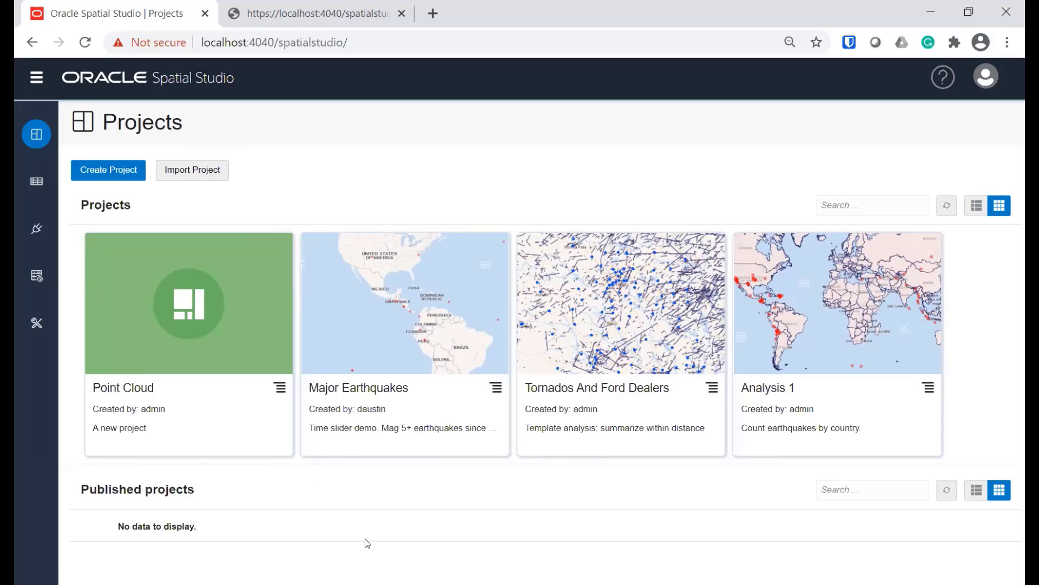
- Go to Administration and show the Basemaps list with its four Oracle-hosted basemaps
click(39, 327)
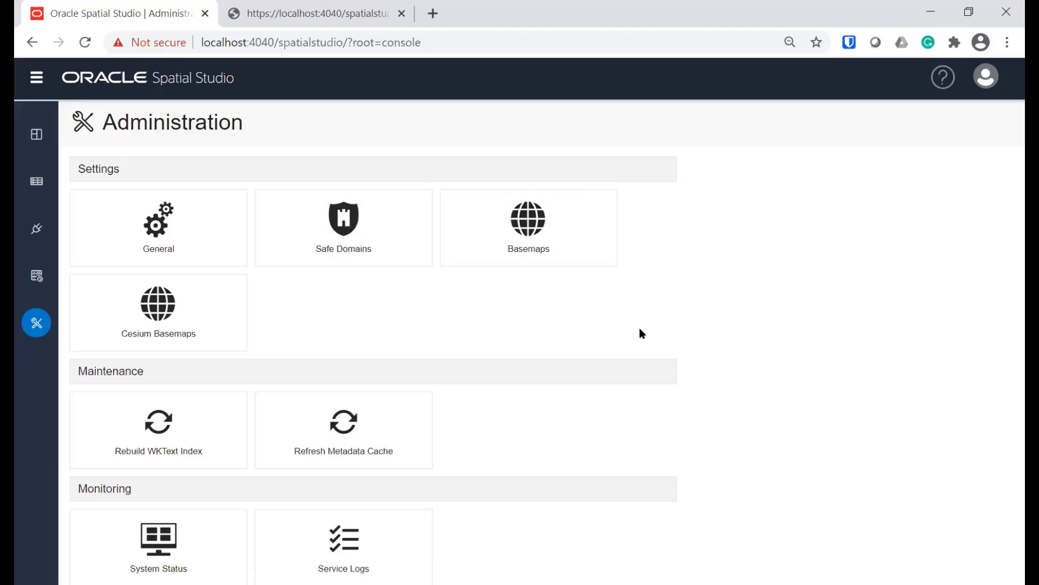
click(544, 234)
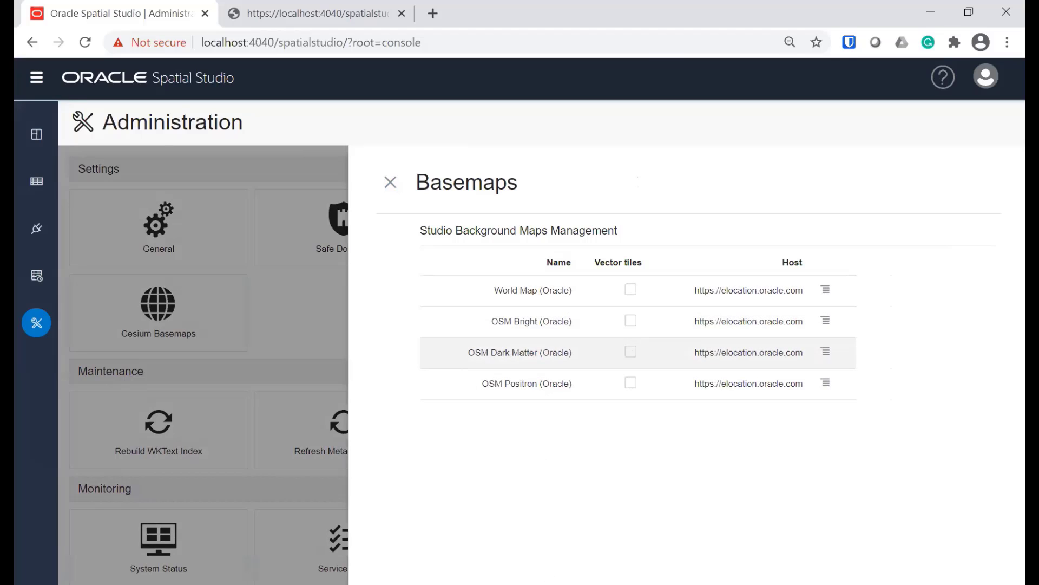
- Start a new basemap of type Vector tiles and proceed to its settings form
click(947, 583)
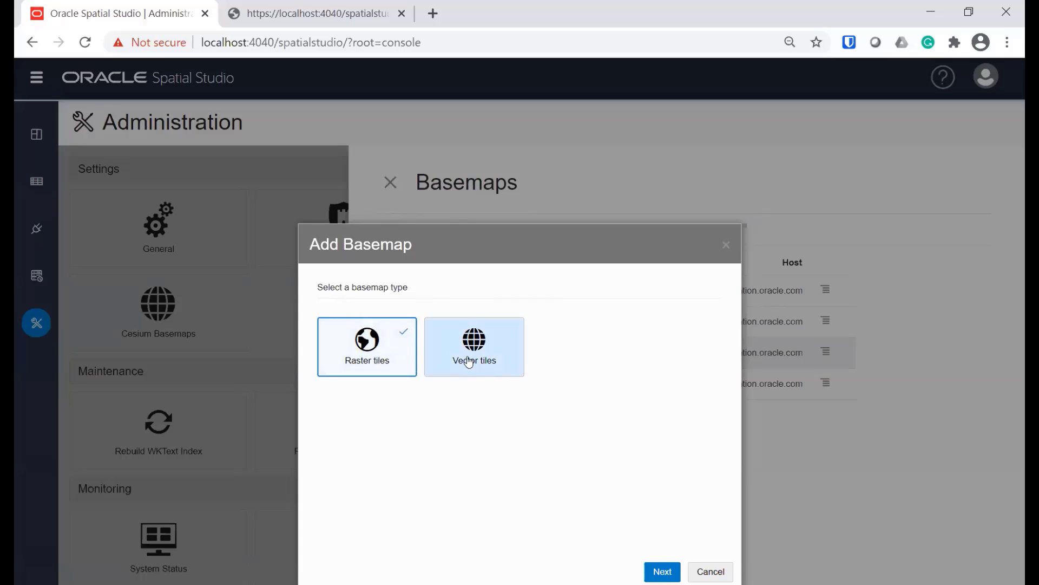
click(495, 369)
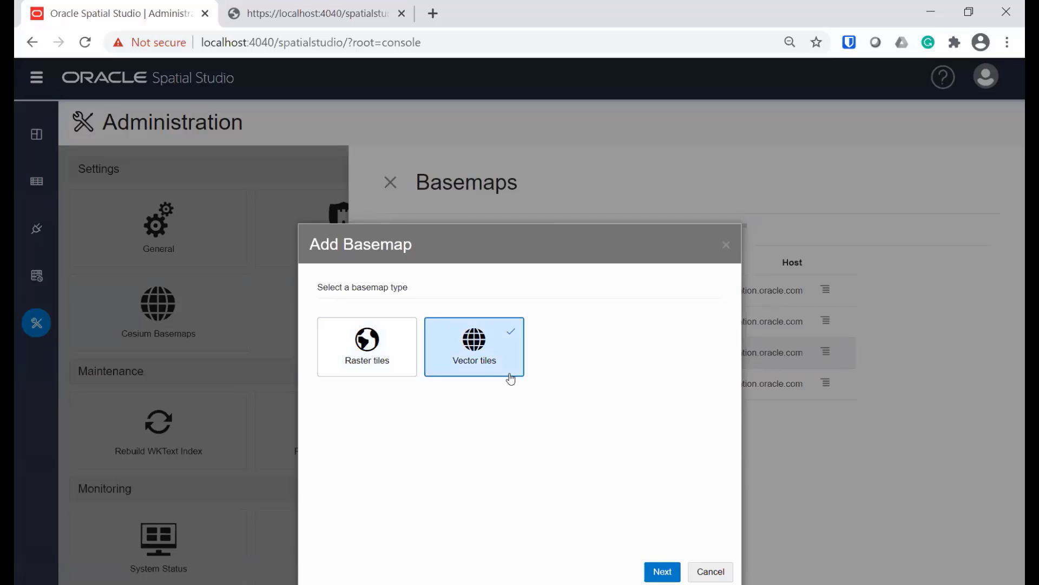
click(662, 572)
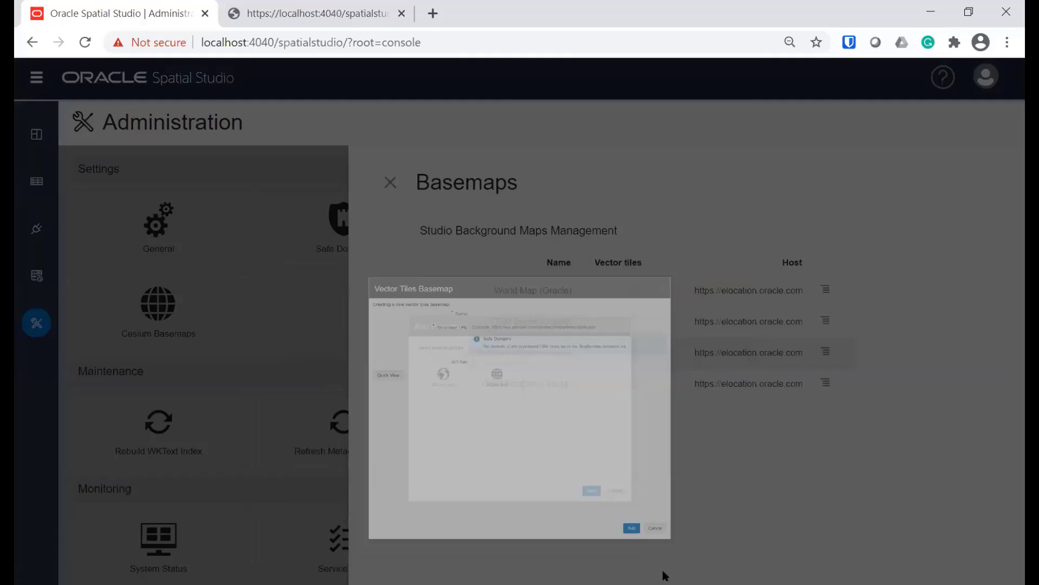
- Name the basemap LJ's Map and paste the MapTiler style.json URL from the text file, prefixed with https:
click(439, 221)
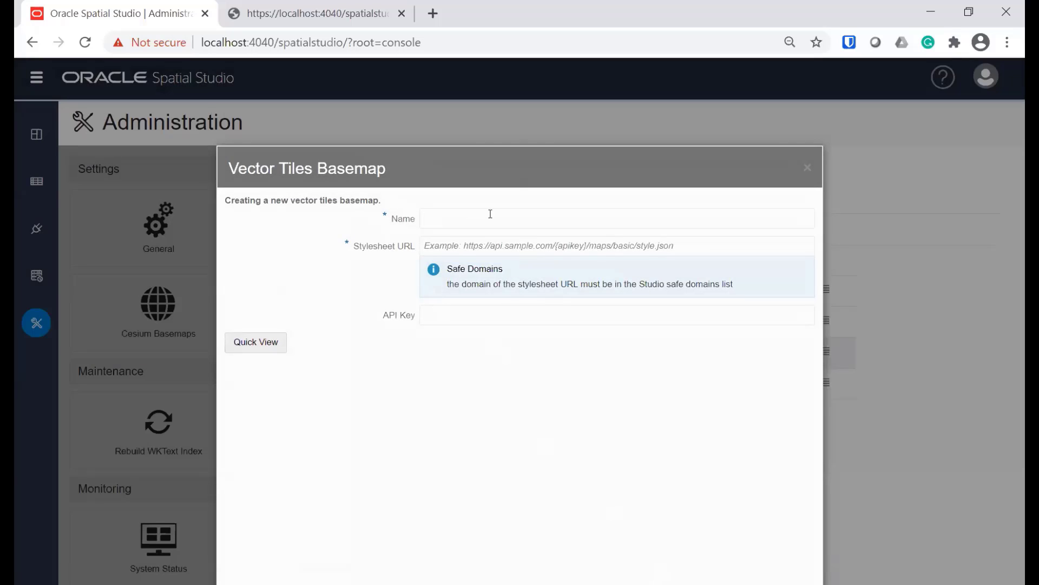
text(LJ's Map)
click(508, 243)
key(alt+Tab)
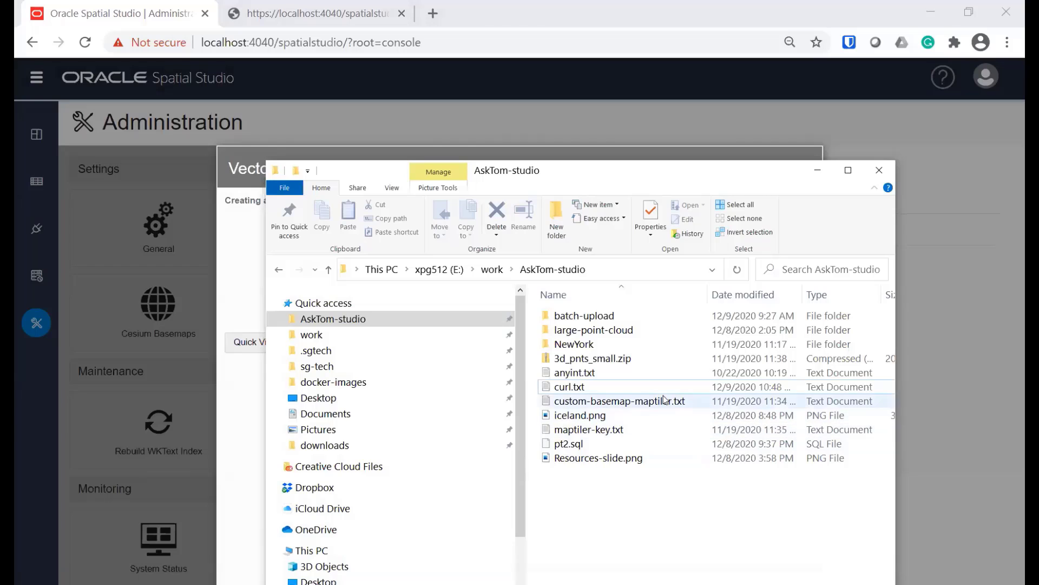
double_click(599, 405)
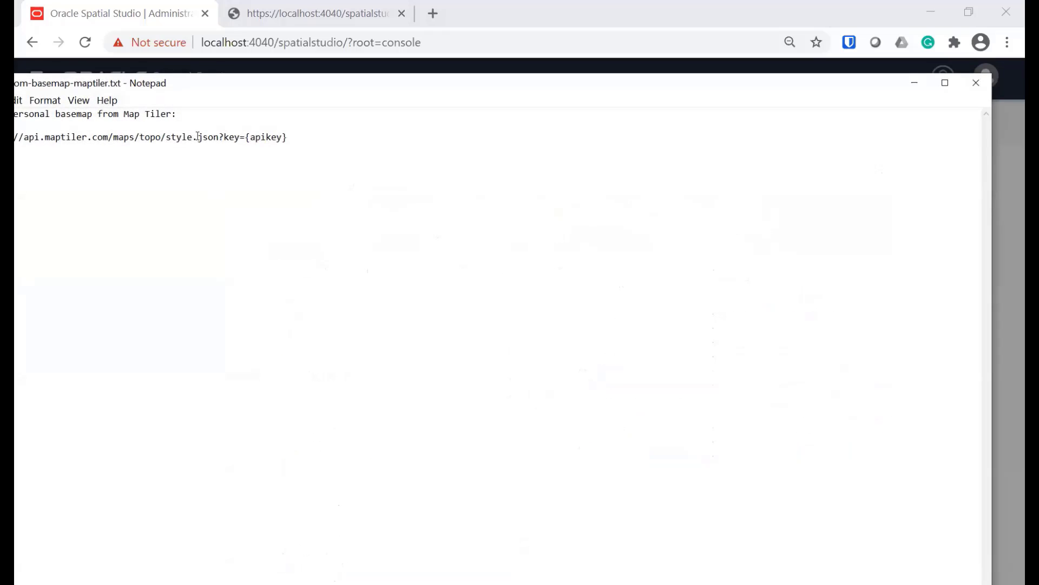
triple_click(20, 137)
key(ctrl+c)
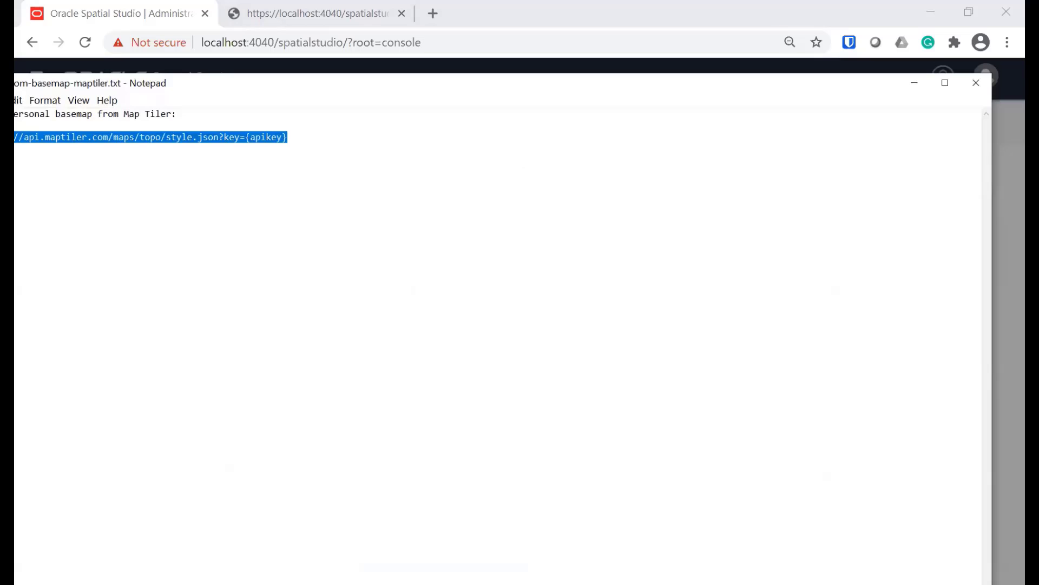
key(alt+Tab)
click(489, 246)
key(ctrl+v)
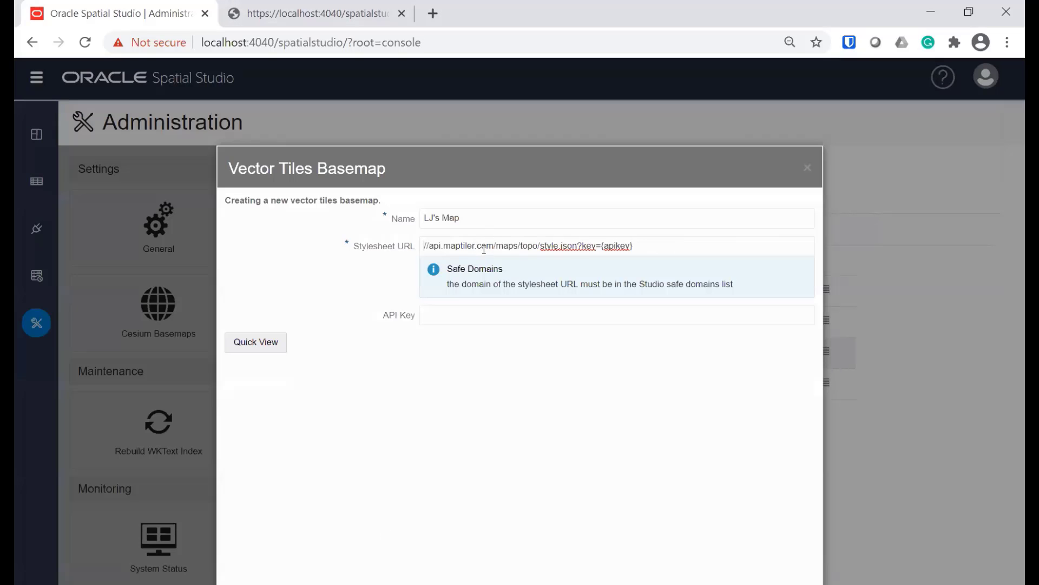
key(Home)
text(https:)
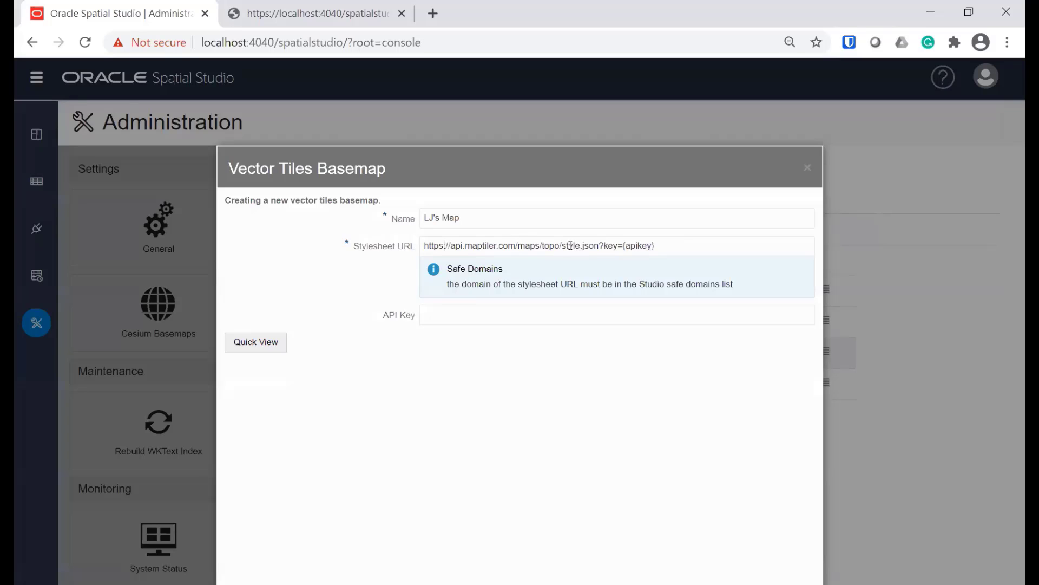
- Highlight the style.json and {apikey} parts of the URL and the API key required error
drag(564, 247, 599, 246)
click(636, 247)
drag(623, 246, 675, 253)
drag(539, 324, 455, 300)
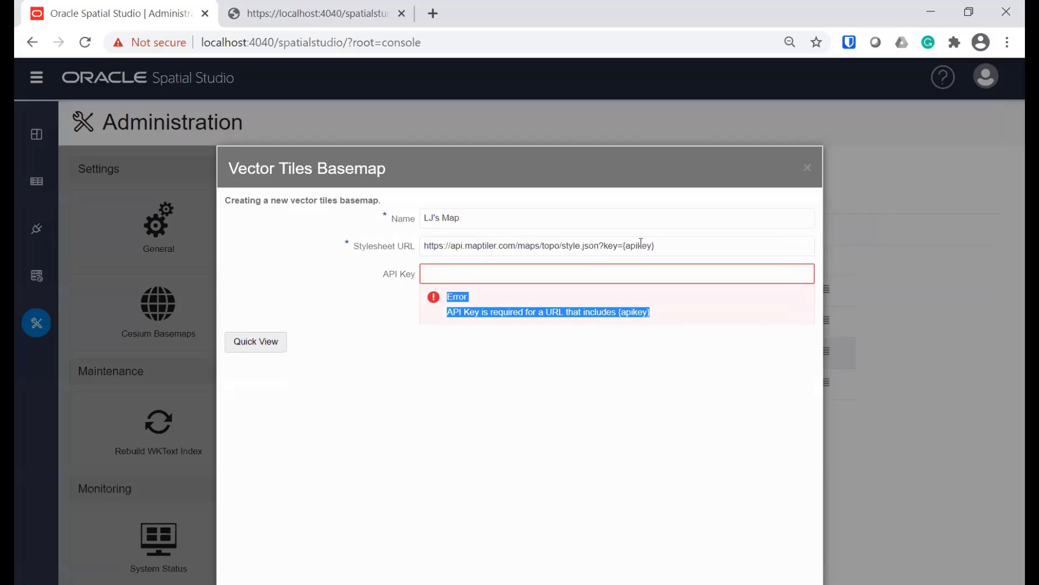
- Paste the MapTiler API key from maptiler-key.txt into the API Key field and save LJ's Map
click(471, 274)
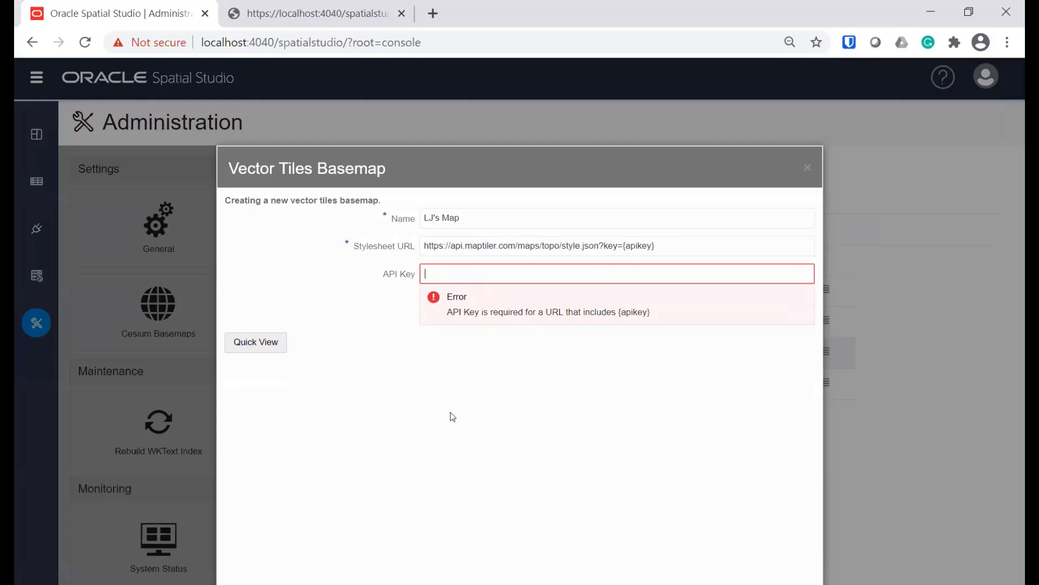
key(alt+Tab)
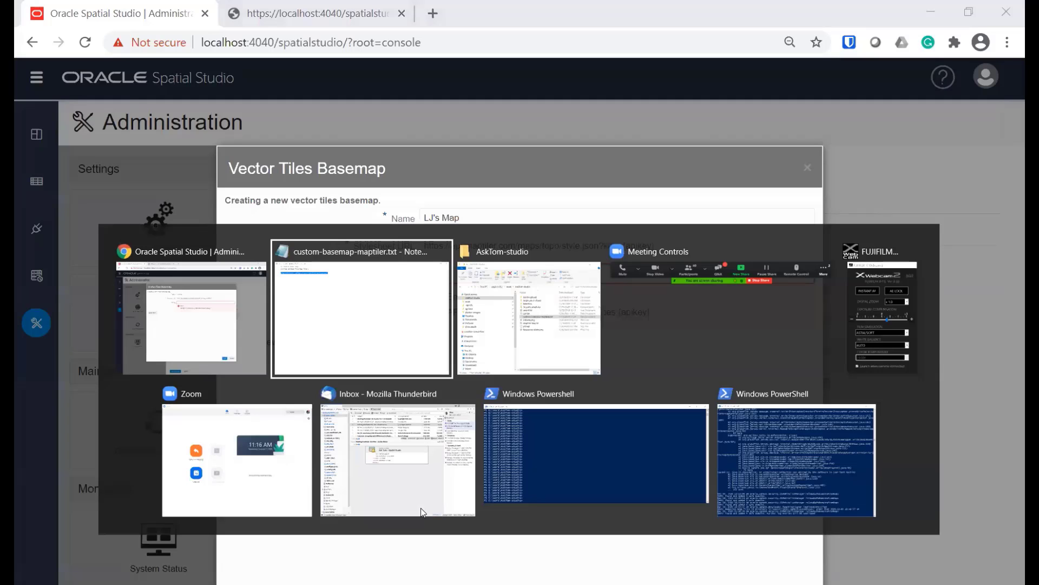
key(alt+Tab)
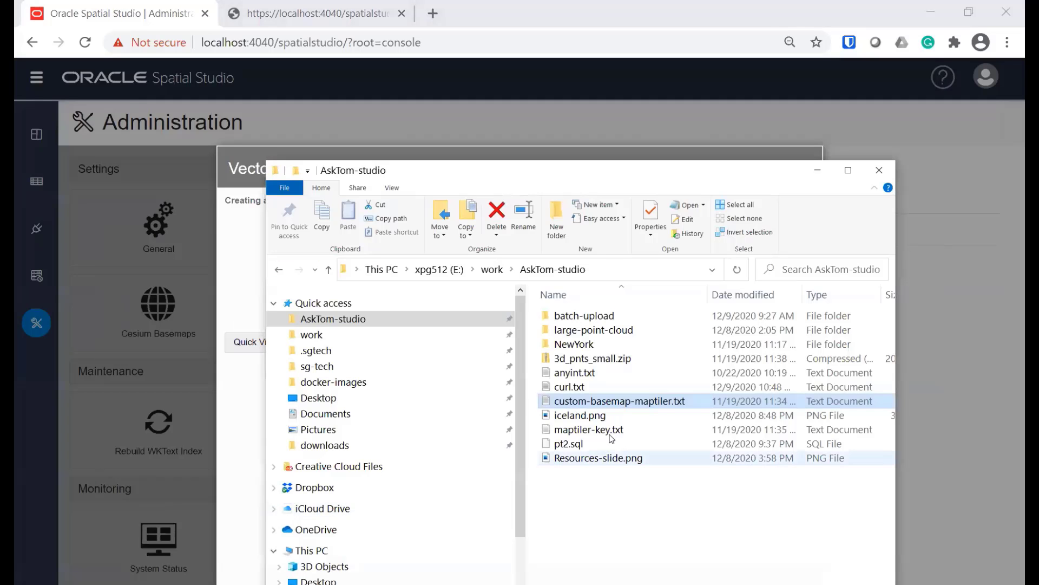
double_click(589, 430)
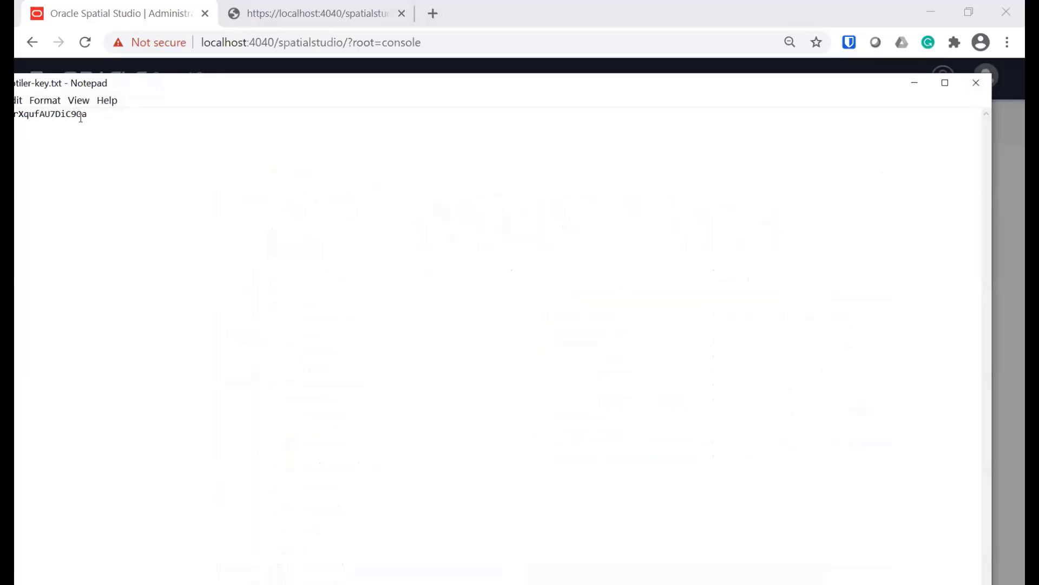
double_click(84, 116)
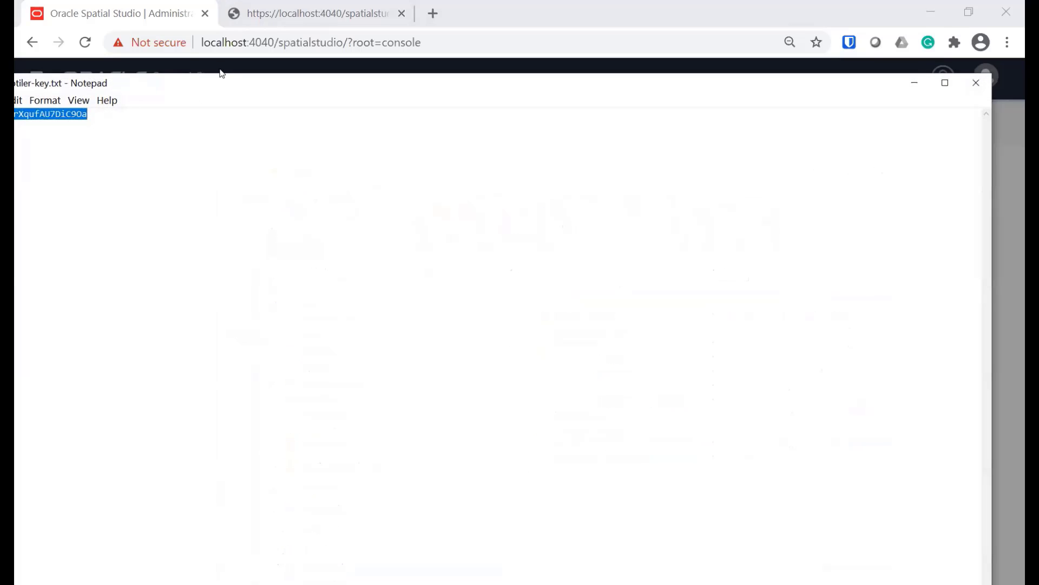
drag(225, 83, 386, 116)
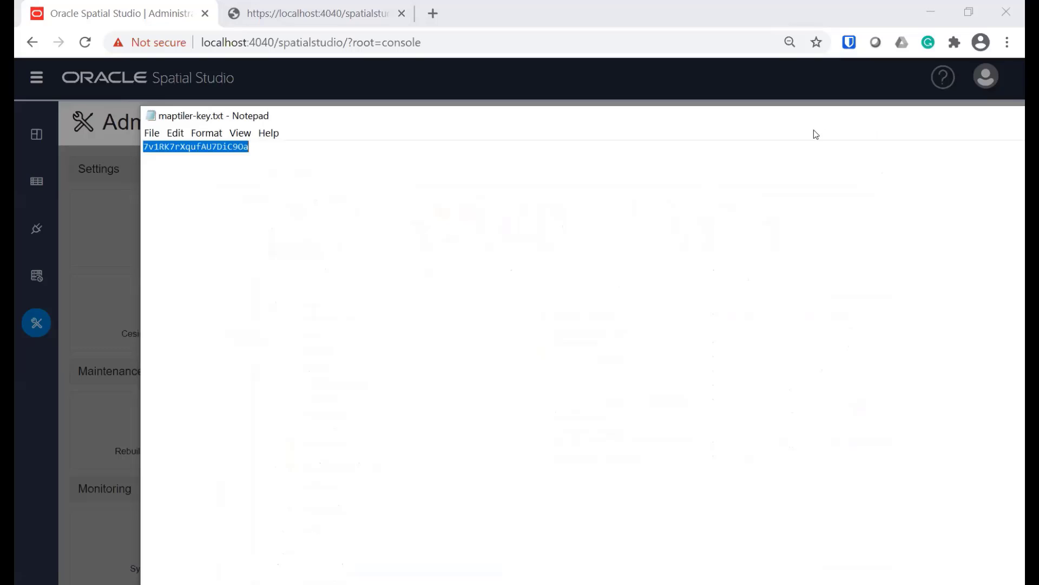
click(116, 324)
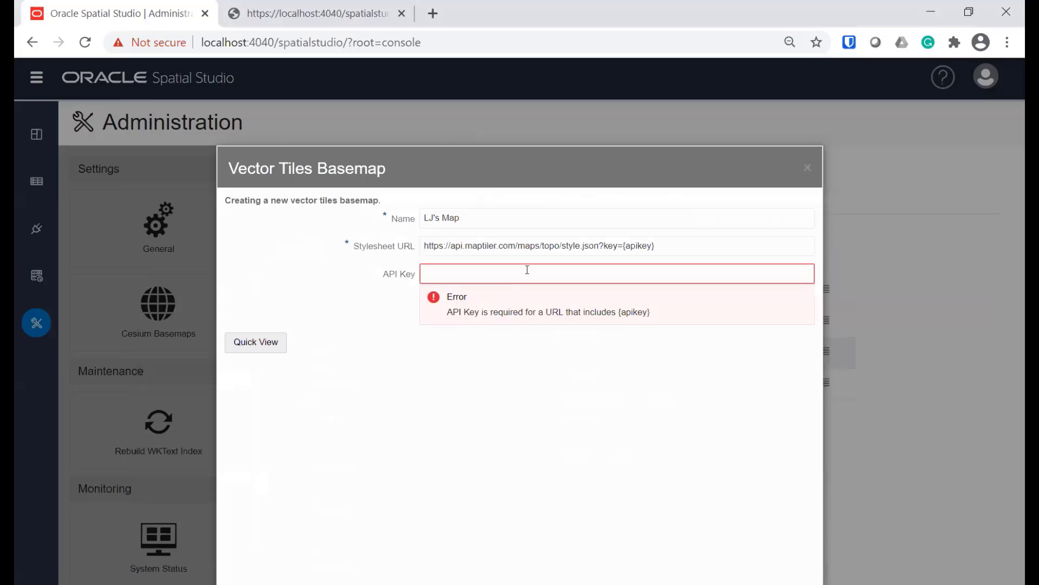
click(528, 269)
key(ctrl+v)
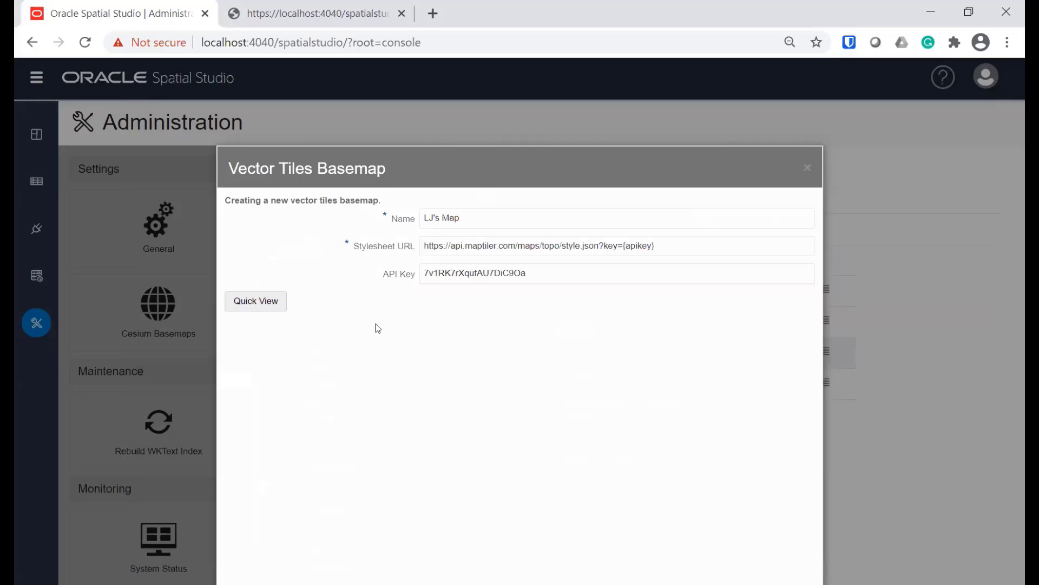
click(519, 582)
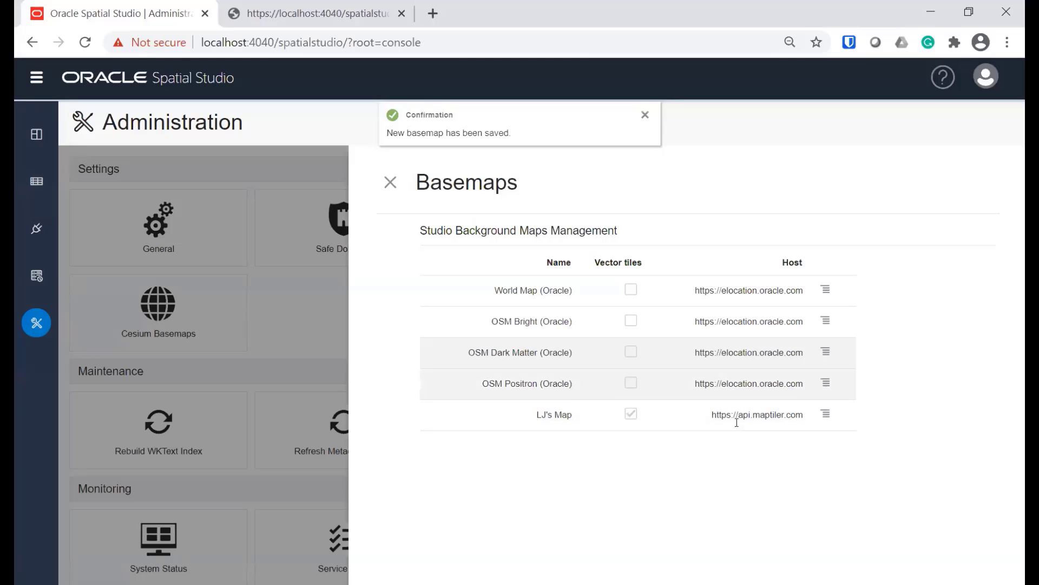
click(825, 415)
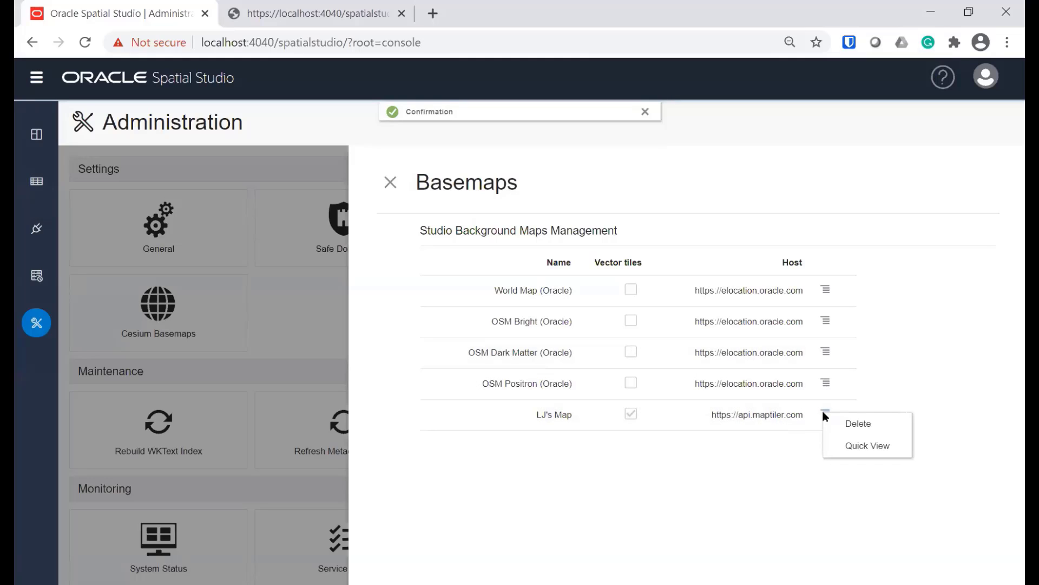
click(858, 448)
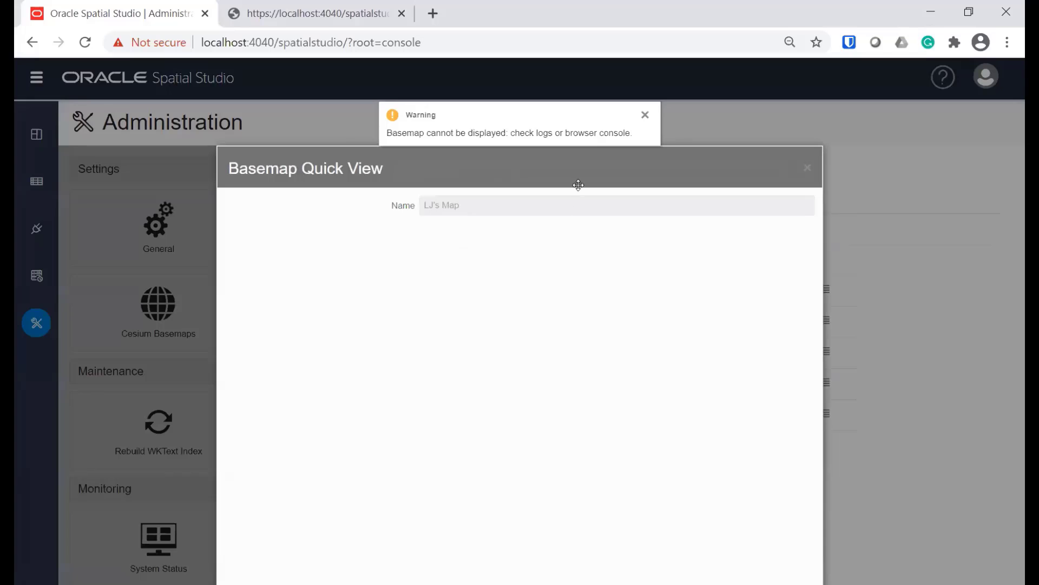
click(645, 115)
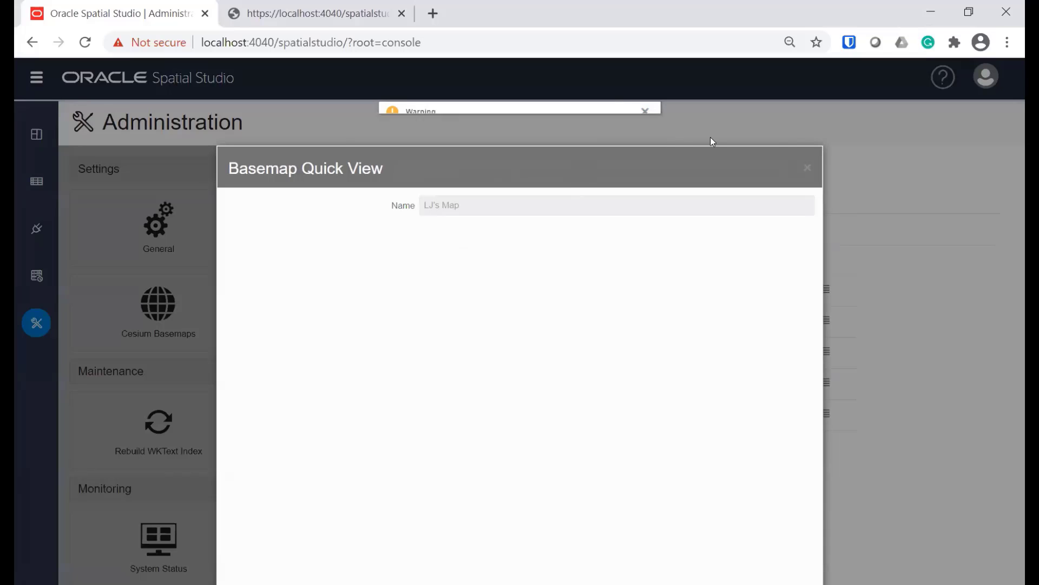
click(807, 168)
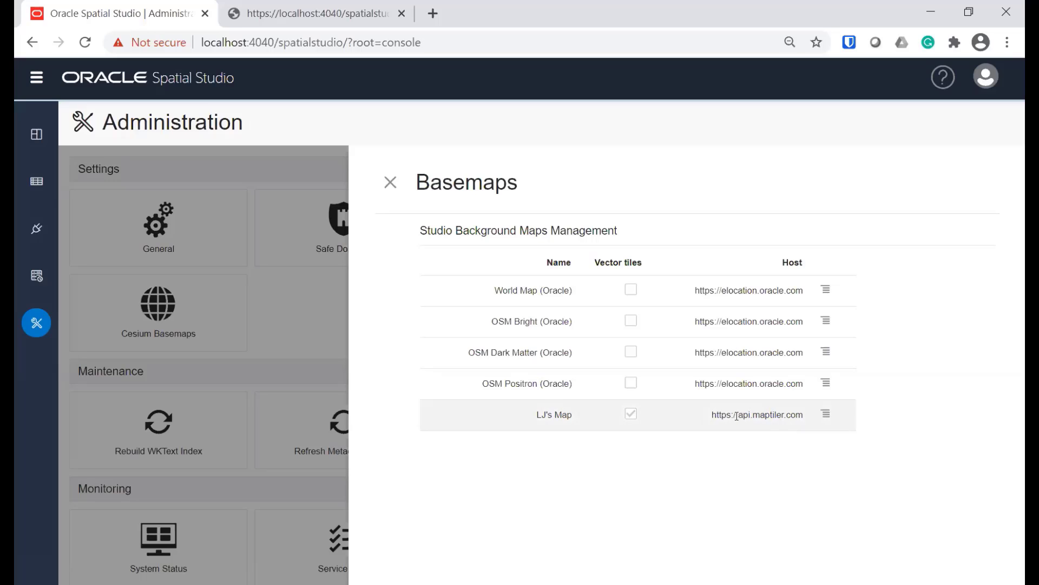
drag(736, 416, 803, 416)
key(ctrl+c)
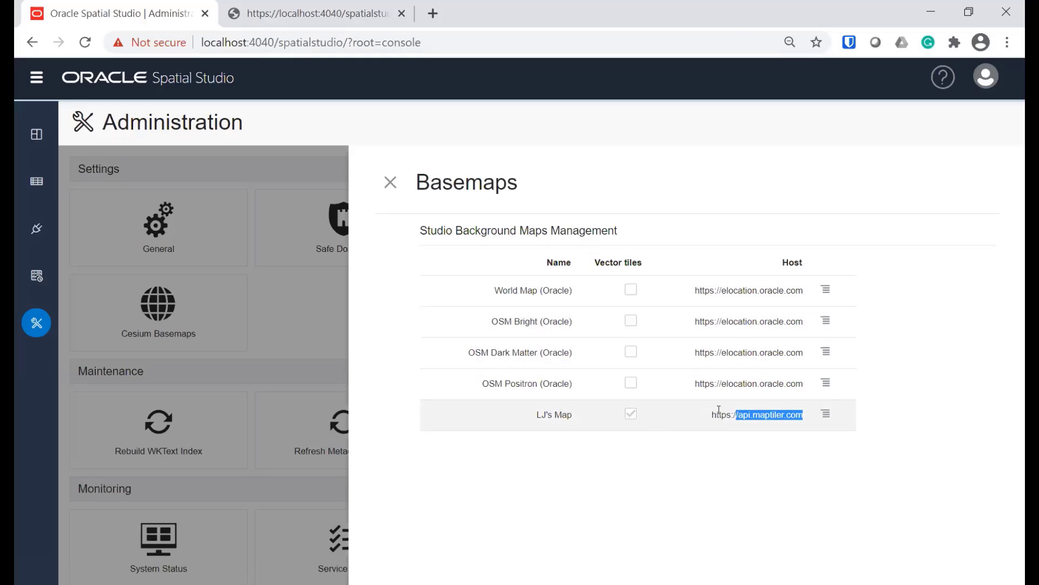
- Close basemap management and bring up the Safe Domains list
click(399, 187)
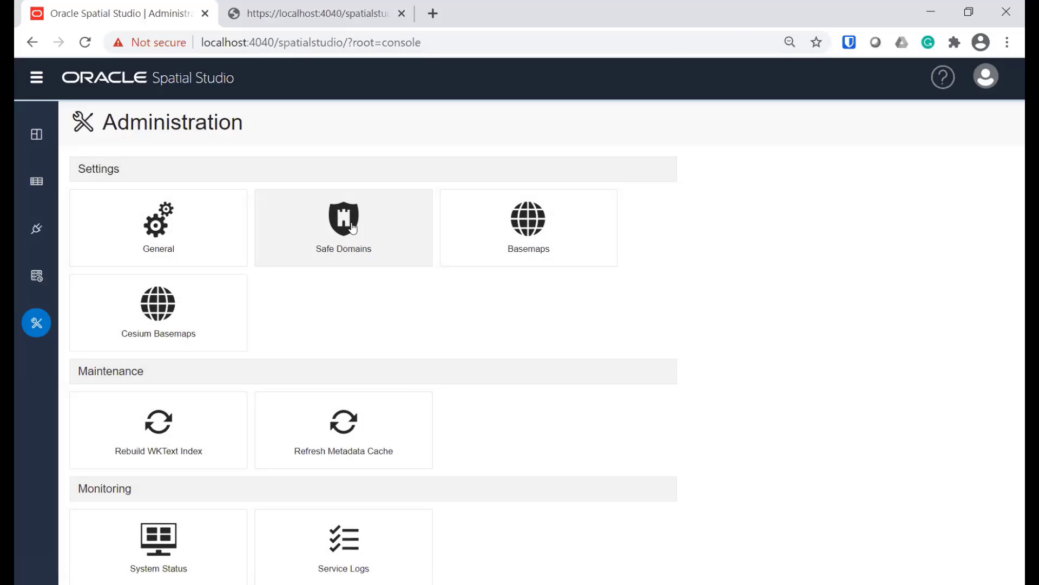
click(353, 228)
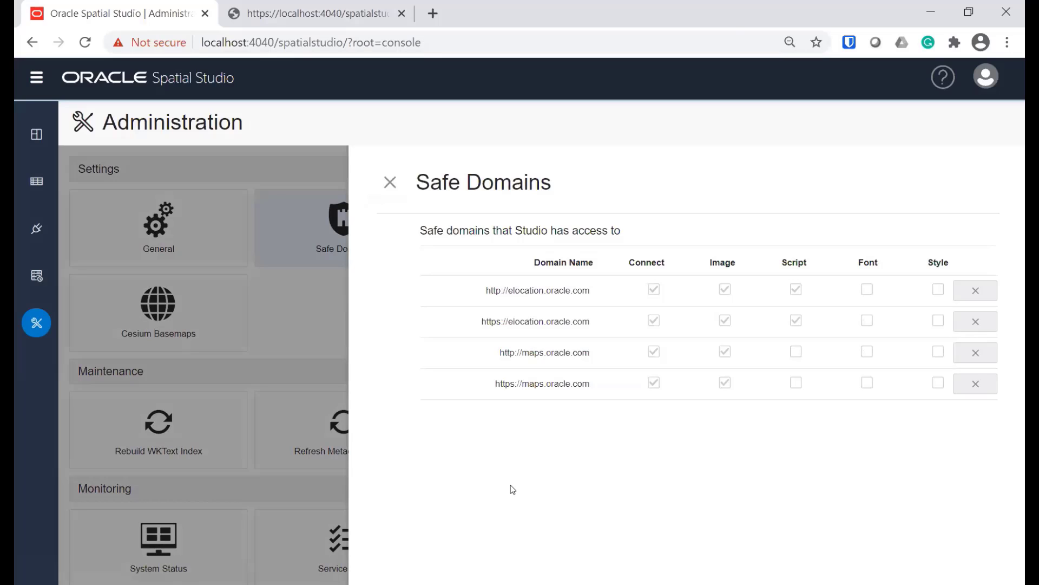
click(390, 183)
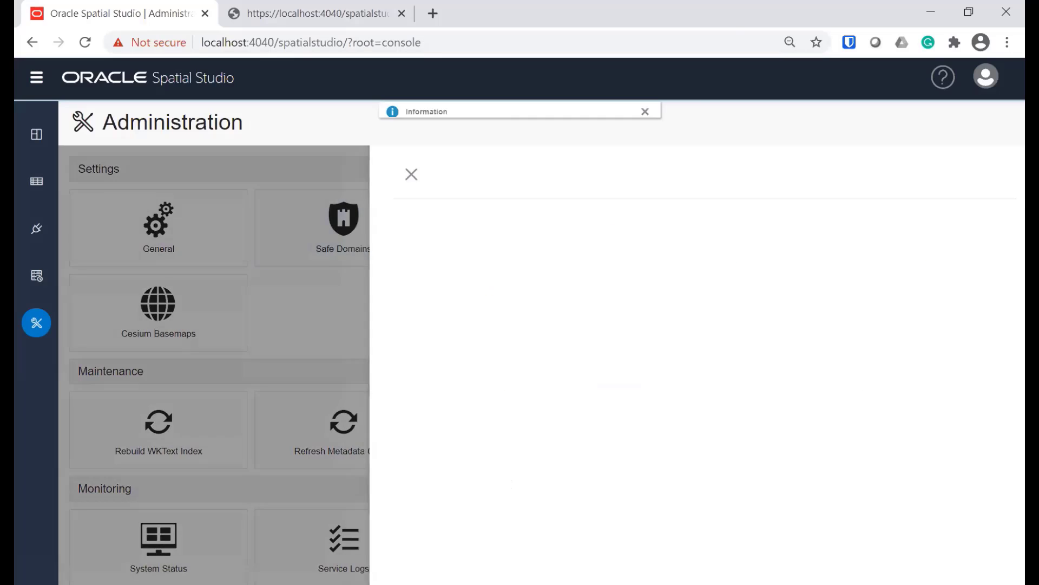
click(646, 116)
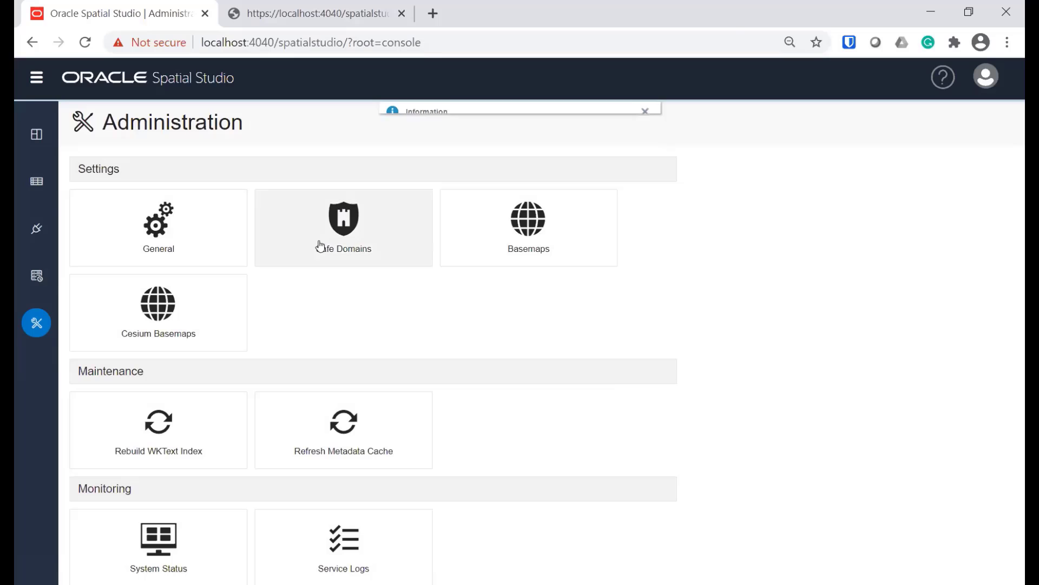
click(320, 244)
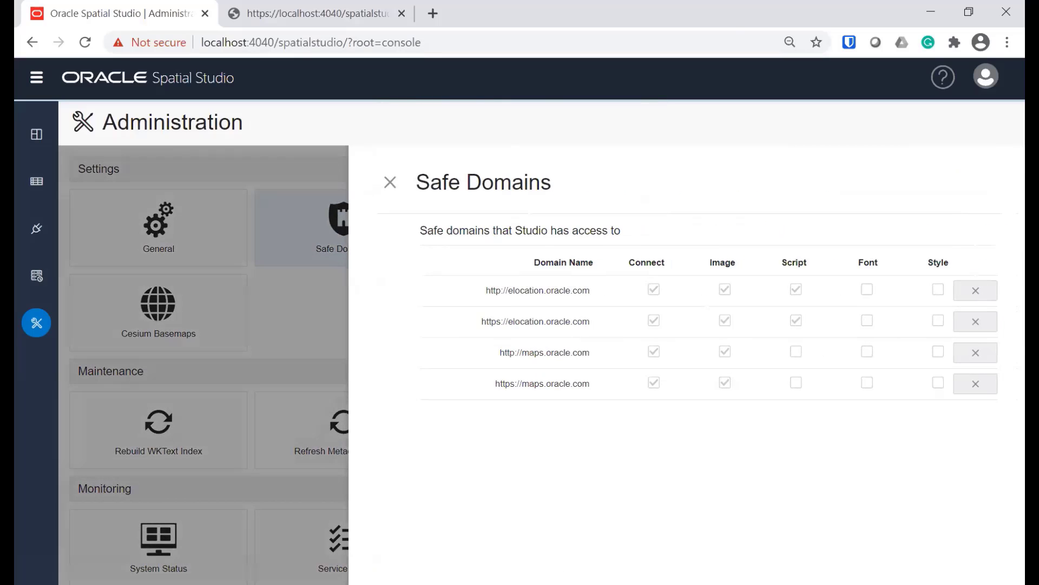
- Add a new safe domain row named api.maptiler.com, copied from the basemap notes file
click(571, 411)
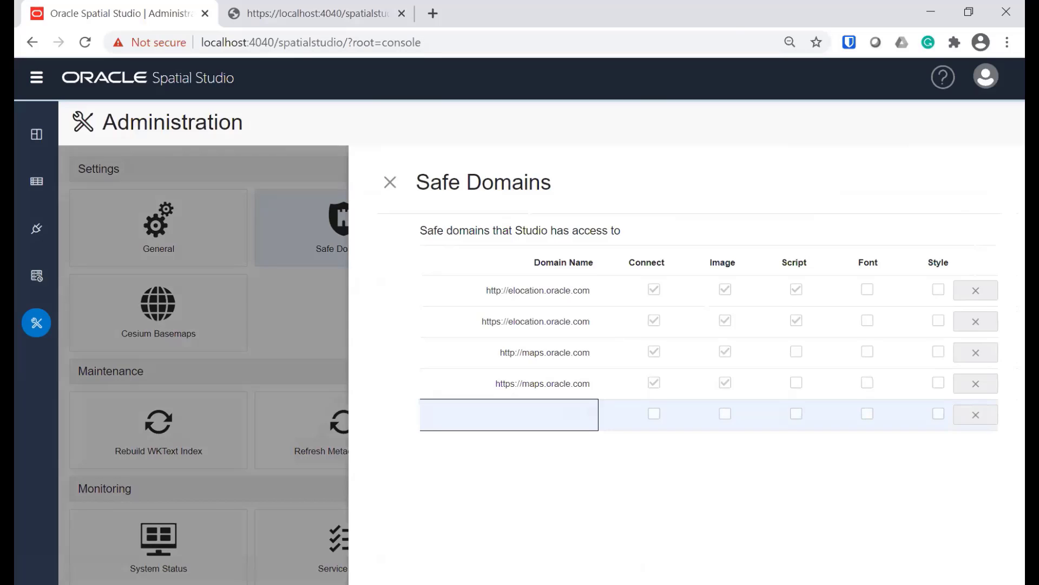
key(alt+Tab)
key(alt+Tab)
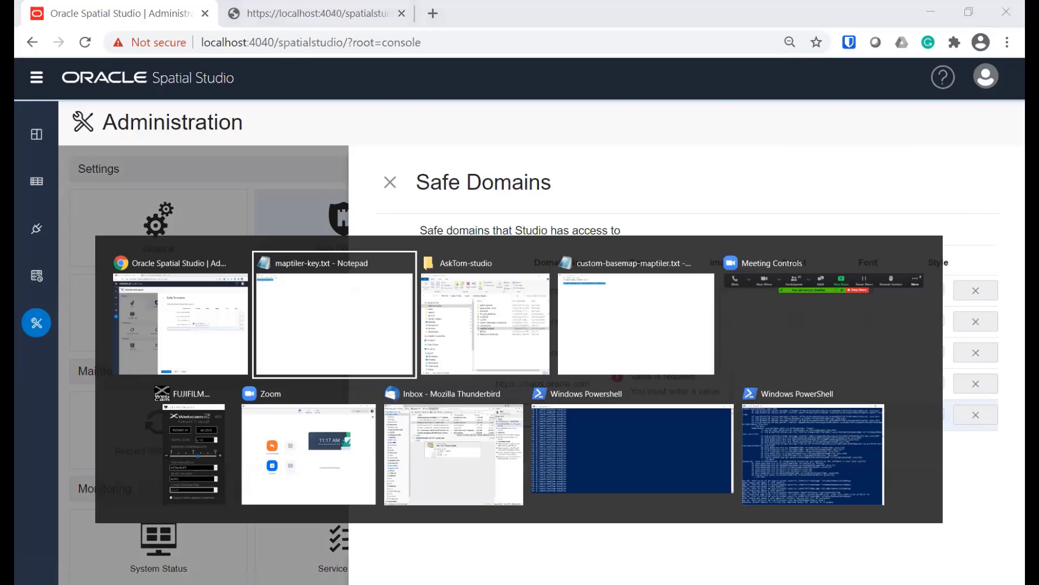
key(alt+Tab)
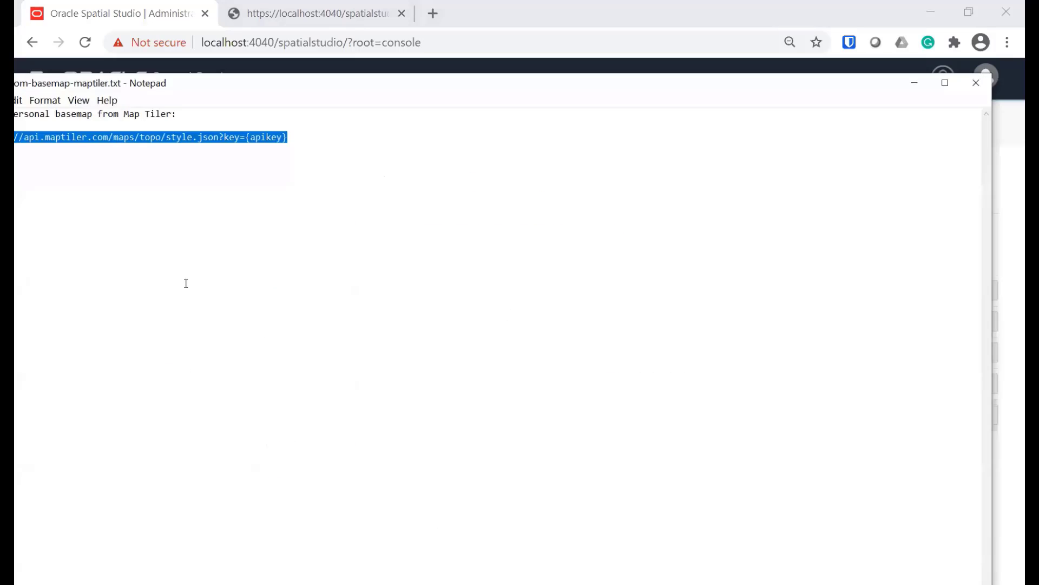
click(55, 158)
drag(26, 138, 110, 135)
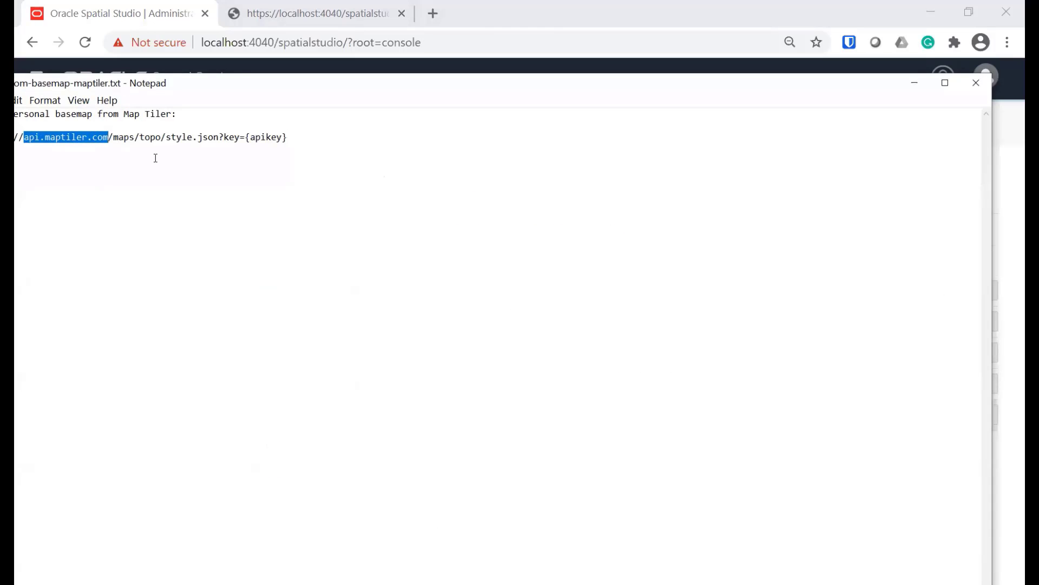
key(alt+Tab)
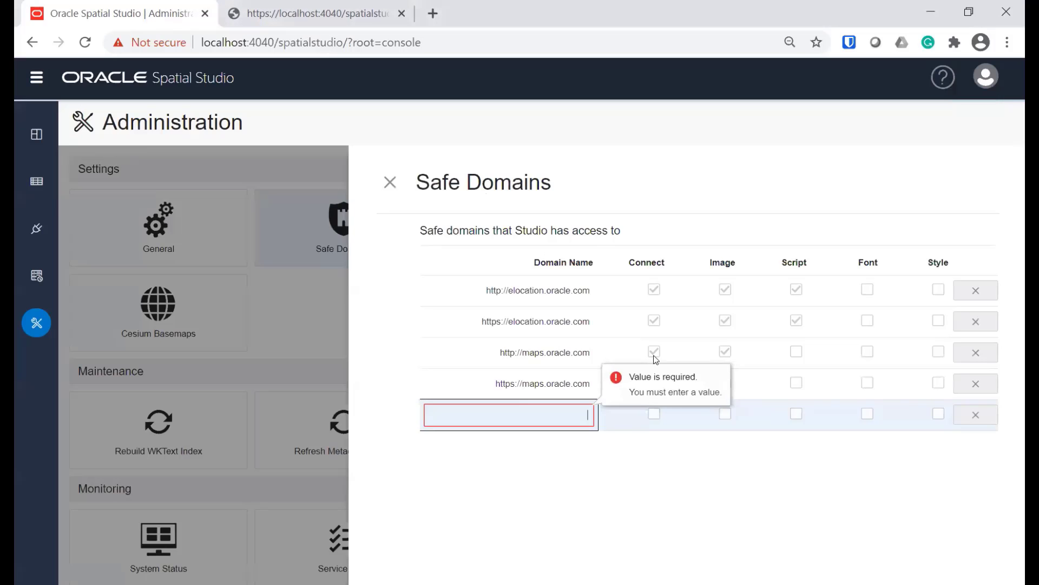
key(ctrl+v)
click(661, 414)
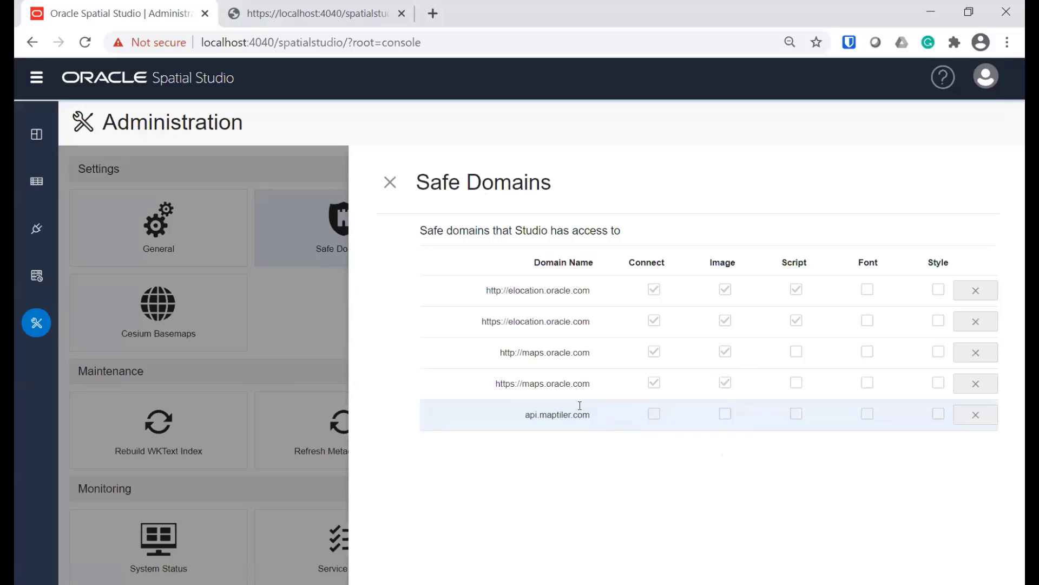
- Allow Connect, Image, Script, Font and Style for api.maptiler.com and apply the changes
click(555, 420)
click(655, 415)
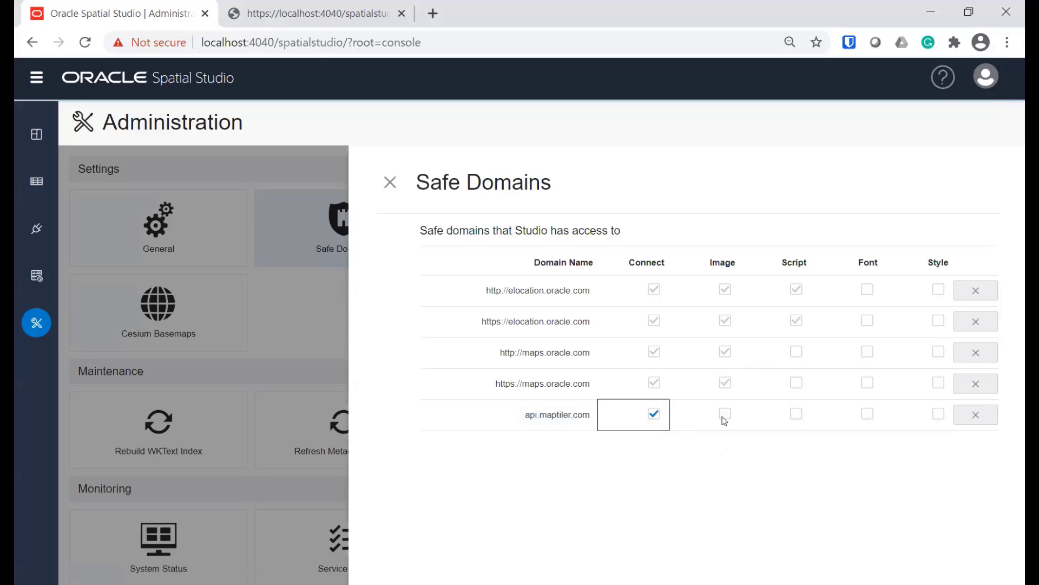
click(726, 414)
click(799, 416)
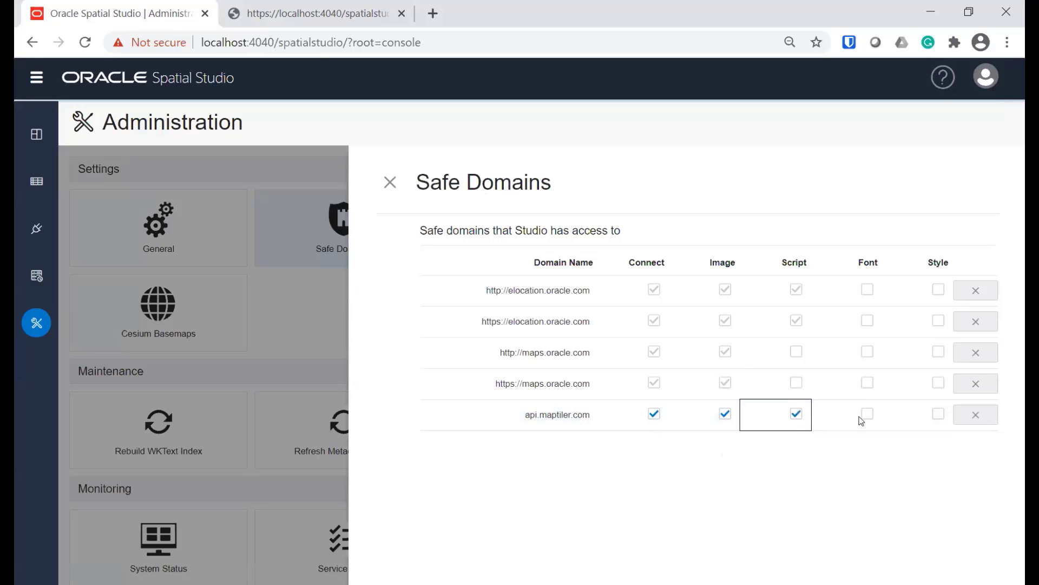
click(868, 414)
click(940, 416)
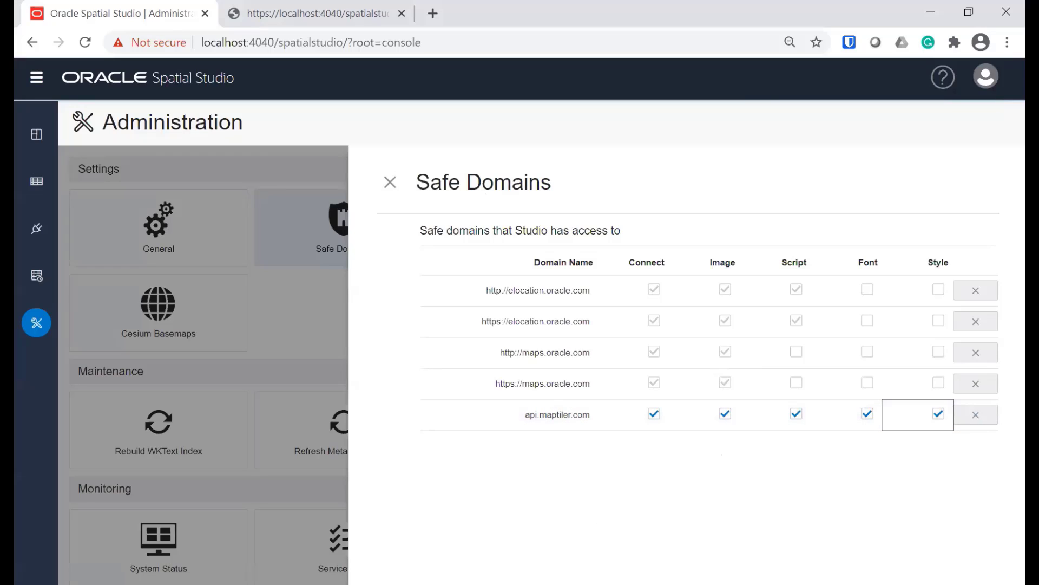
click(782, 583)
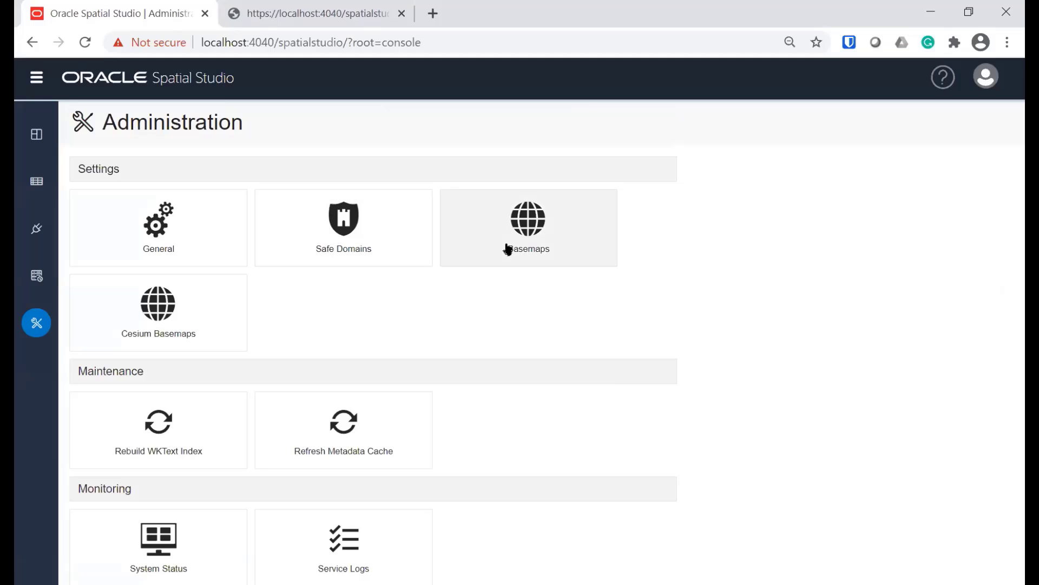
- Quick View LJ's Map panned to North America, then close the preview and Basemaps list
click(534, 242)
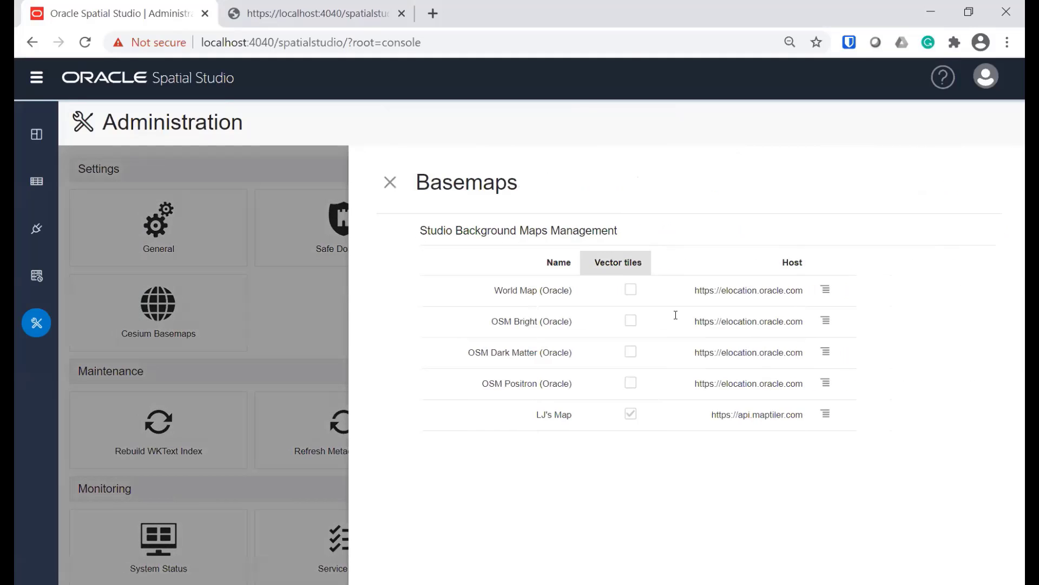
click(826, 414)
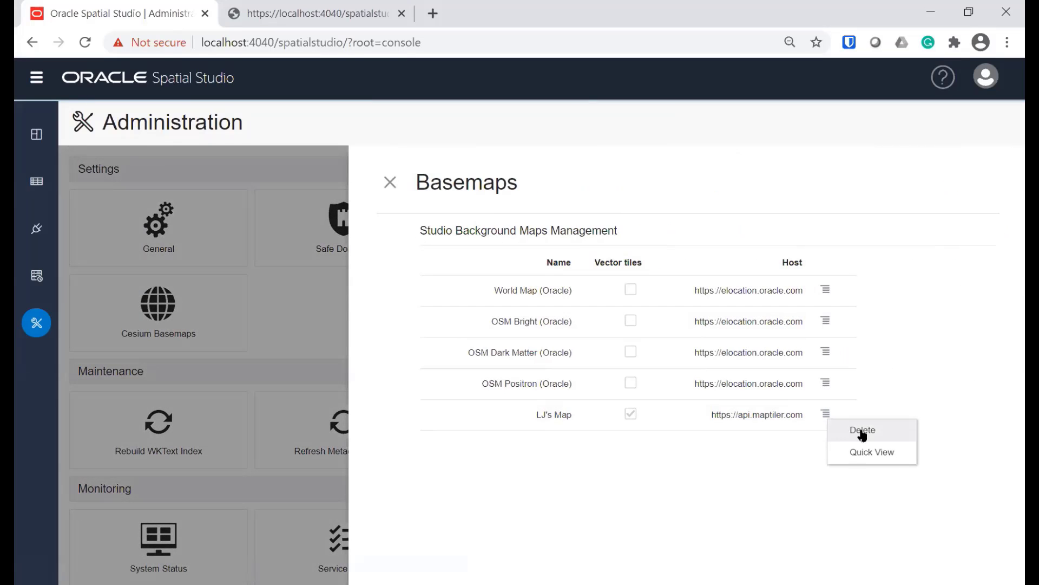
click(858, 455)
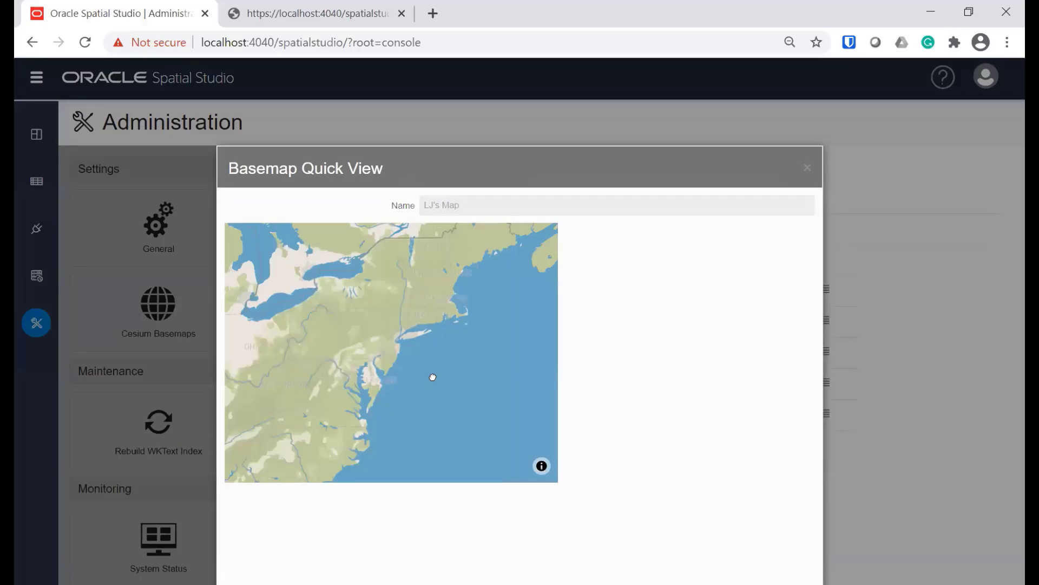
scroll(383, 354, down, 5)
drag(357, 379, 402, 385)
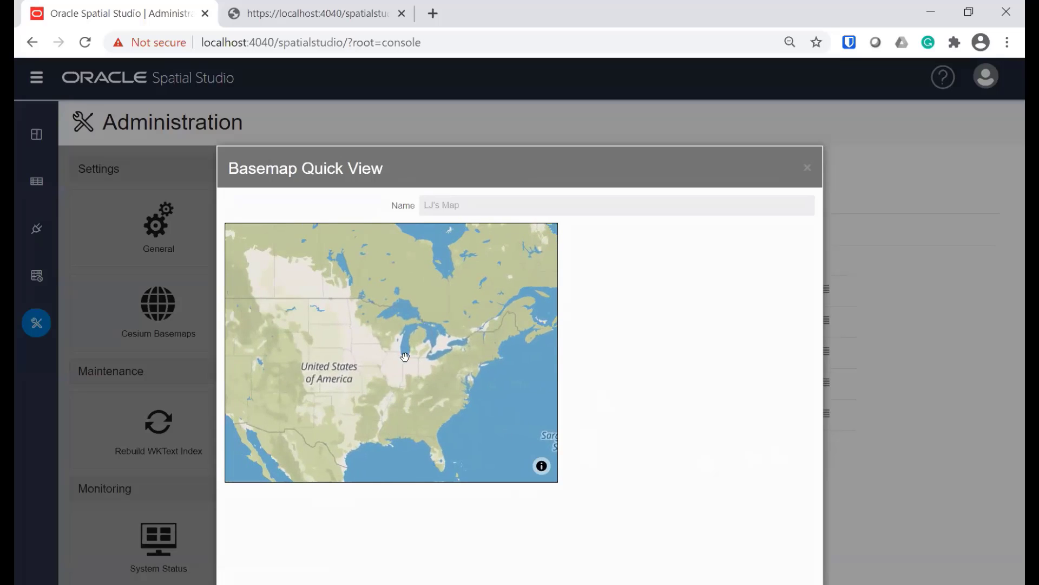
click(813, 164)
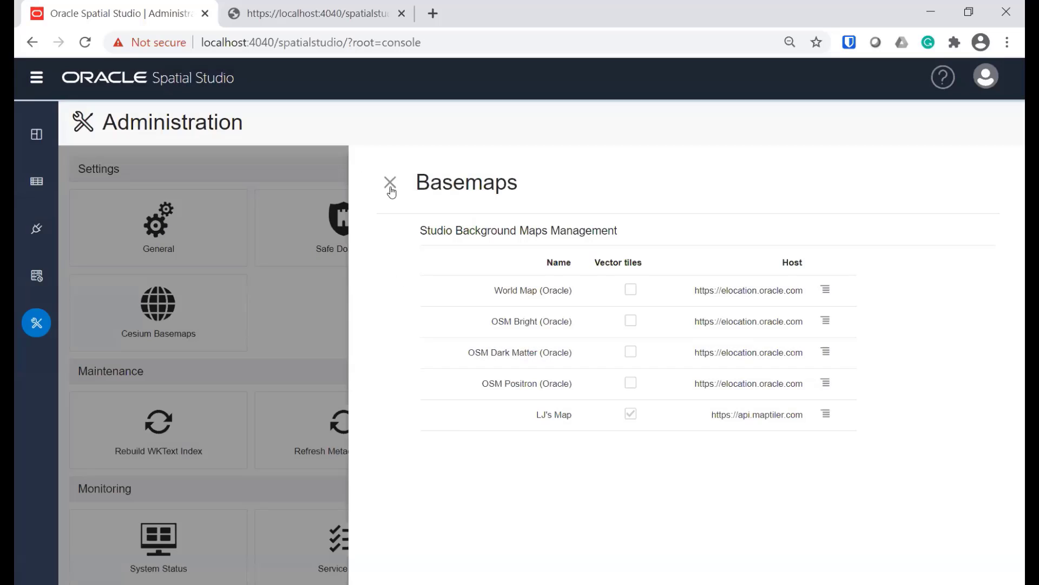
click(390, 186)
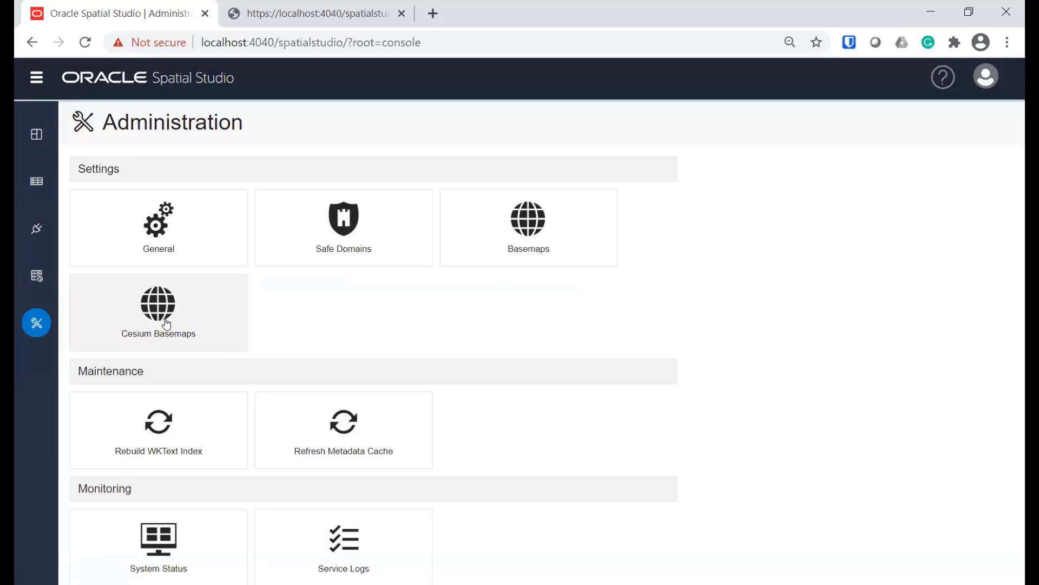
- Open the Major Earthquakes project and change its OSM Bright background style to LJ's Map
click(36, 135)
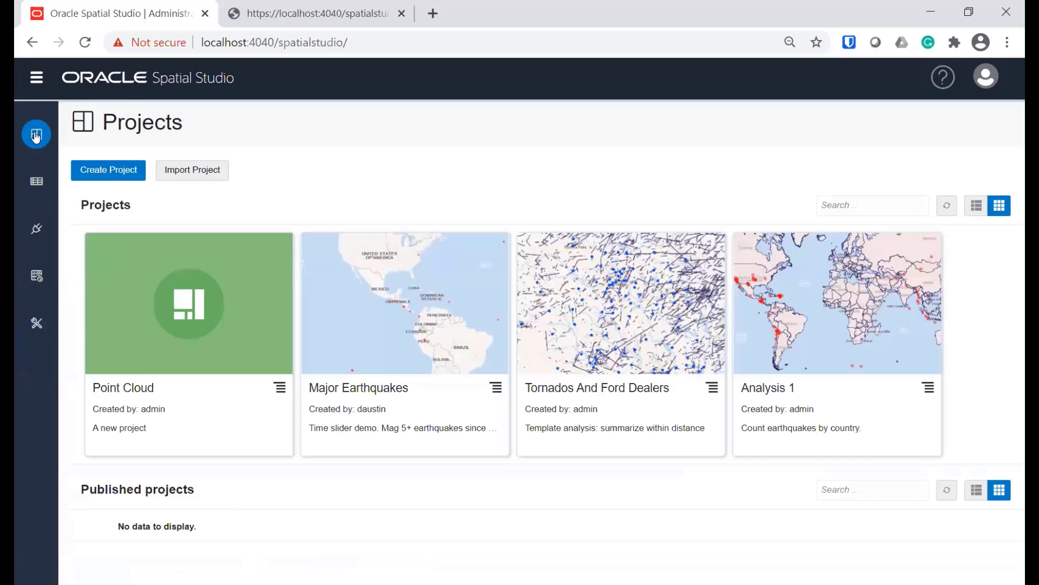
click(431, 313)
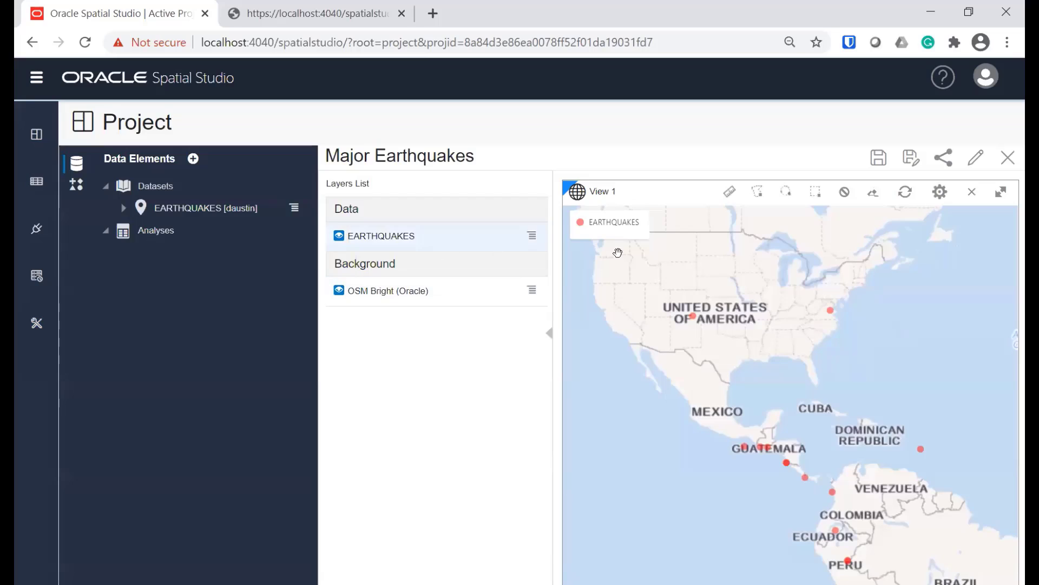
click(533, 296)
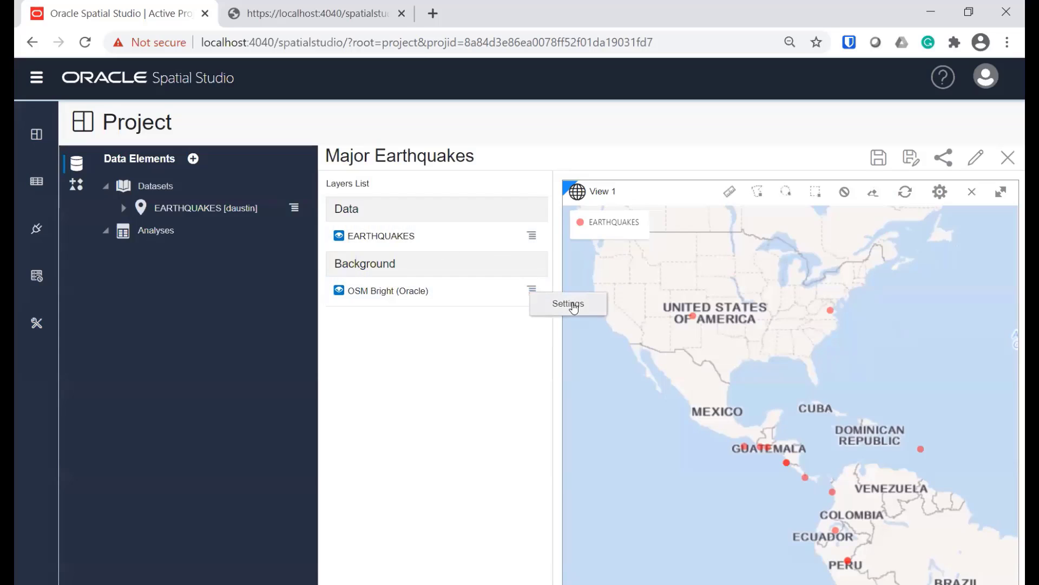
click(566, 301)
click(430, 244)
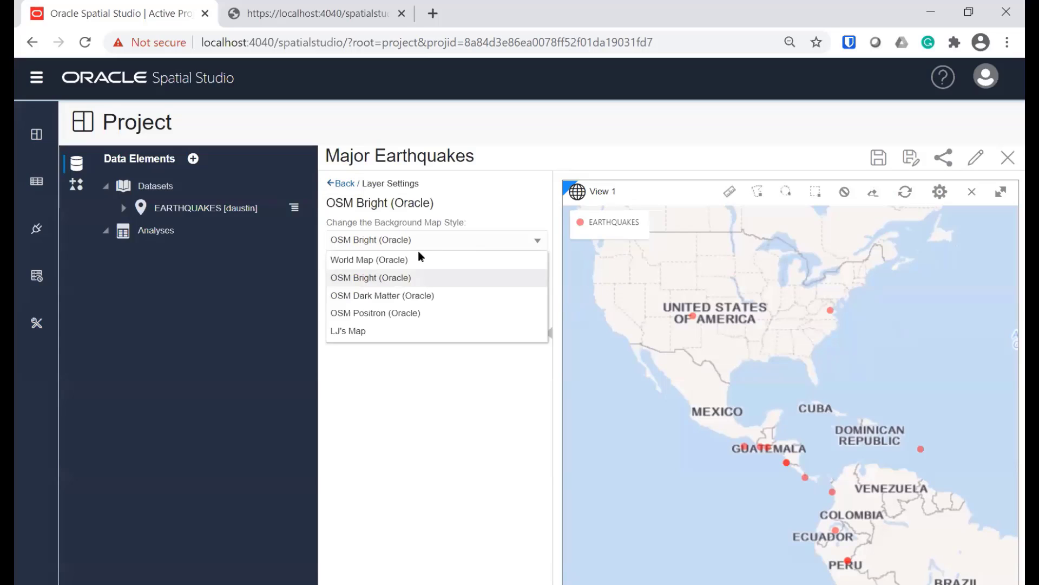
click(362, 336)
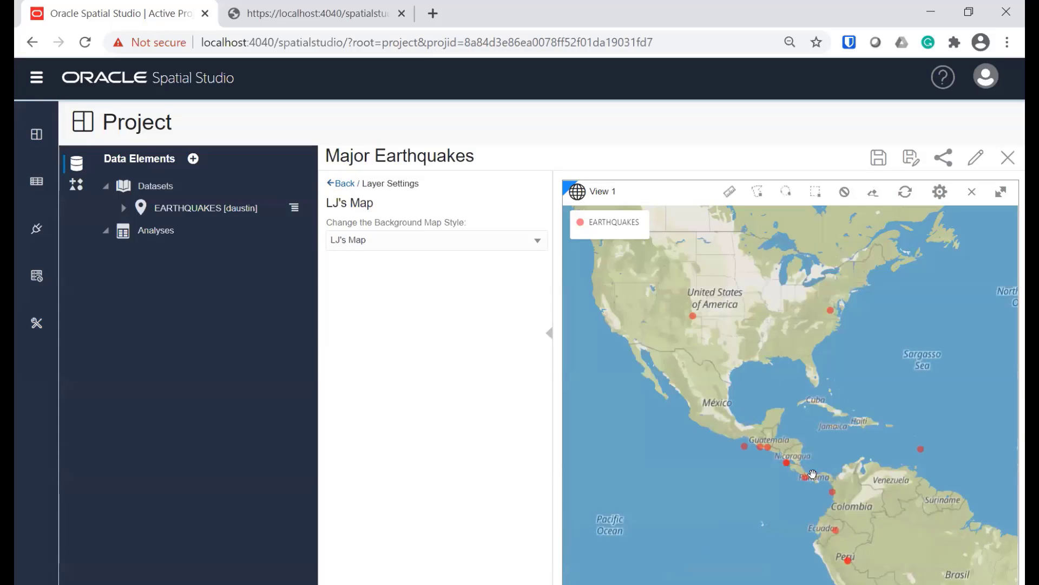
scroll(738, 358, up, 2)
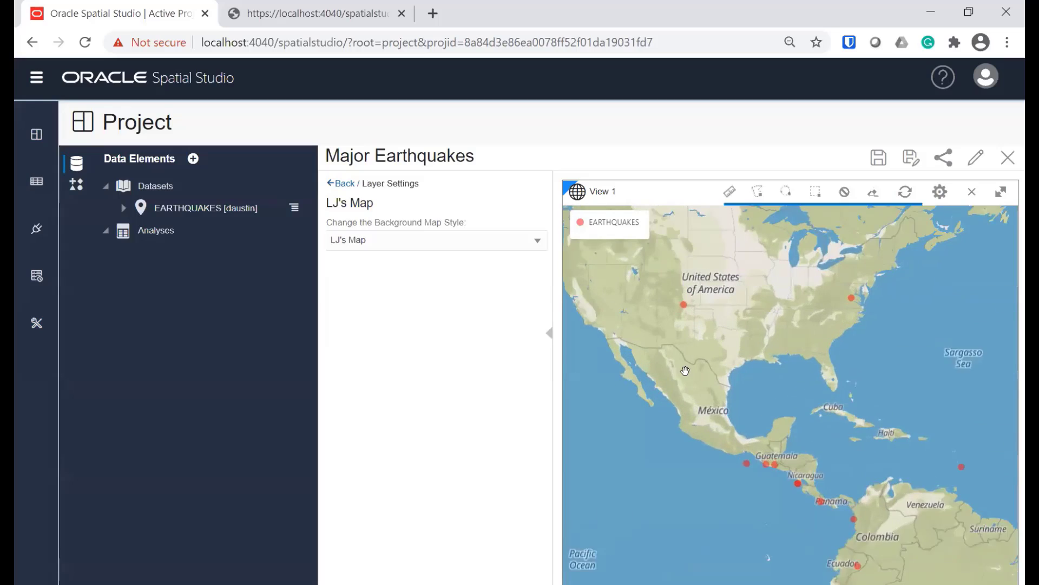
click(341, 183)
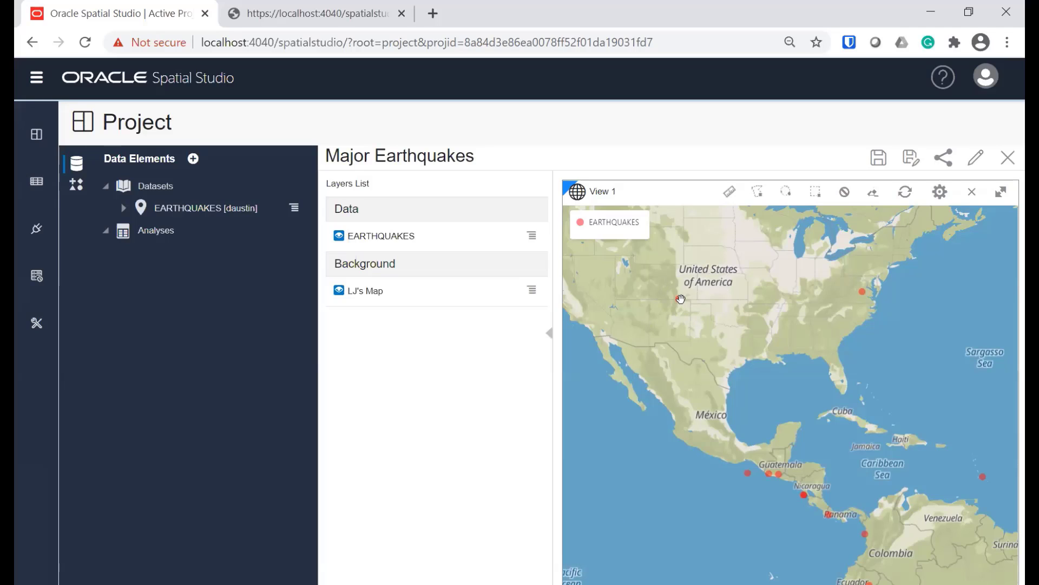
mouse_move(681, 306)
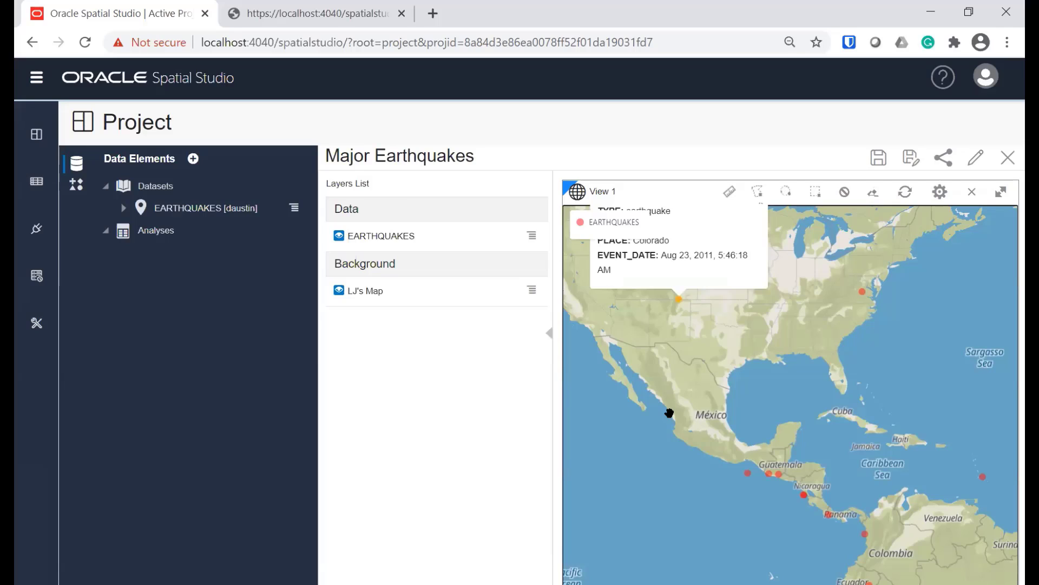
click(936, 194)
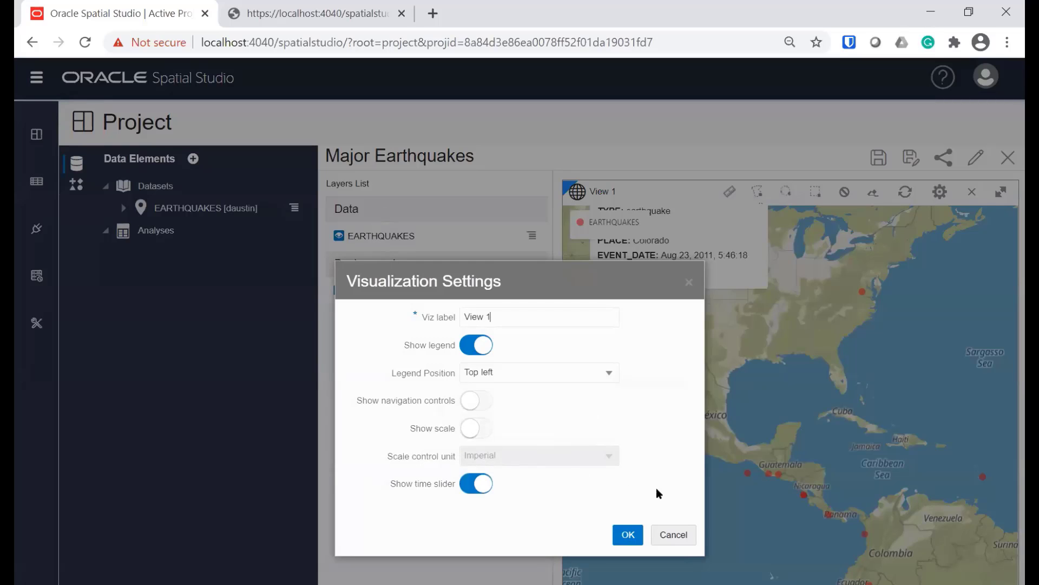
click(673, 534)
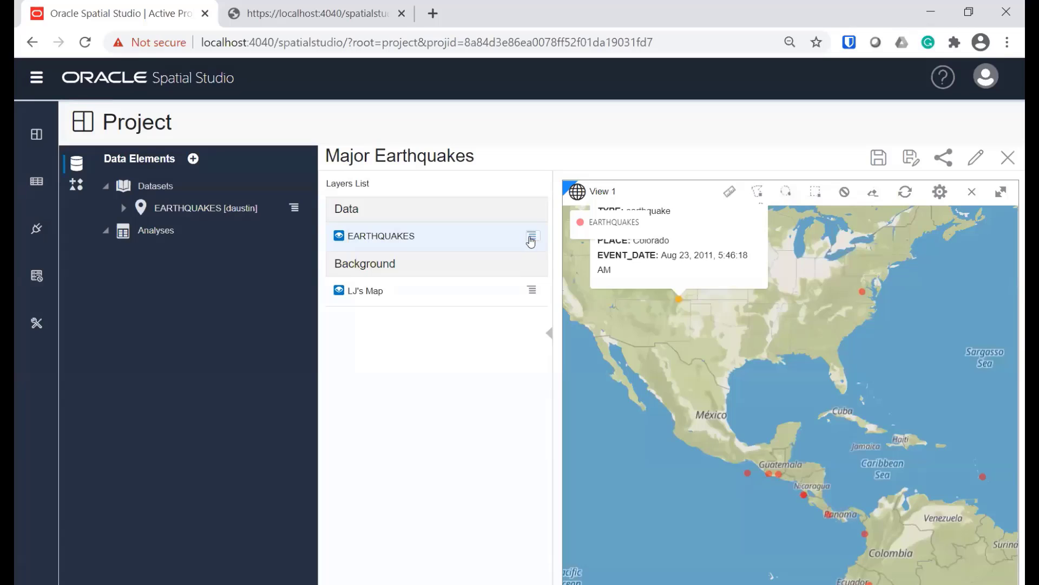
click(531, 238)
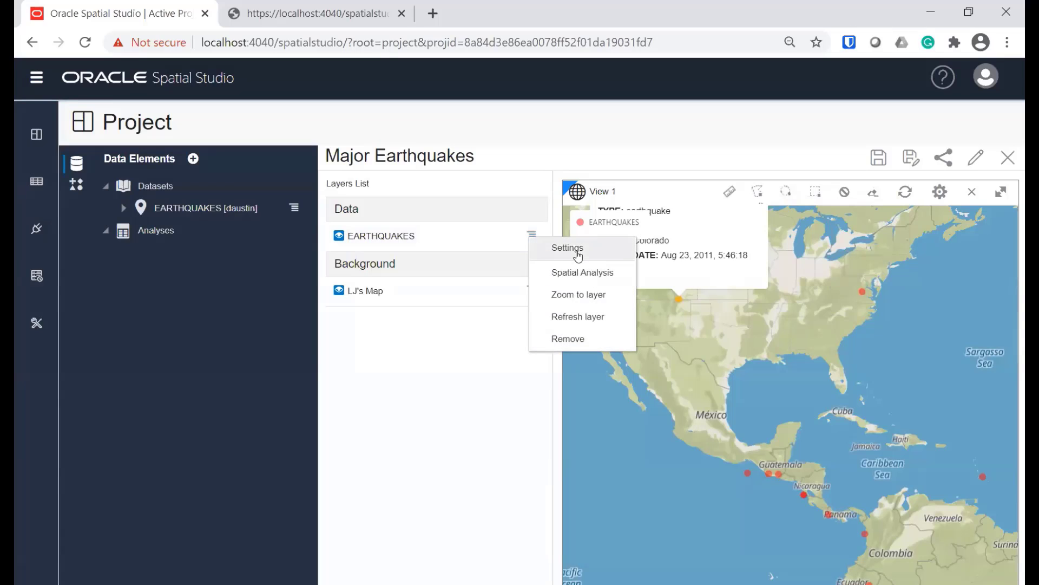
- Open the EARTHQUAKES dataset properties and scroll through its columns, including EVENT_DATE as DATE
click(294, 210)
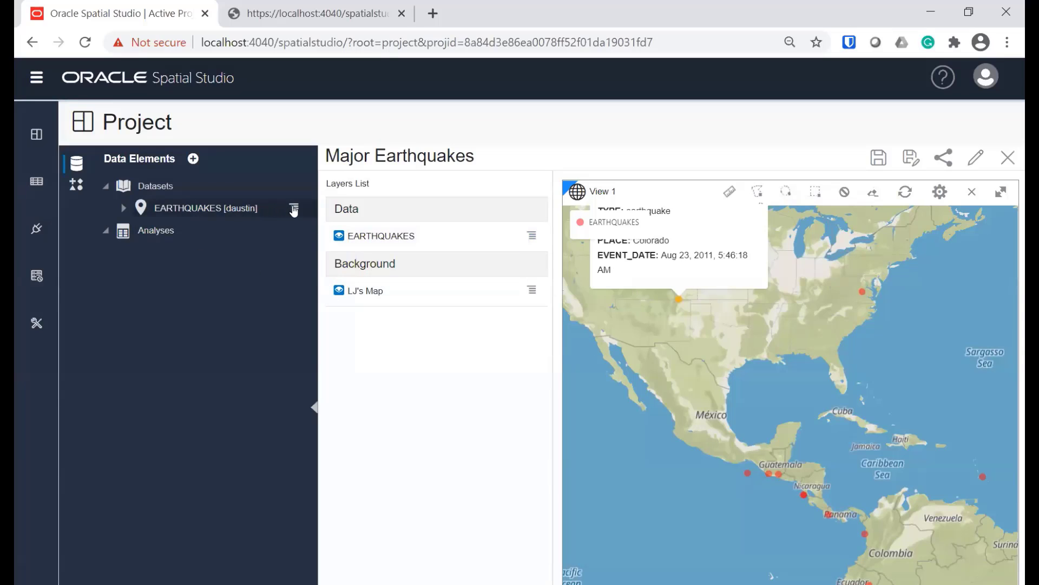
click(347, 264)
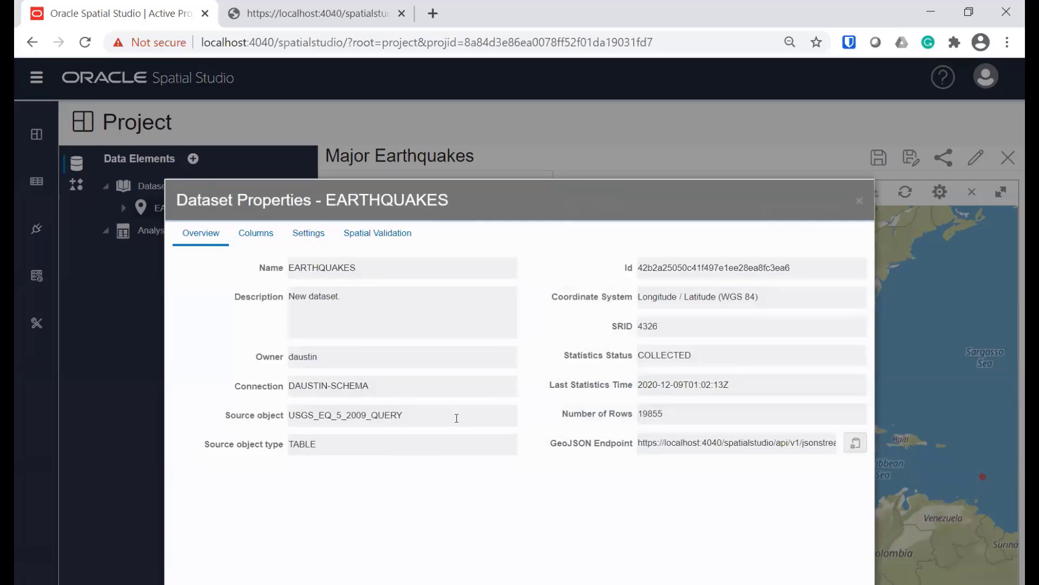
click(260, 245)
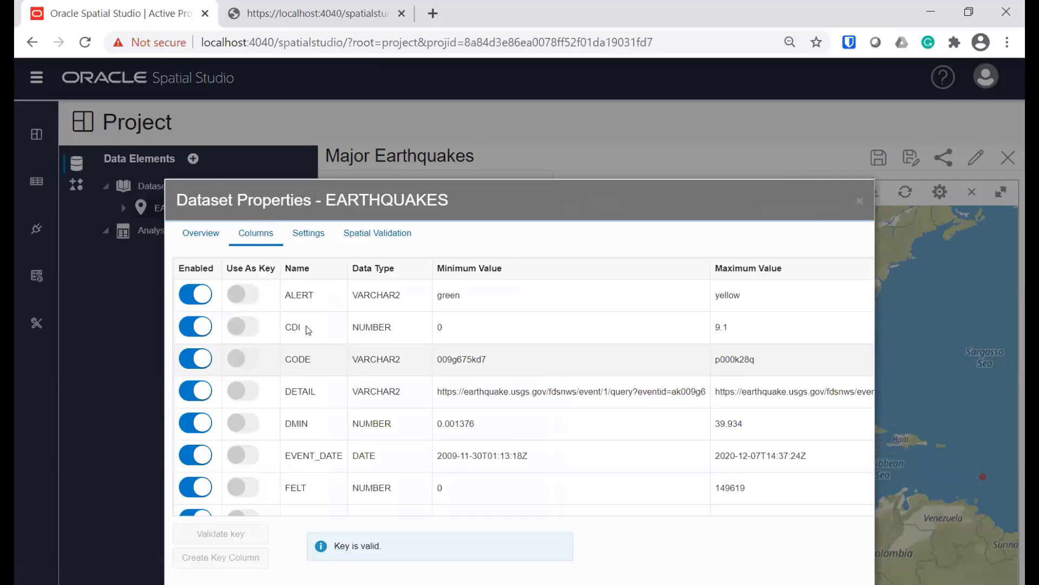
scroll(323, 394, down, 10)
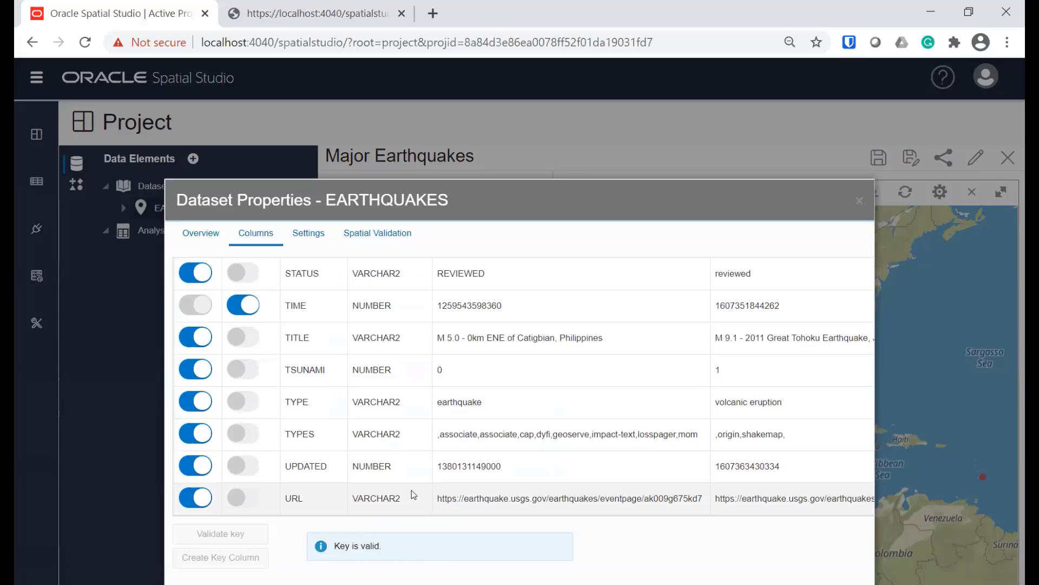
scroll(409, 487, up, 3)
scroll(400, 482, up, 5)
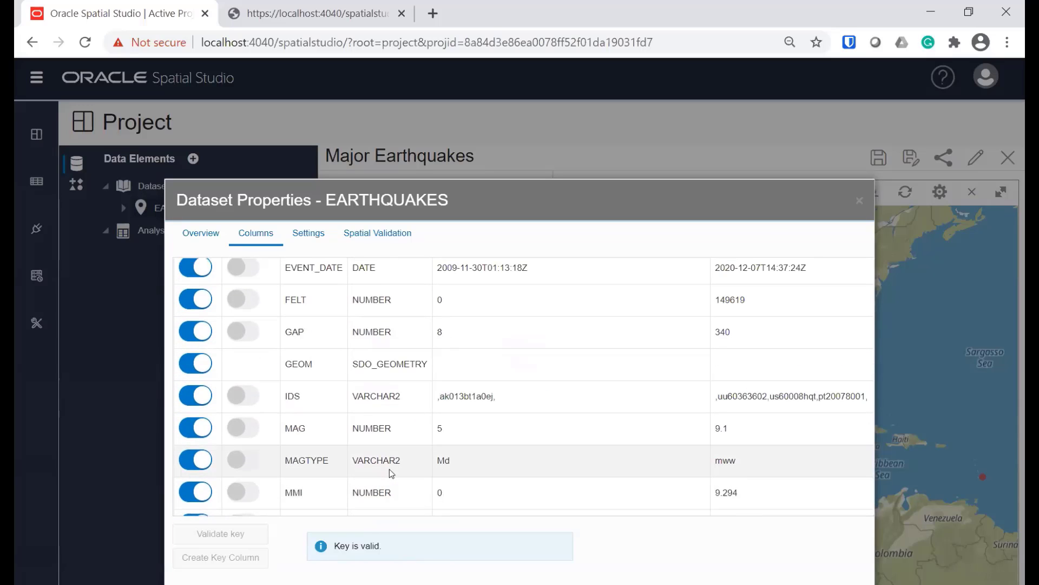
scroll(391, 469, up, 2)
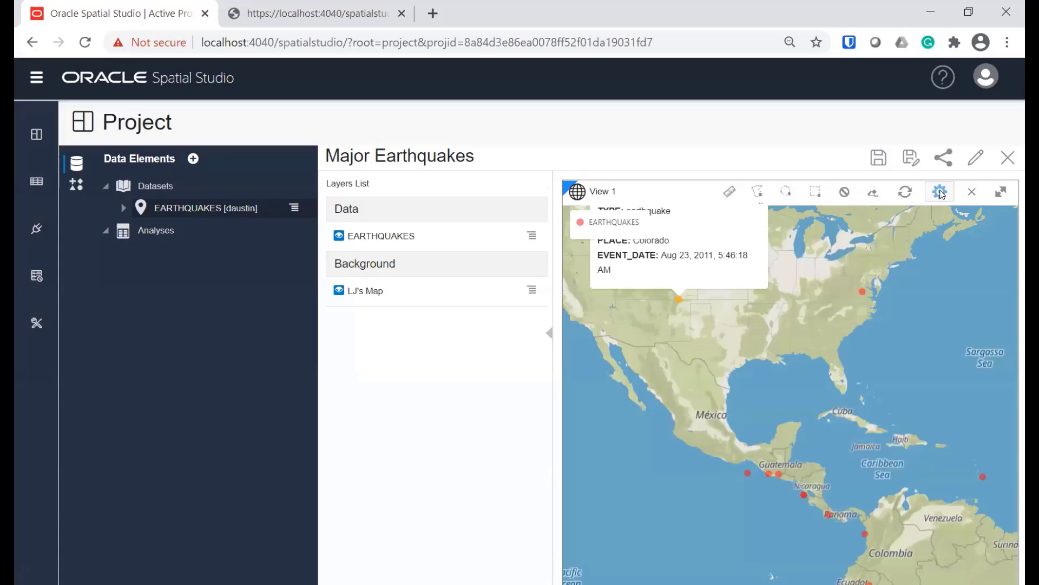
click(940, 193)
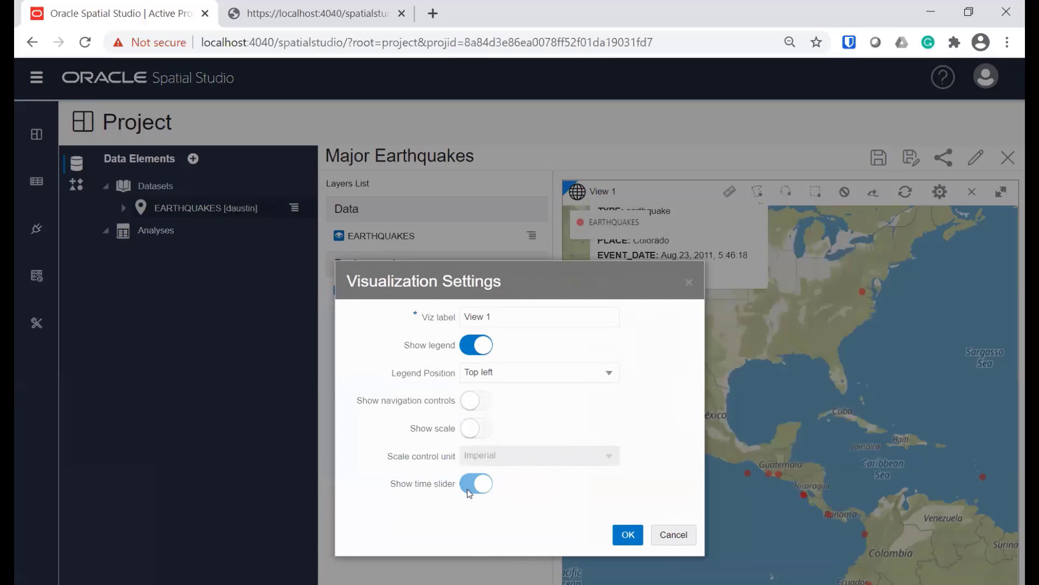
click(671, 535)
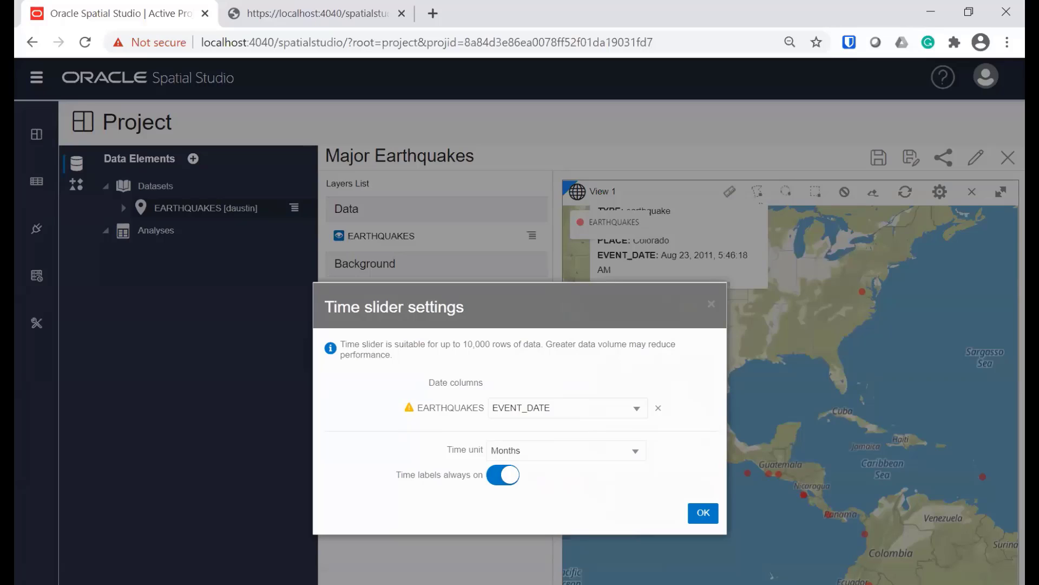
click(634, 452)
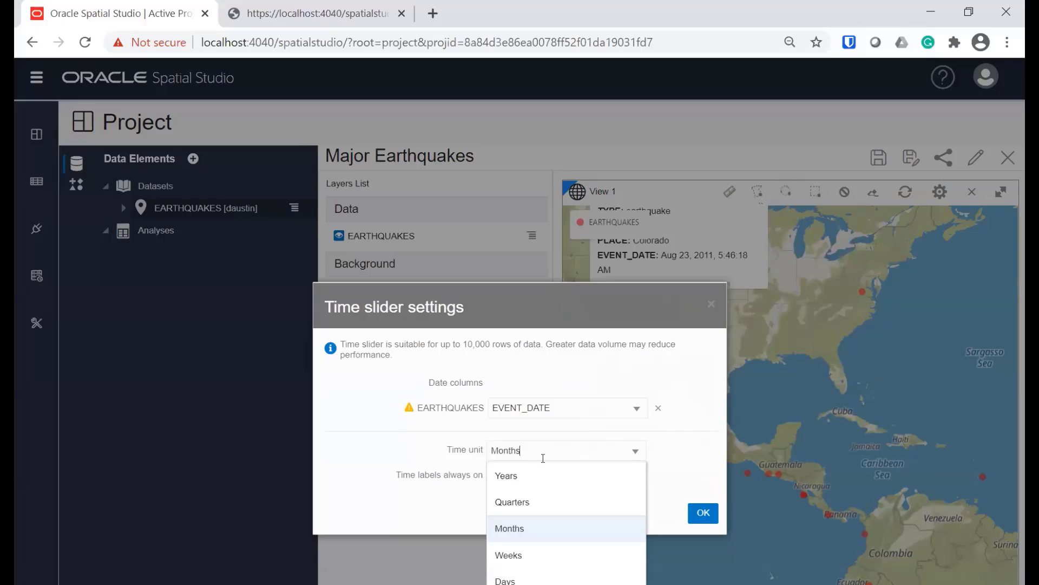
click(671, 465)
click(637, 454)
click(629, 534)
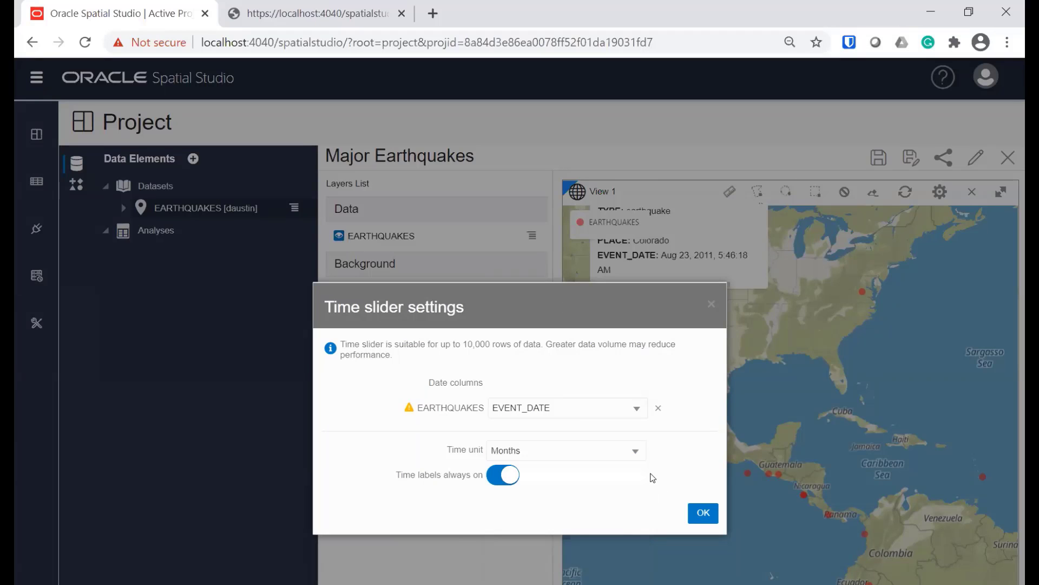
click(711, 304)
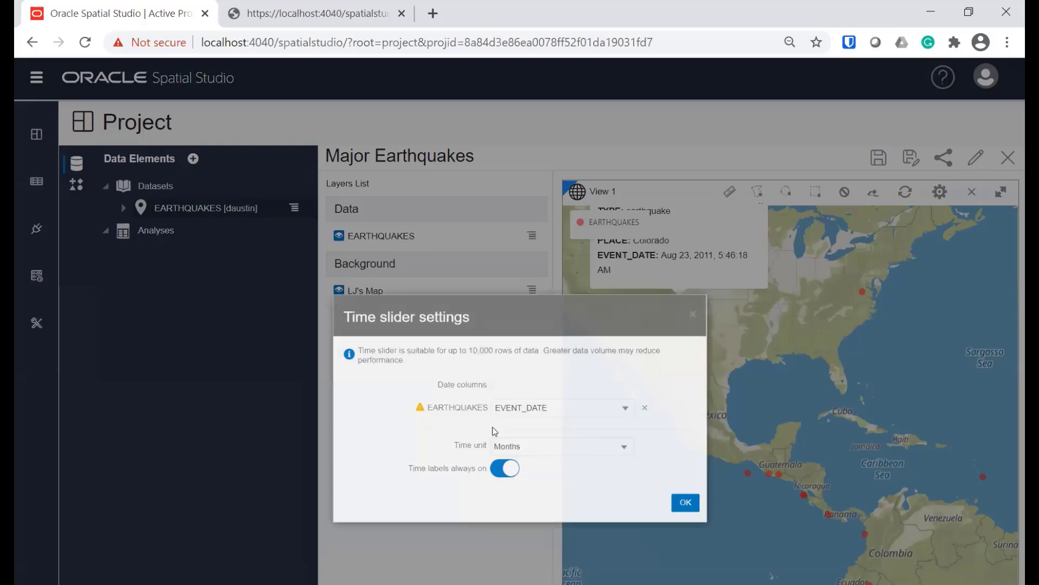
mouse_move(412, 412)
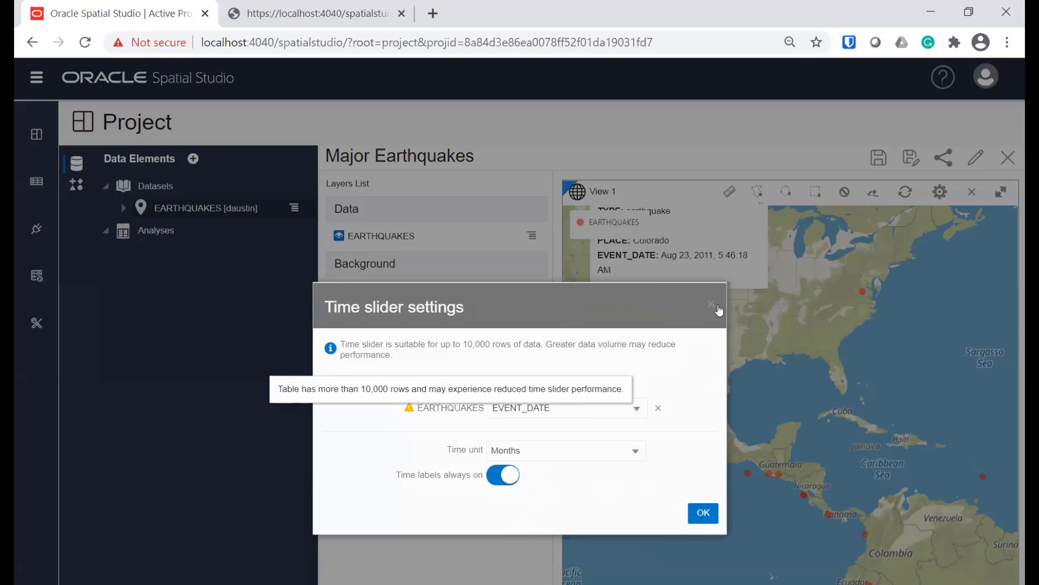
click(704, 512)
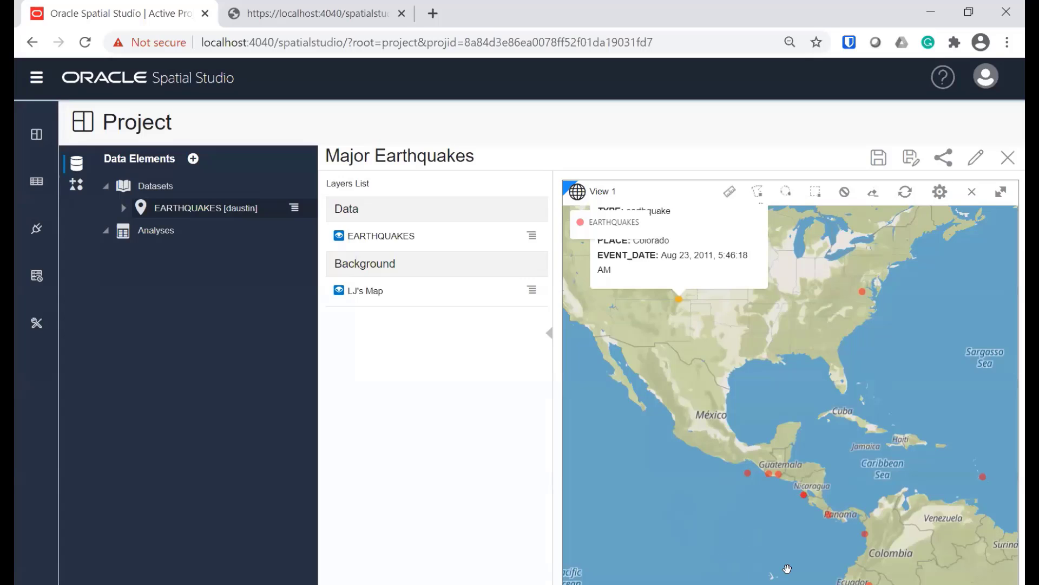
- Close the Colorado popup, view the Mazatlán magnitude 5.3 earthquake's details, then close that popup
drag(686, 446, 652, 466)
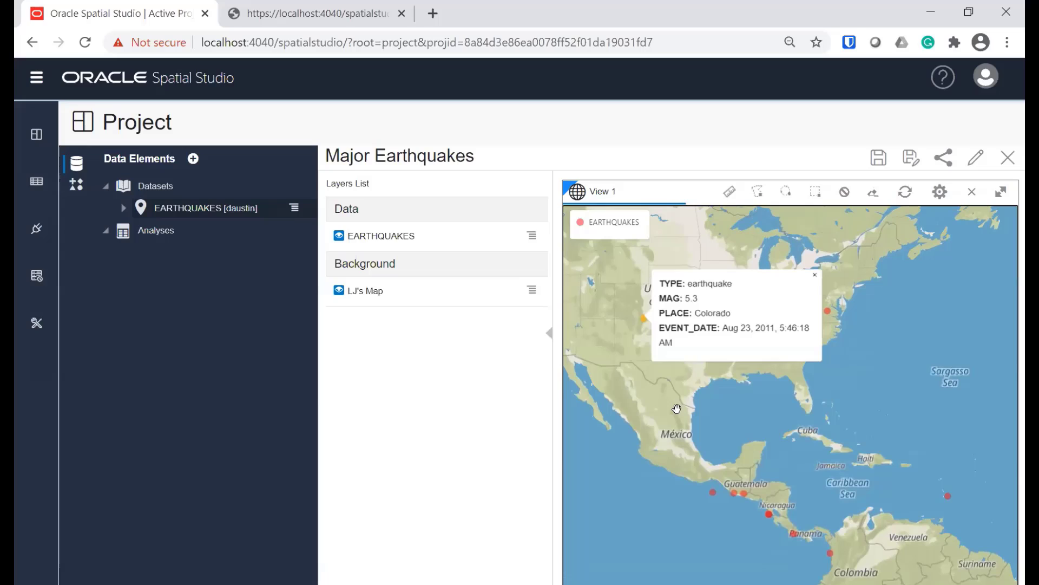
click(815, 275)
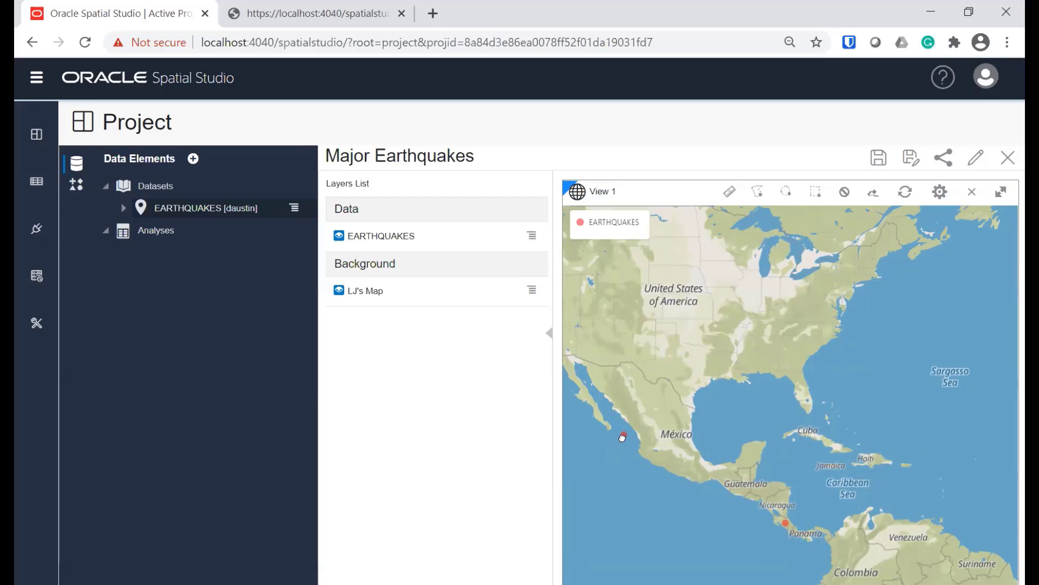
click(623, 436)
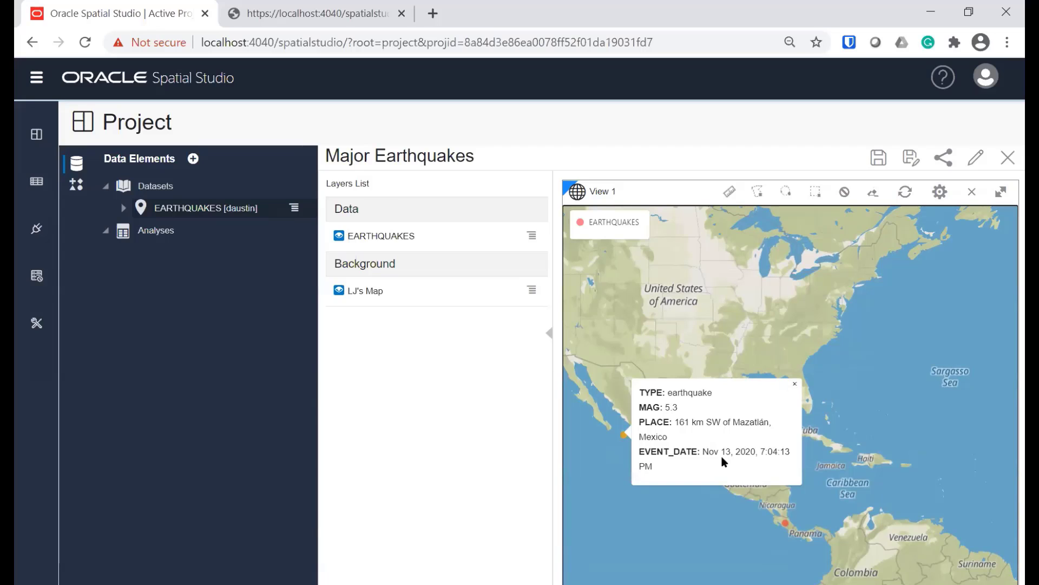
click(795, 388)
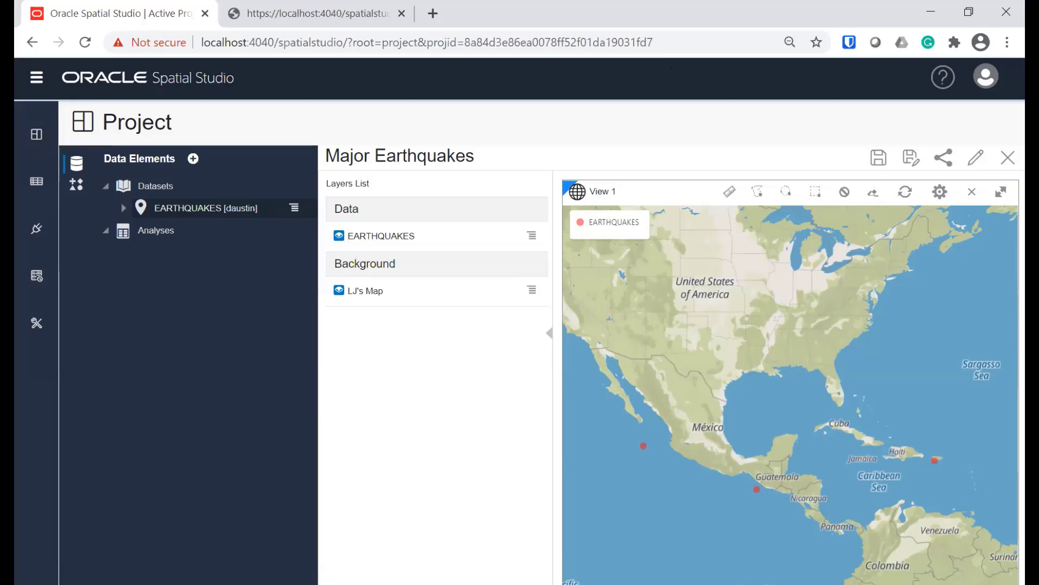
click(77, 184)
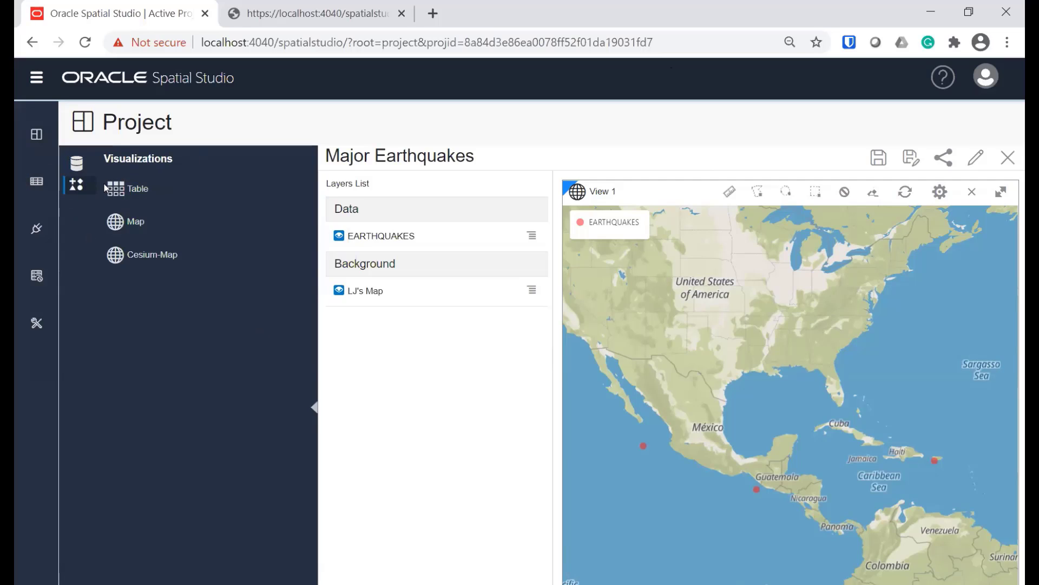
drag(125, 221, 580, 325)
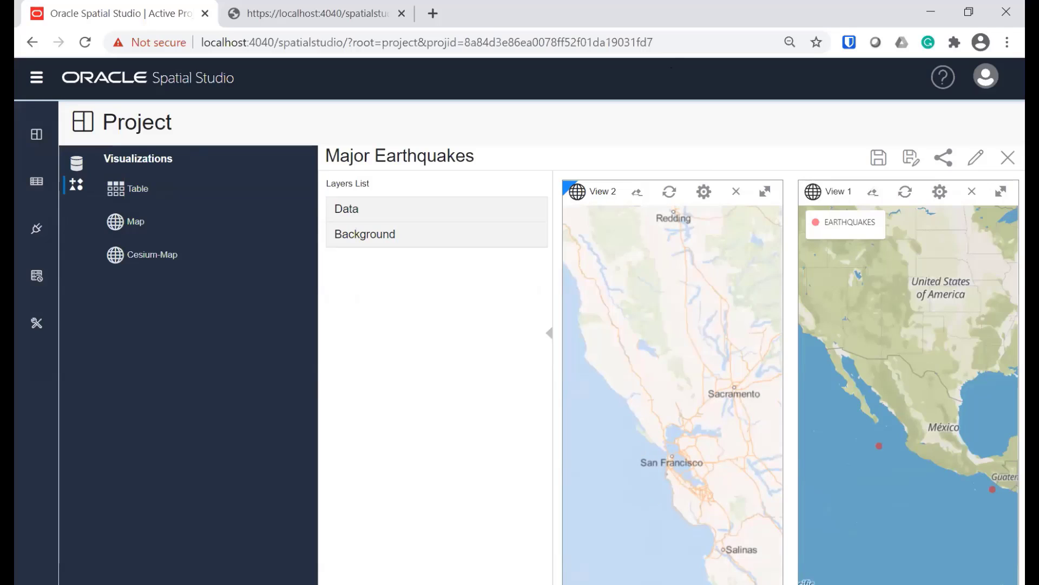
click(663, 374)
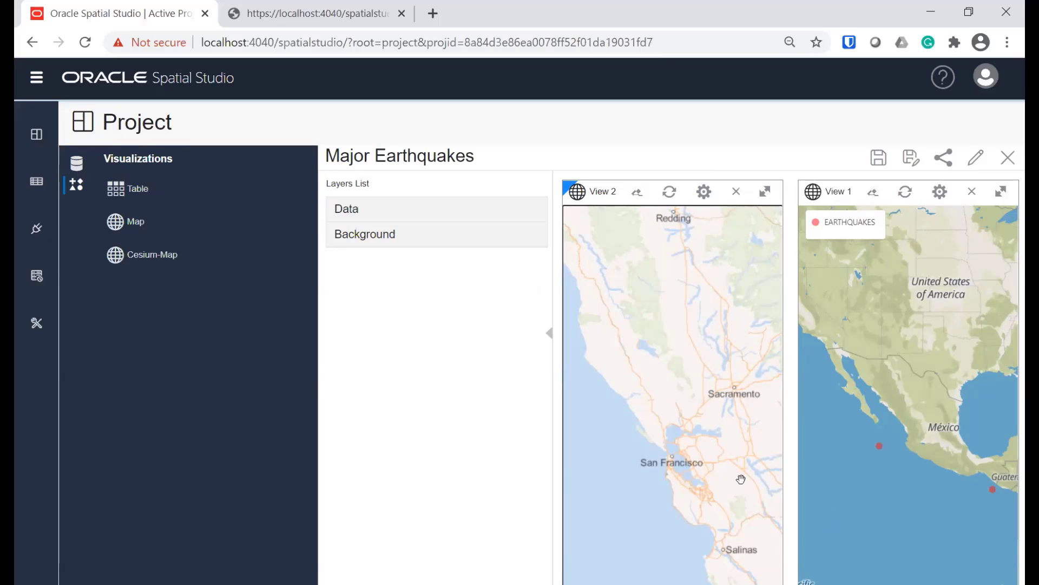
click(738, 198)
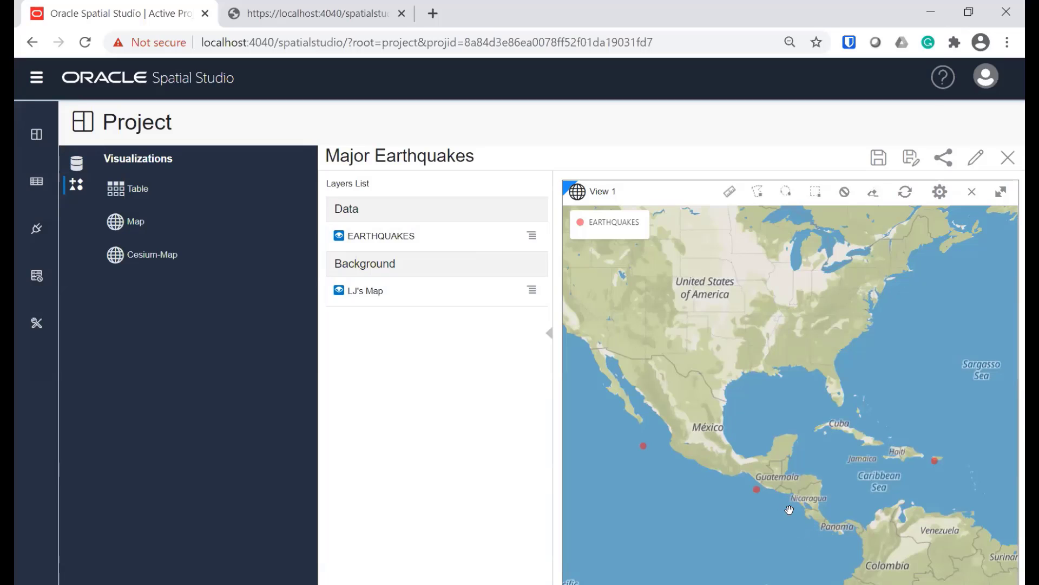
- Leave Major Earthquakes for the Projects page, discarding its unsaved changes
click(33, 135)
click(675, 486)
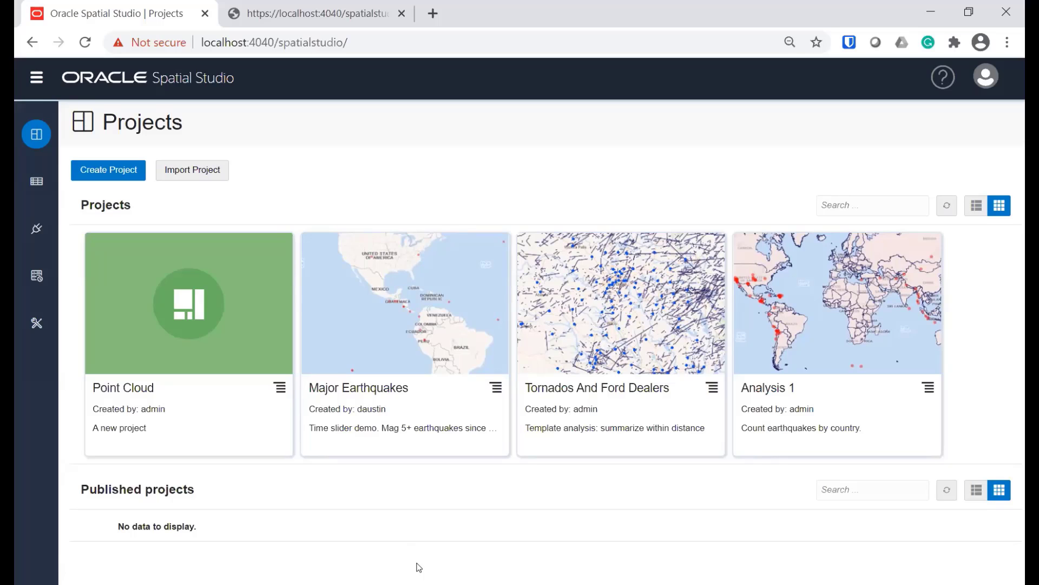
- Open the Point Cloud project and zoom in on its 3D point cloud
click(194, 325)
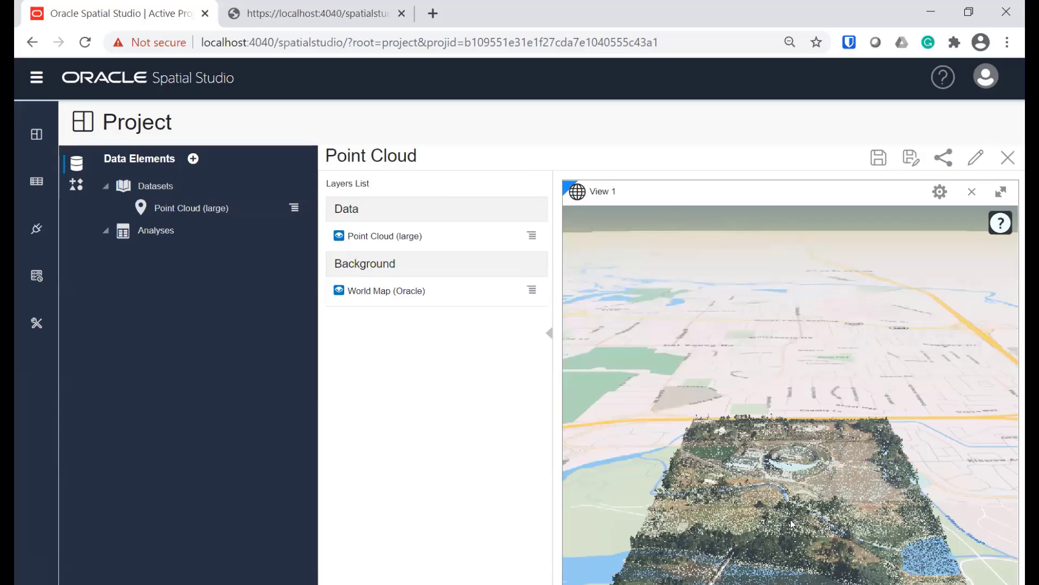
drag(762, 488, 763, 480)
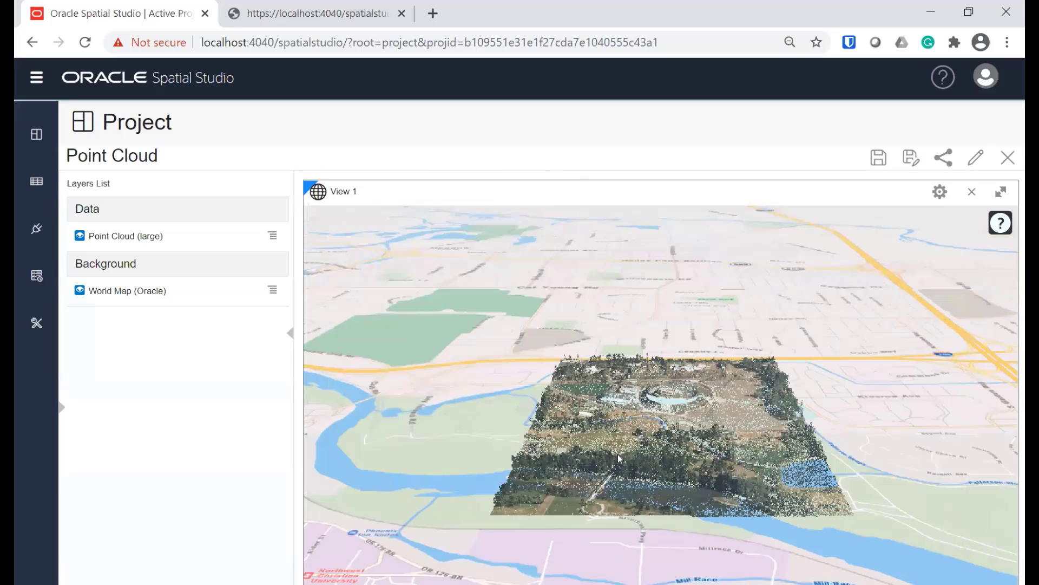
scroll(623, 456, up, 3)
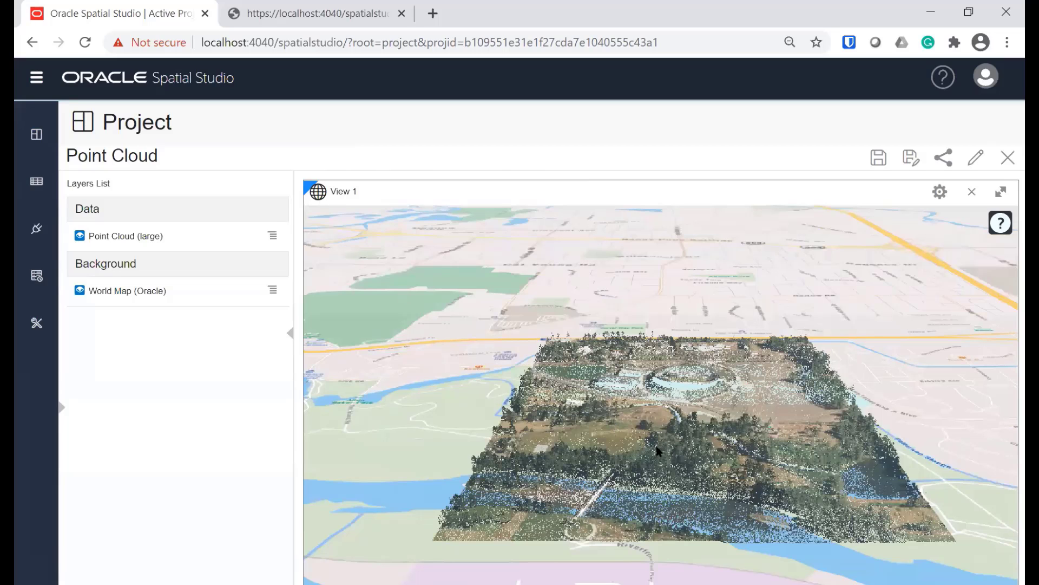
scroll(658, 446, up, 3)
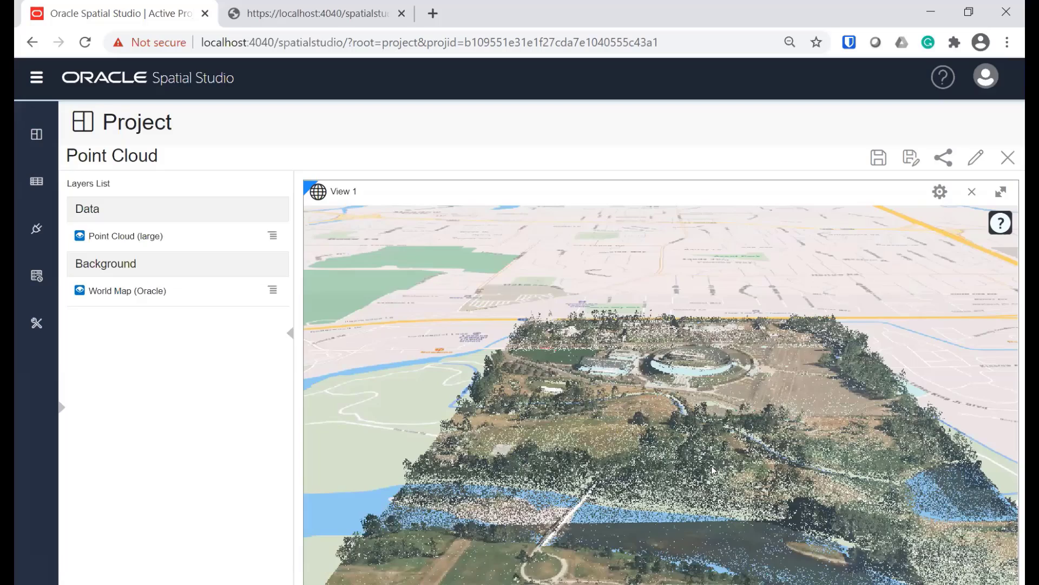
scroll(584, 471, down, 2)
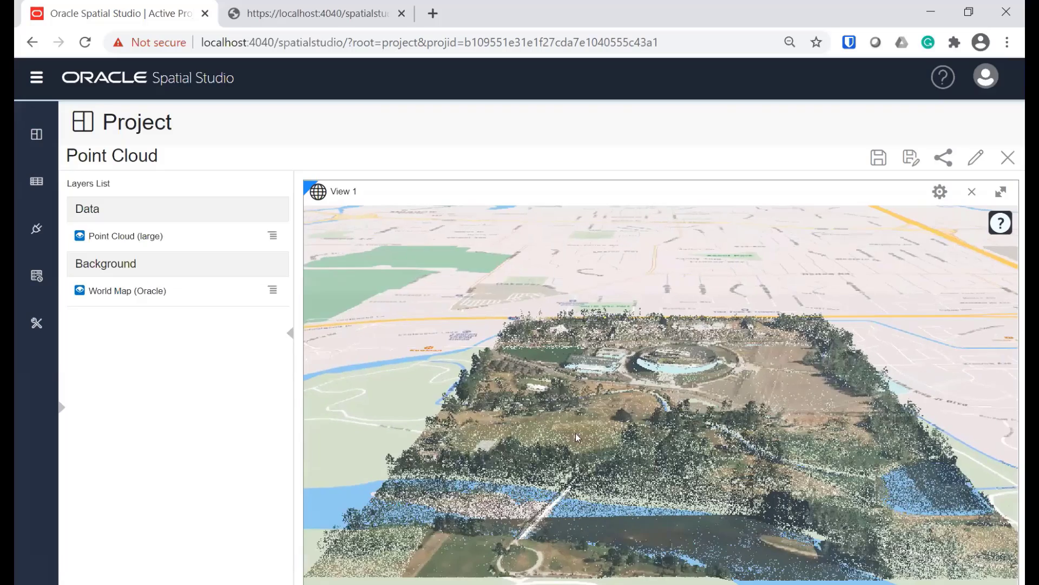
scroll(578, 438, up, 3)
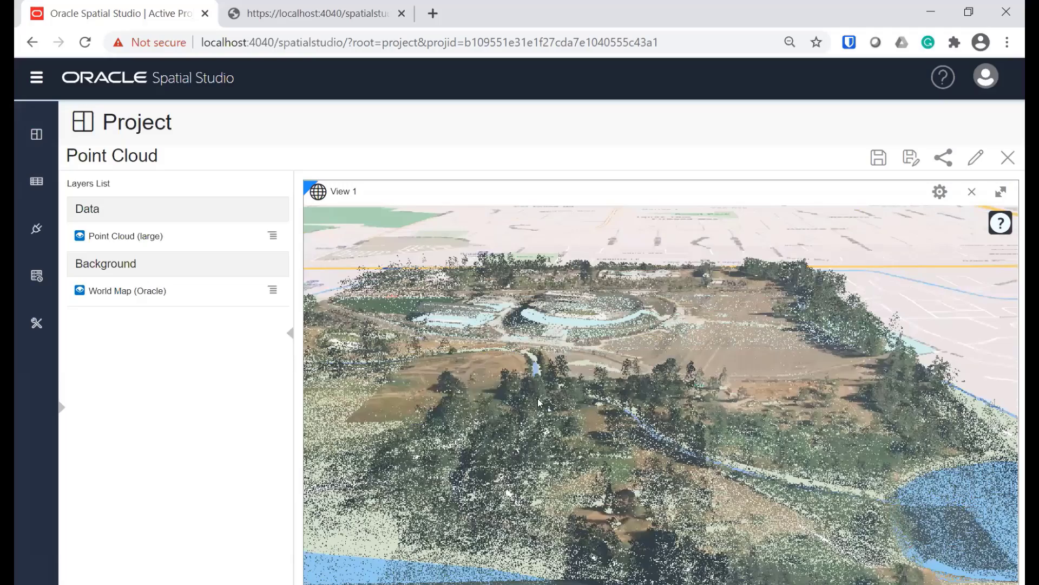
scroll(541, 422, up, 2)
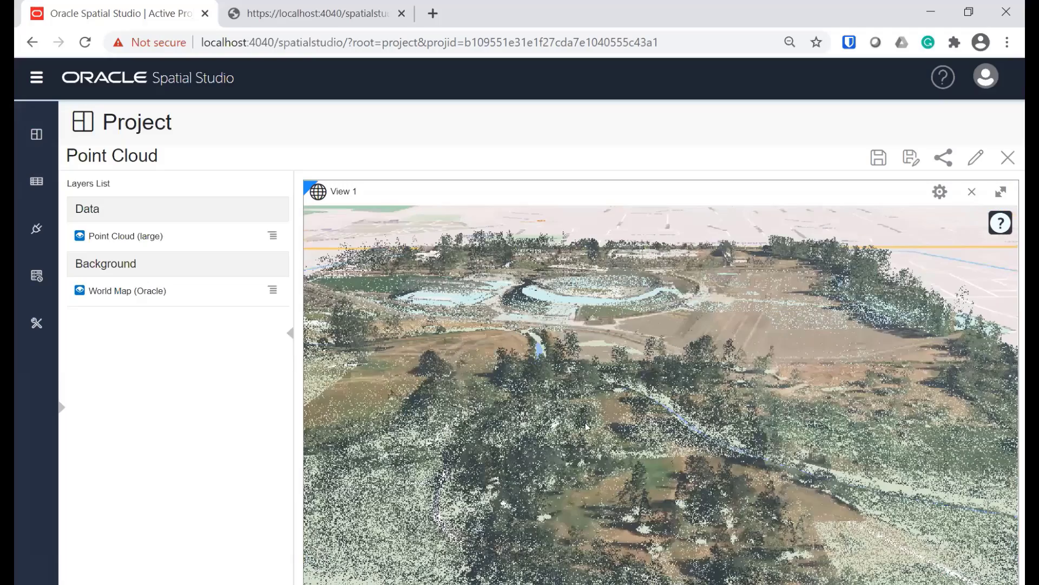
- Pan and zoom the 3D view across the campus point cloud
drag(586, 423, 671, 470)
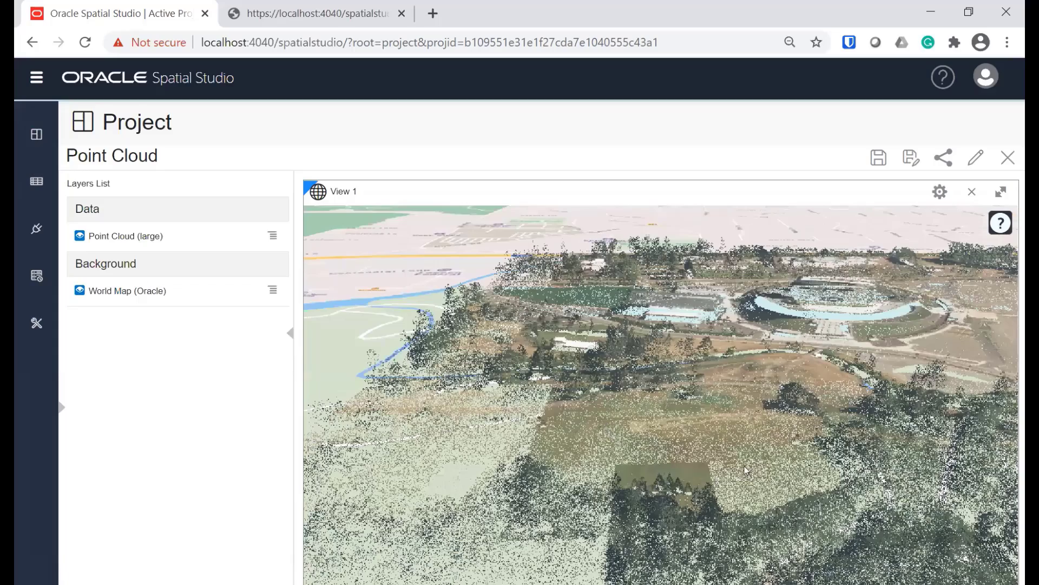
drag(744, 470, 780, 482)
drag(614, 445, 641, 470)
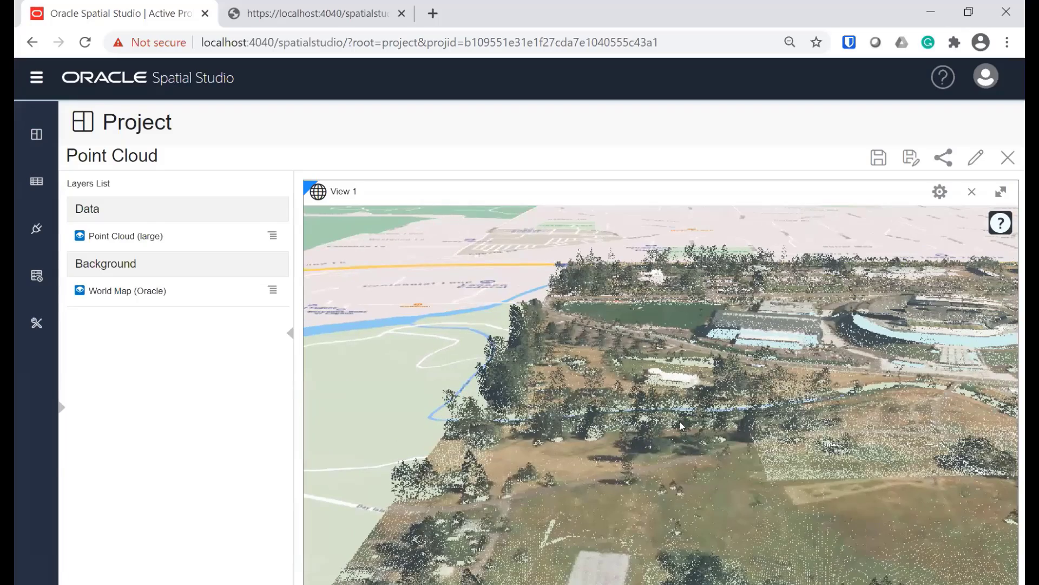
scroll(680, 421, up, 3)
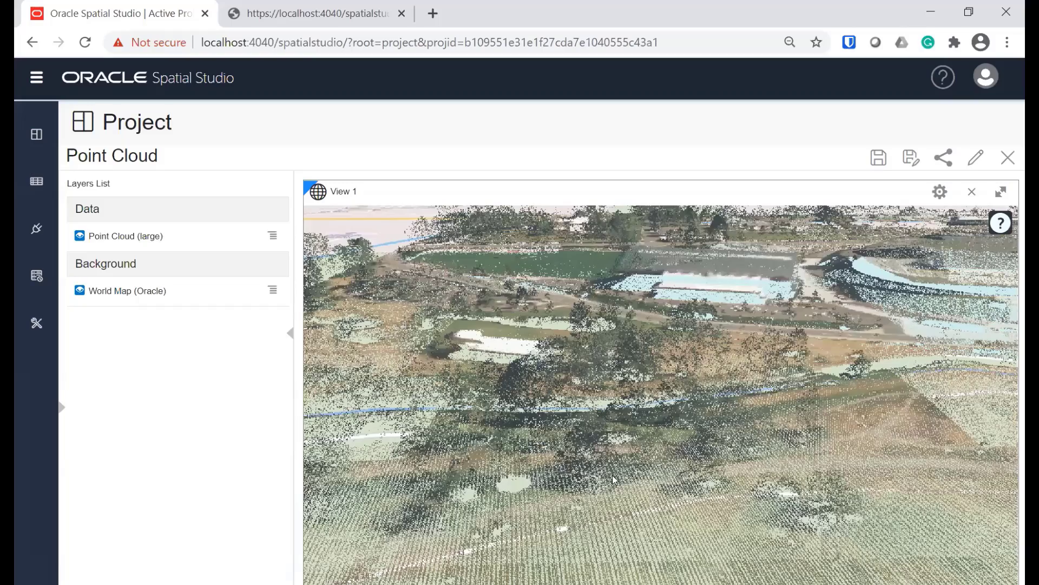
drag(629, 462, 678, 444)
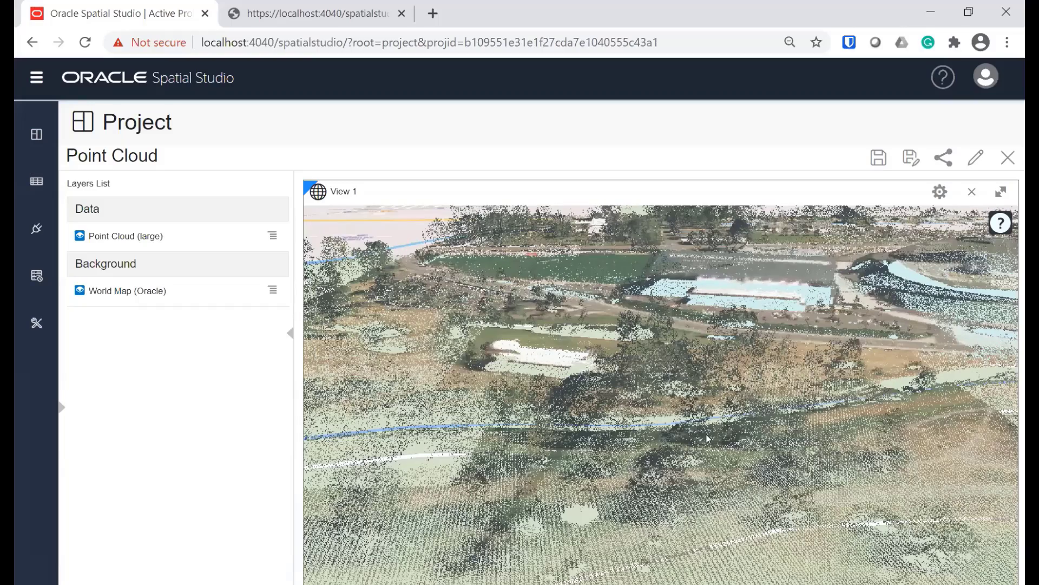
scroll(707, 439, down, 2)
scroll(772, 498, down, 2)
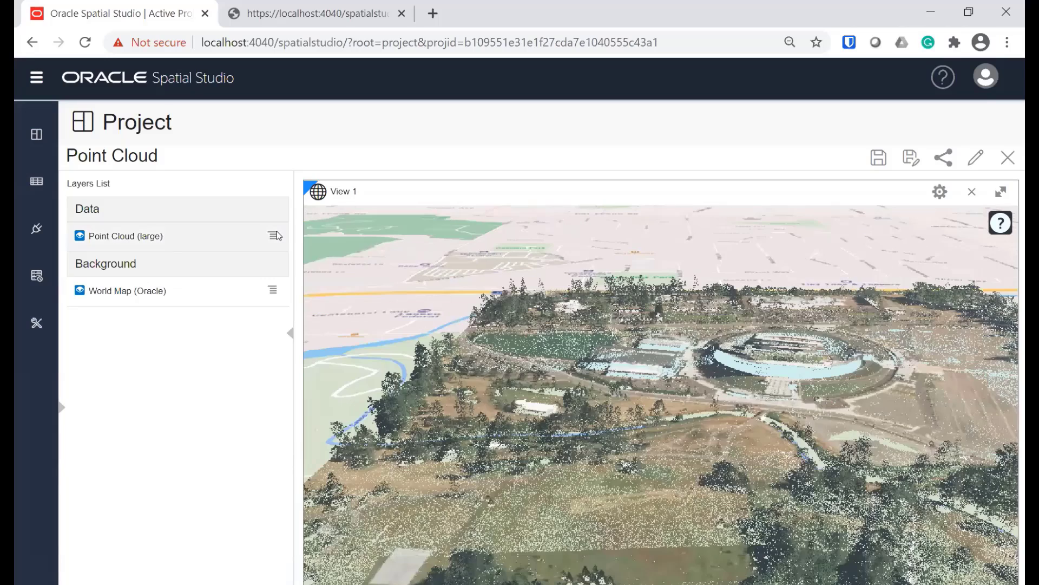
- Open the Point Cloud (large) layer's options, pan the scene, then close the menu
click(274, 235)
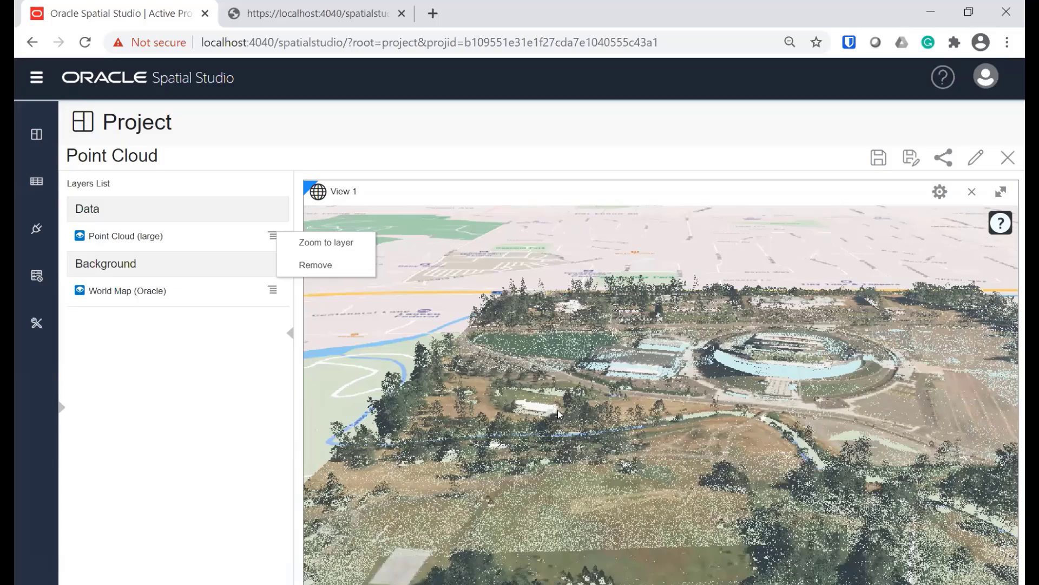
drag(546, 466, 633, 429)
scroll(633, 430, up, 2)
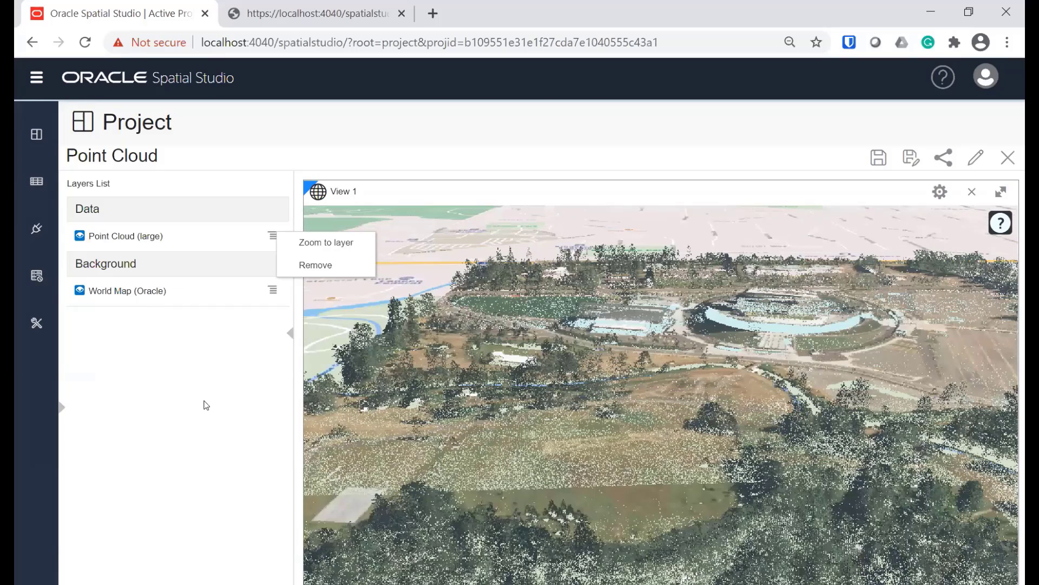
click(206, 405)
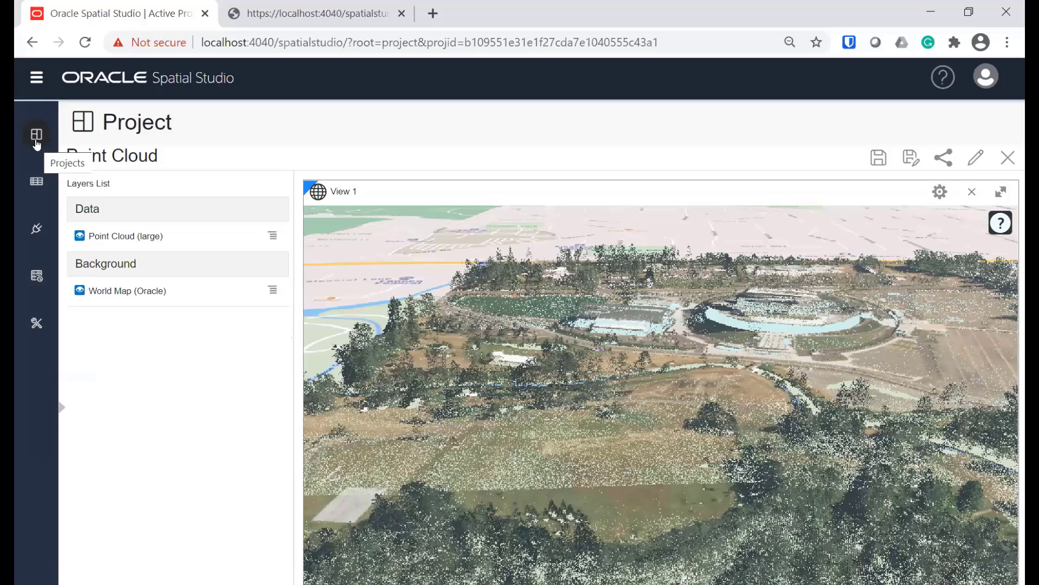
- From the Datasets page, start Create Dataset and expand the From 3D tileset options
click(36, 181)
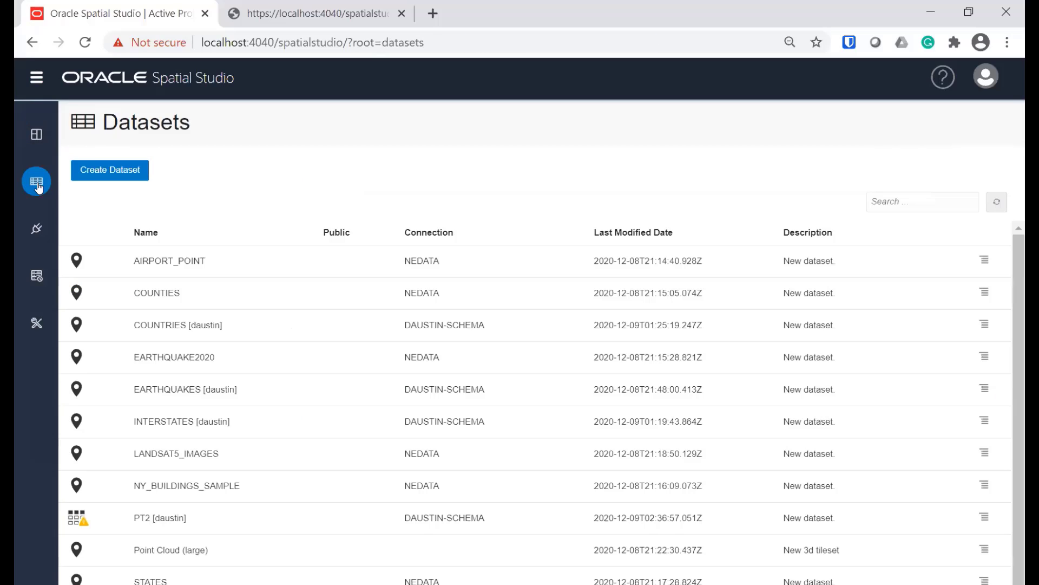
click(120, 173)
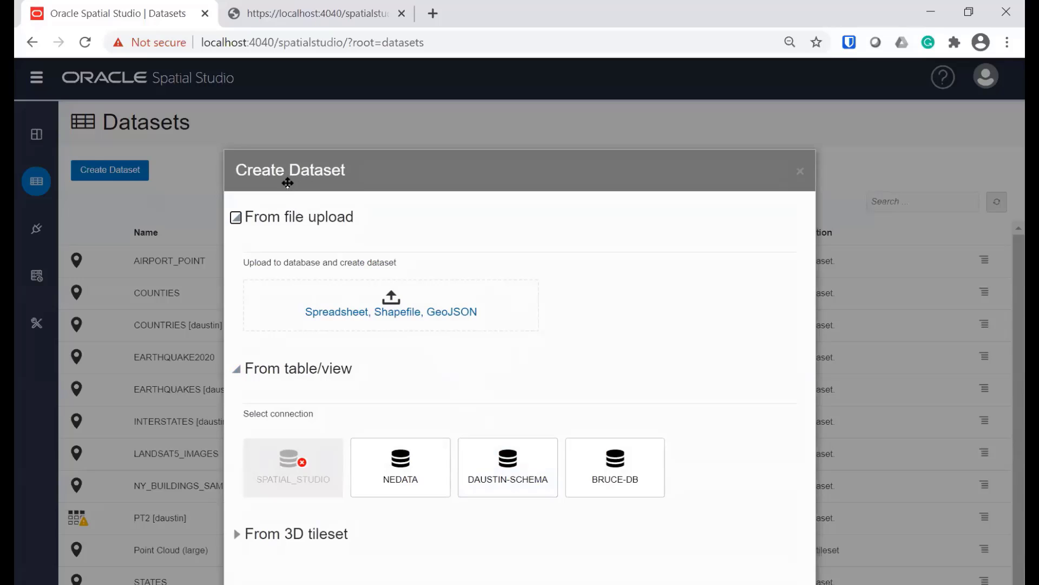
click(237, 535)
scroll(406, 537, down, 2)
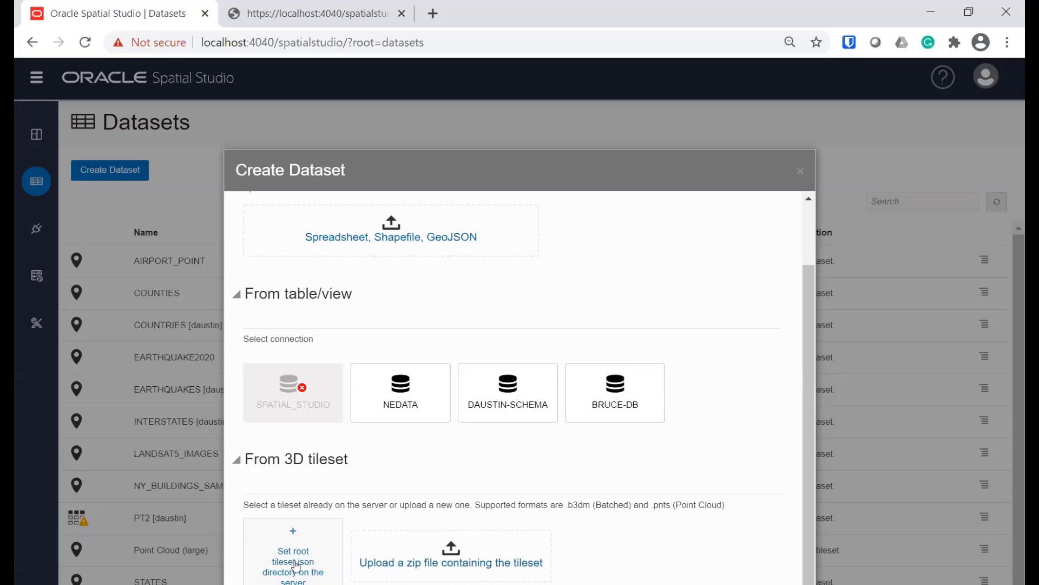
- Choose Set root tileset.json directory and copy the NewYork folder path from File Explorer
click(293, 571)
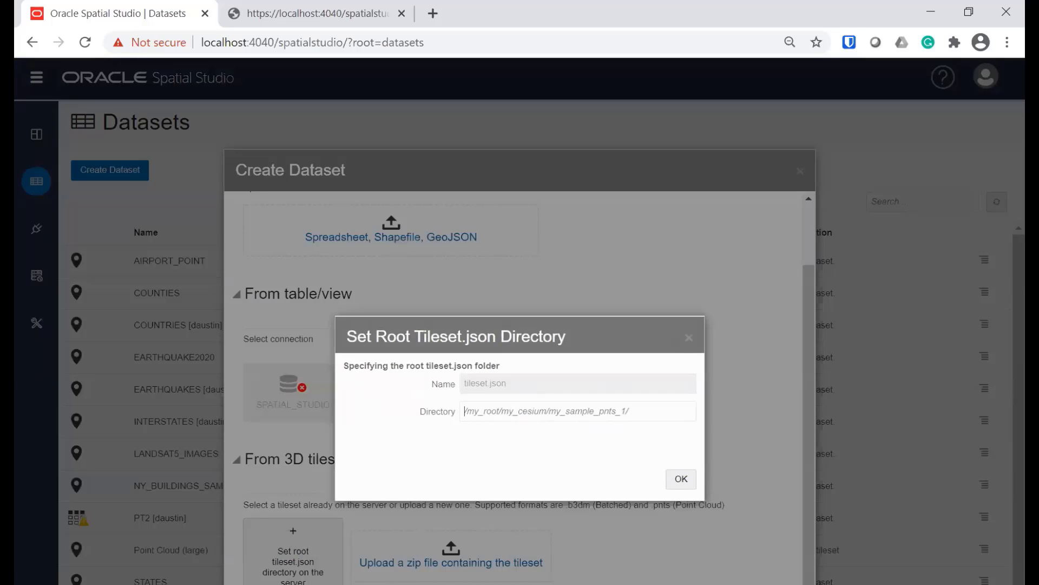
click(466, 584)
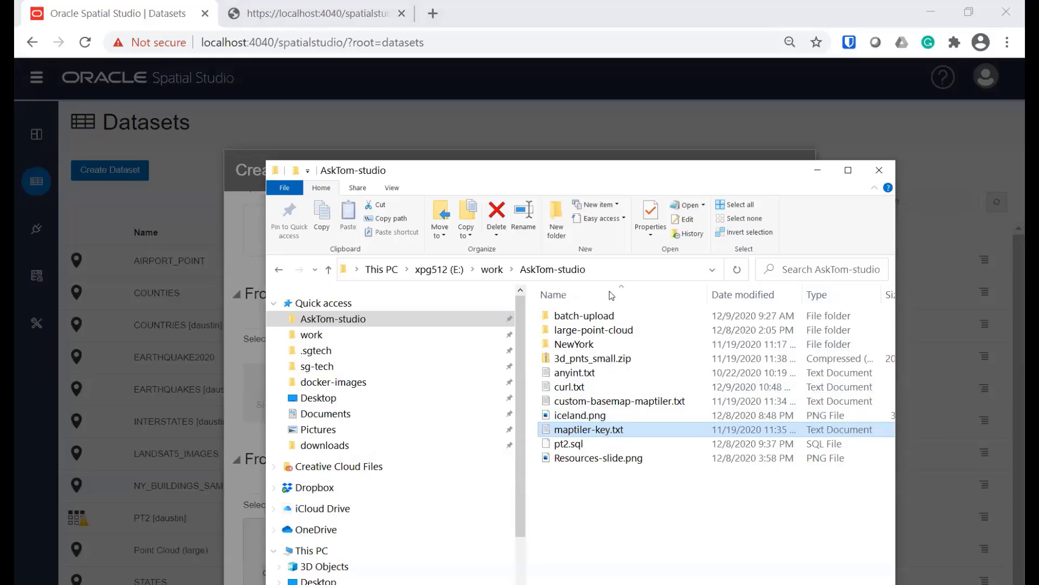
double_click(575, 344)
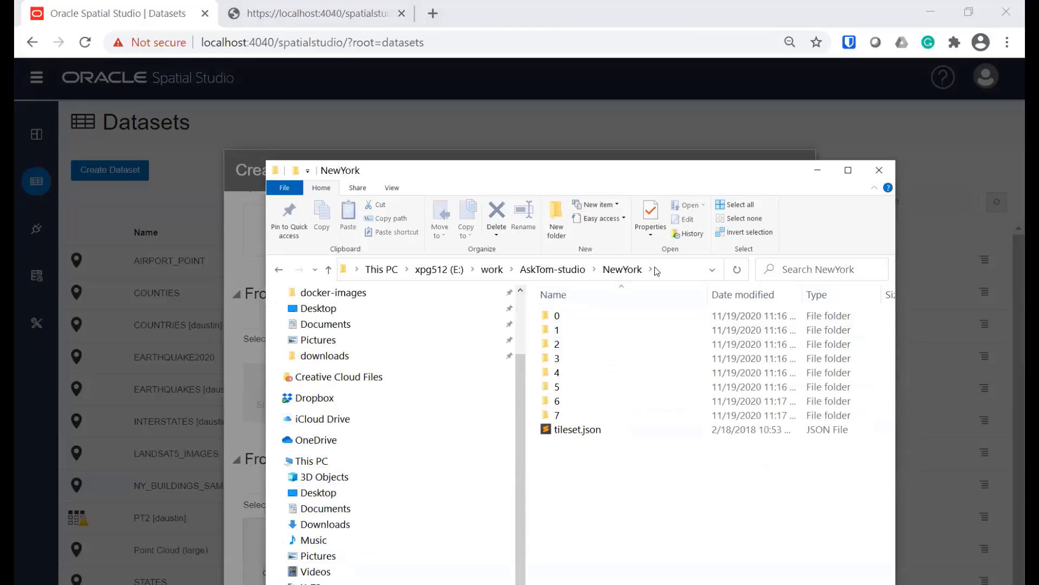
click(651, 270)
click(667, 270)
click(668, 271)
key(ctrl+c)
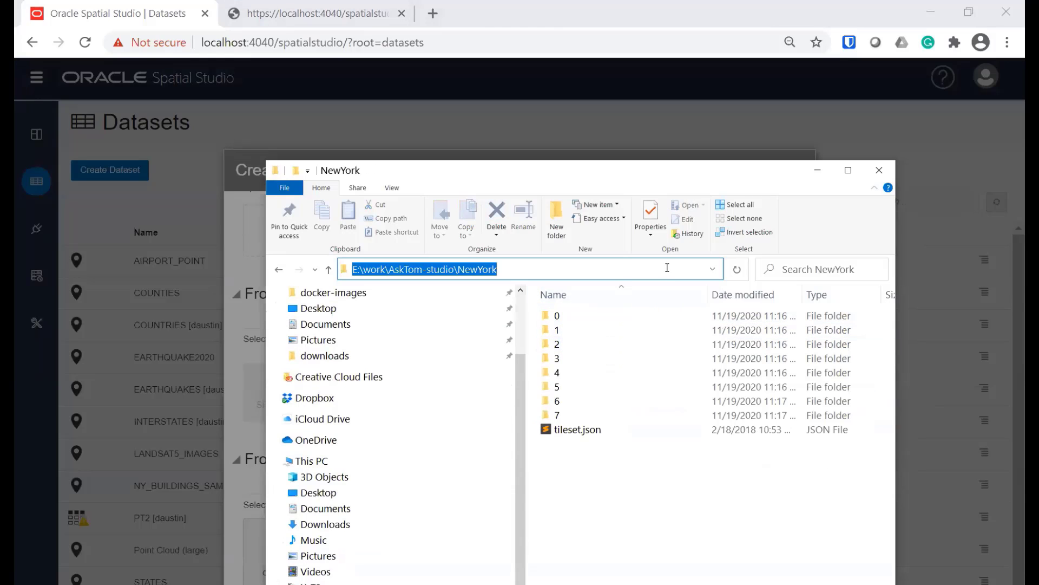
click(238, 503)
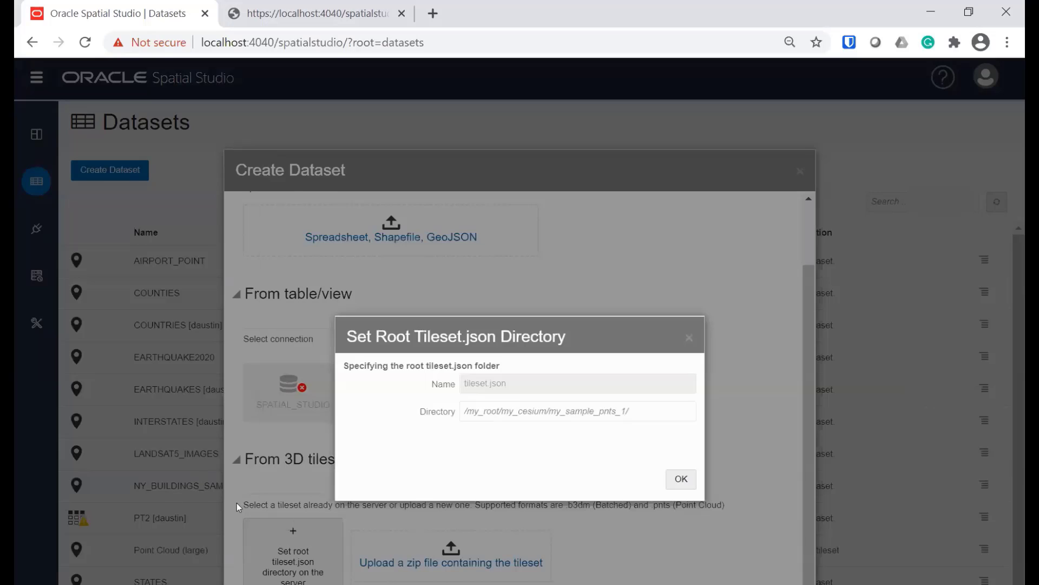
- Paste E:\work\AskTom-studio\NewYork into the Directory field and confirm
click(501, 411)
key(ctrl+v)
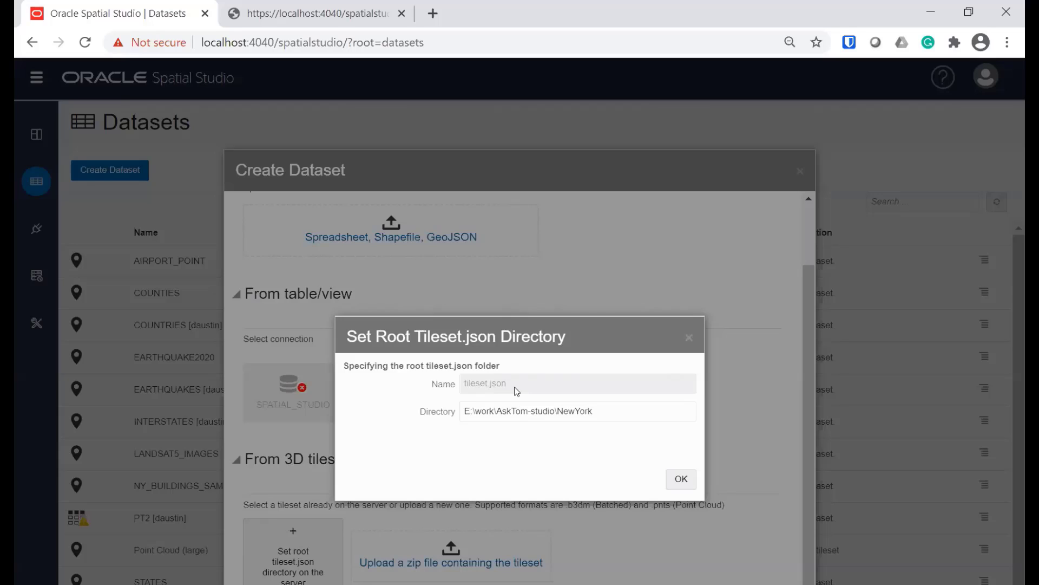
click(682, 479)
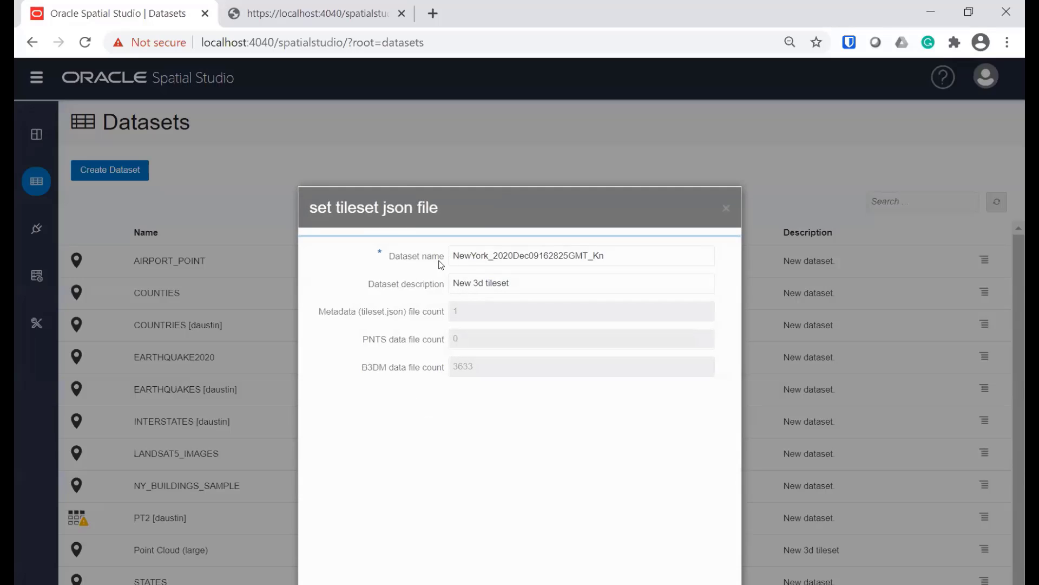
- Rename the dataset to NewYork_CityModel and create the 3D tileset dataset
click(492, 256)
shift+click(704, 256)
text(CityModel)
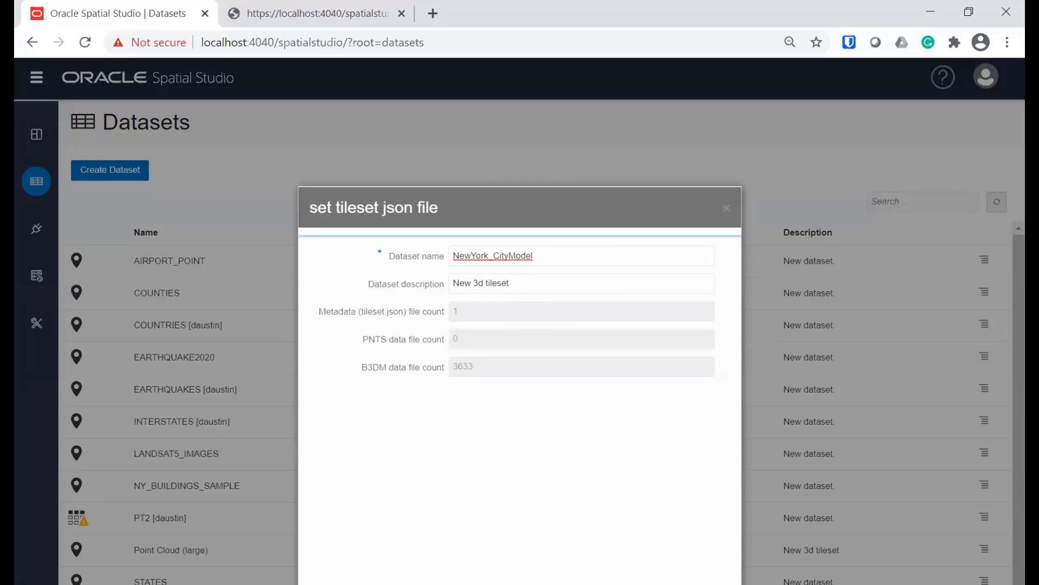
click(606, 584)
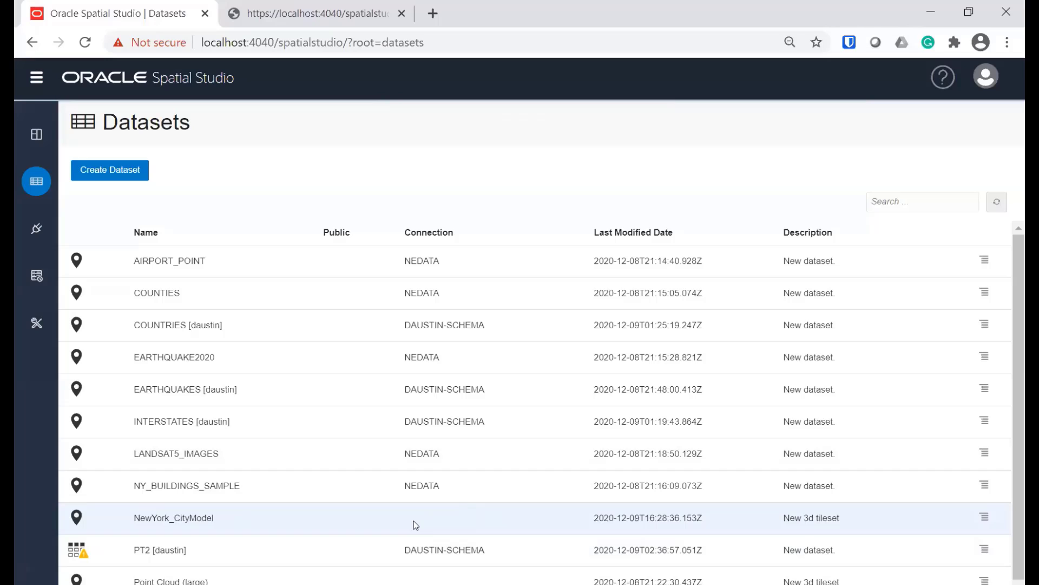
- Create a project from NewYork_CityModel, glance at Visualizations, and return to Data Elements
right_click(203, 518)
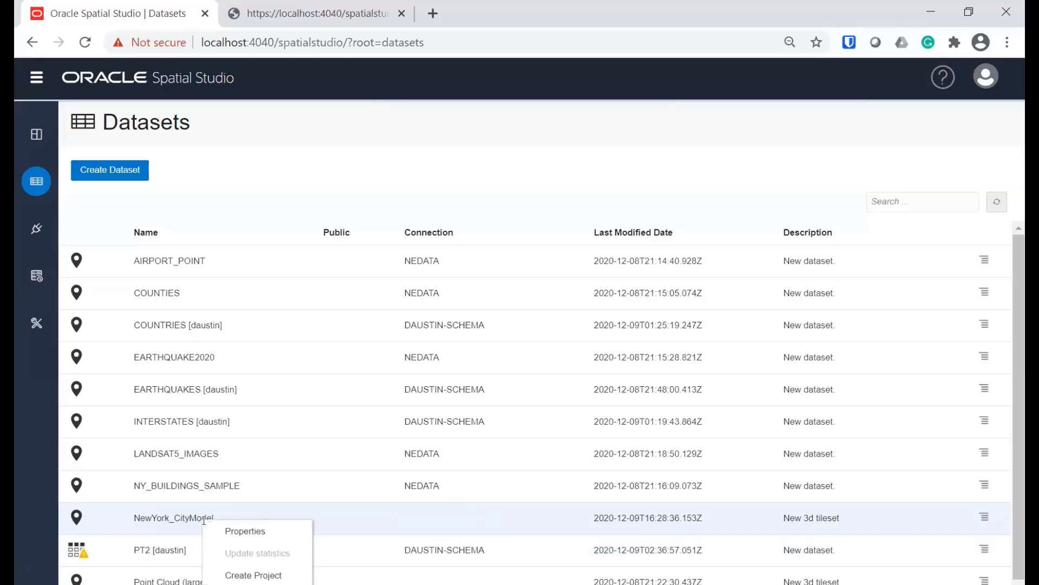
click(254, 575)
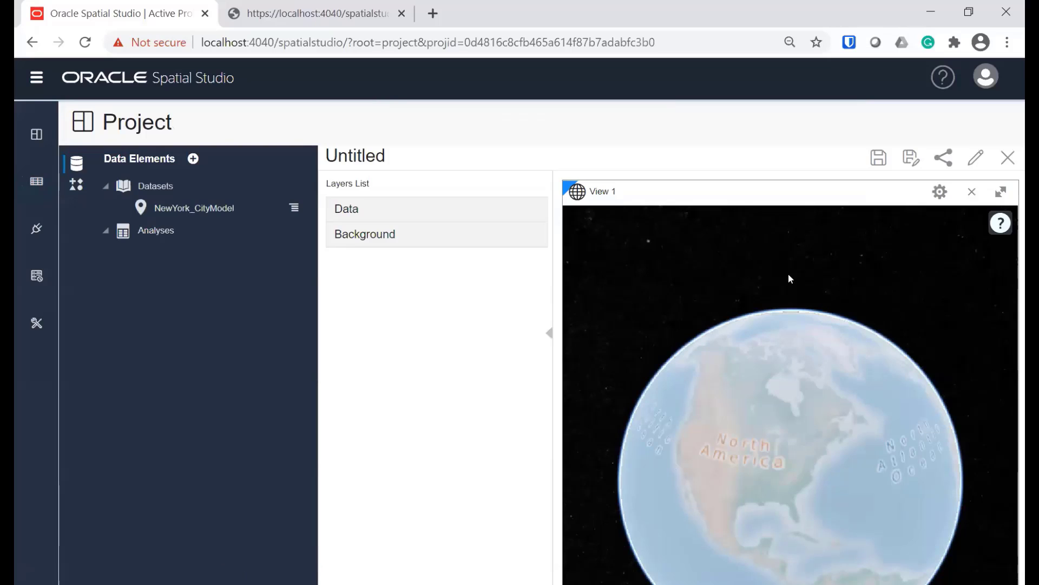
click(79, 186)
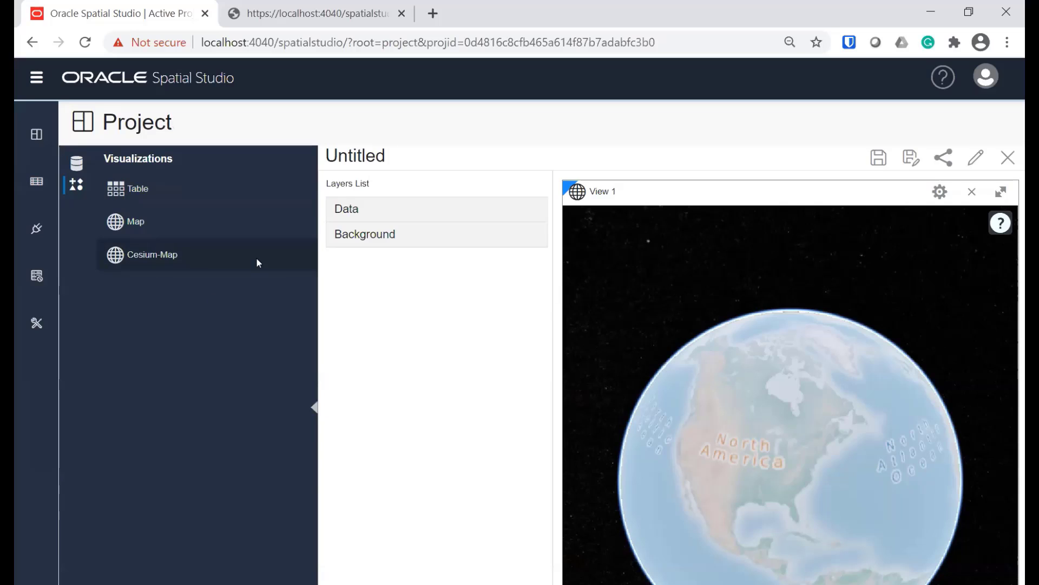
click(78, 163)
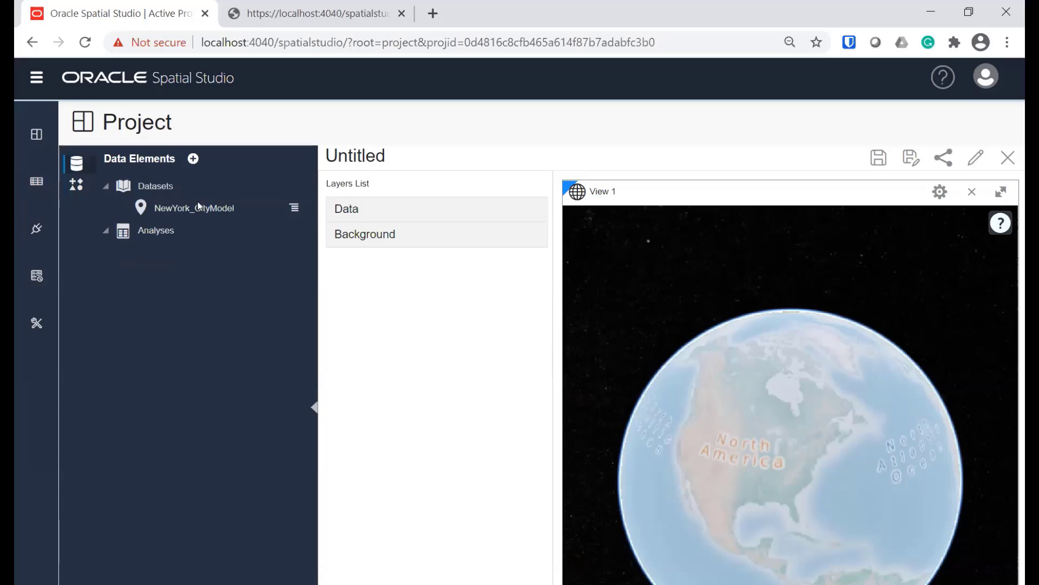
- Add NewYork_CityModel as a layer on View 1 and zoom into the city
drag(191, 217, 712, 402)
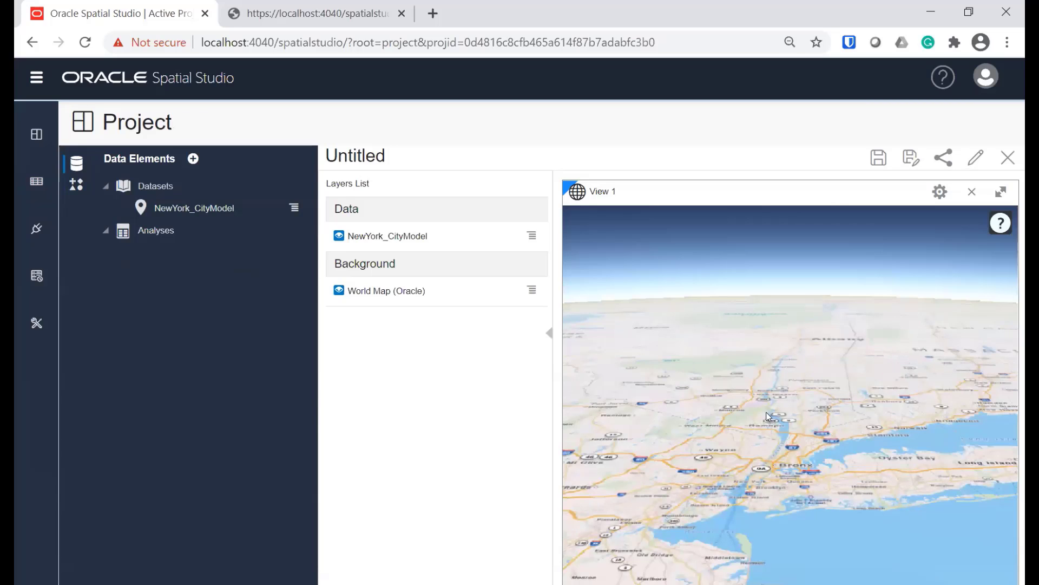
scroll(769, 482, down, 5)
scroll(724, 487, down, 3)
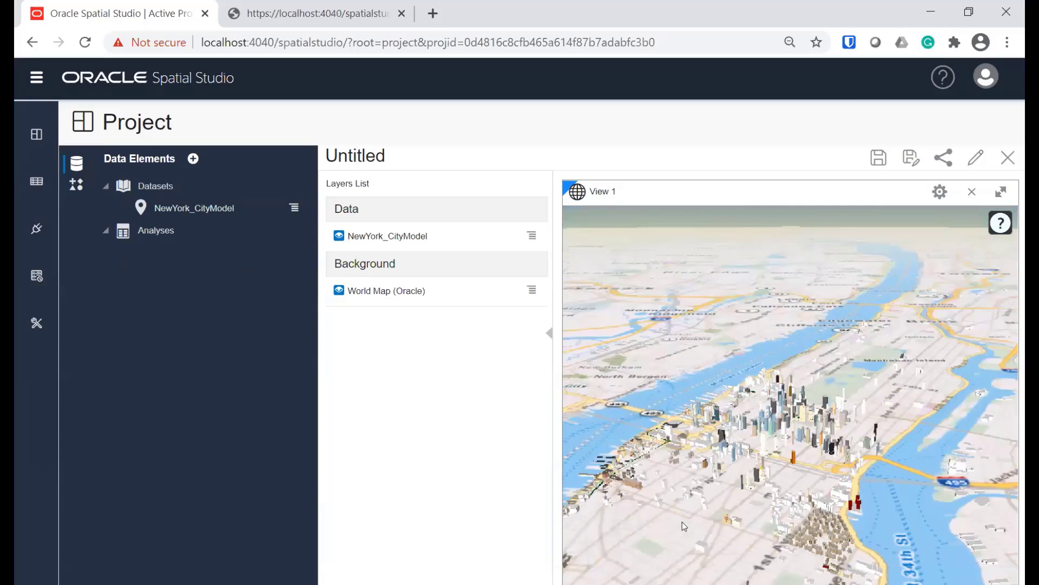
scroll(674, 495, down, 3)
scroll(674, 495, down, 3)
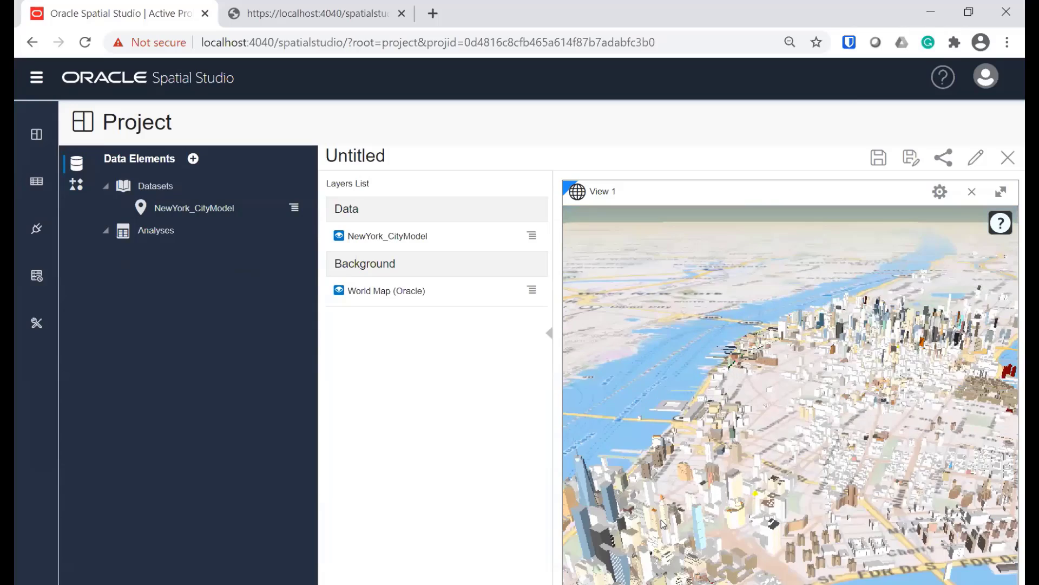
scroll(715, 497, down, 3)
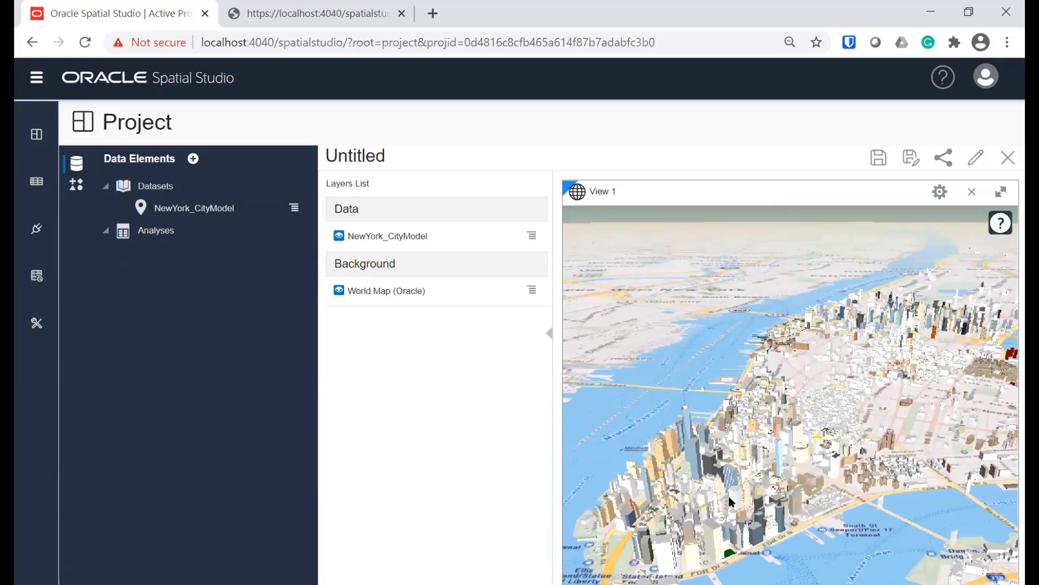
scroll(832, 506, down, 2)
scroll(777, 491, down, 2)
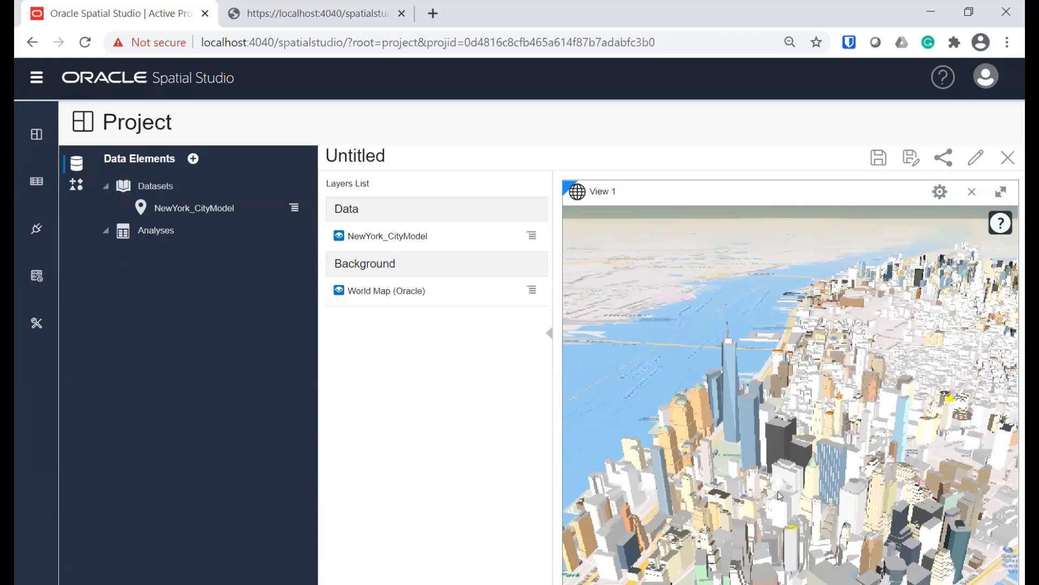
scroll(858, 429, up, 3)
- Pan and zoom around Midtown Manhattan toward the Bryant Park towers
drag(857, 430, 676, 503)
drag(888, 420, 765, 507)
scroll(765, 507, down, 5)
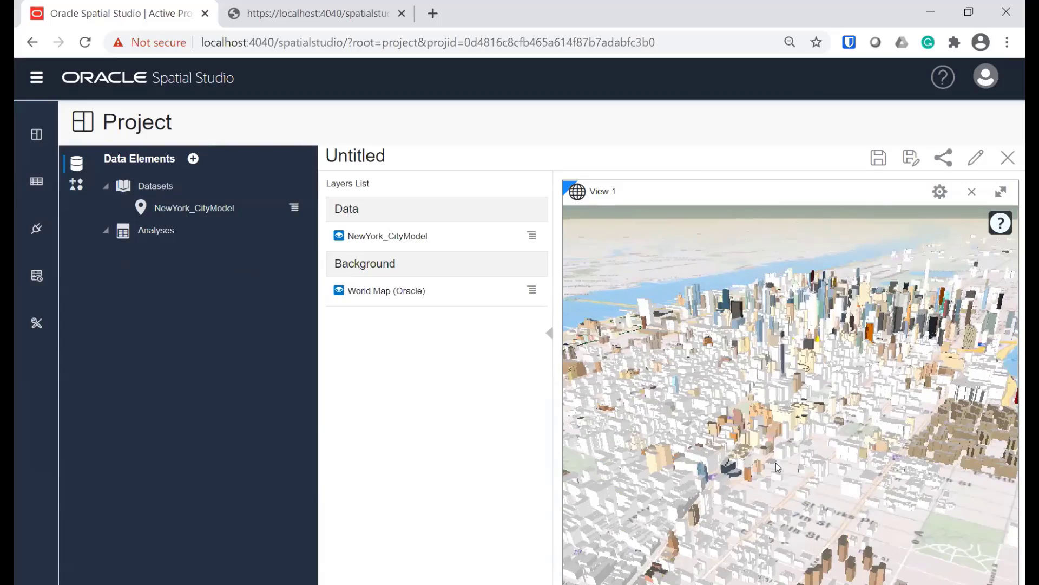
drag(644, 460, 807, 468)
drag(666, 390, 778, 422)
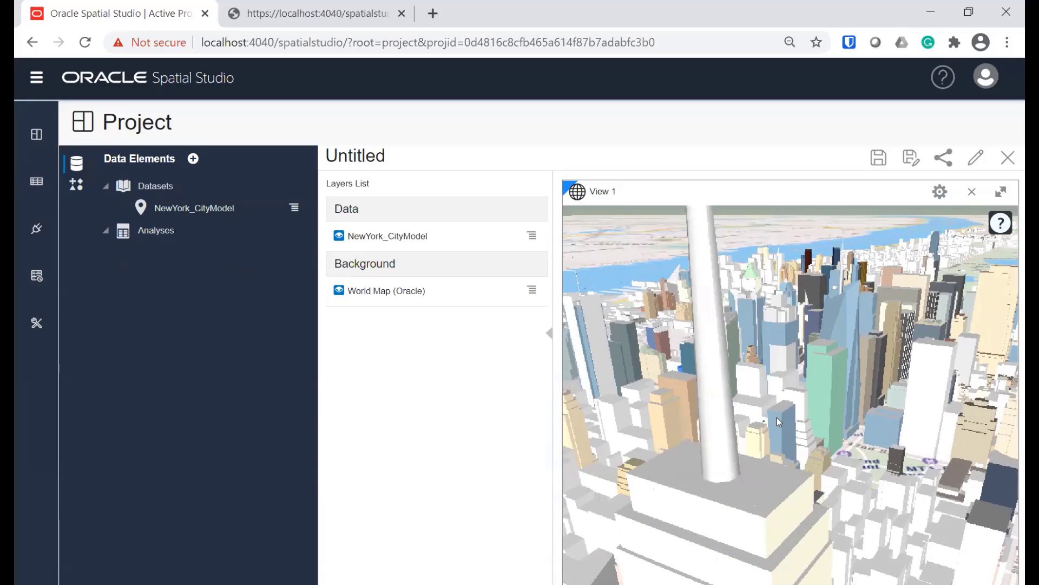
scroll(780, 422, down, 4)
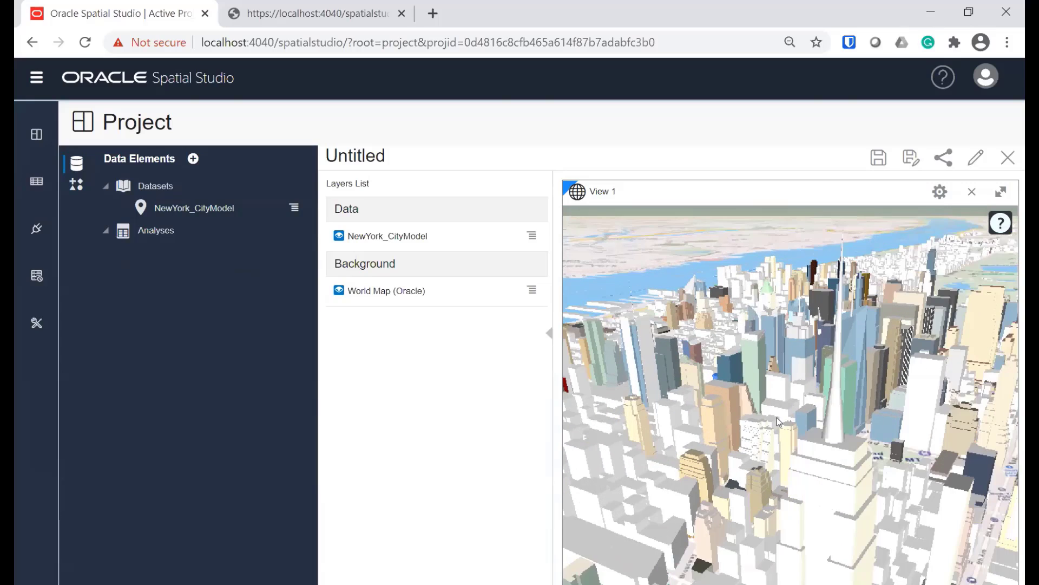
scroll(775, 431, down, 5)
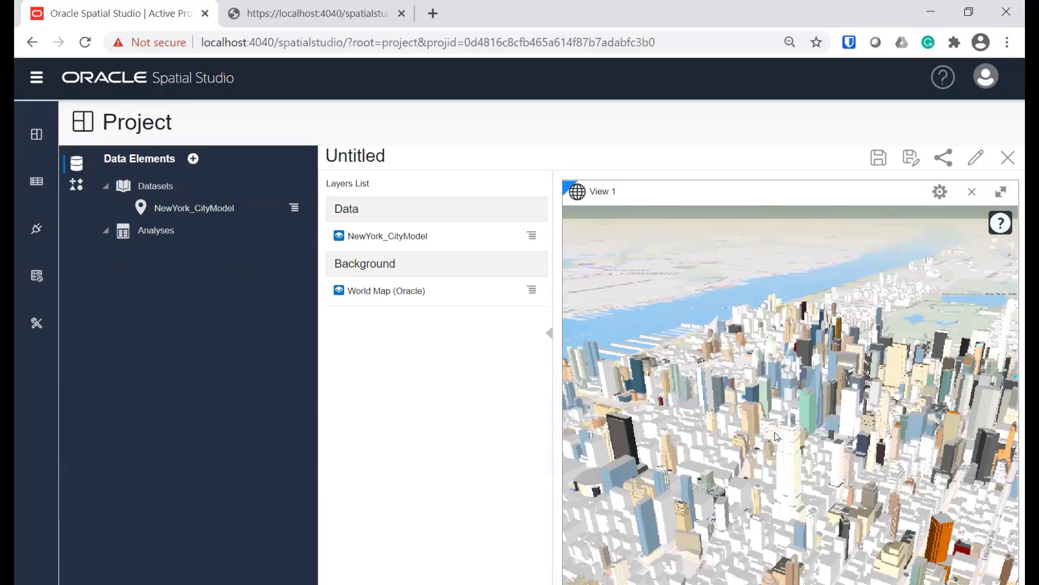
scroll(766, 515, up, 5)
scroll(768, 515, up, 1)
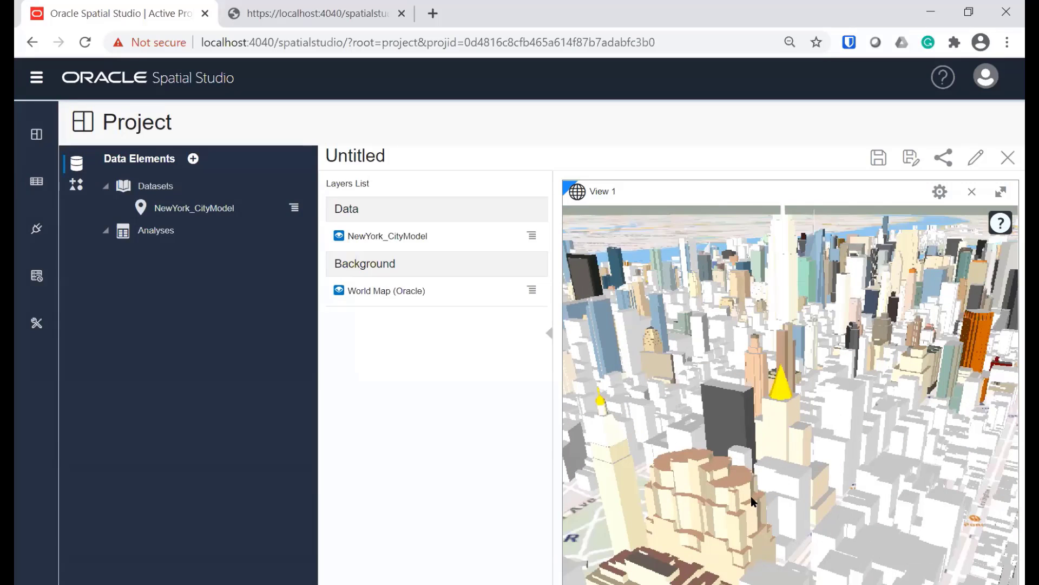
scroll(803, 499, up, 1)
drag(749, 479, 780, 476)
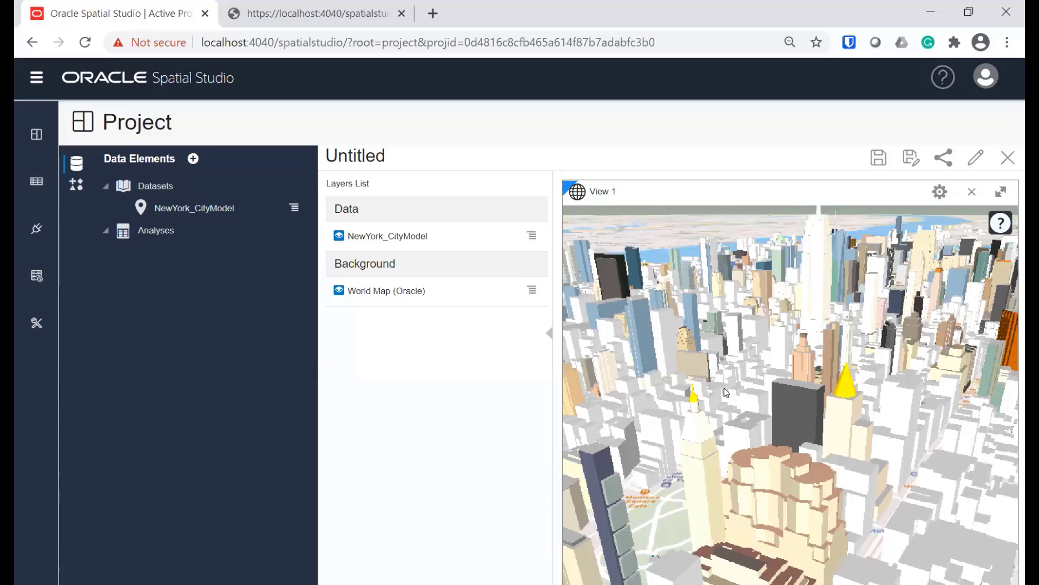
- Discard the unsaved New York project and start a new empty project
click(37, 136)
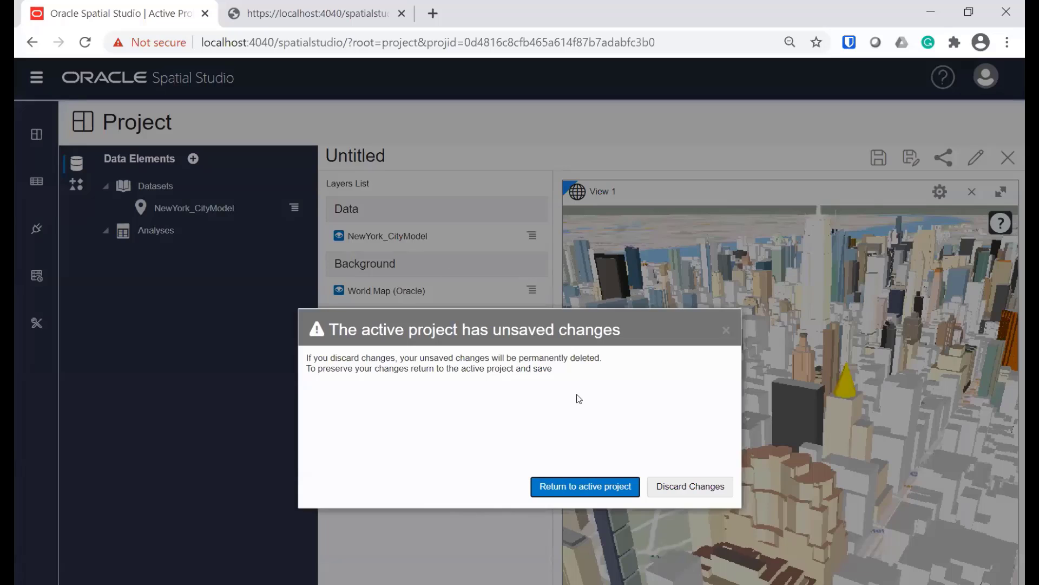
click(684, 488)
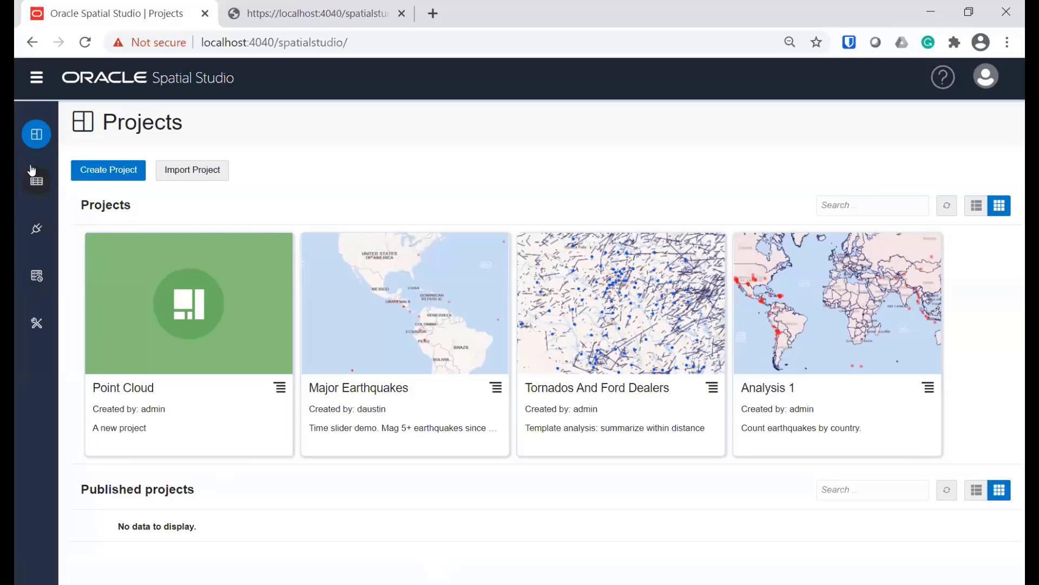
click(109, 175)
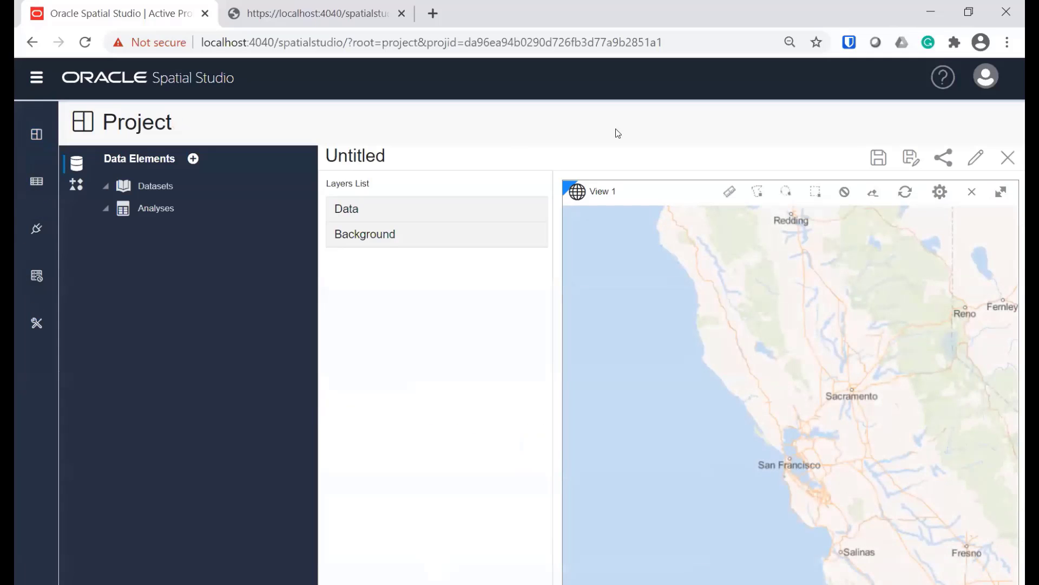
- Discard the empty project and begin Create Dataset from the Datasets page
click(36, 134)
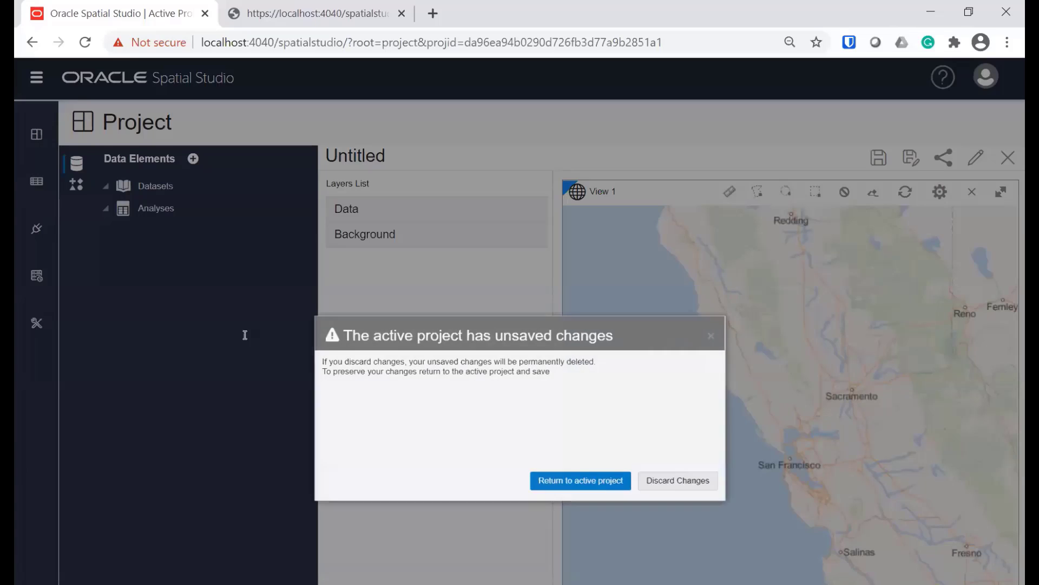
click(660, 480)
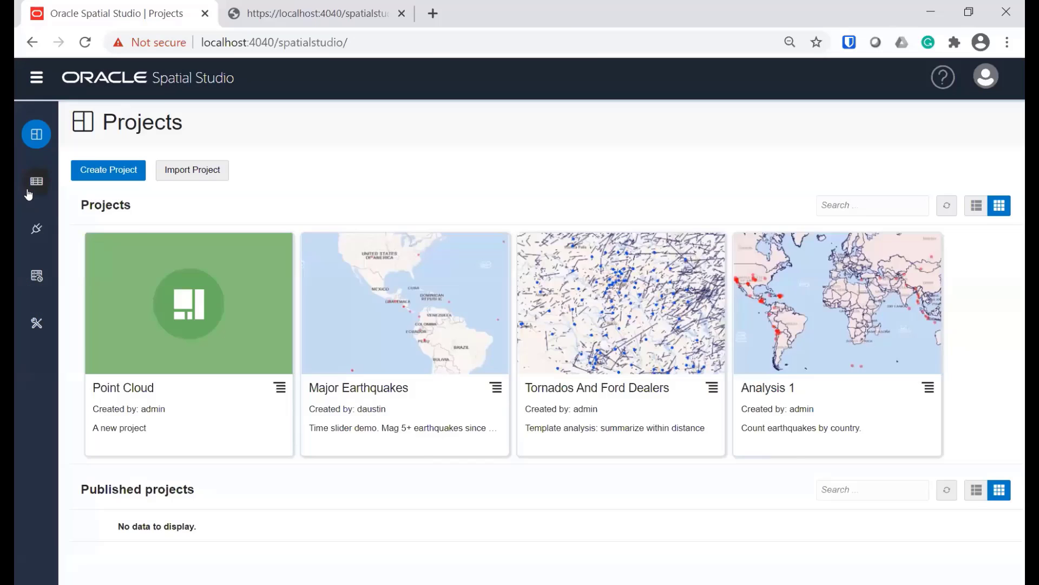
click(36, 181)
click(120, 175)
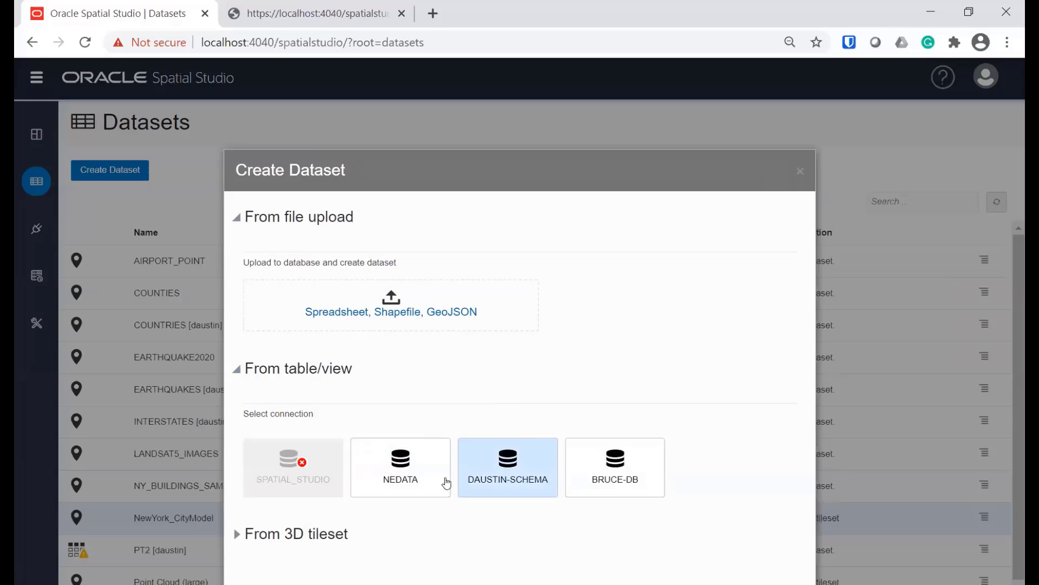
- Pick the NEDATA connection and expand it to list GRTAB, LANDSAT5_IMAGES and WORLD_RASTER
click(426, 474)
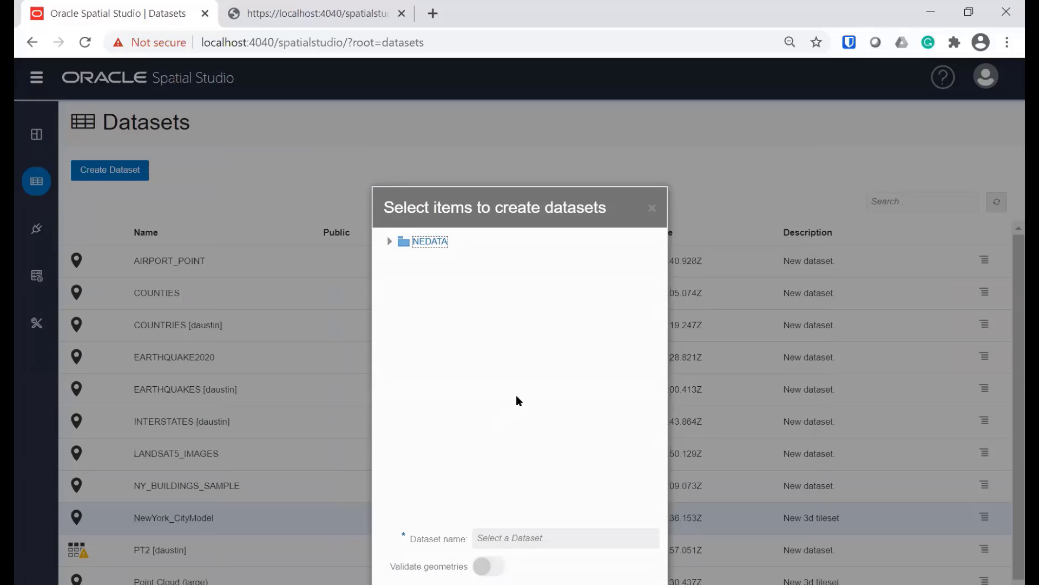
click(389, 241)
click(441, 292)
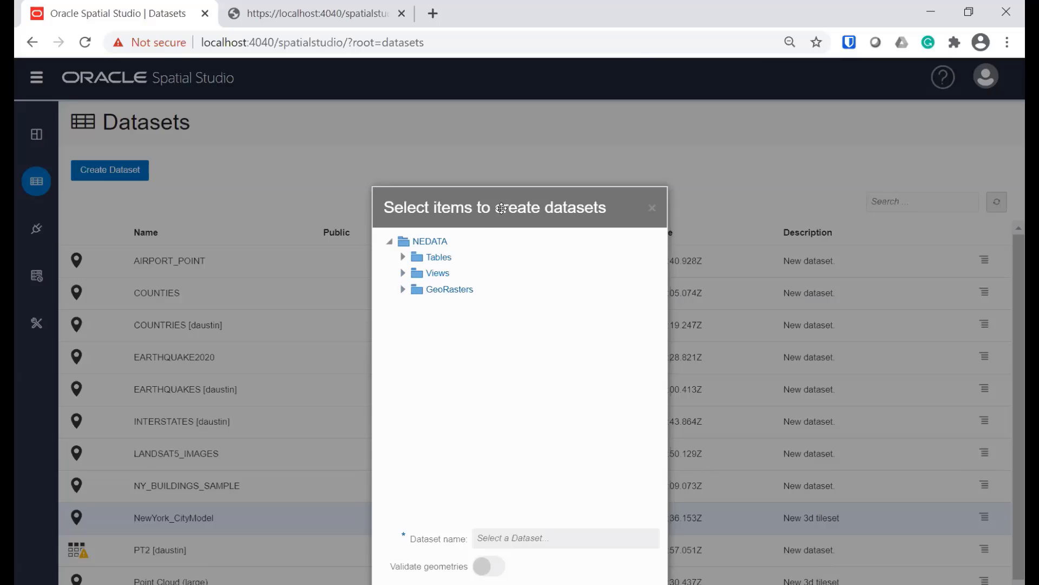
click(404, 291)
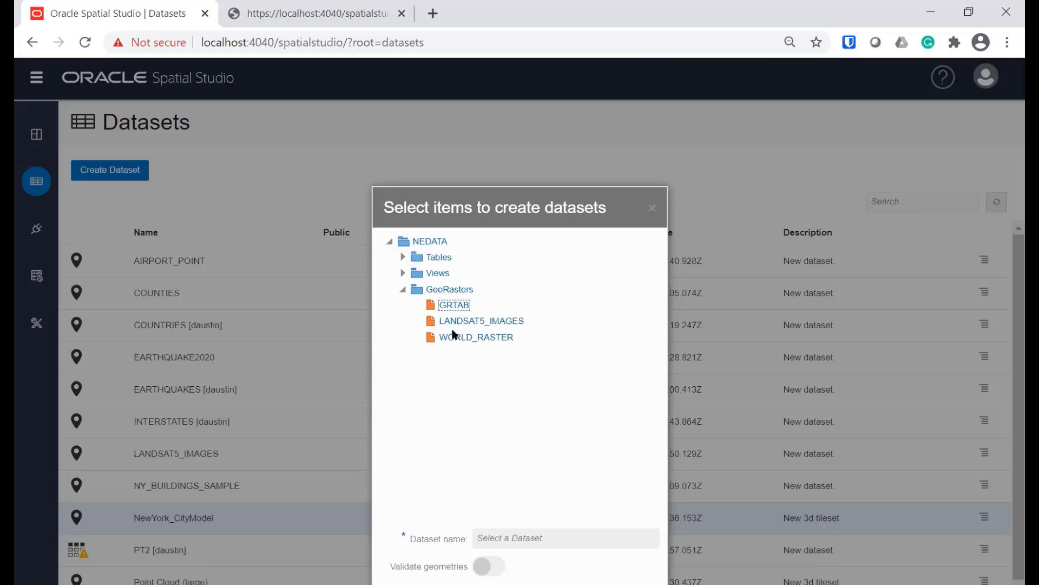
- Select WORLD_RASTER, set Selection Mode to Virtual Mosaic, then close the Geo-raster Configuration
click(443, 291)
click(478, 338)
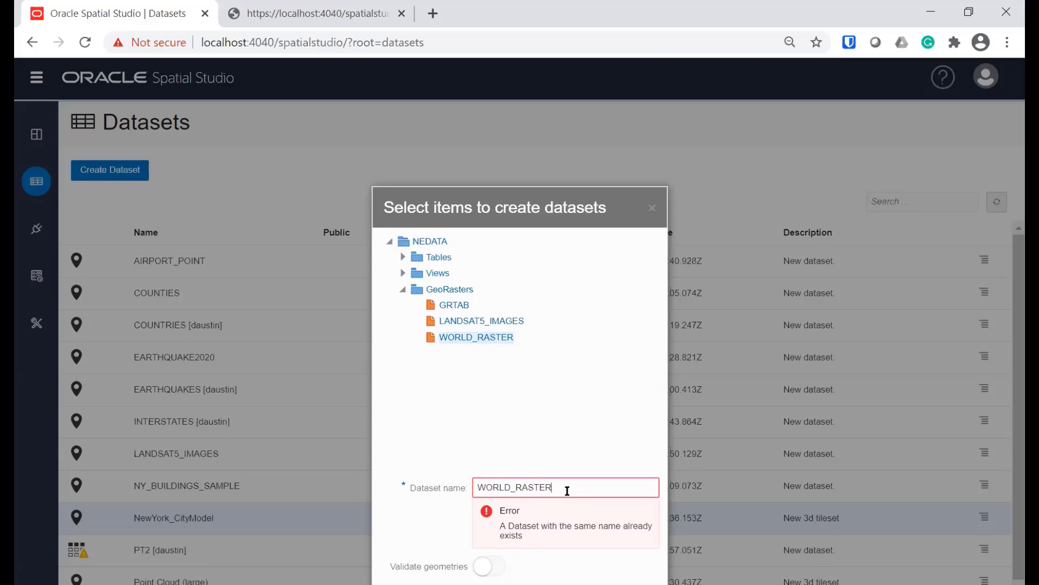
key(Return)
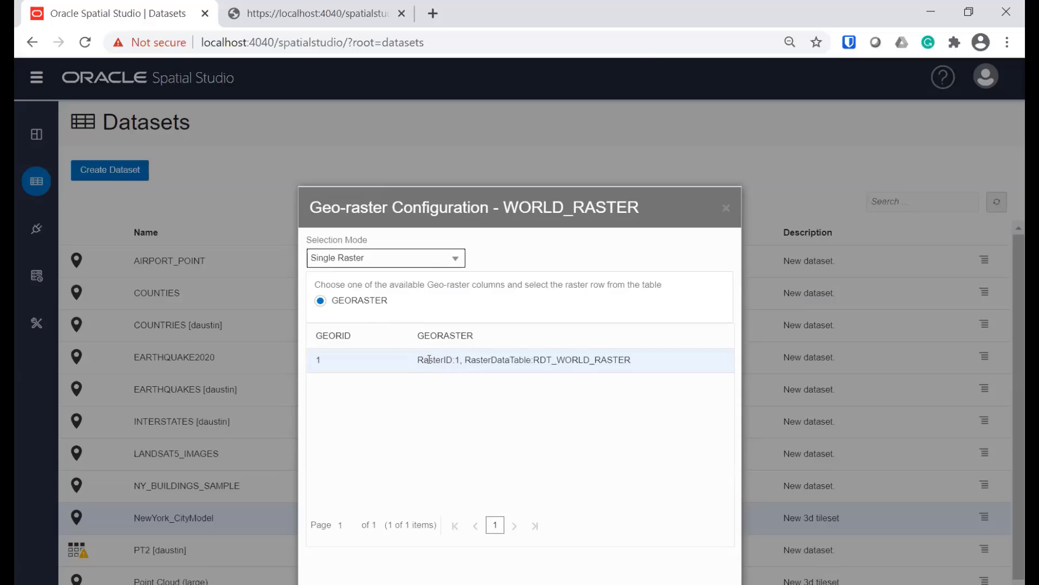
click(433, 266)
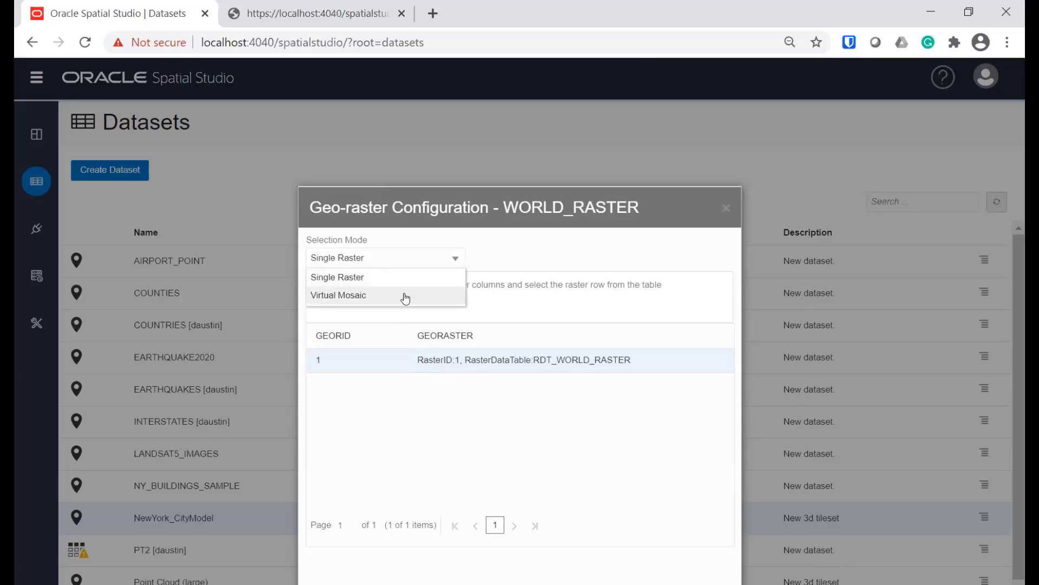
click(406, 295)
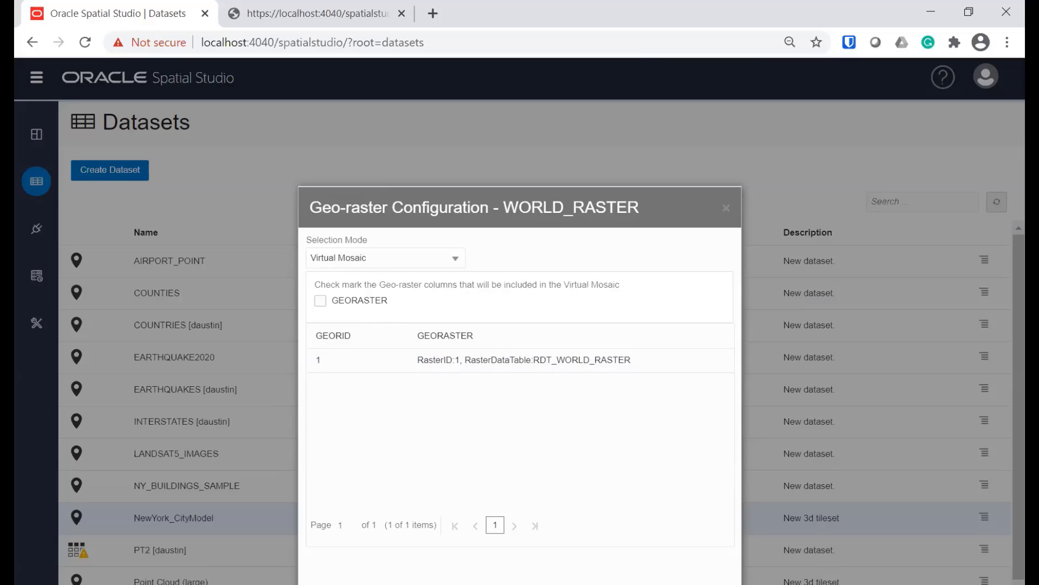
click(328, 583)
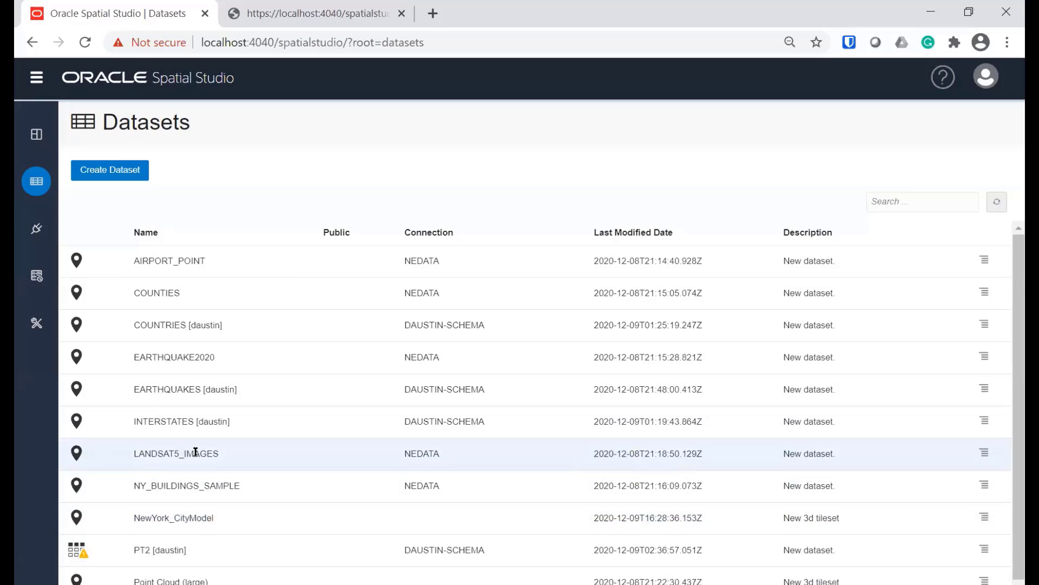
- Create a project from LANDSAT5_IMAGES and drag the dataset onto the map as a layer
right_click(195, 453)
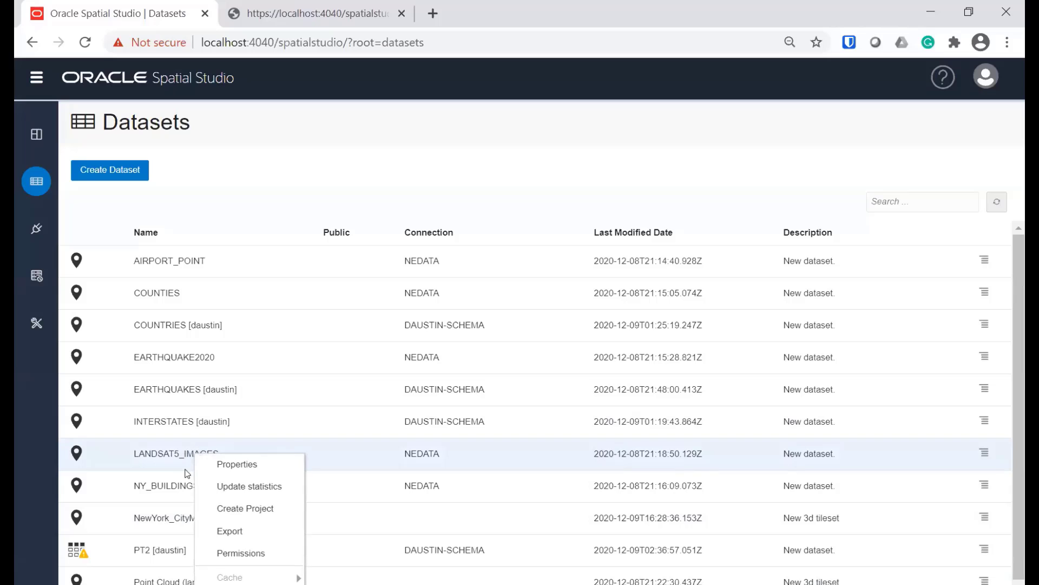
click(249, 510)
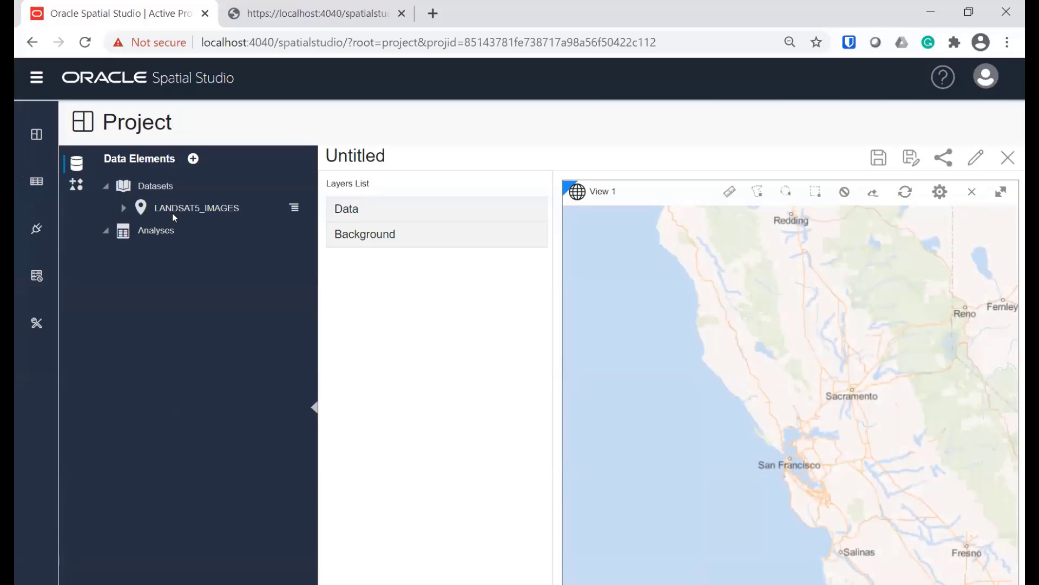
drag(173, 212, 678, 373)
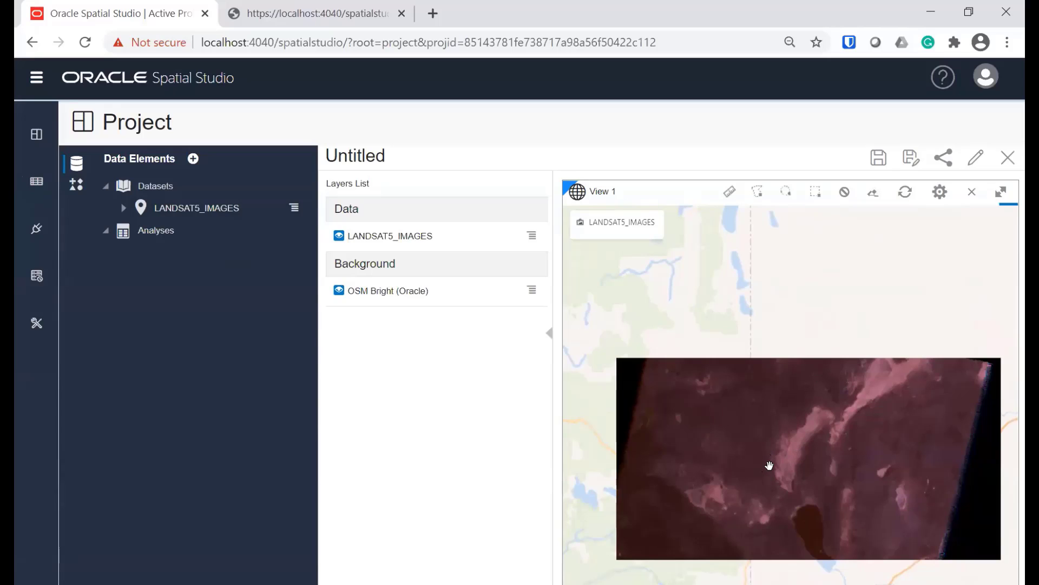
- Open the LANDSAT5_IMAGES layer settings and lower its opacity slightly
click(532, 236)
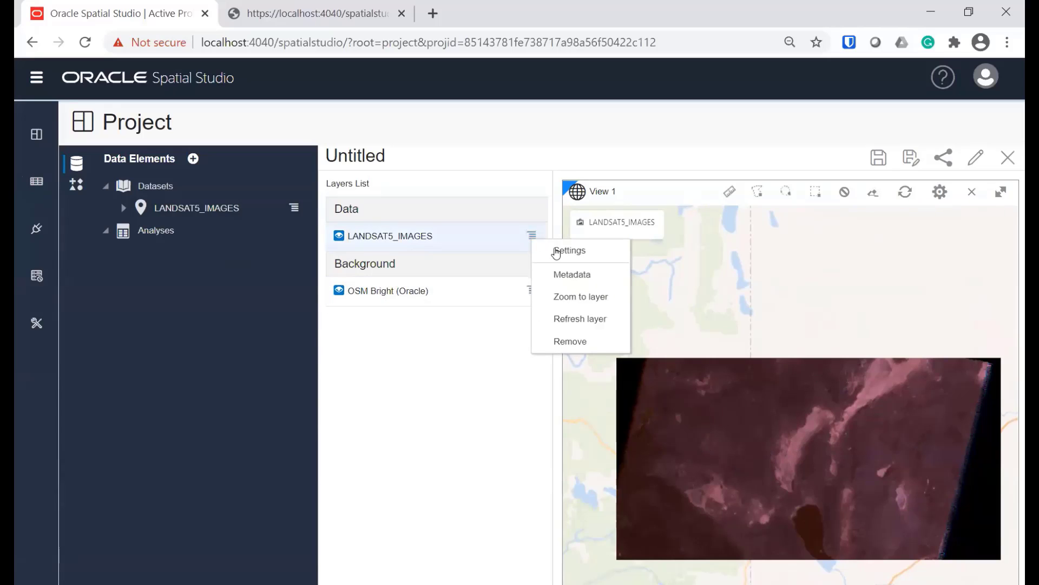
click(568, 249)
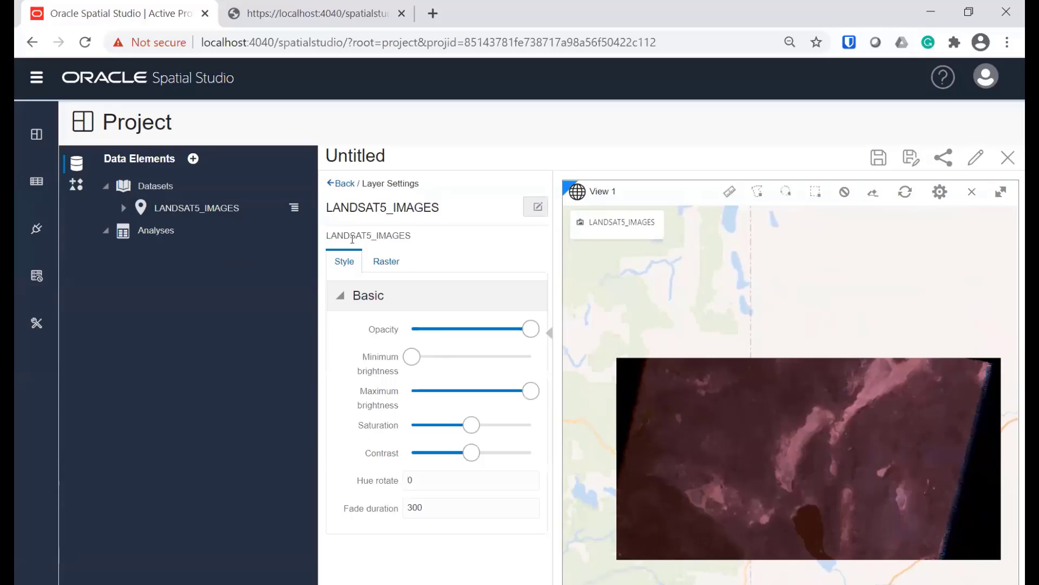
mouse_move(523, 332)
mouse_down()
mouse_move(477, 333)
mouse_move(520, 331)
mouse_up()
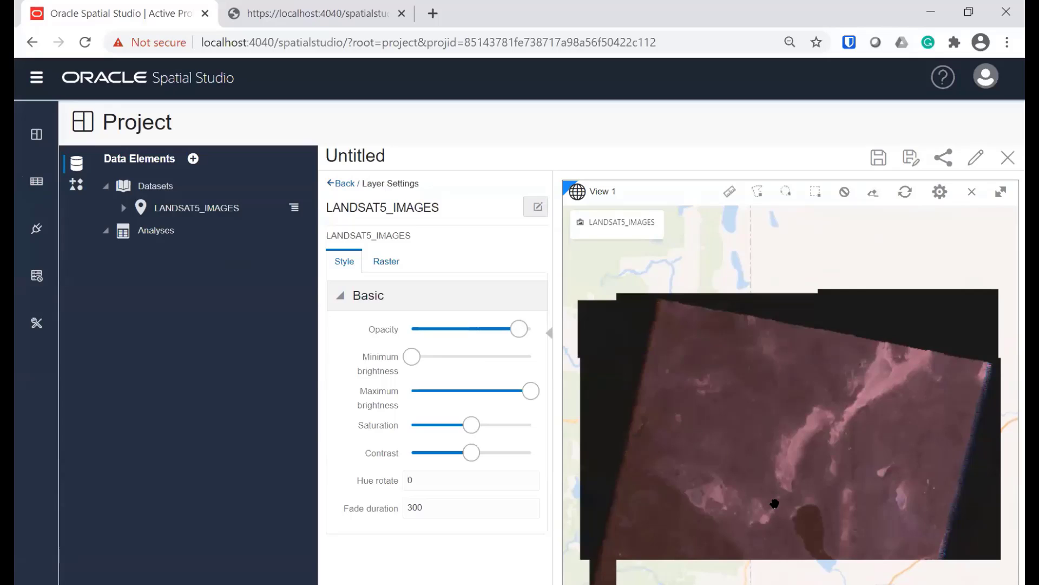
scroll(774, 504, down, 1)
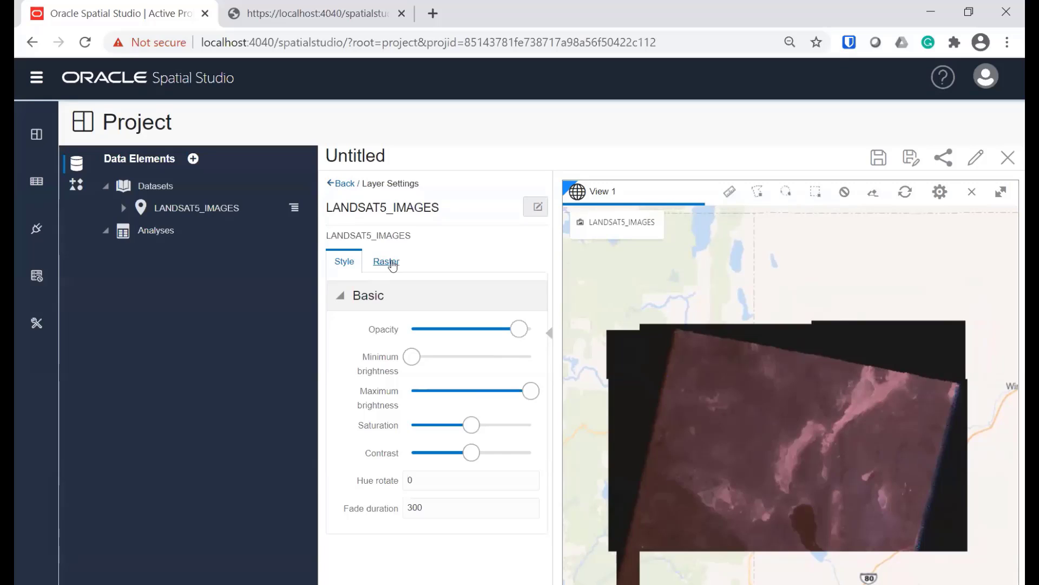
- Set the green and blue raster bands to 1 and apply, making the image greyscale
click(393, 265)
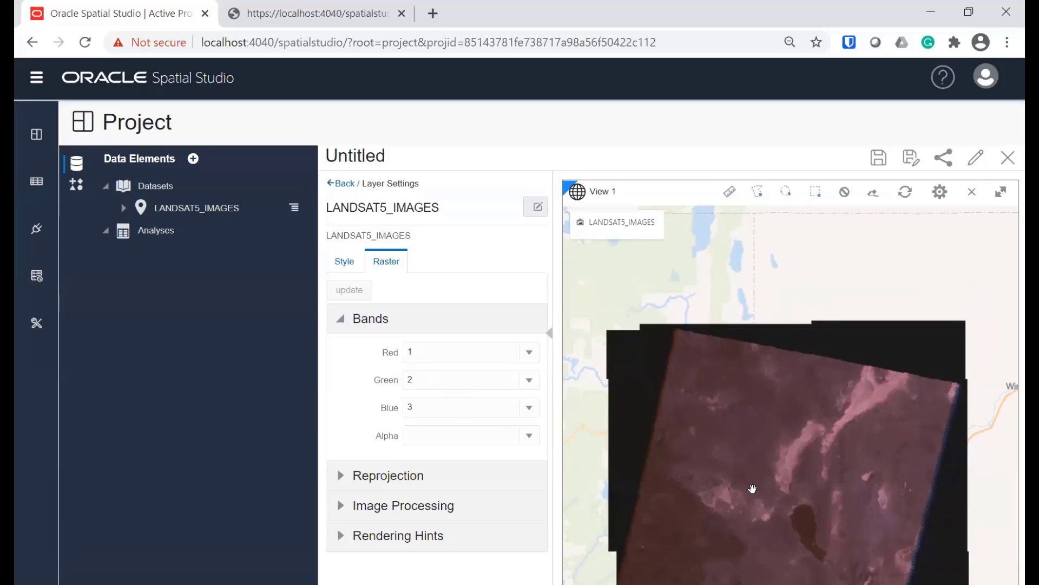
click(528, 379)
click(480, 399)
click(519, 410)
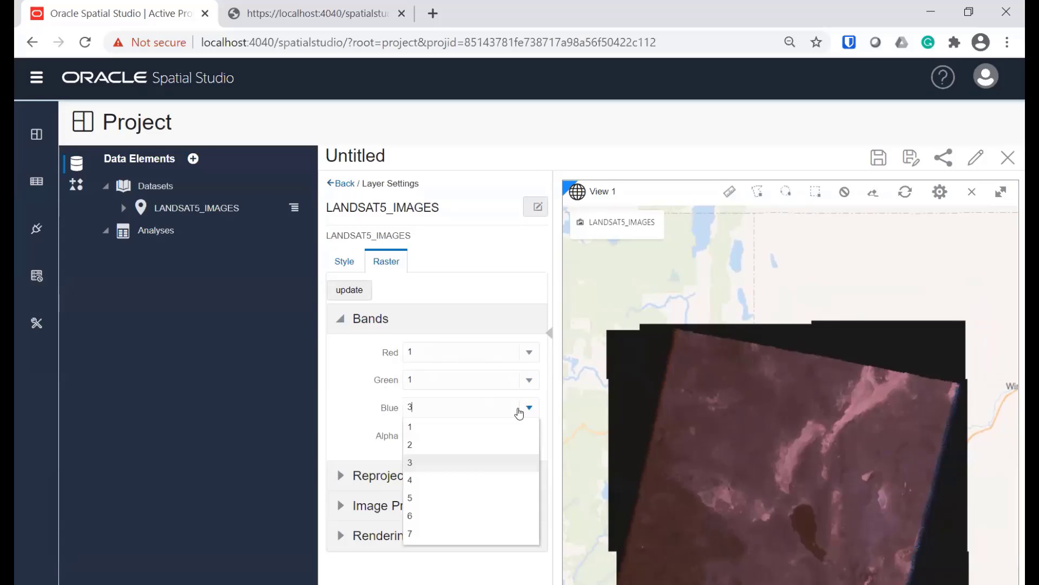
click(475, 435)
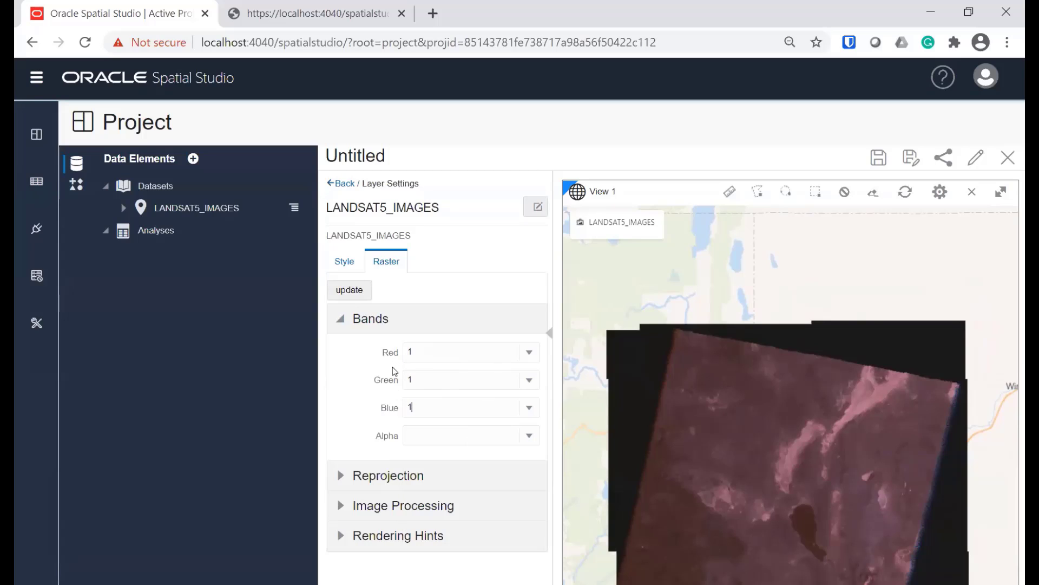
click(350, 291)
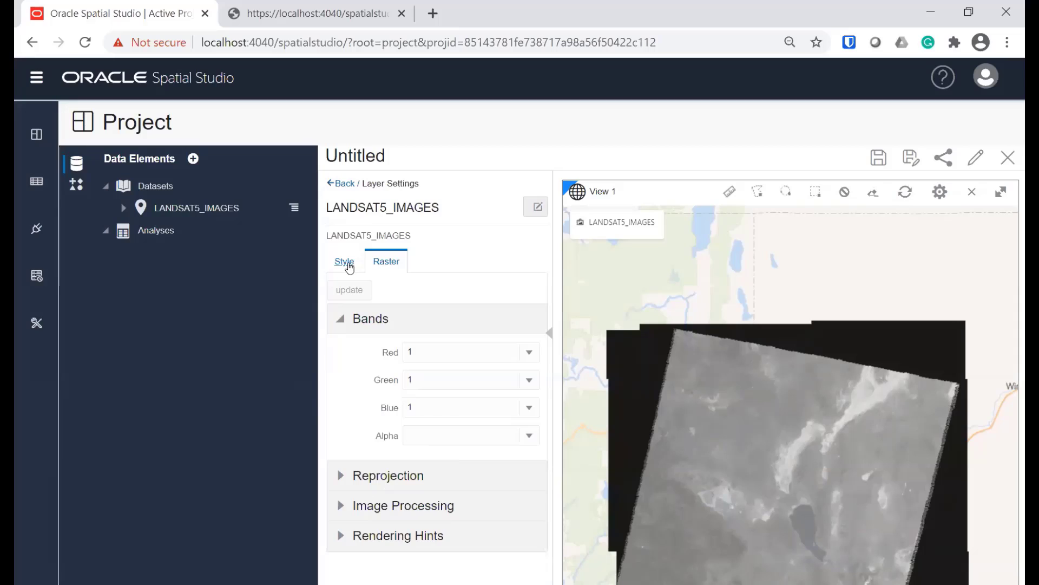
- Back out to the layers list and leave the Landsat project, discarding its changes
click(350, 267)
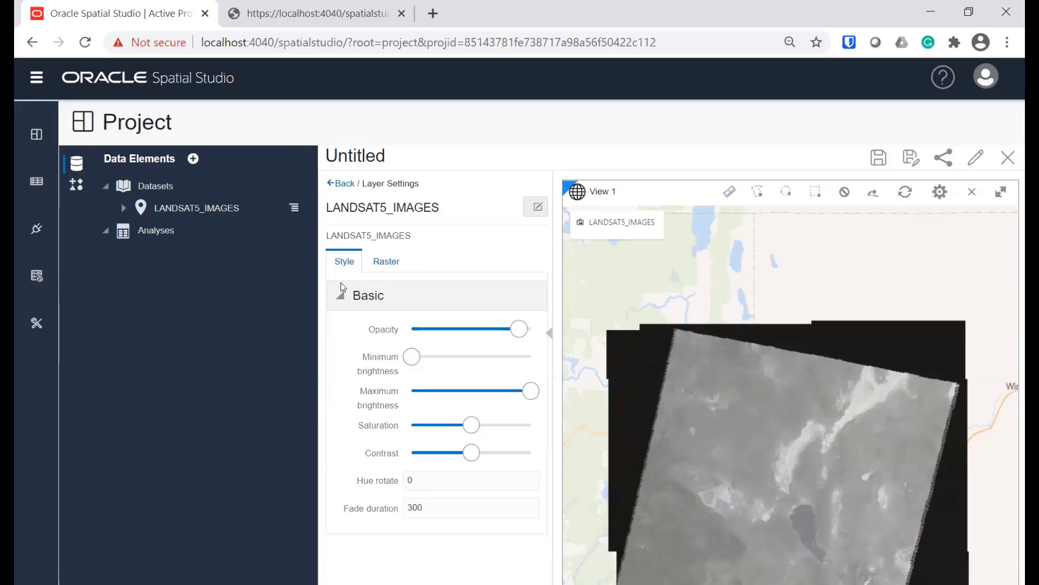
right_click(199, 210)
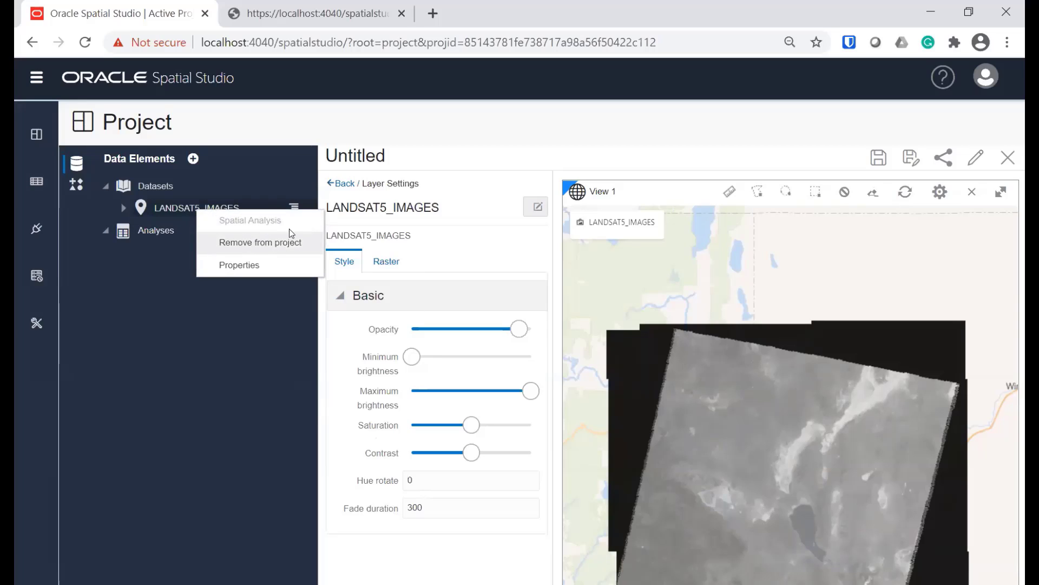
click(341, 184)
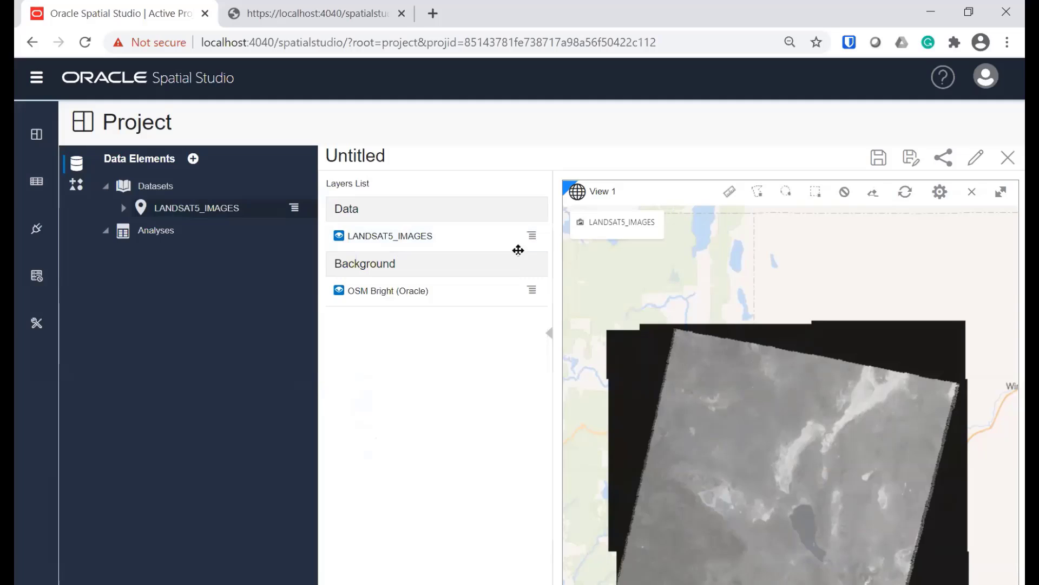
click(533, 236)
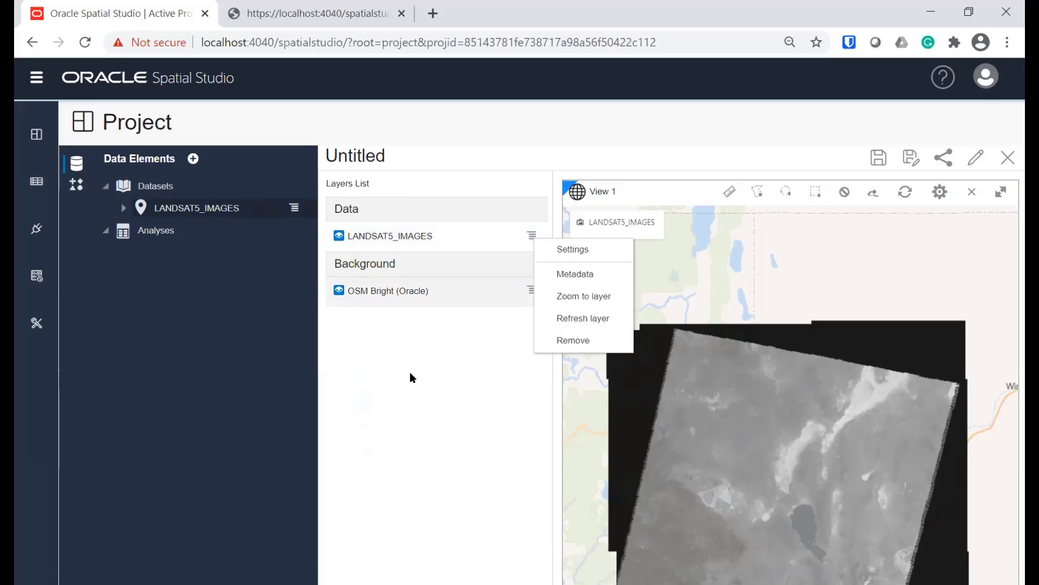
click(386, 383)
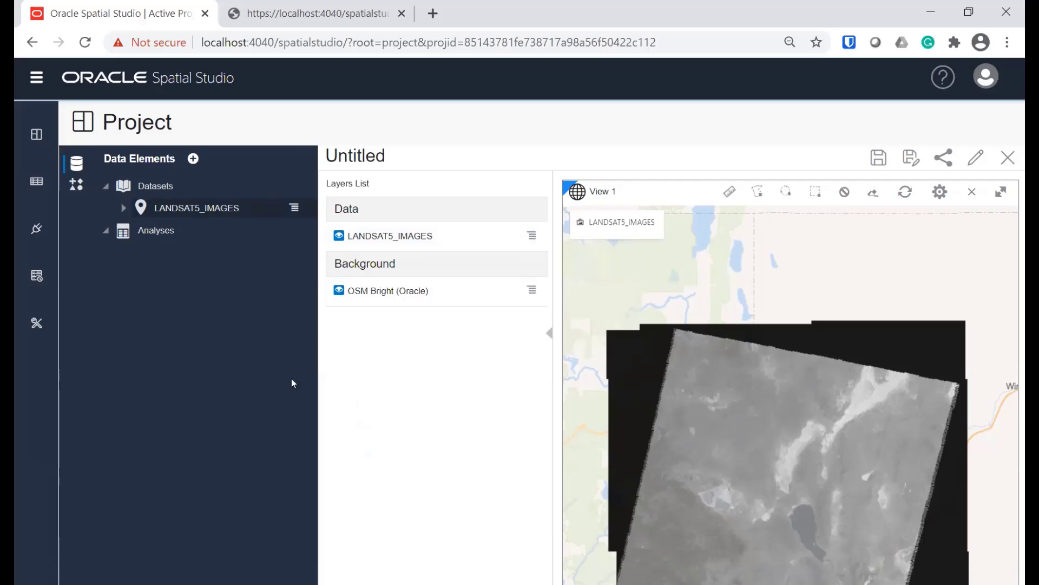
click(40, 142)
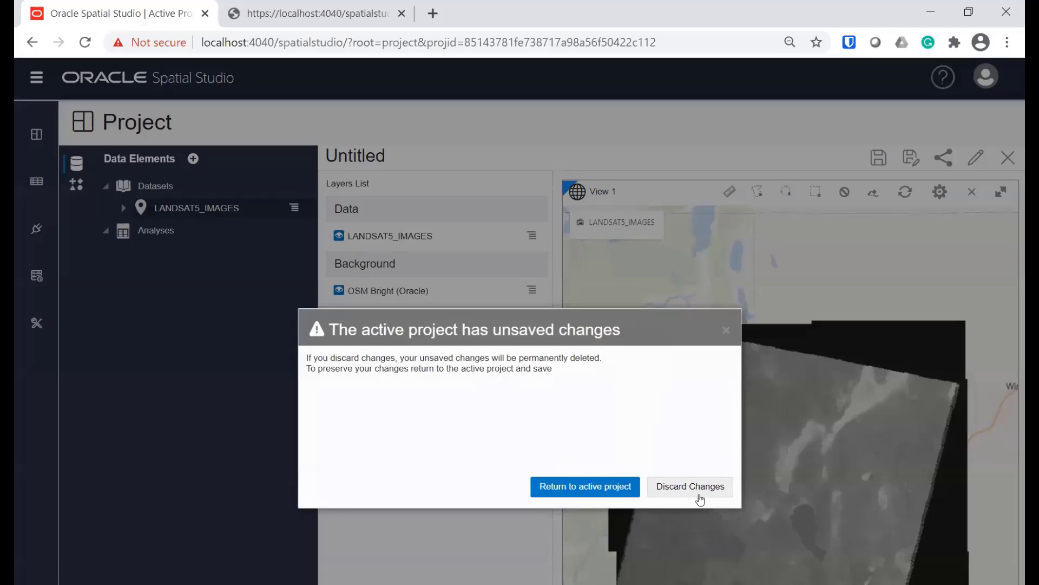
click(697, 490)
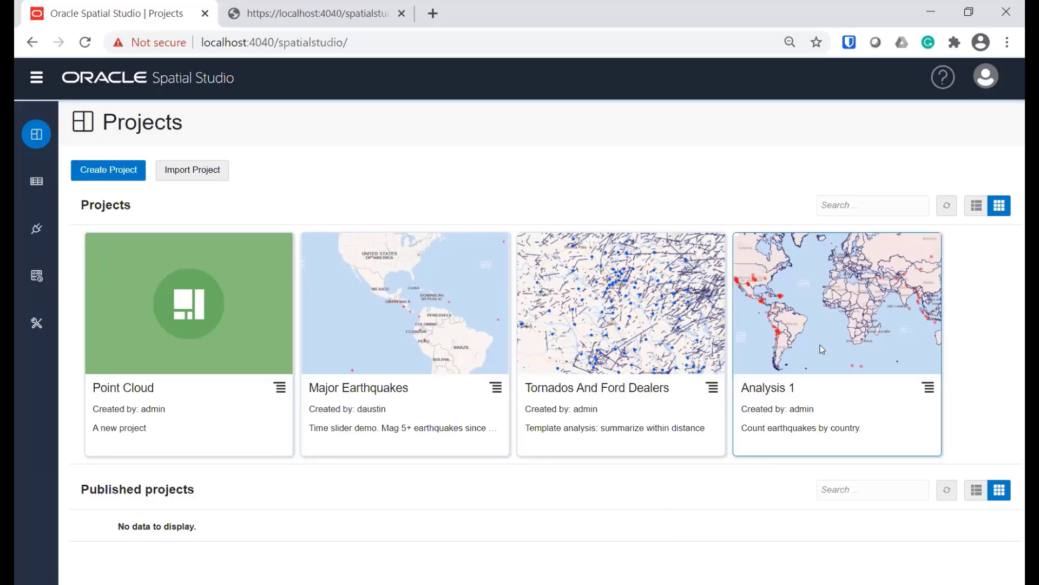
- Open the Analysis 1 project and collapse the data panel to enlarge the map
click(836, 339)
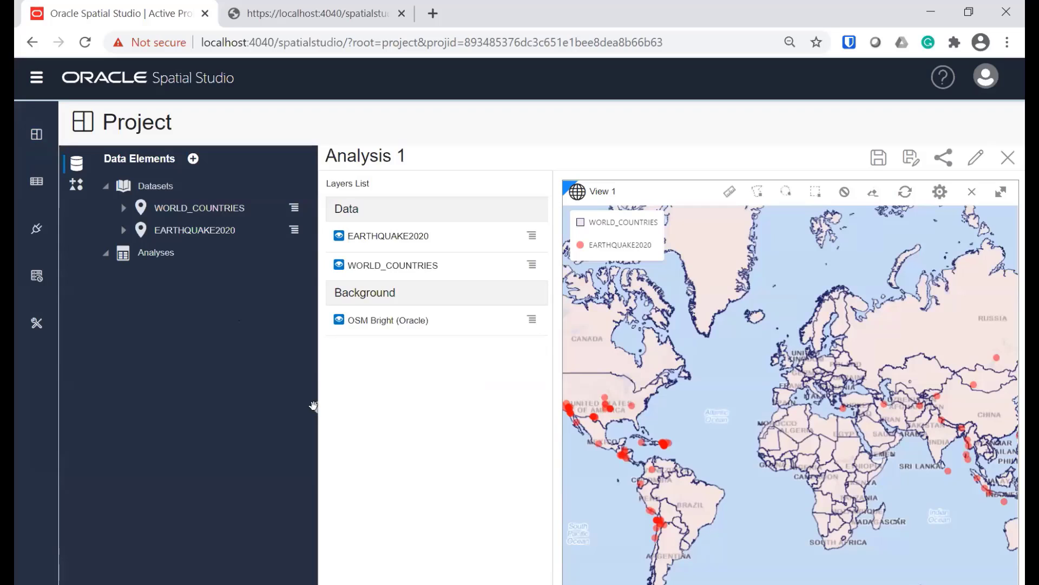
click(314, 407)
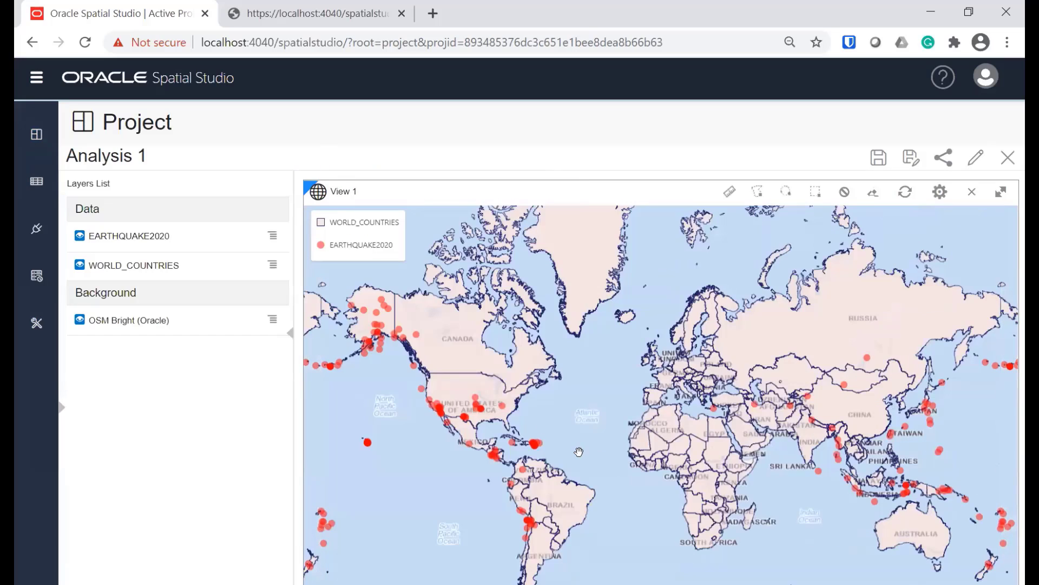
drag(587, 449, 610, 458)
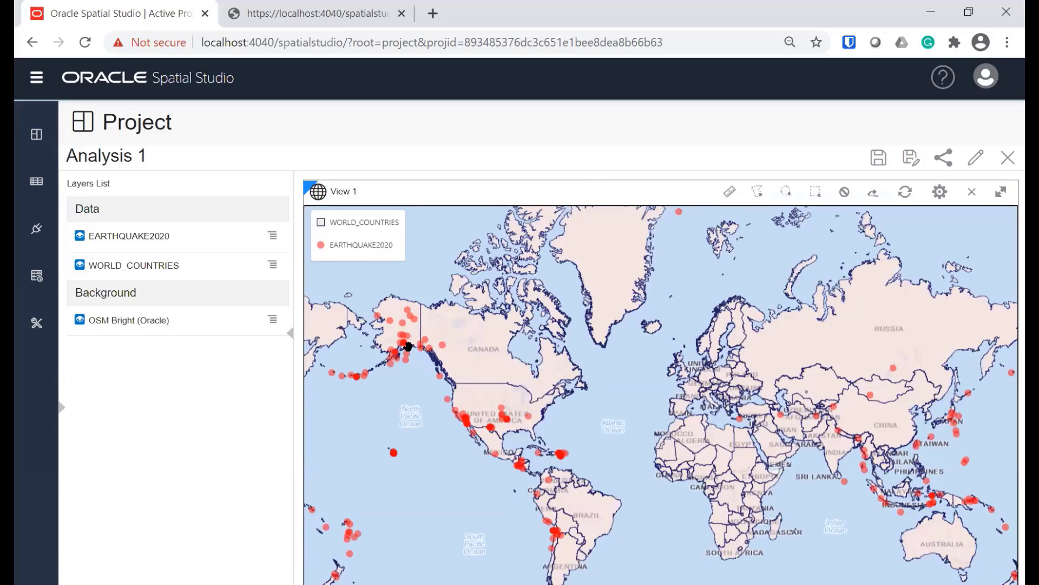
- Select the United States on the map and bring up the WORLD_COUNTRIES layer options
click(483, 354)
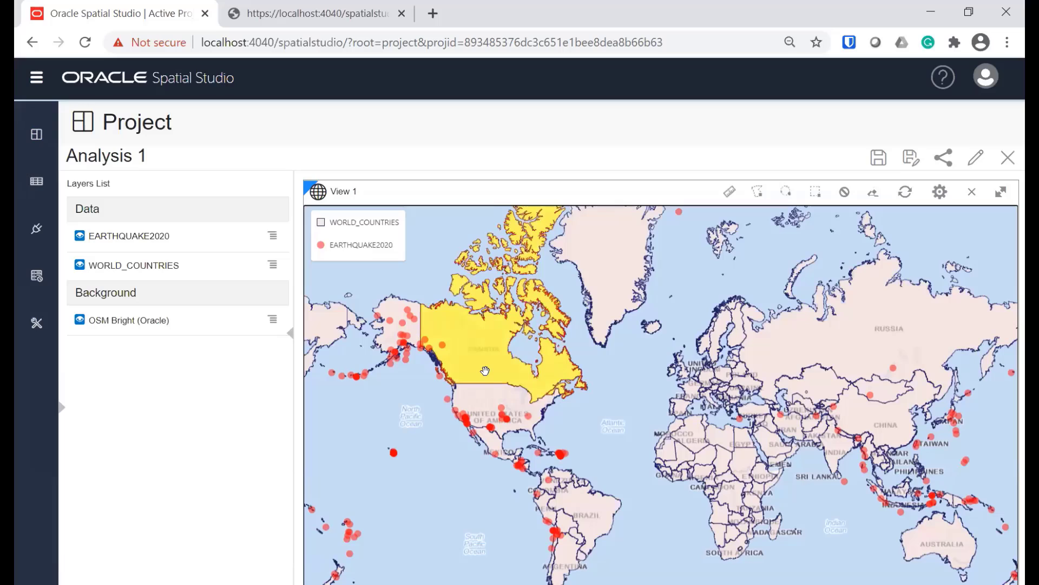
click(493, 396)
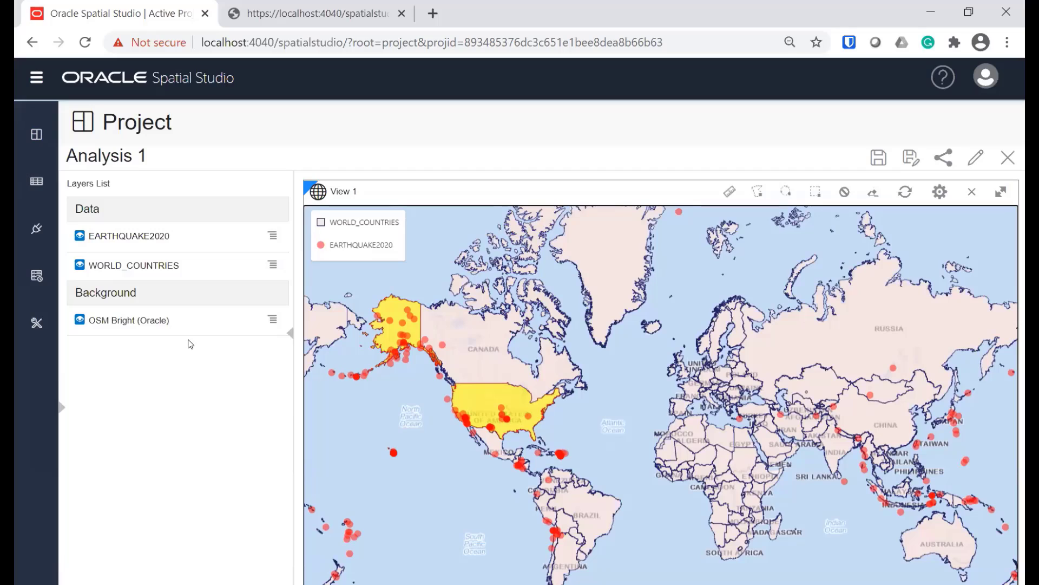
click(273, 265)
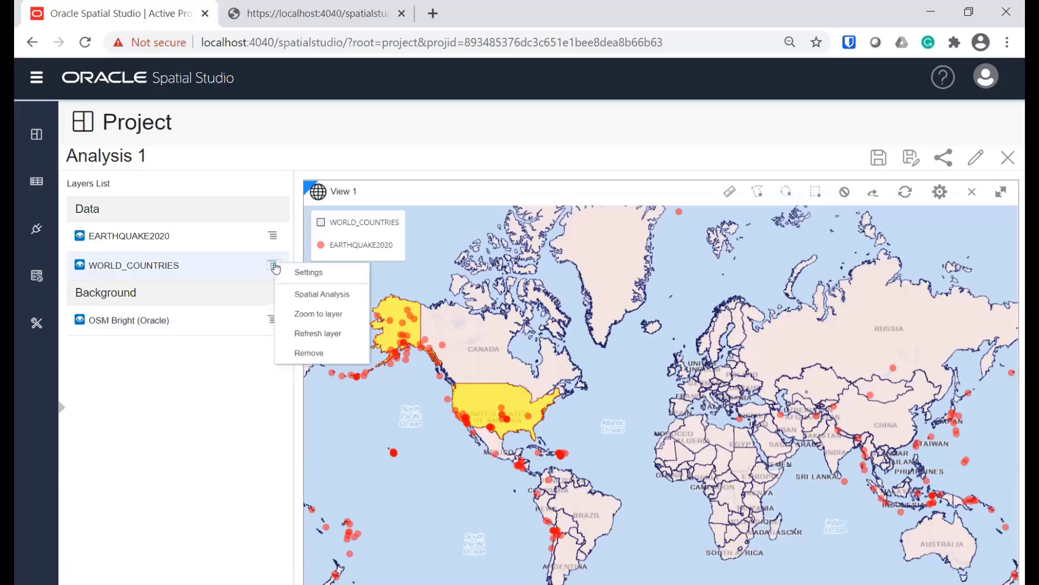
- Begin a Summarize by region analysis from WORLD_COUNTRIES' Spatial Analysis Analytics operations
click(307, 299)
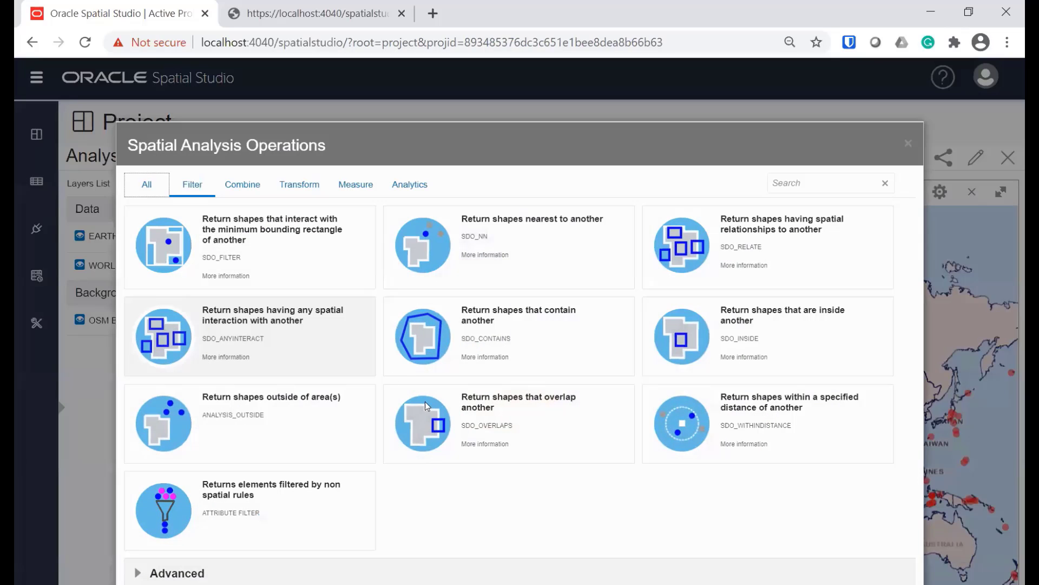
click(420, 187)
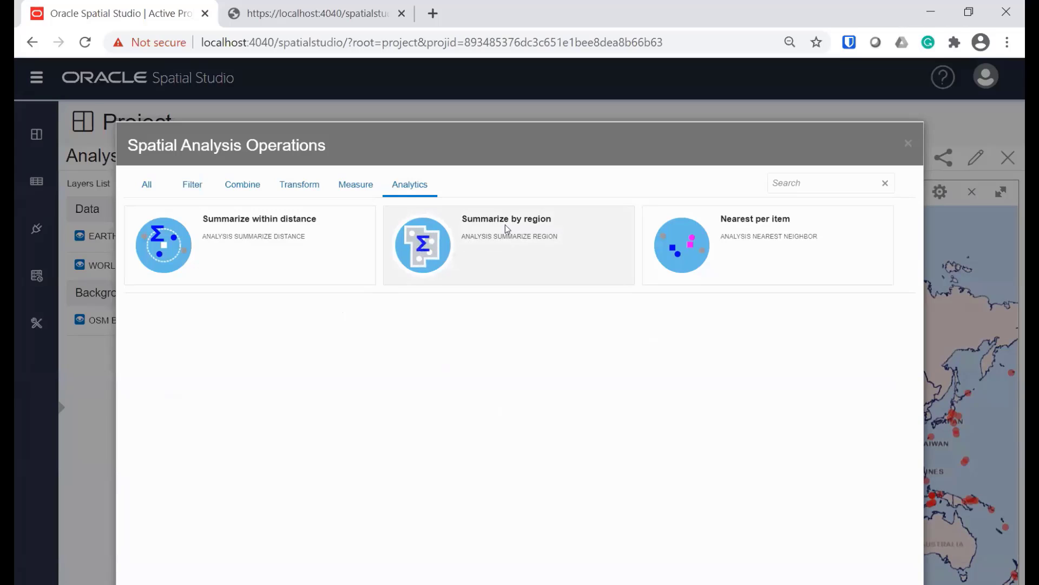
click(424, 253)
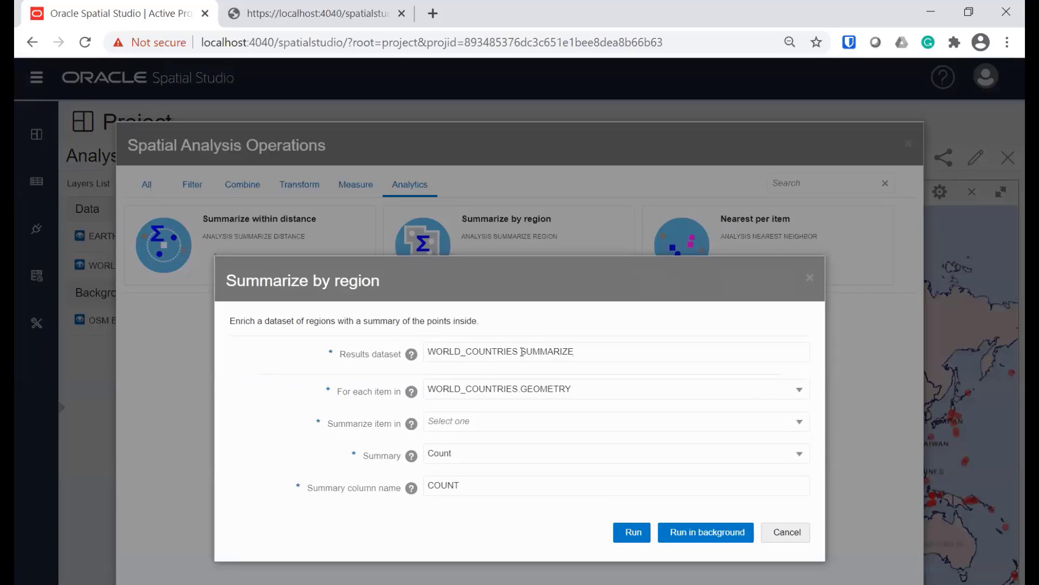
- Name the analysis result dataset 'Earthquakes By Country'
double_click(675, 352)
text(Earthquakes)
drag(518, 352, 373, 354)
key(Home)
key(Delete)
key(Delete)
key(Delete)
key(Delete)
key(Delete)
key(Delete)
key(Delete)
key(Delete)
key(Delete)
key(Delete)
key(Delete)
key(Delete)
key(Delete)
key(Delete)
key(Delete)
key(Delete)
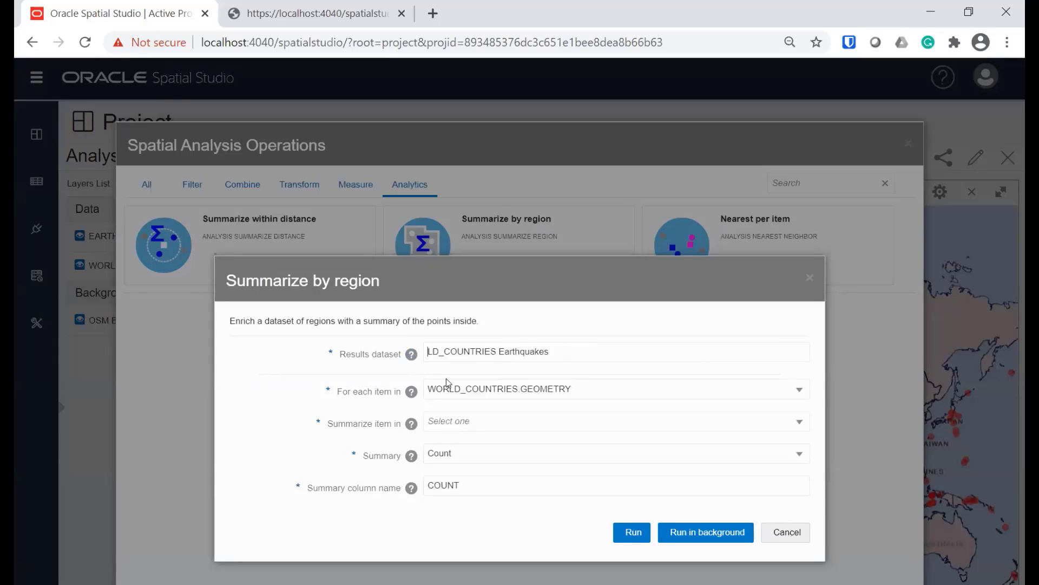
key(Delete)
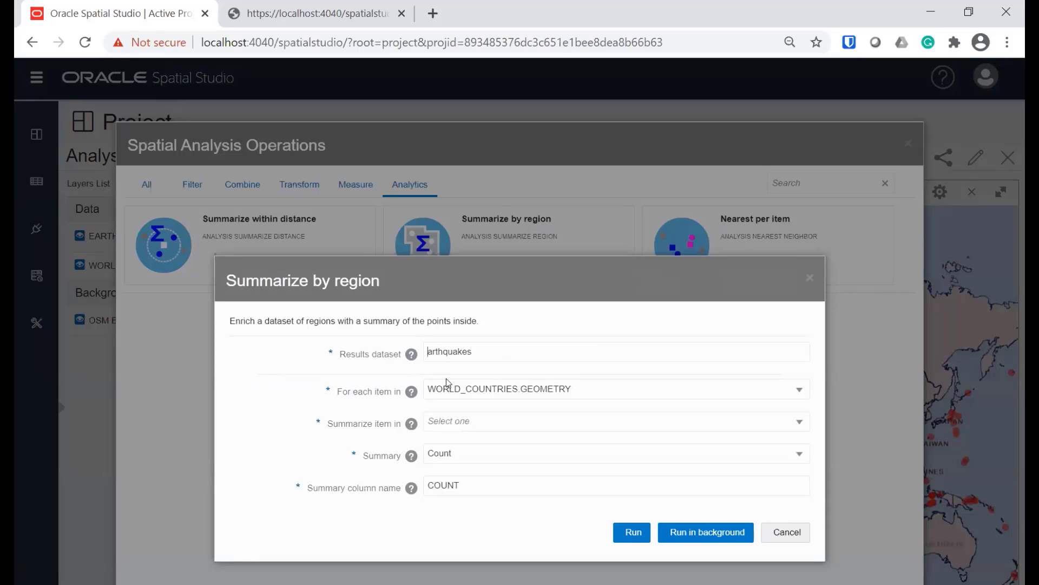
text(E)
key(End)
text(By Country)
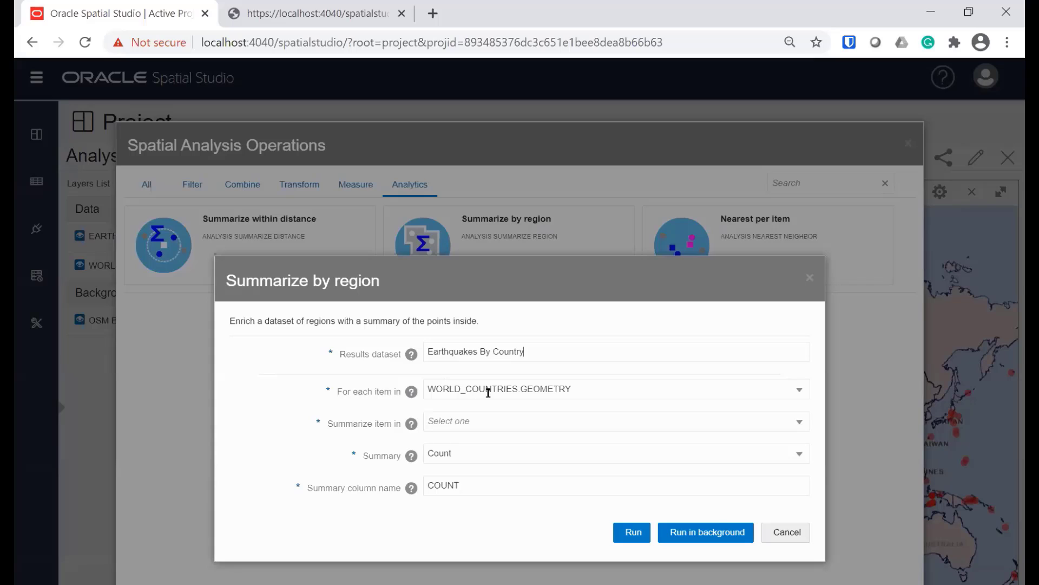
- Use WORLD_COUNTRIES.GEOMETRY regions, count EARTHQUAKE2020 points into COUNT, and run it
click(483, 391)
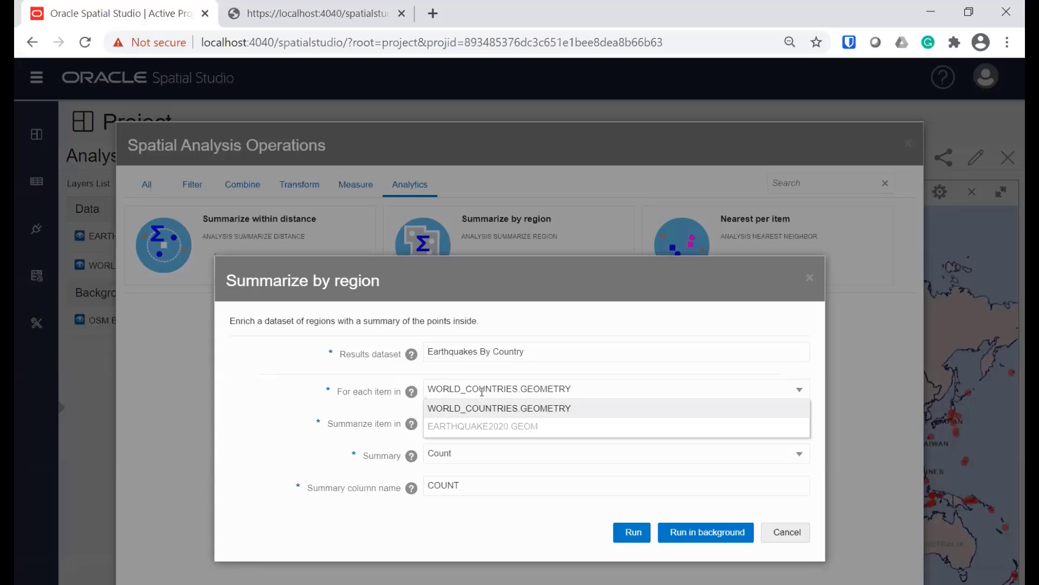
click(483, 391)
double_click(481, 390)
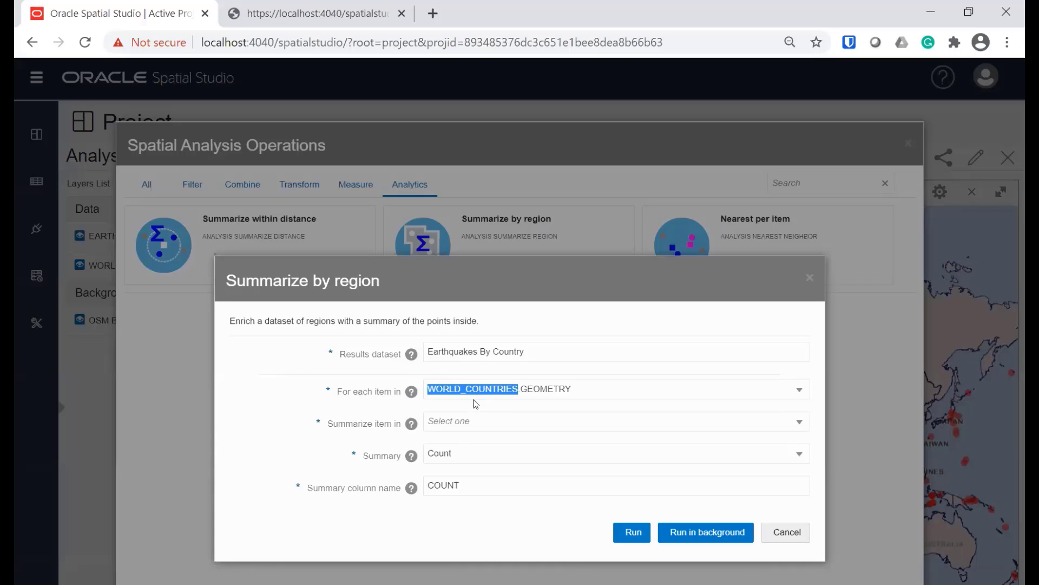
click(470, 421)
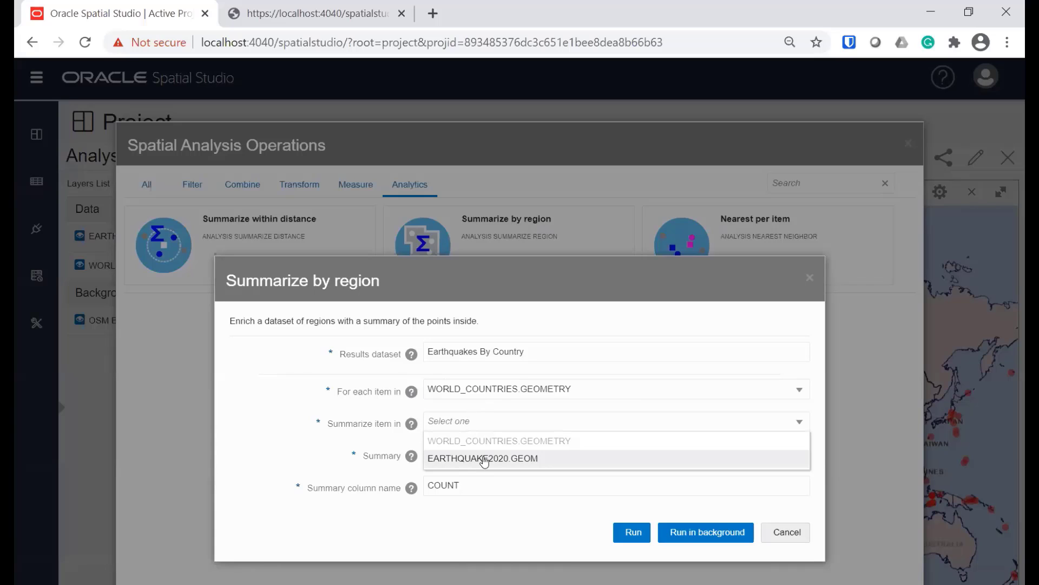
click(484, 458)
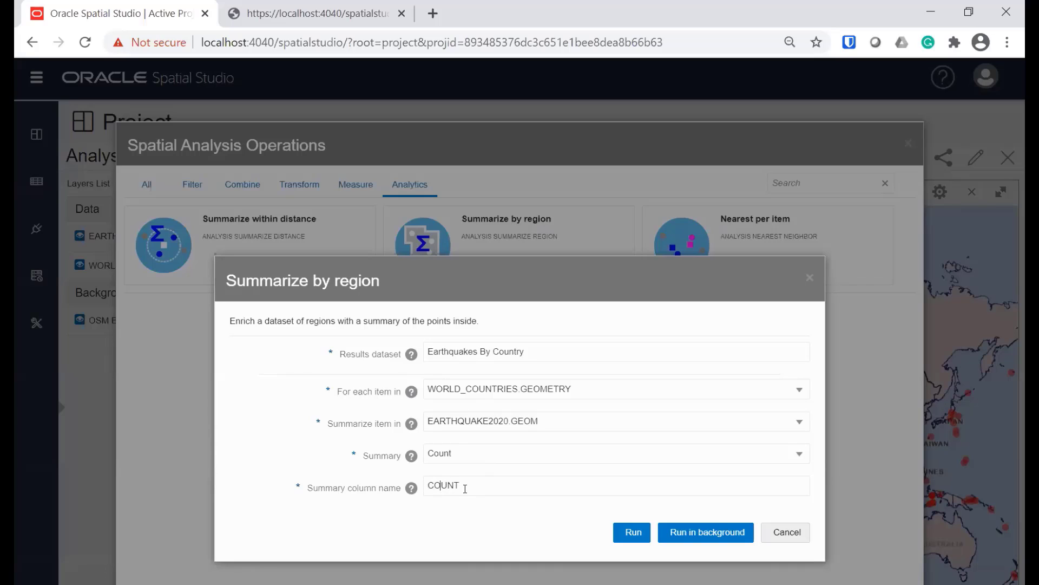
click(466, 487)
click(634, 532)
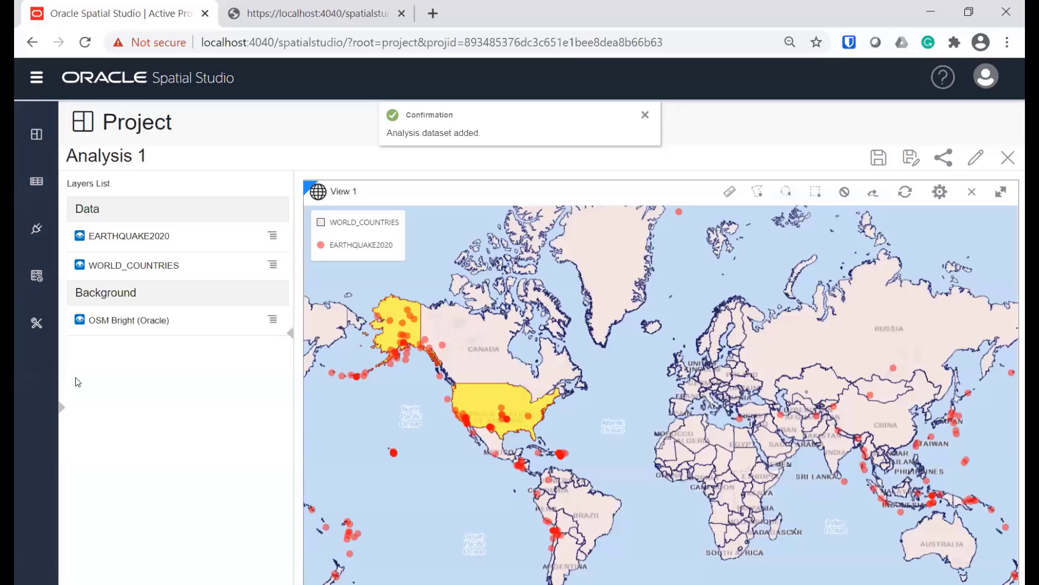
- Add a Table view beside the map and load Earthquakes By Country into it
click(60, 408)
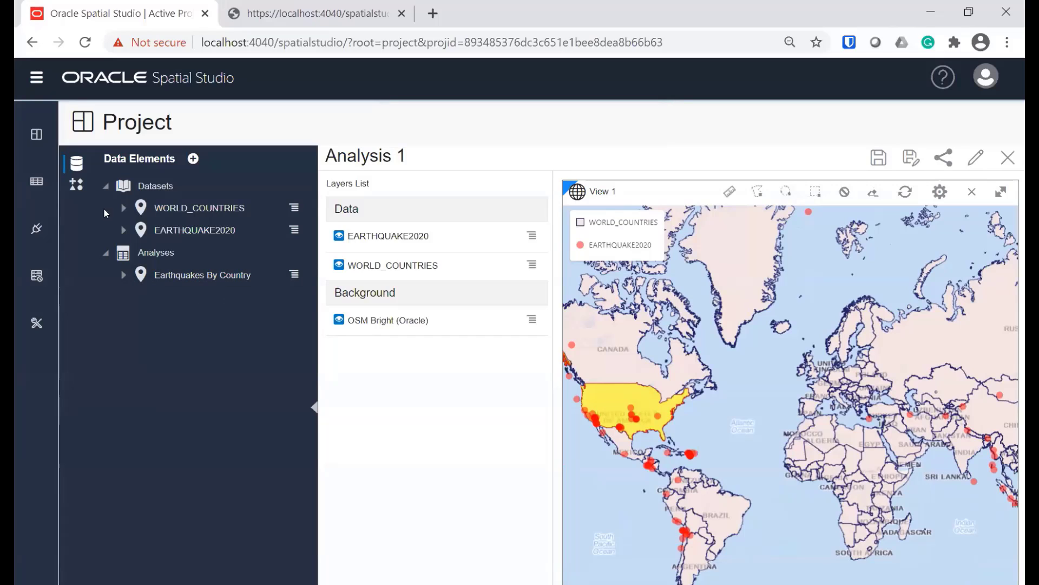
click(76, 185)
drag(138, 190, 559, 296)
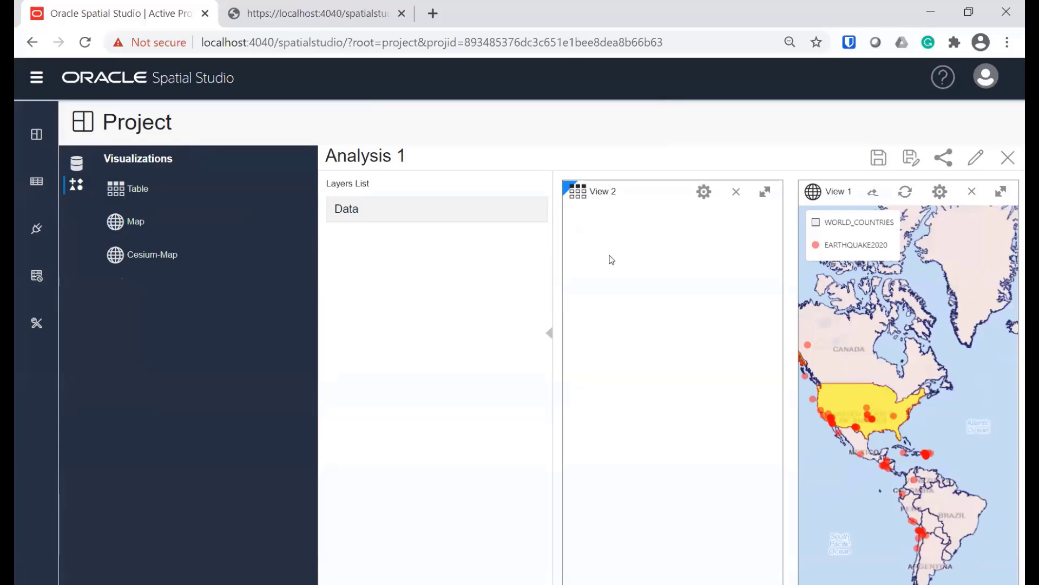
click(76, 173)
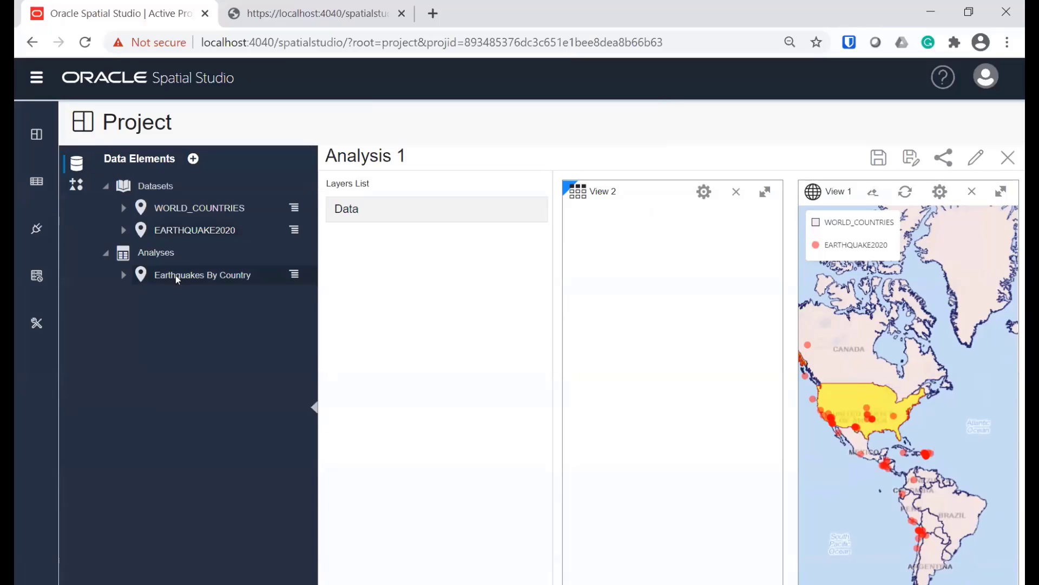
drag(176, 274, 642, 352)
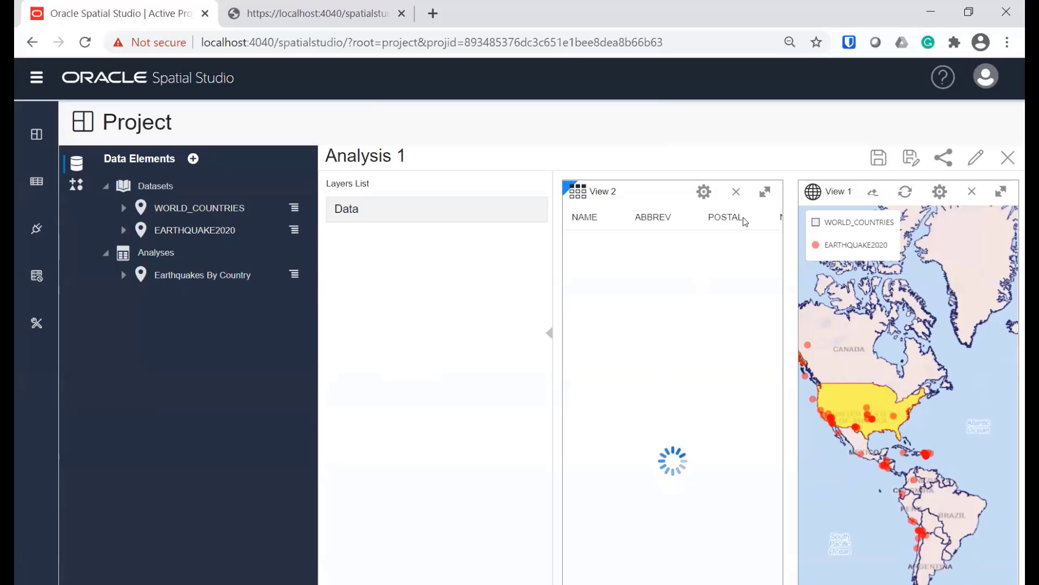
- Maximize the table, sort by COUNT descending, then close it to return to the map
click(765, 193)
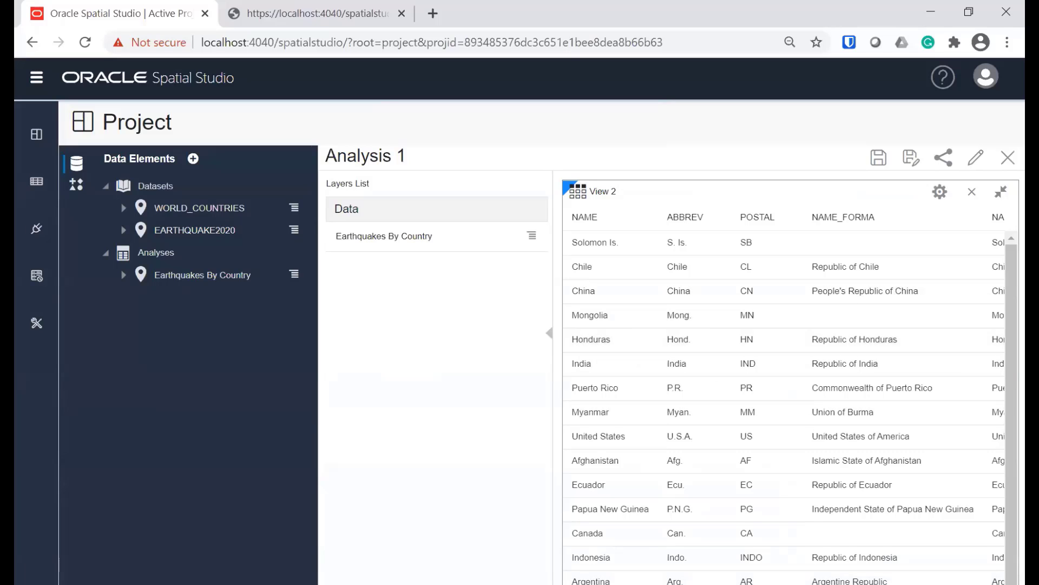
scroll(783, 398, right, 15)
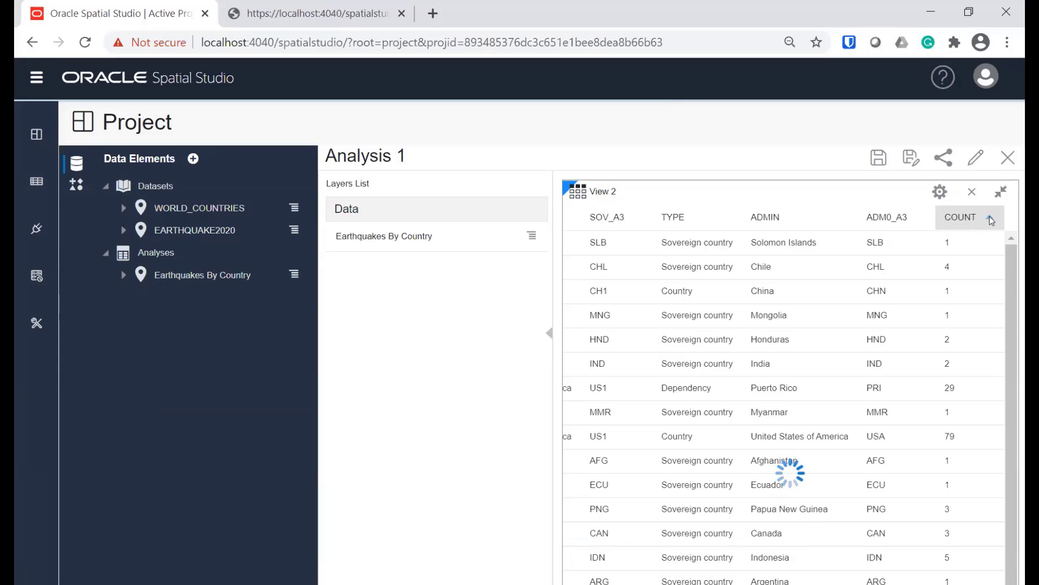
click(989, 216)
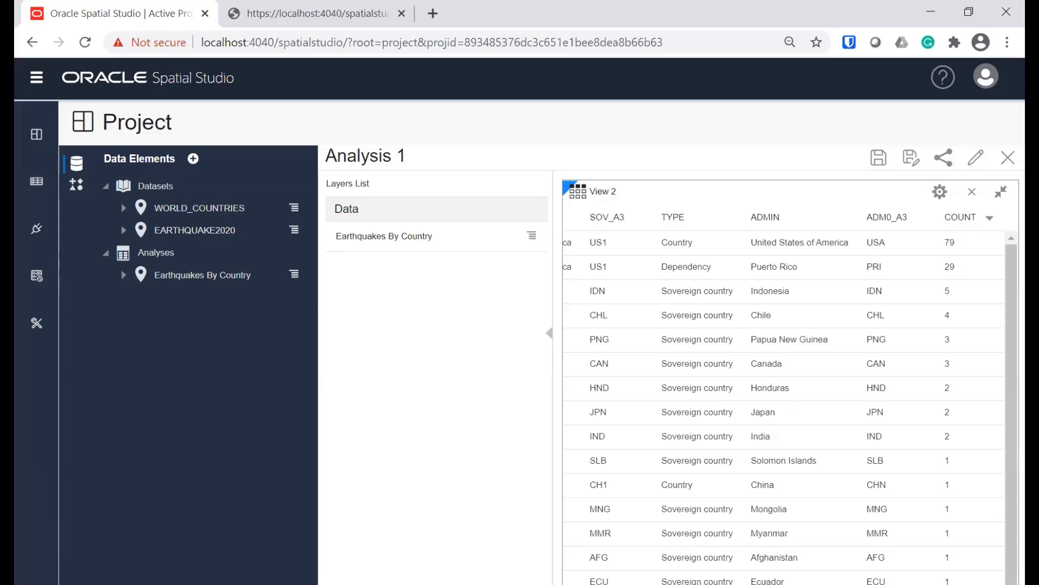
scroll(628, 413, right, 5)
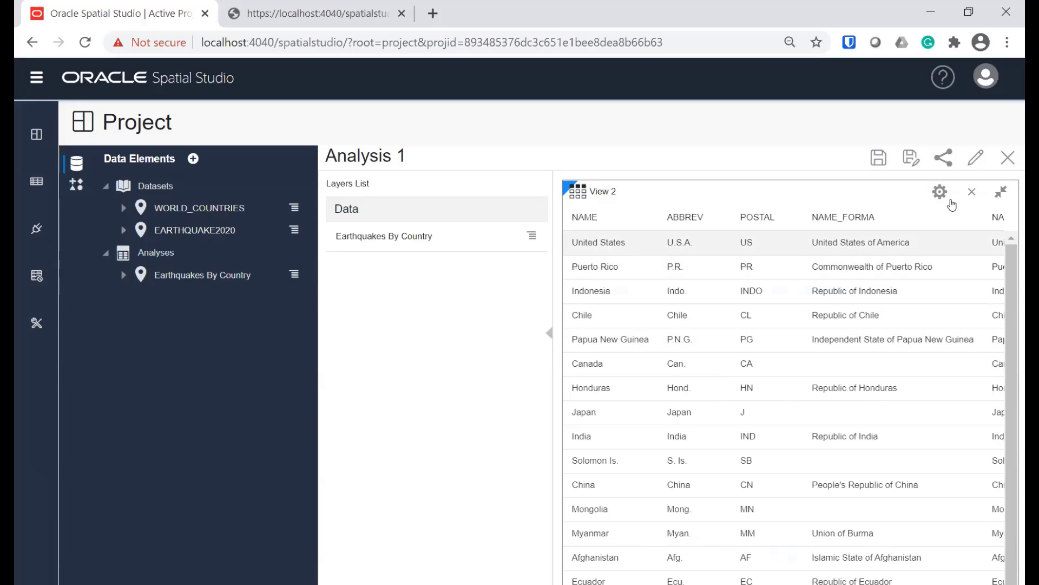
click(972, 192)
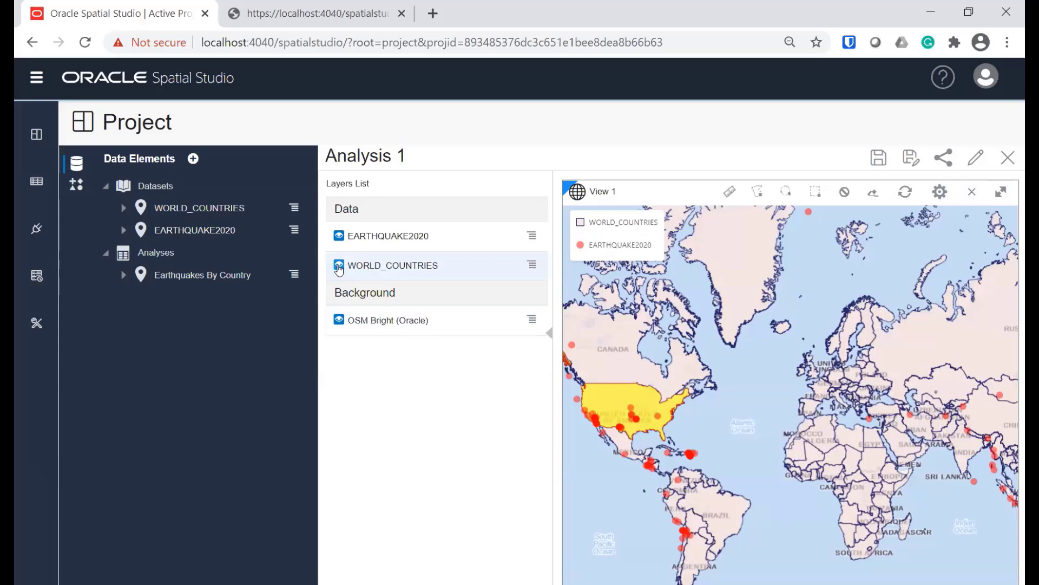
- Hide WORLD_COUNTRIES and EARTHQUAKE2020 and add Earthquakes By Country to the map
click(339, 265)
click(339, 237)
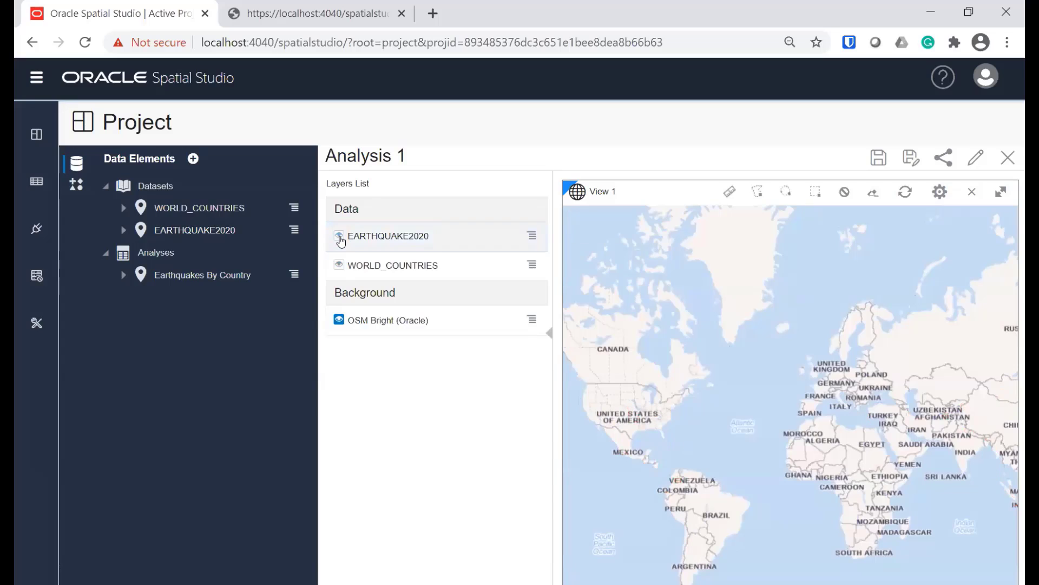
drag(199, 308, 770, 422)
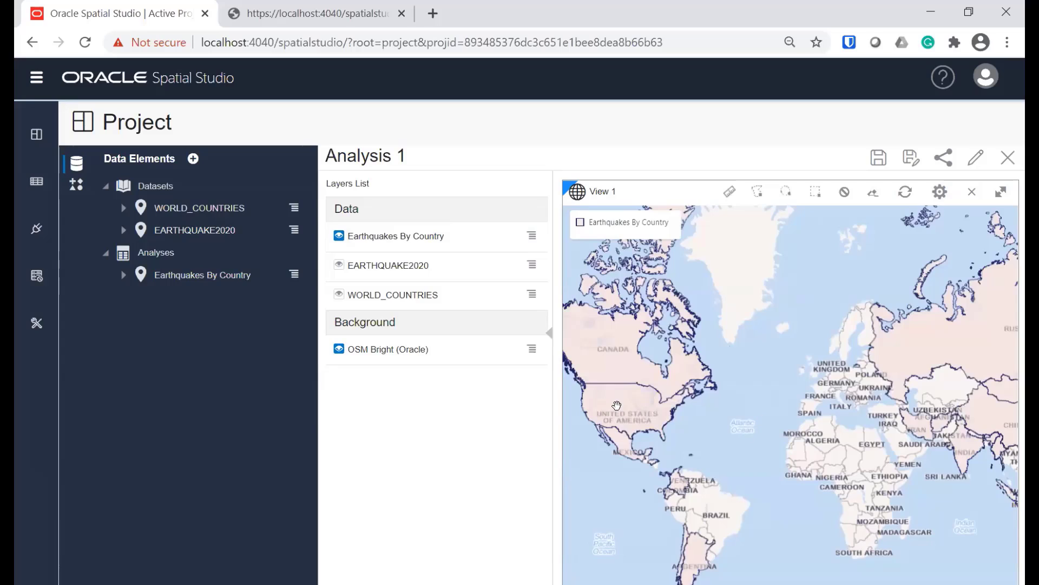
- Select the United States and open the Earthquakes By Country style settings
click(618, 405)
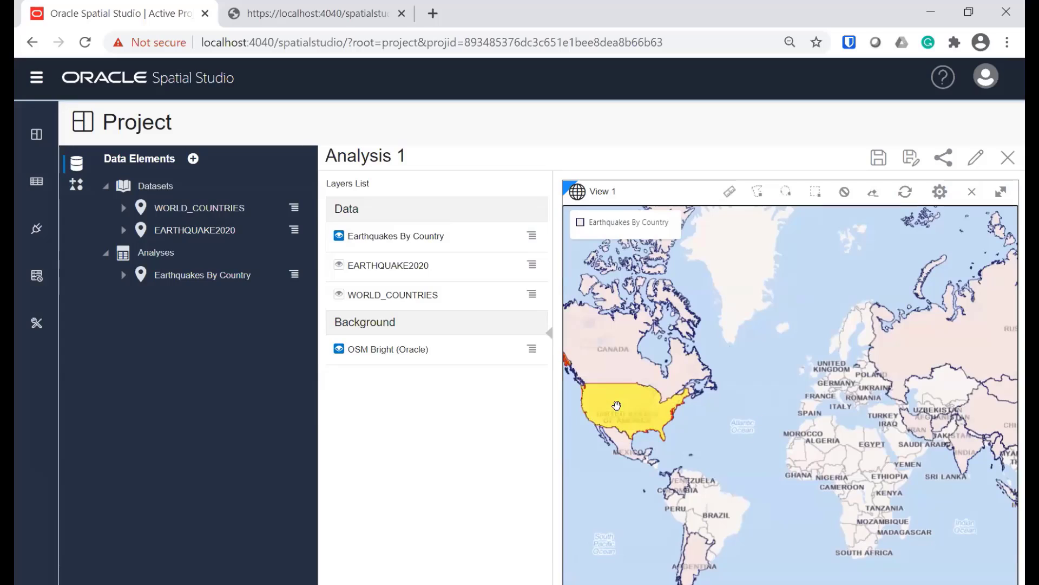
click(532, 236)
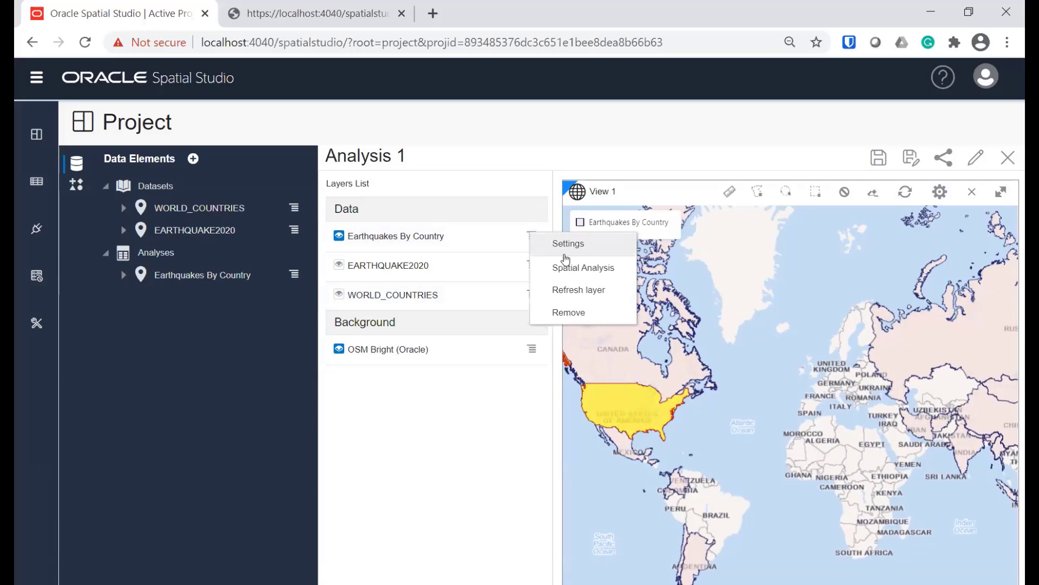
click(568, 243)
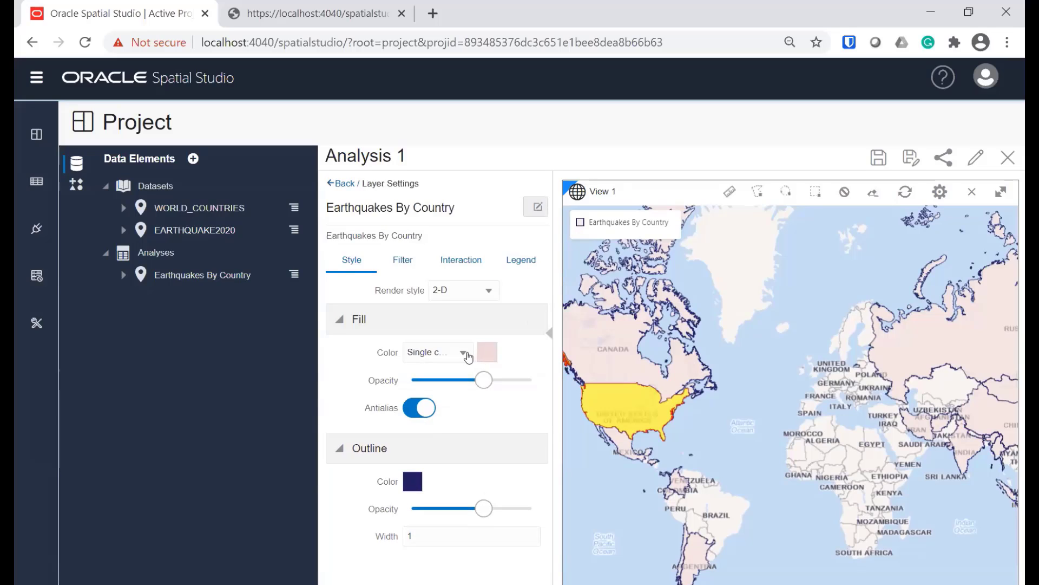
- Base the fill colour on data using the COUNT column
click(464, 355)
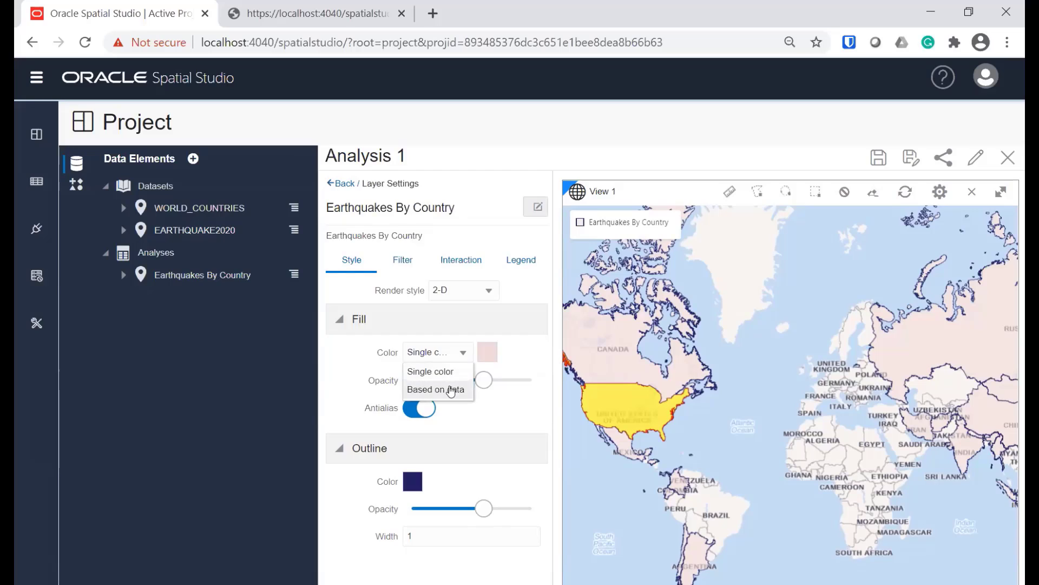
click(454, 389)
click(534, 228)
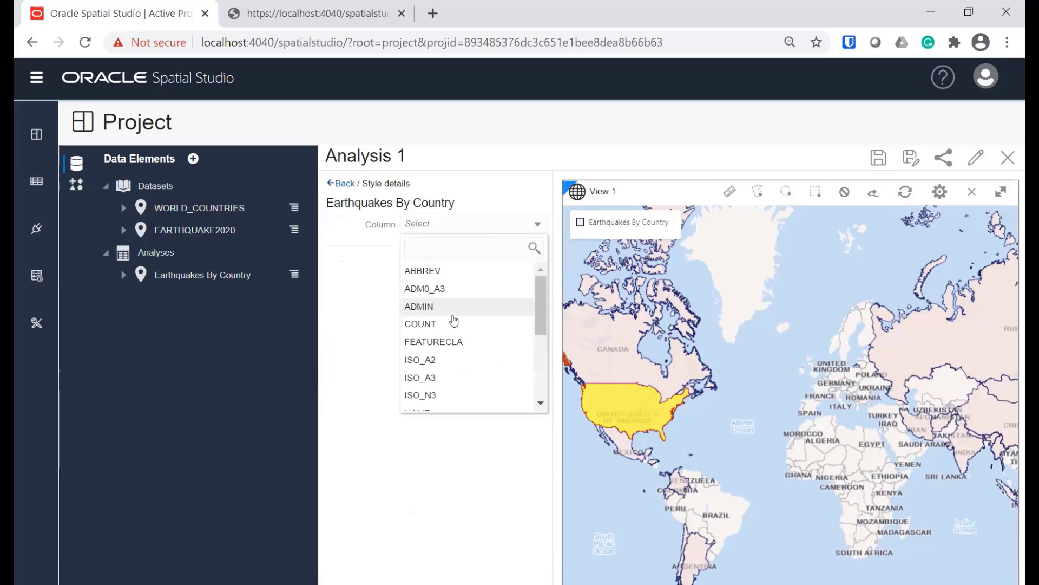
click(449, 323)
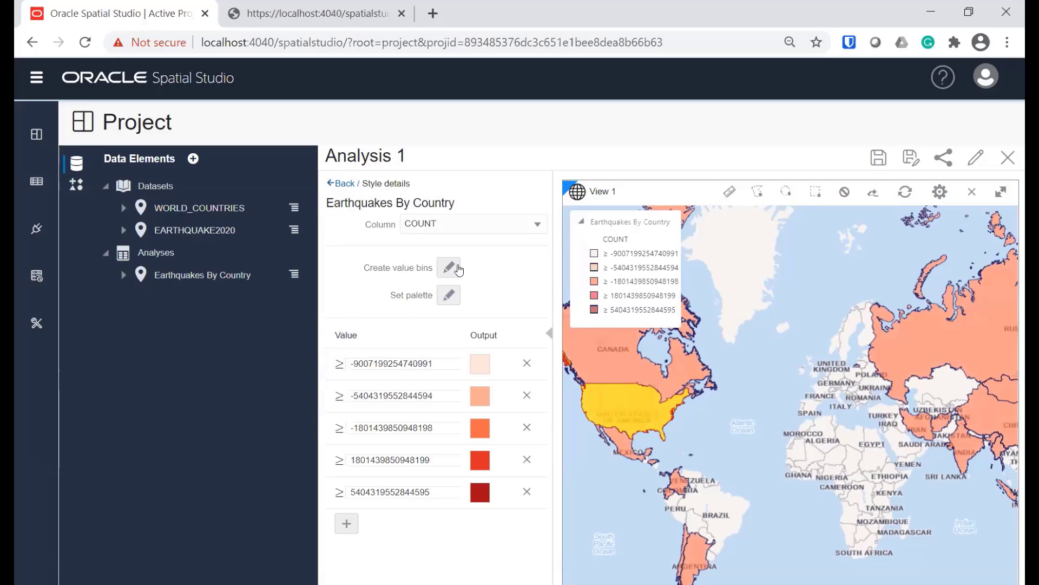
- Regenerate the value bins with minimum 1 and maximum 100
click(459, 270)
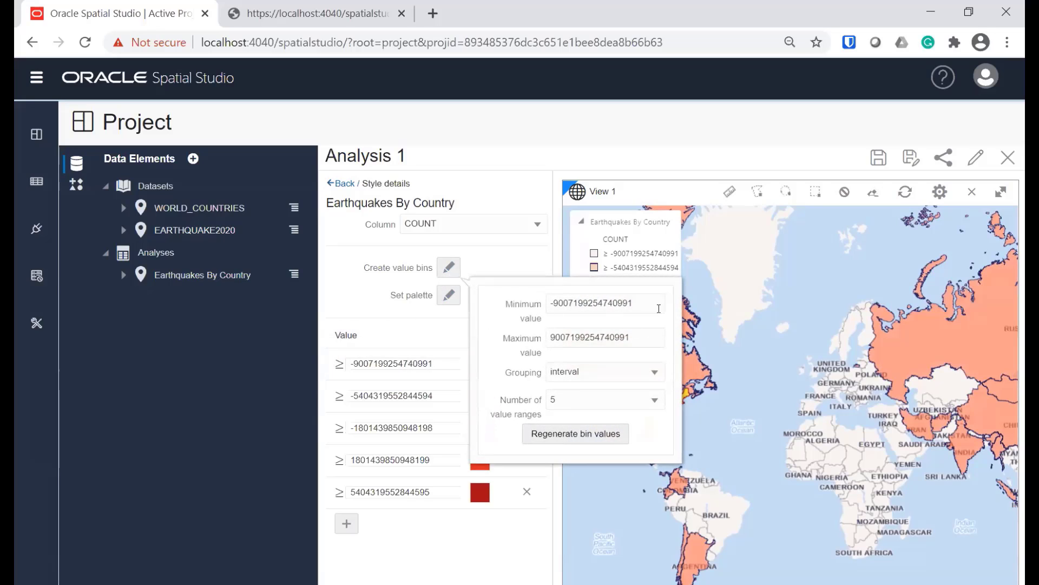
triple_click(659, 309)
text(1)
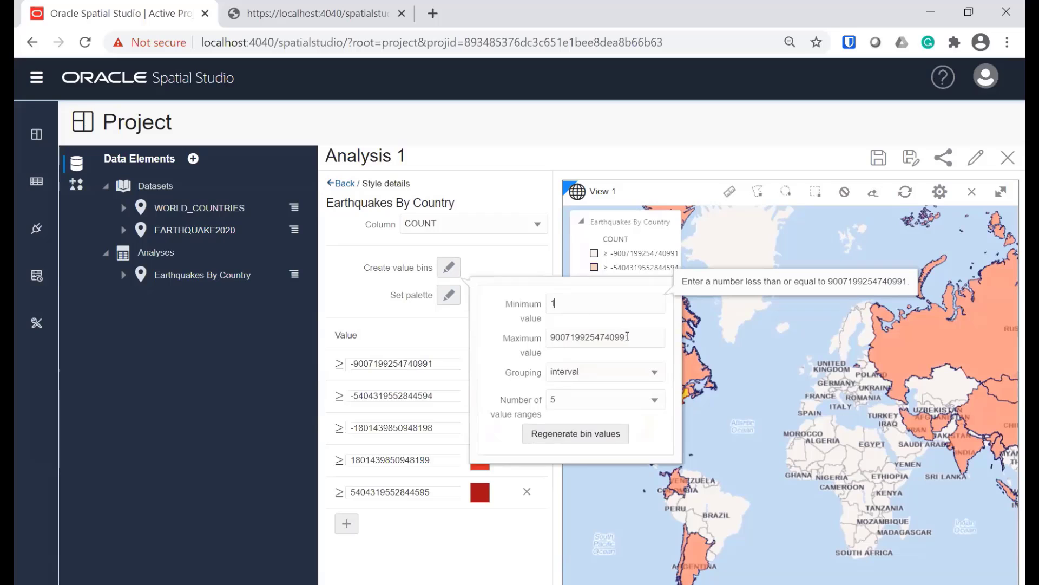
triple_click(650, 335)
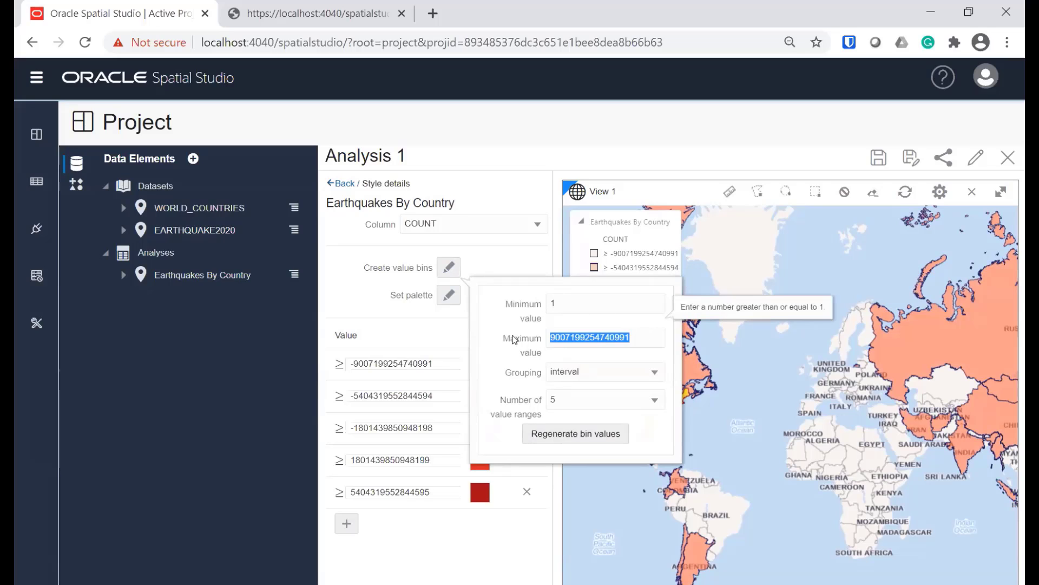
text(100)
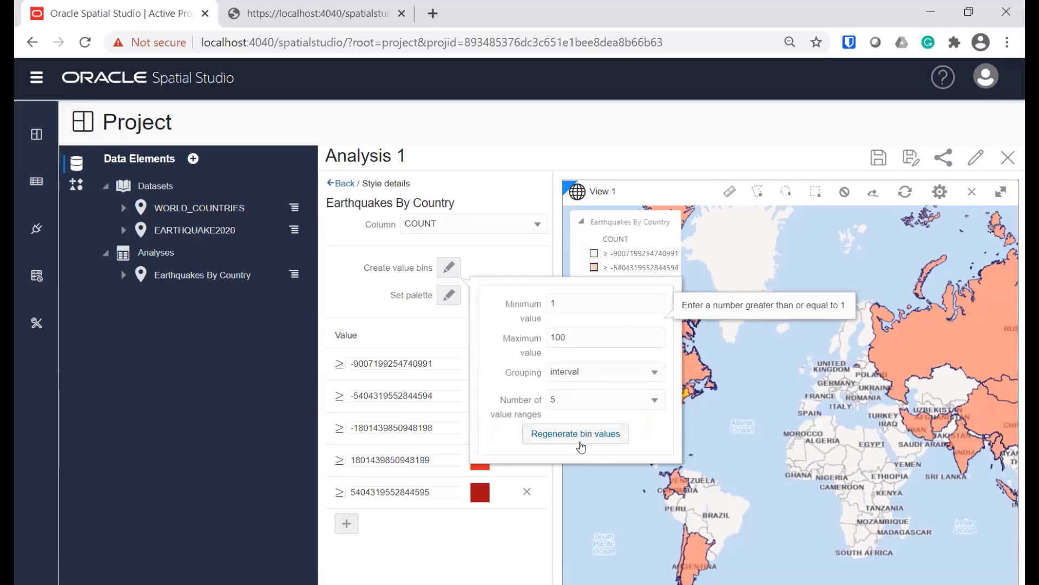
click(576, 439)
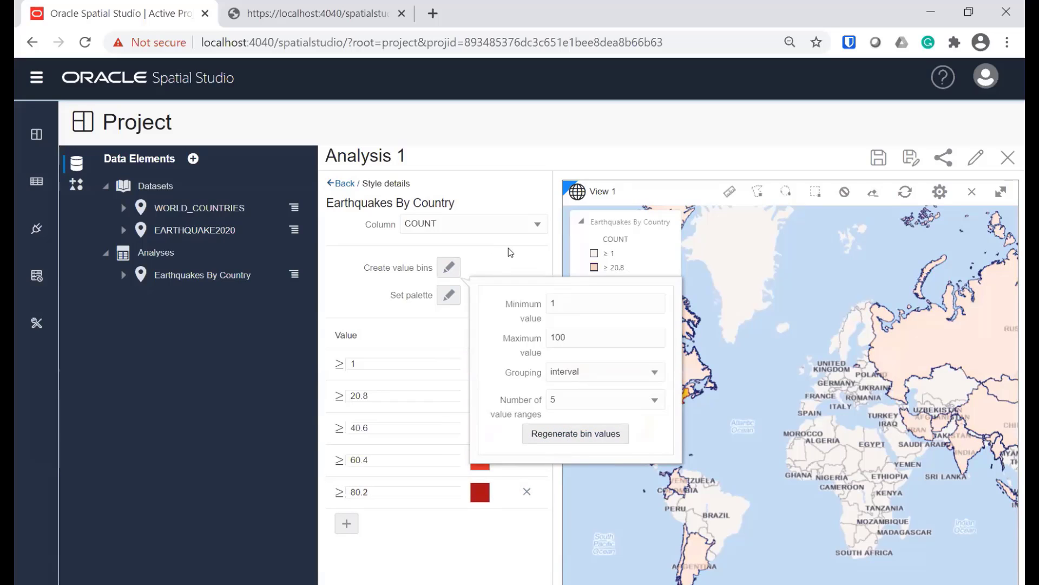
click(451, 267)
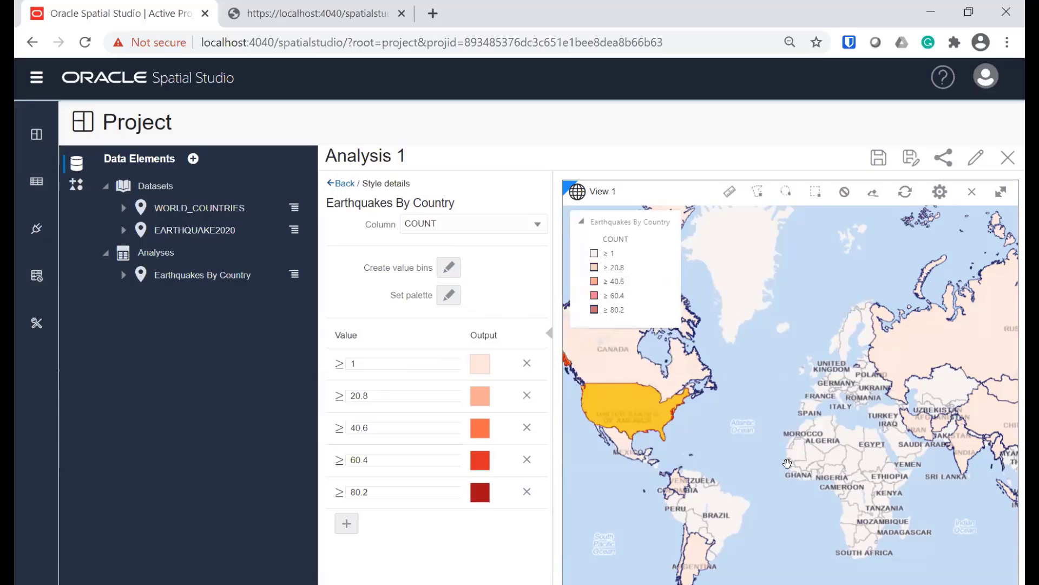
scroll(788, 463, down, 1)
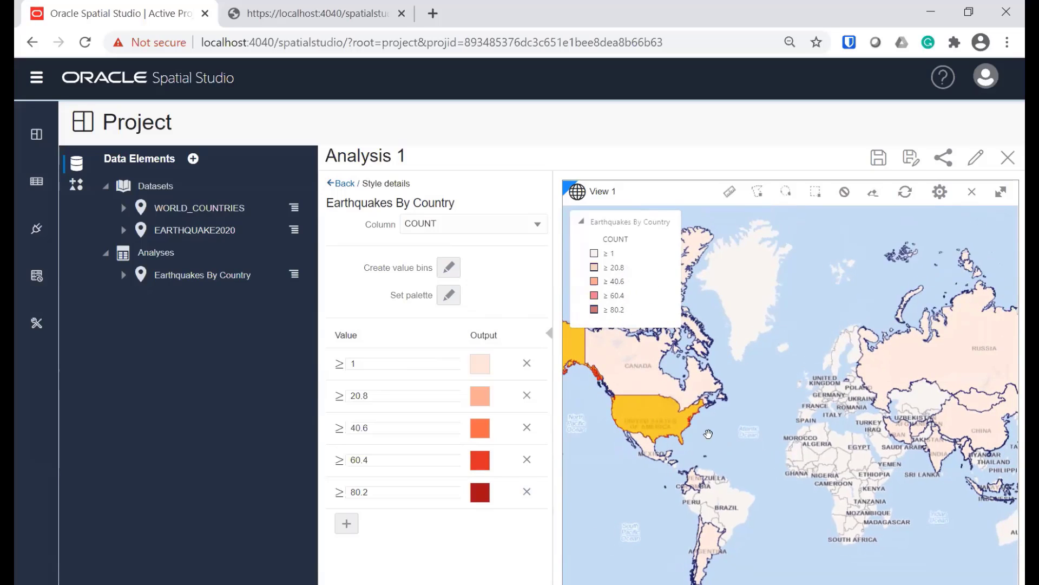
drag(736, 485, 771, 495)
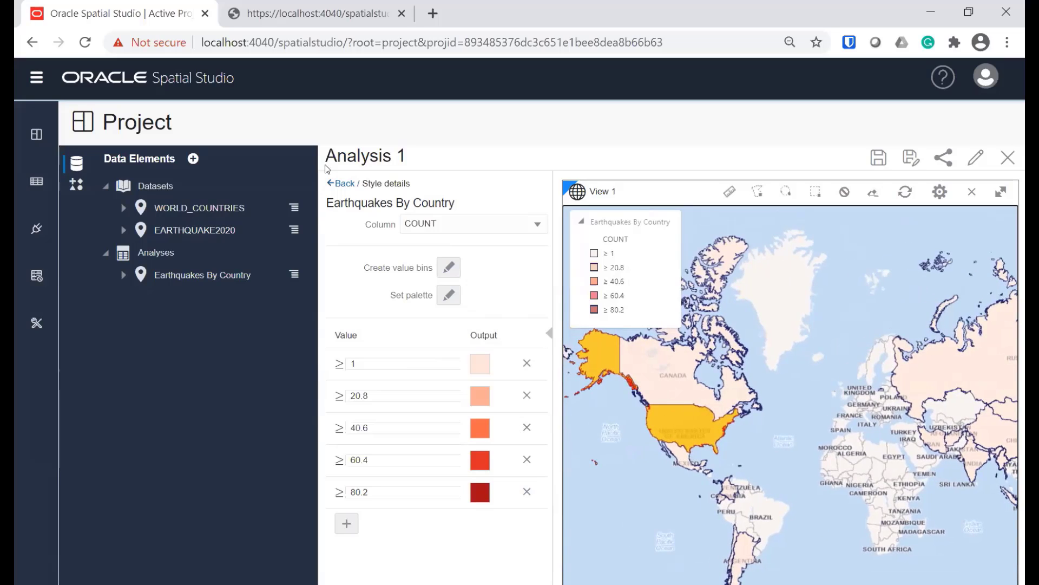
click(339, 183)
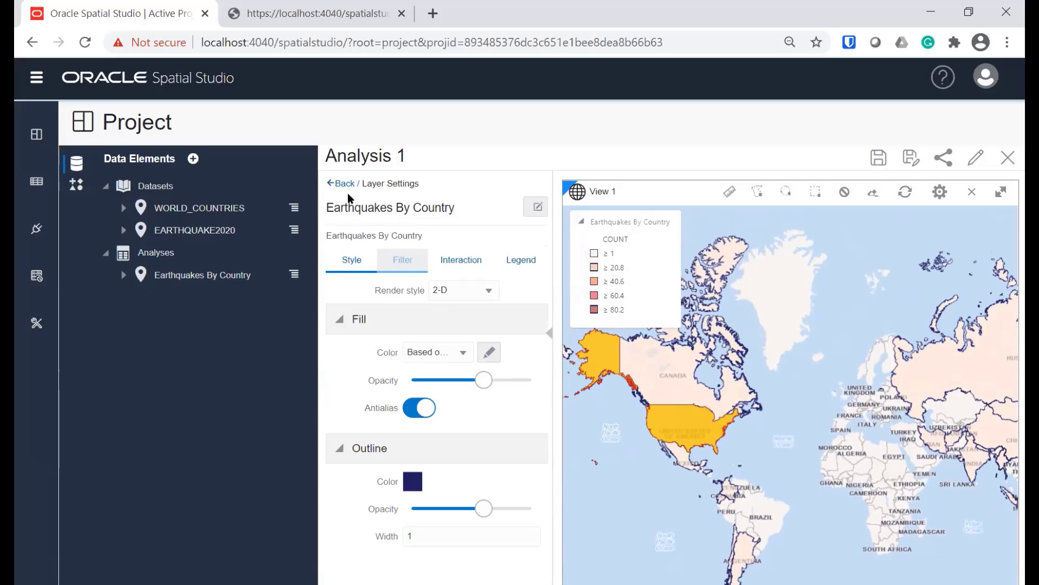
- Back out to the layers list and leave Analysis 1, discarding its unsaved changes
click(338, 183)
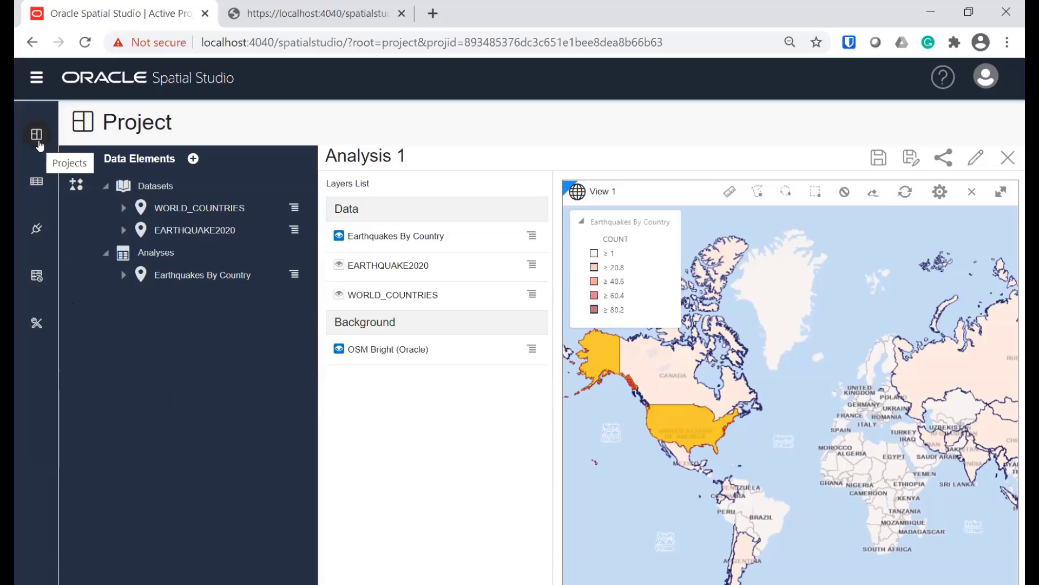
click(37, 137)
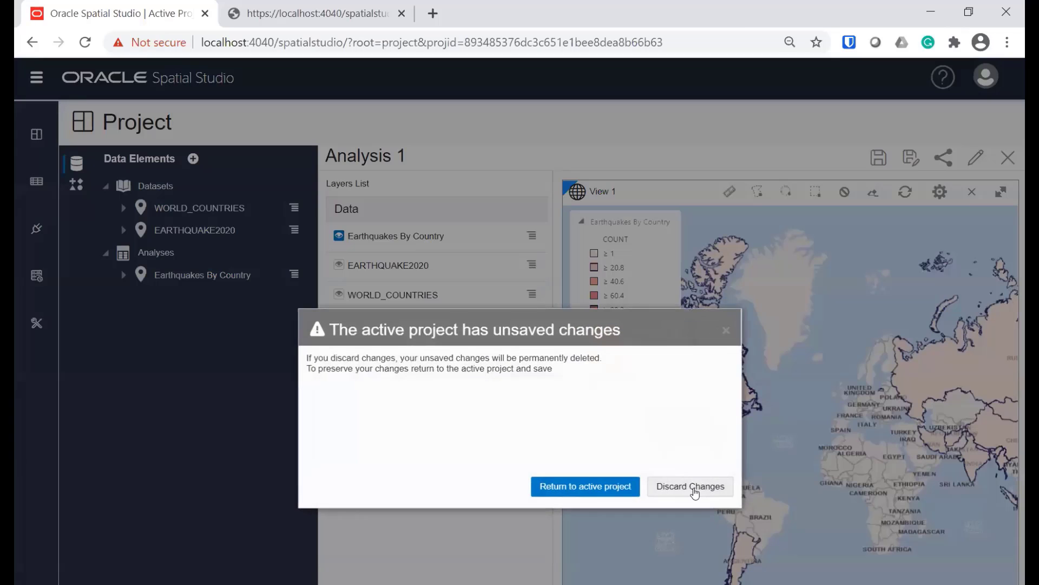
click(727, 331)
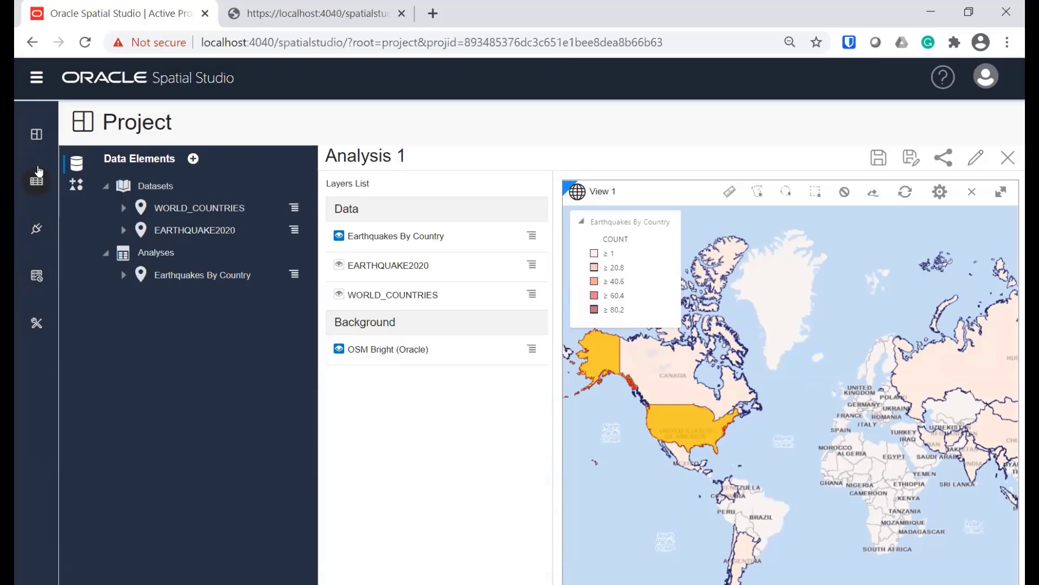
click(36, 133)
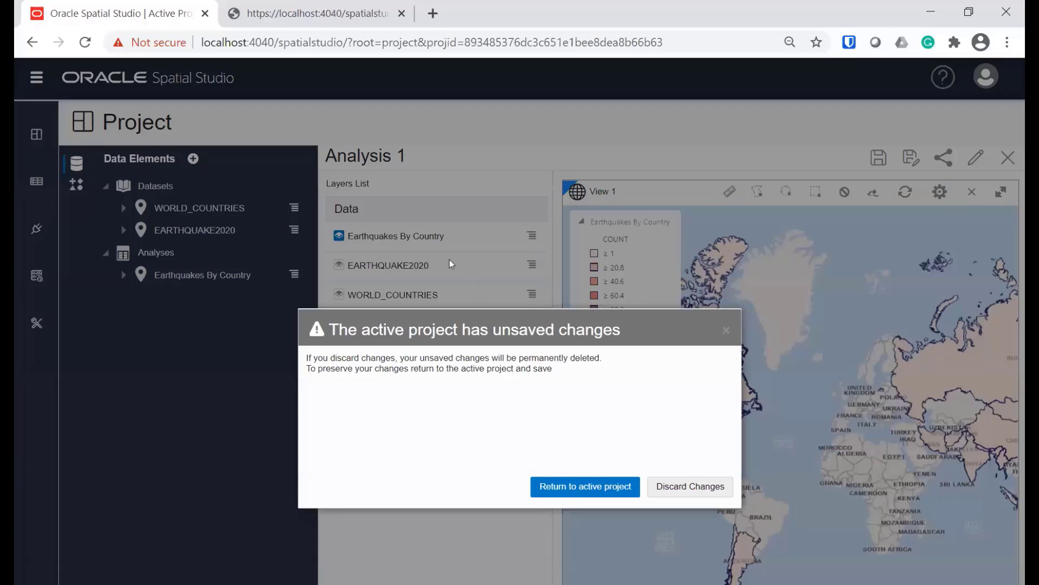
click(678, 492)
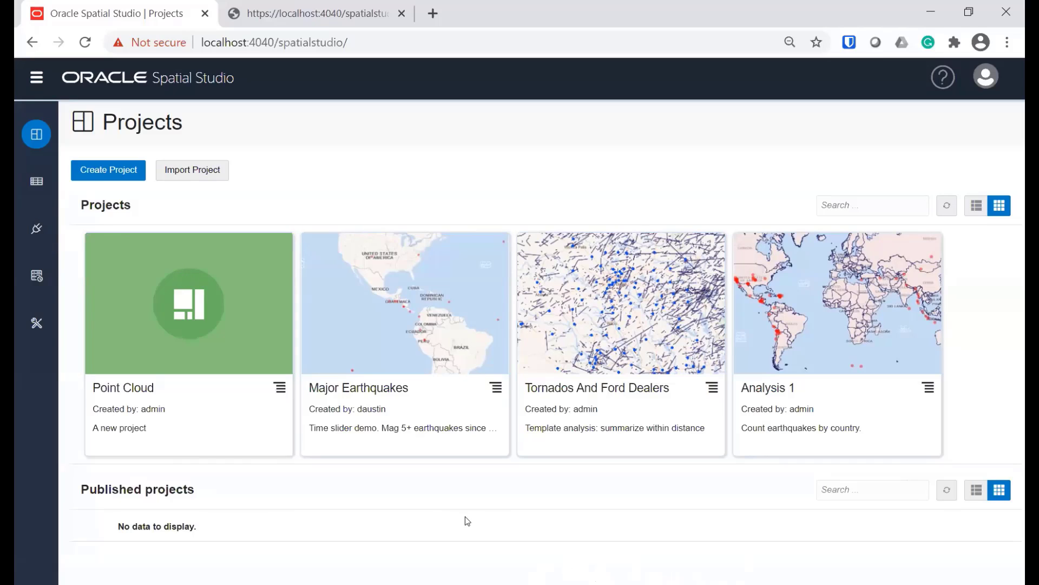
- Open Tornados And Ford Dealers and pan to the dealers around Dallas
click(610, 318)
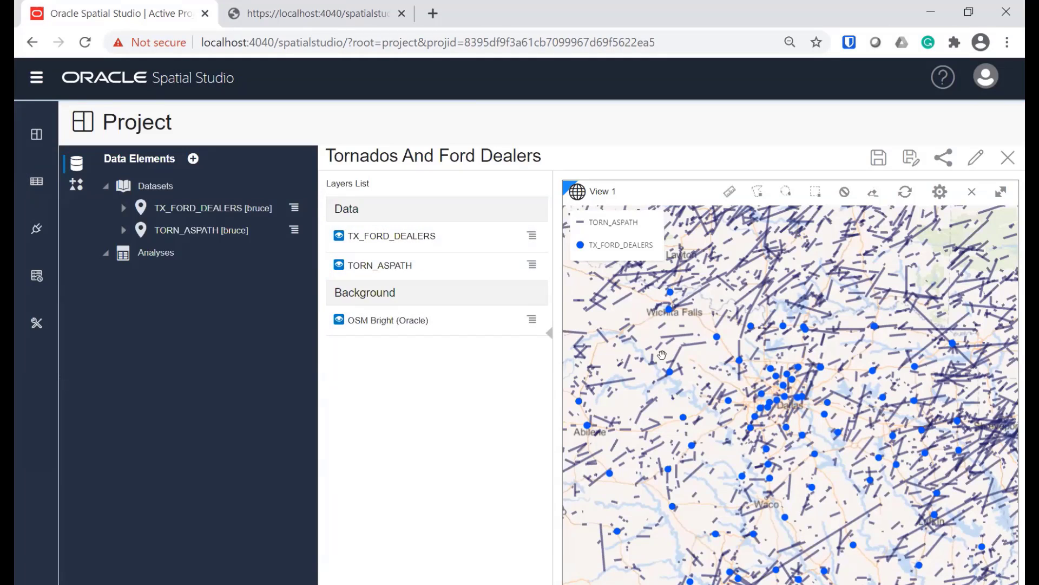
drag(771, 397, 735, 416)
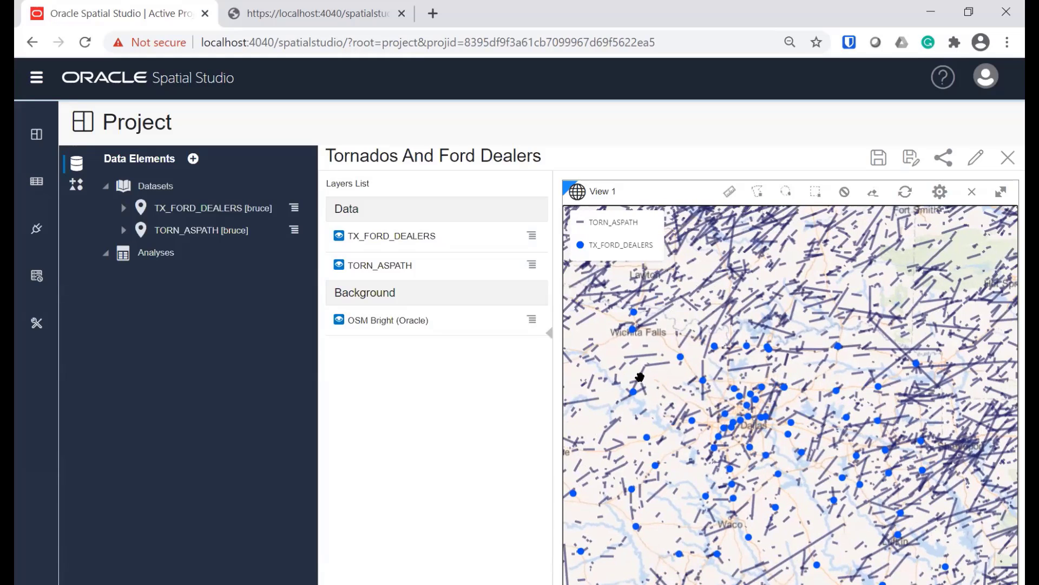
drag(586, 403, 646, 385)
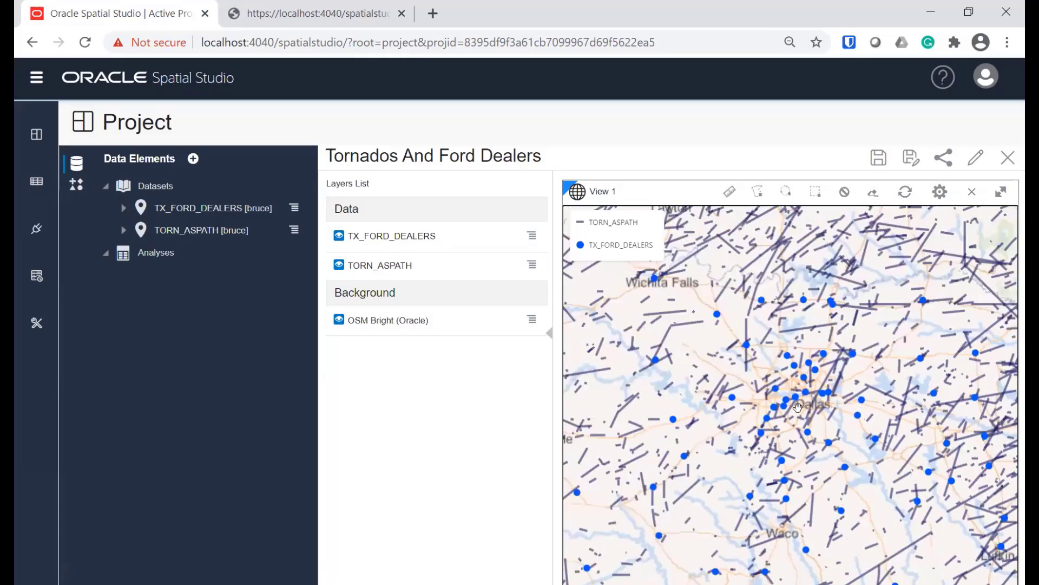
- Pan and zoom across Texas toward Huntsville to inspect dealers and tornado paths
scroll(815, 415, up, 2)
scroll(861, 572, down, 3)
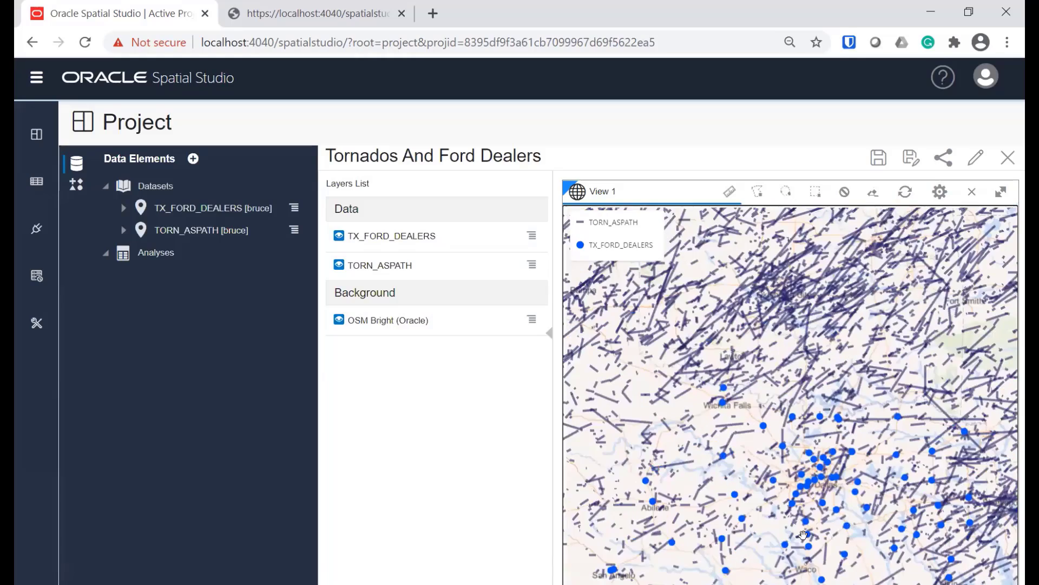
scroll(839, 488, up, 1)
drag(839, 488, 837, 436)
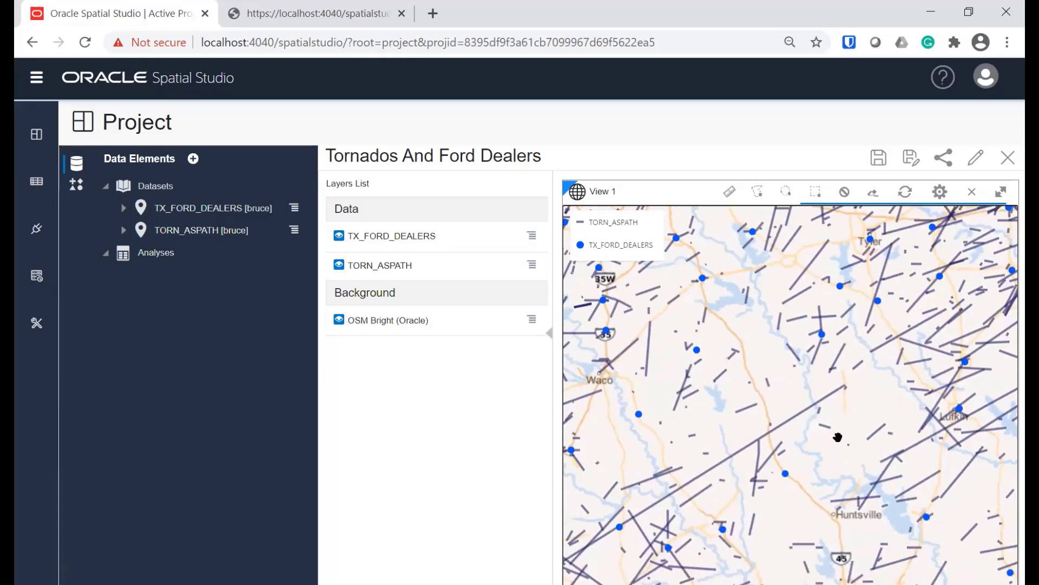
scroll(710, 461, down, 4)
drag(710, 461, 819, 566)
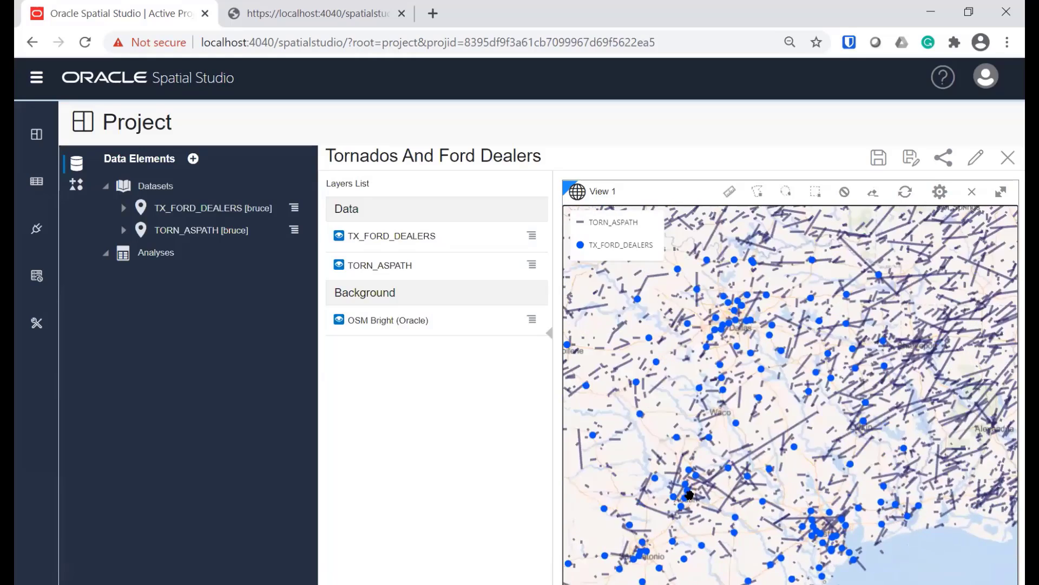
scroll(693, 488, down, 2)
drag(651, 462, 731, 510)
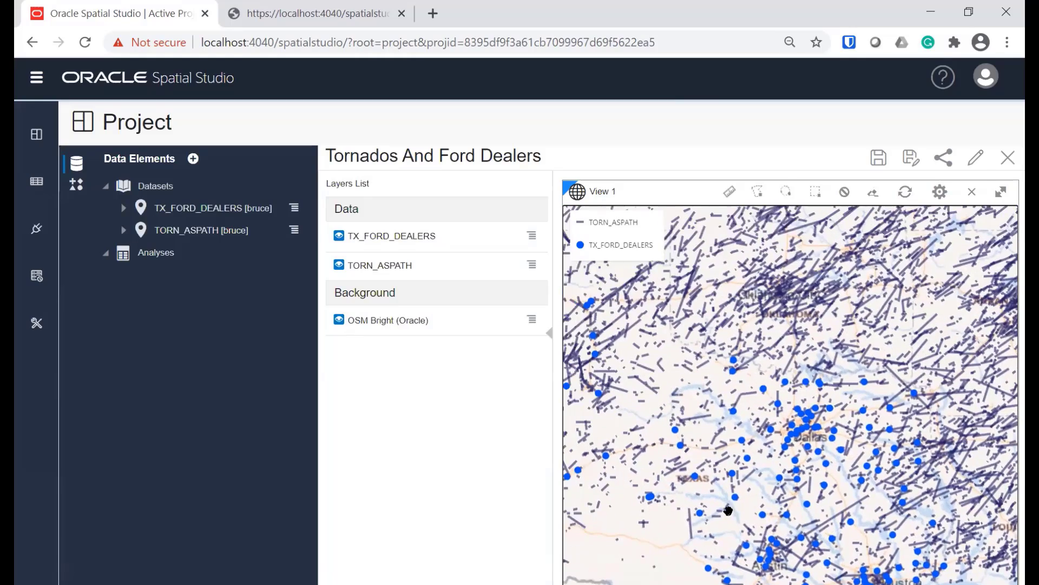
scroll(663, 431, up, 3)
scroll(664, 431, up, 2)
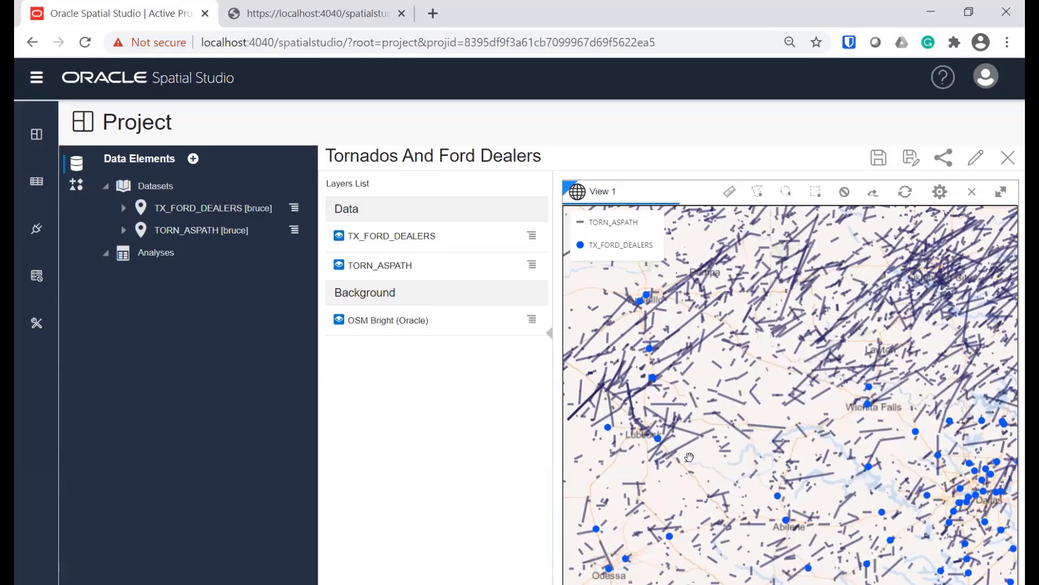
scroll(700, 490, down, 3)
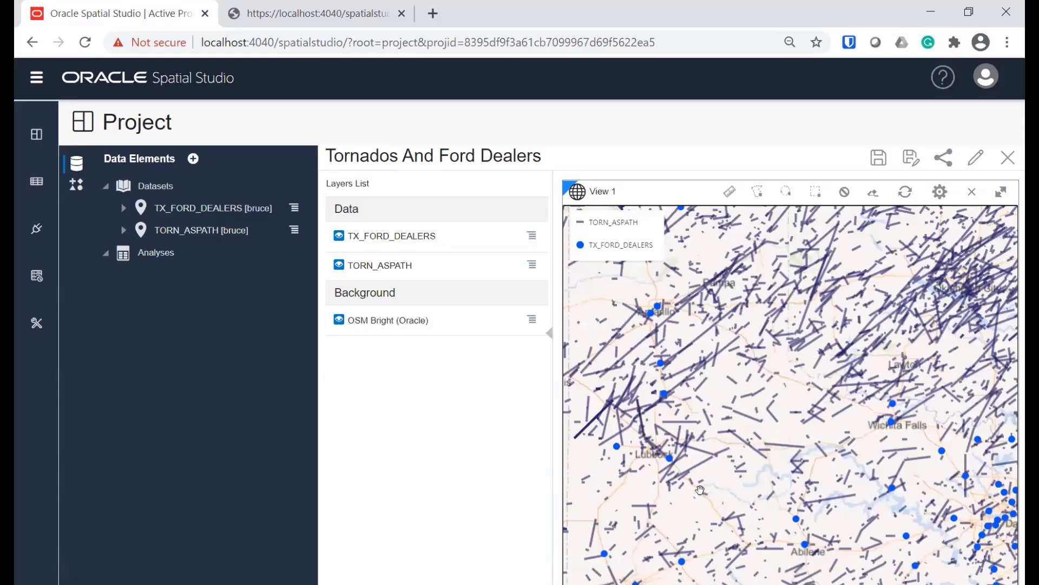
- Start a Summarize within distance analysis on TX_FORD_DEALERS, naming the result 'Dealers with torn'
click(533, 237)
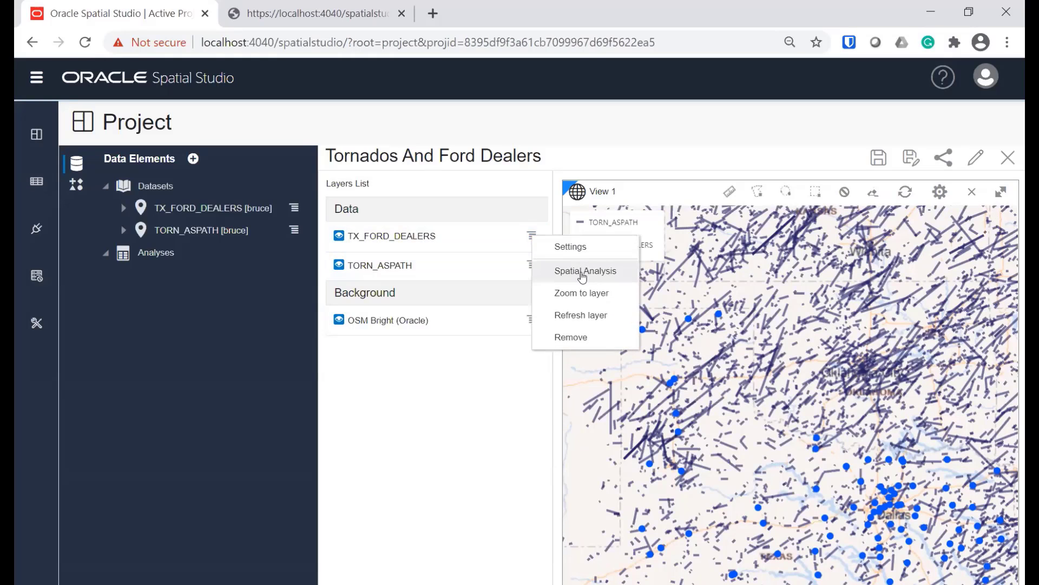
click(586, 271)
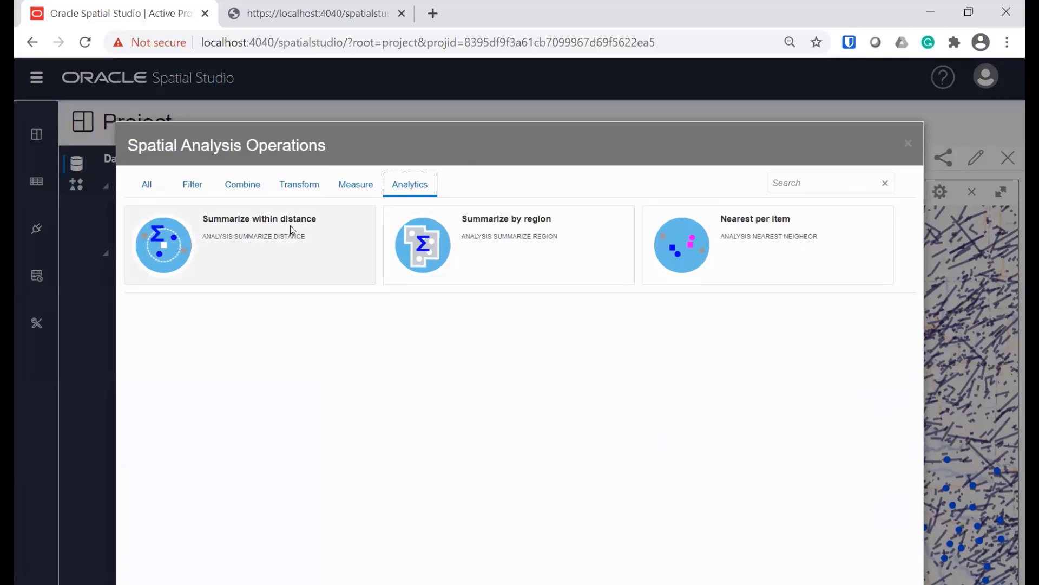
click(243, 235)
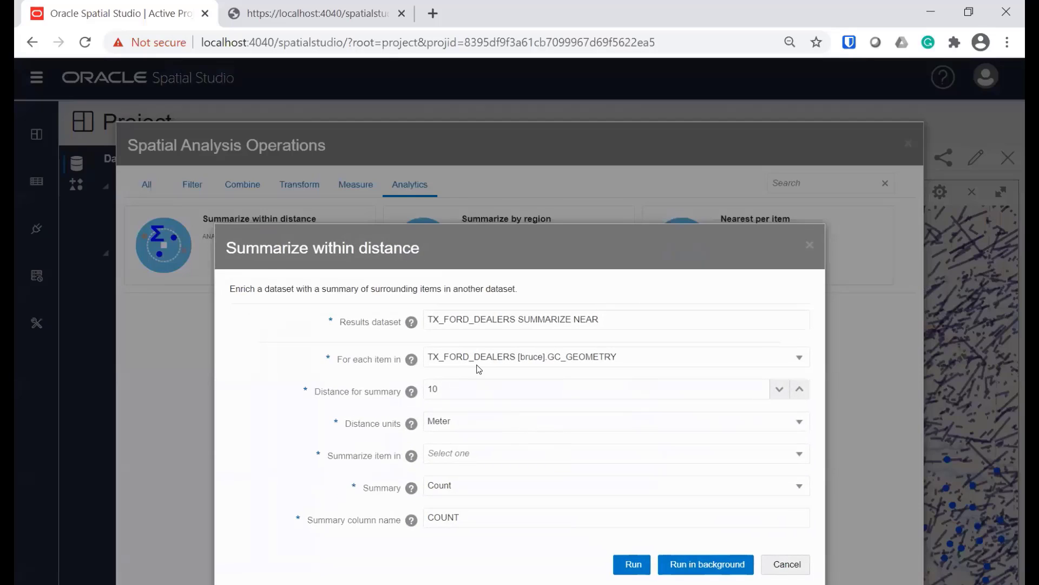
drag(600, 320, 421, 327)
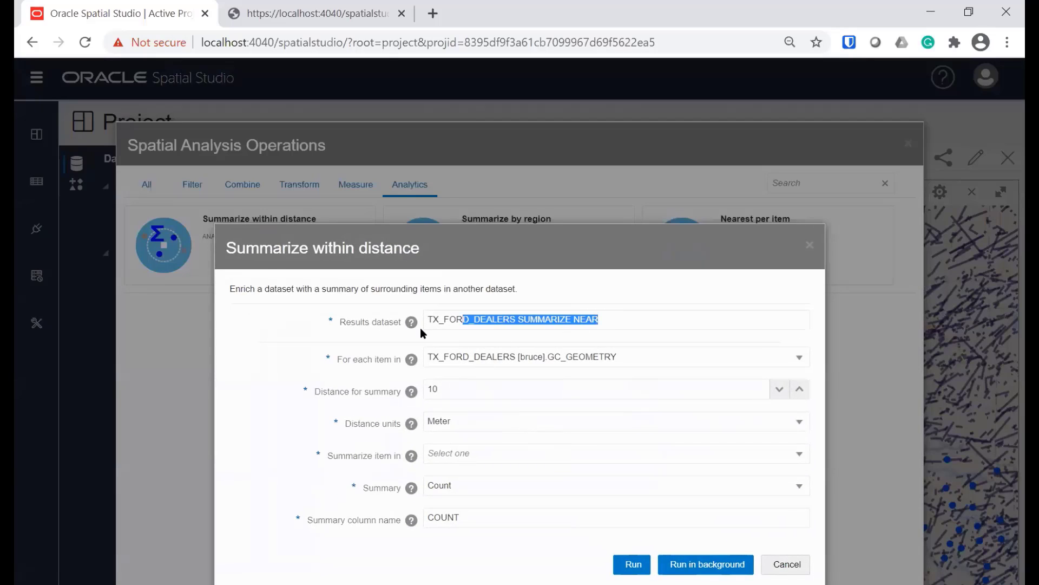
text(Dea)
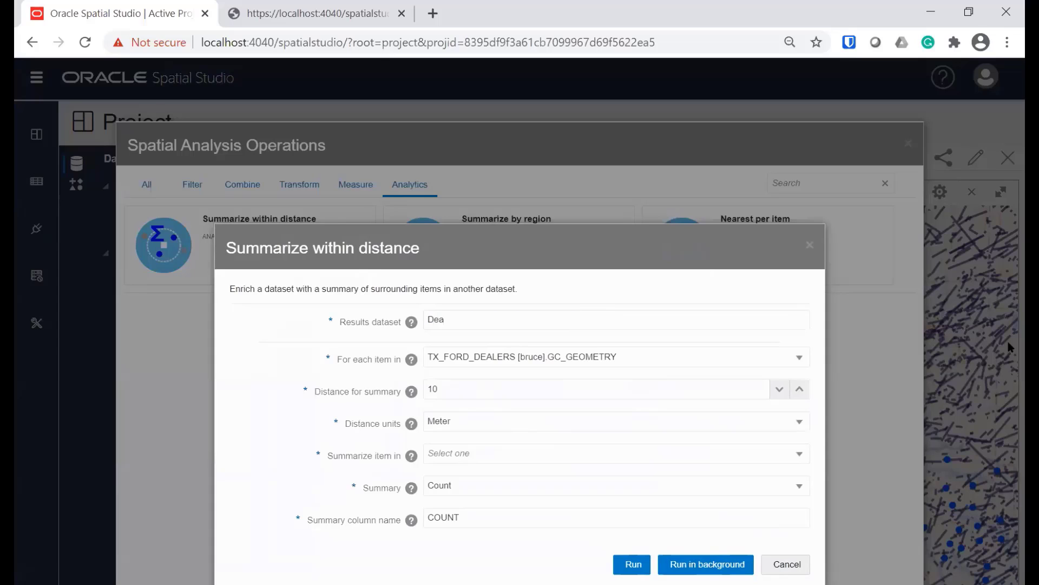
text(lers with torn)
- Count TORN_ASPATH tornado paths within 5 kilometers of each dealer and run the analysis
double_click(469, 391)
text(5)
click(800, 423)
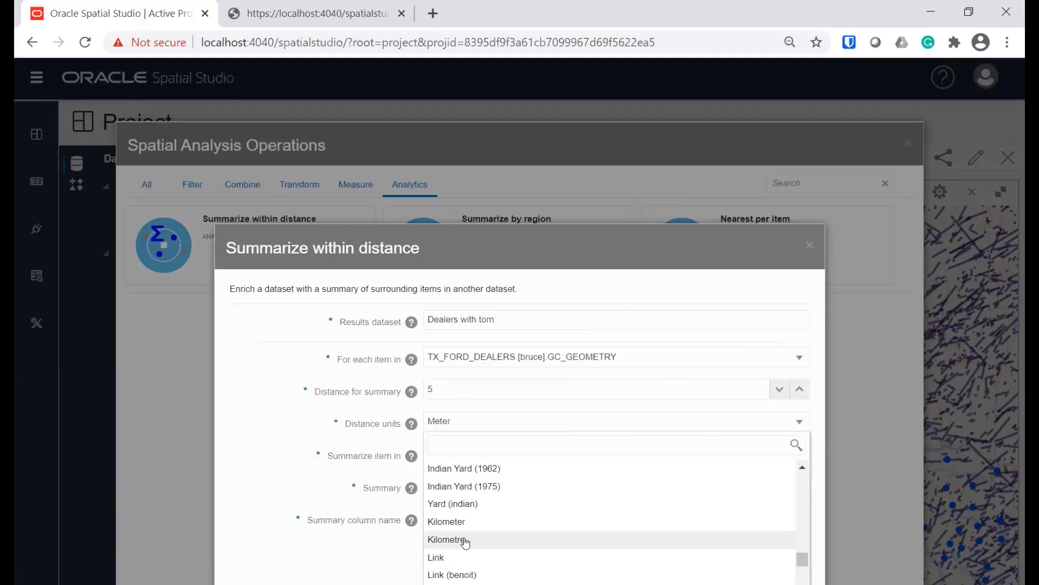
click(479, 522)
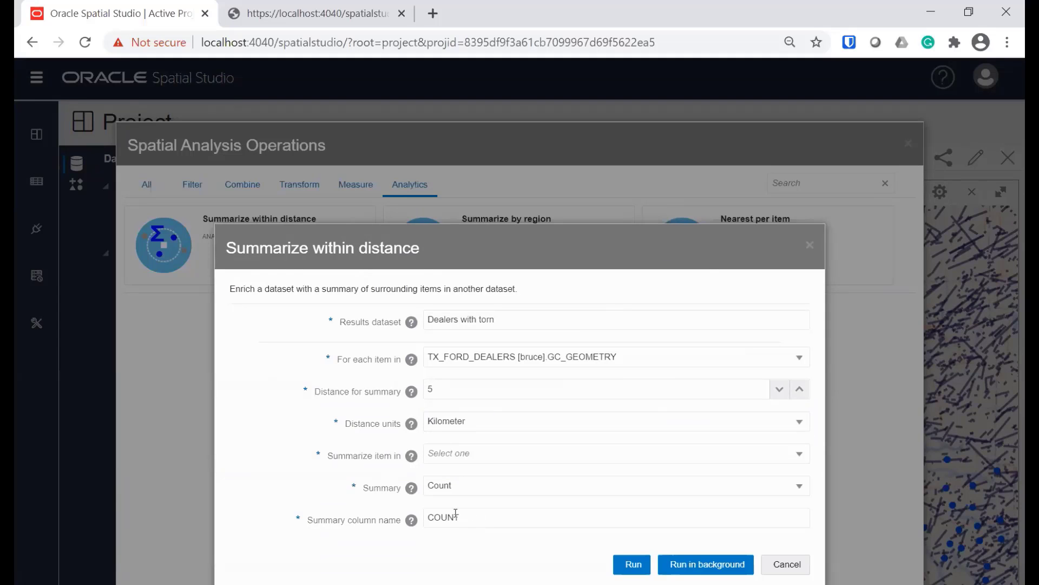
click(513, 454)
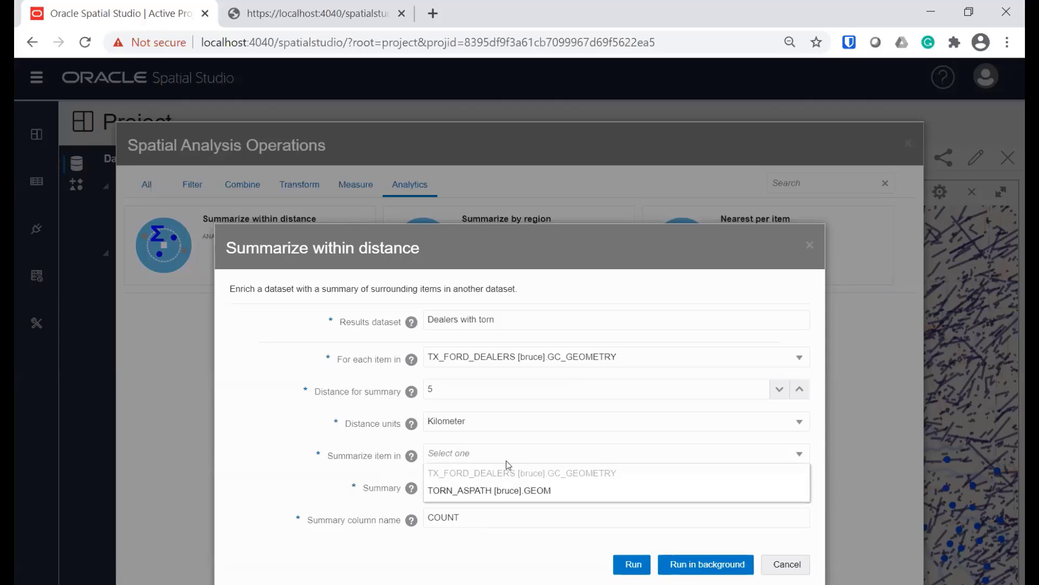
click(473, 493)
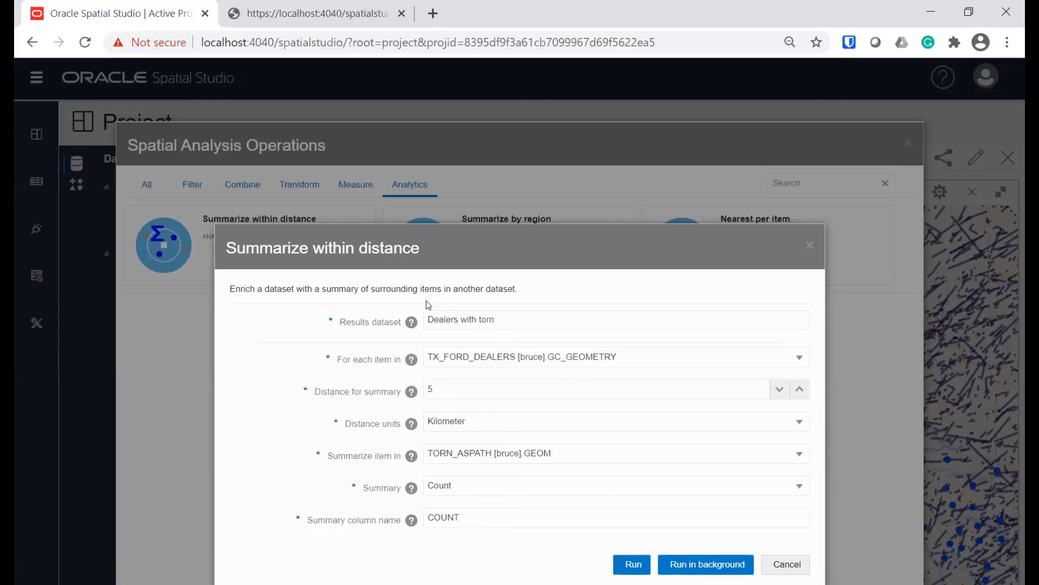
click(639, 567)
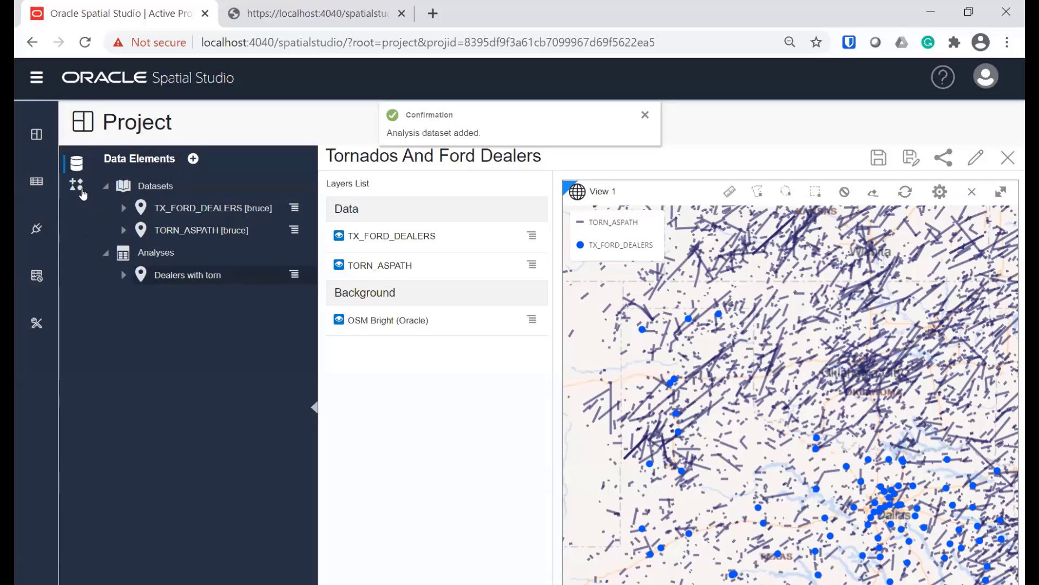
click(77, 187)
drag(129, 190, 568, 325)
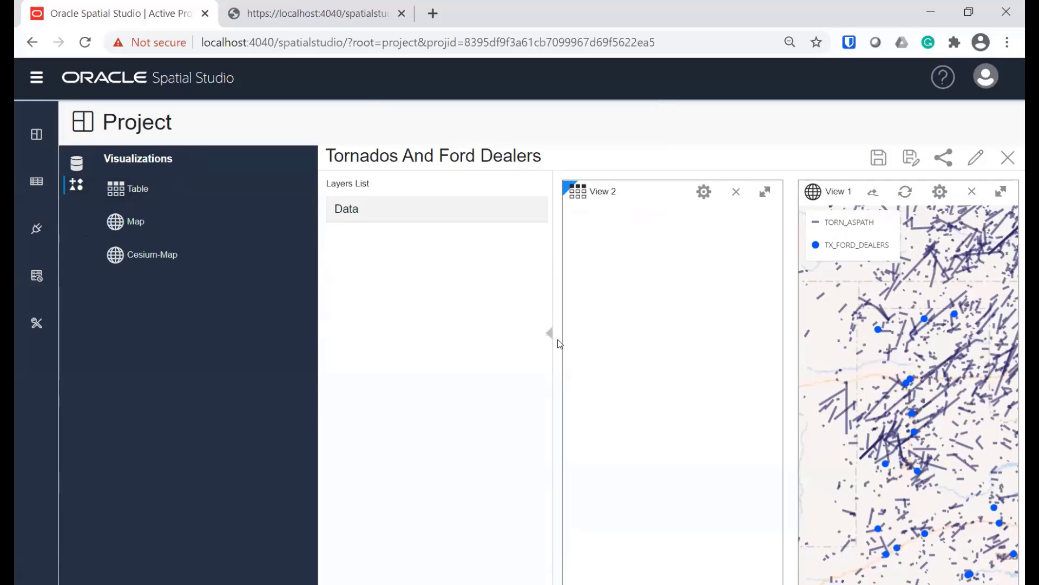
click(78, 166)
drag(195, 282, 622, 326)
click(765, 191)
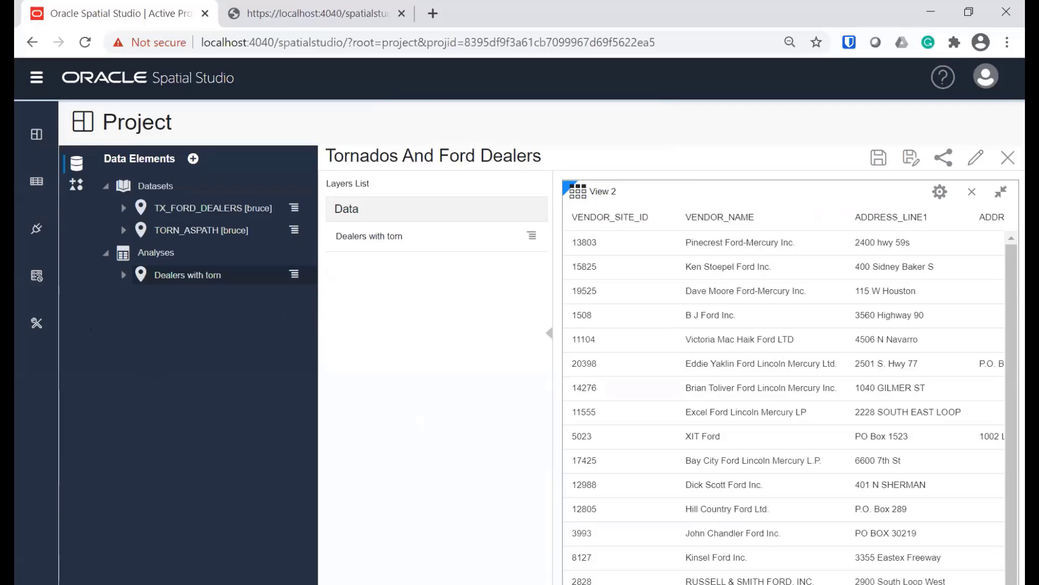
scroll(784, 398, right, 10)
scroll(959, 509, right, 10)
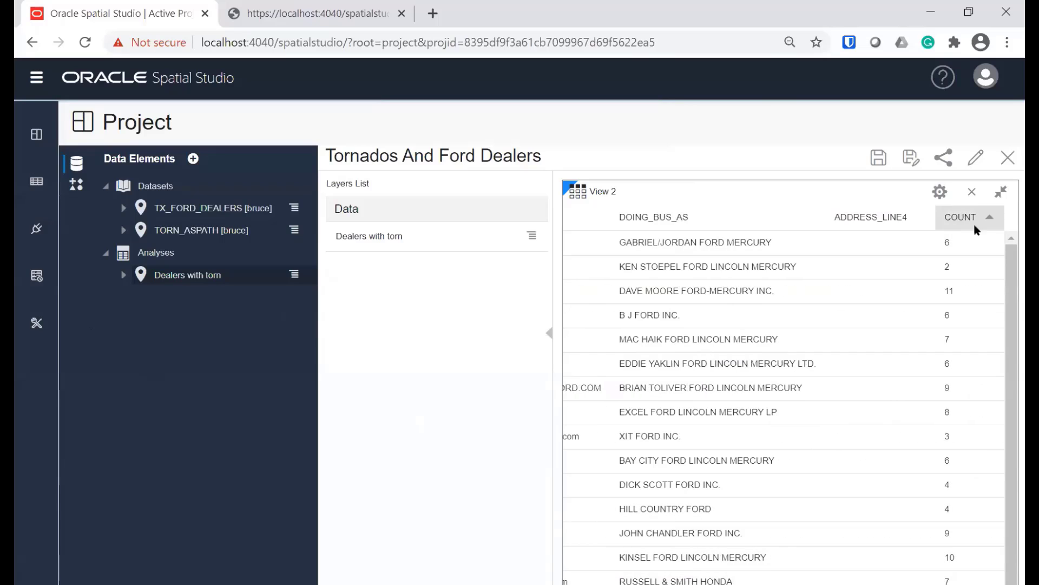
click(988, 216)
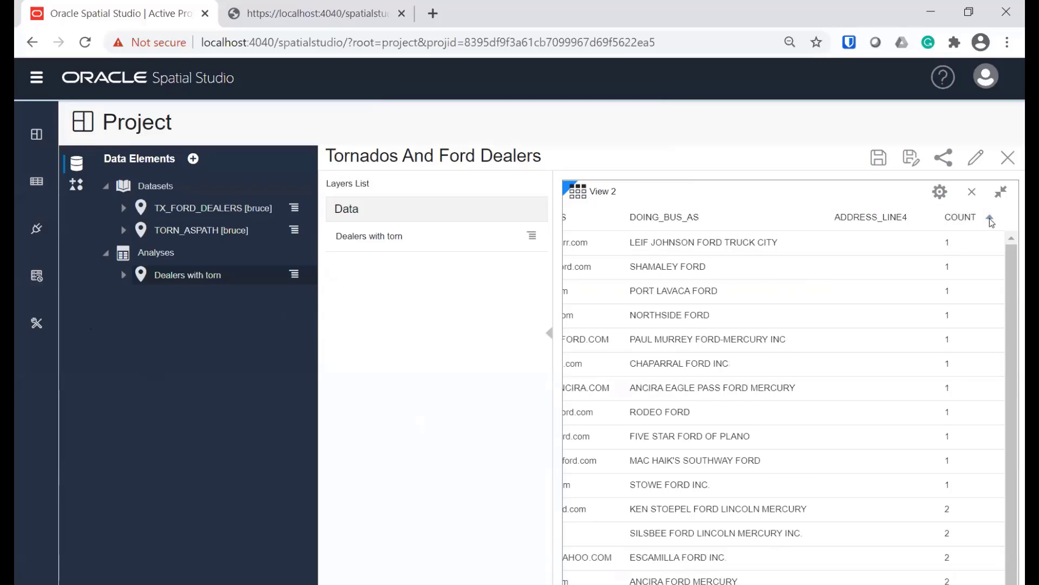
click(990, 218)
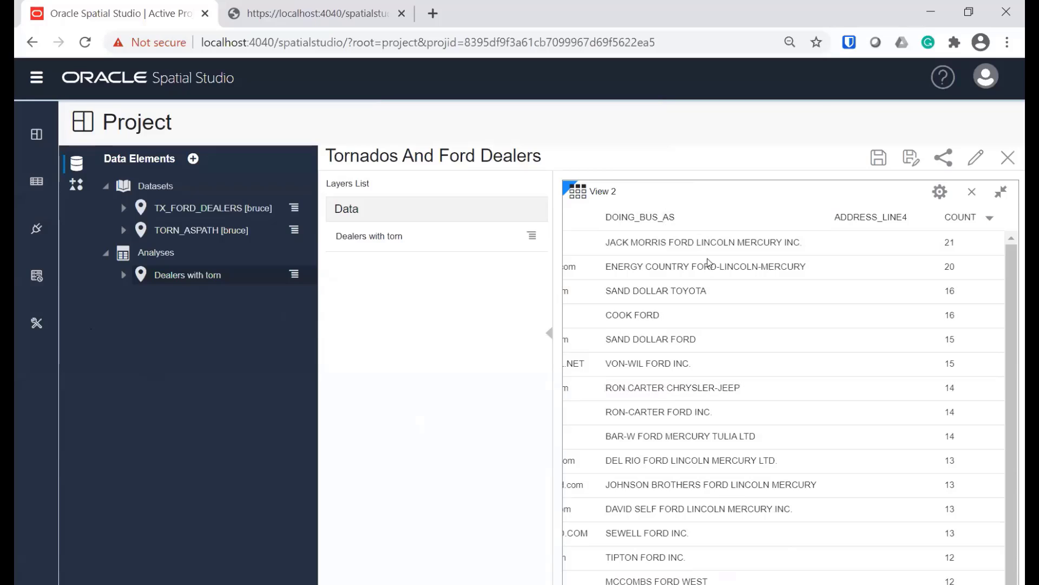
drag(899, 584, 609, 584)
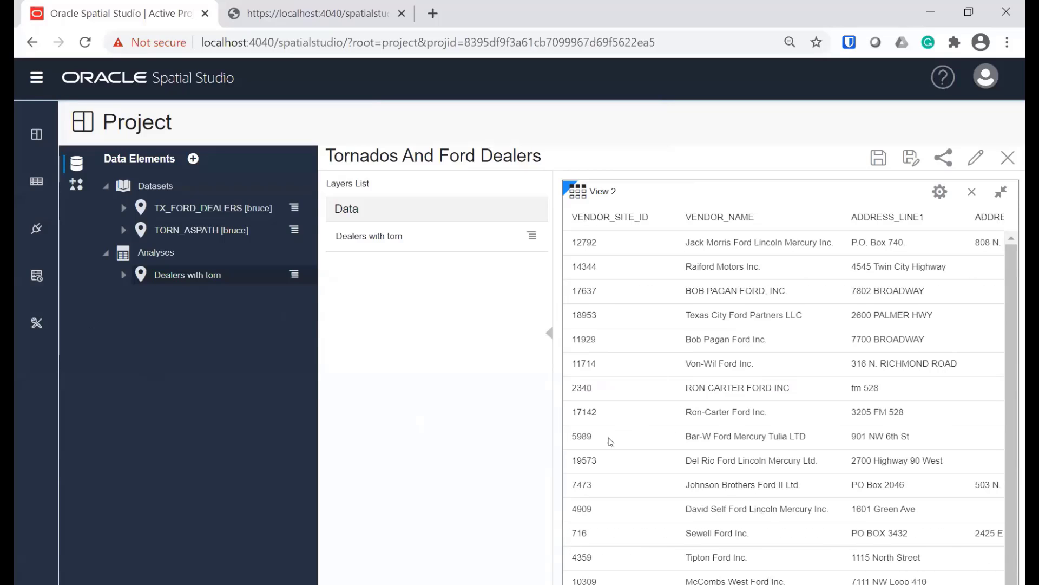
click(973, 194)
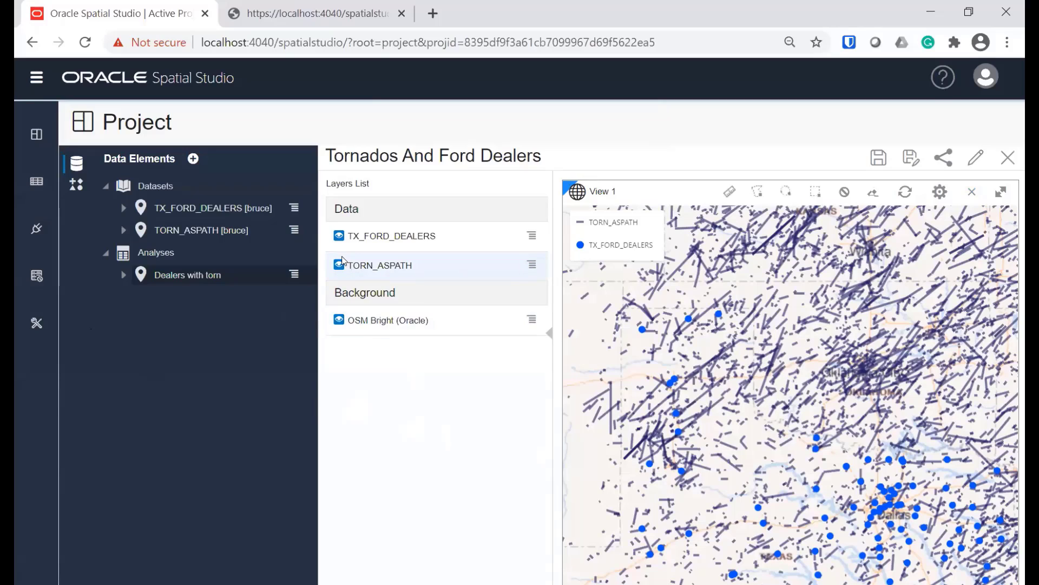
- Hide TX_FORD_DEALERS and add the Dealers with torn layer to the map as red dots
click(341, 237)
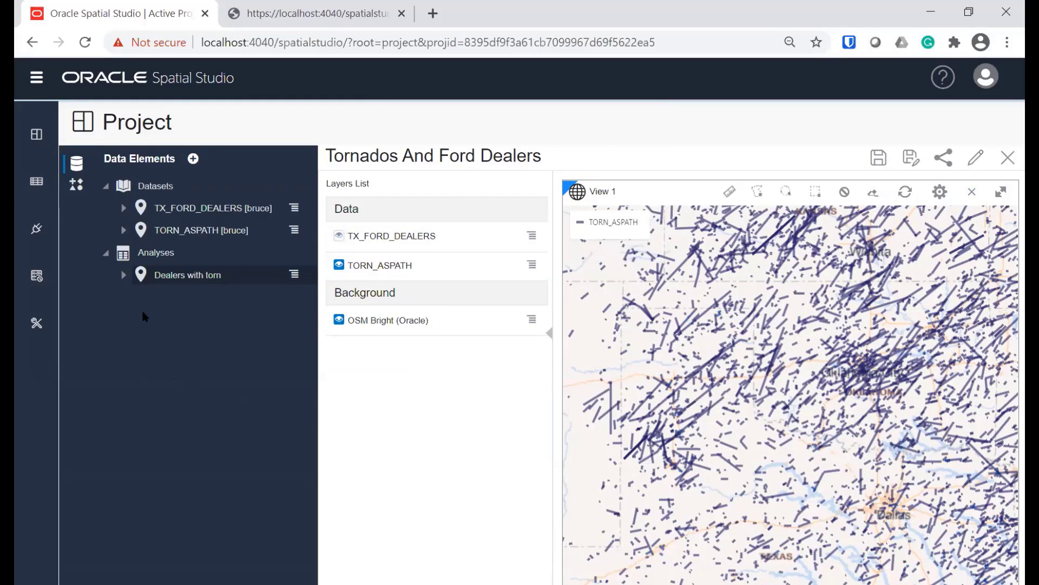
drag(163, 277, 799, 464)
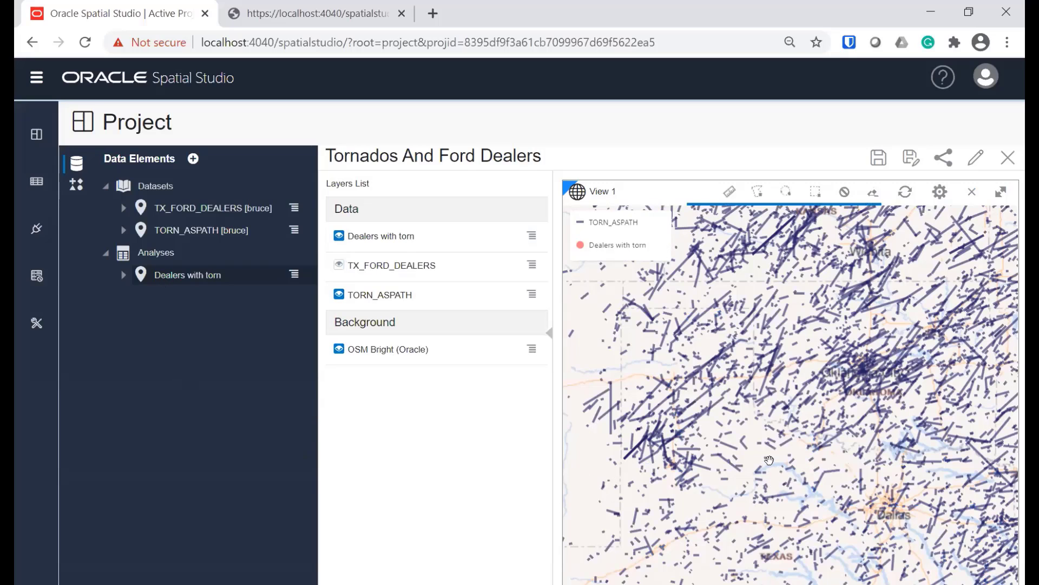
click(313, 406)
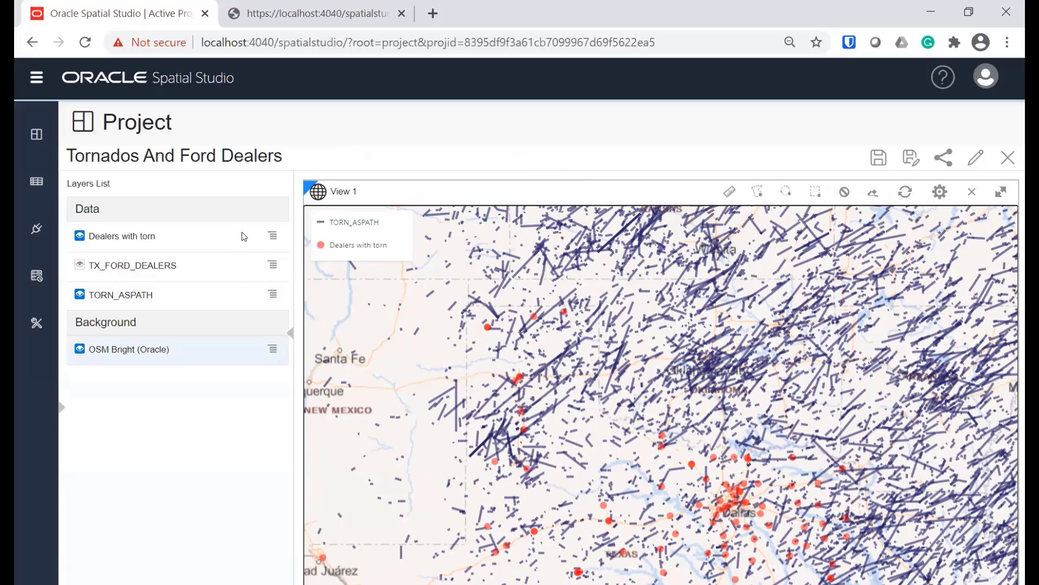
click(272, 237)
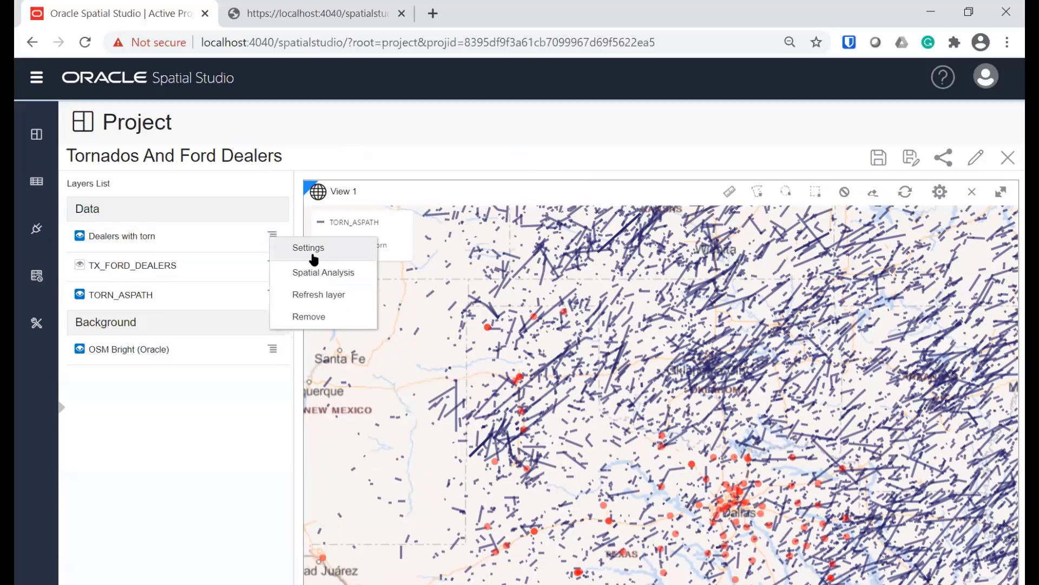
- Make the Dealers with torn circle radius based on the COUNT column
click(312, 253)
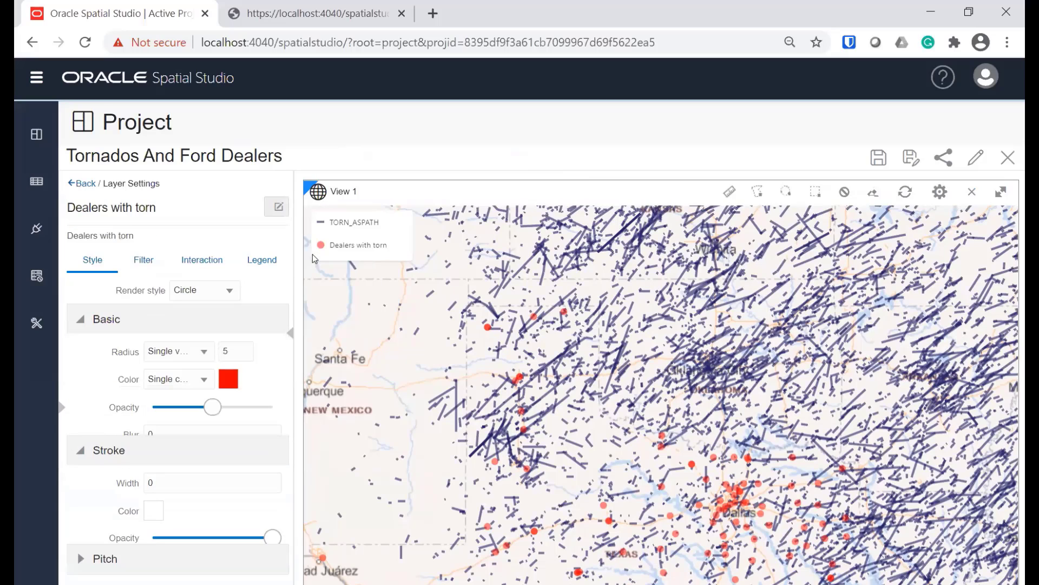
click(204, 355)
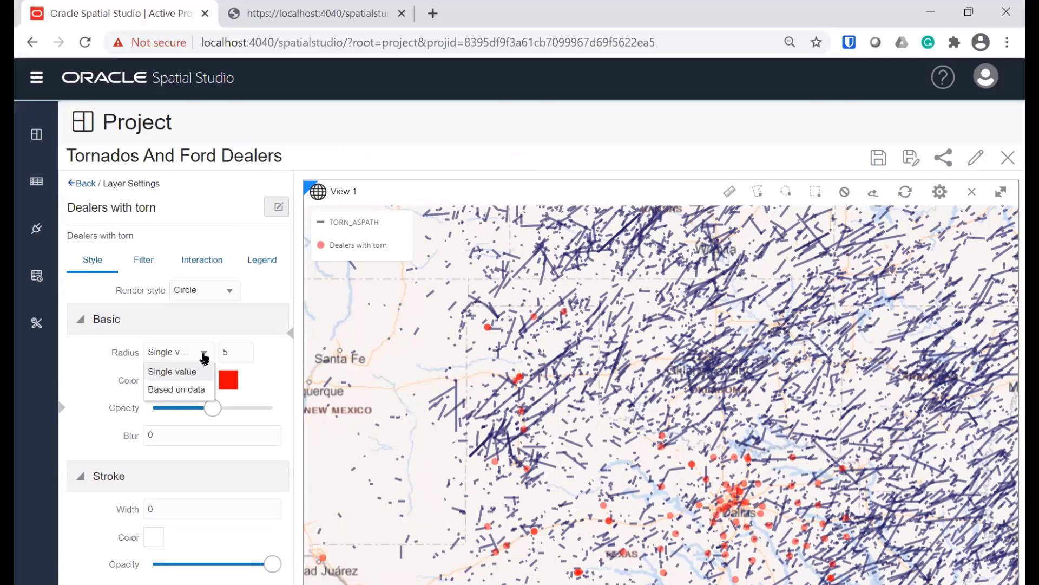
click(169, 392)
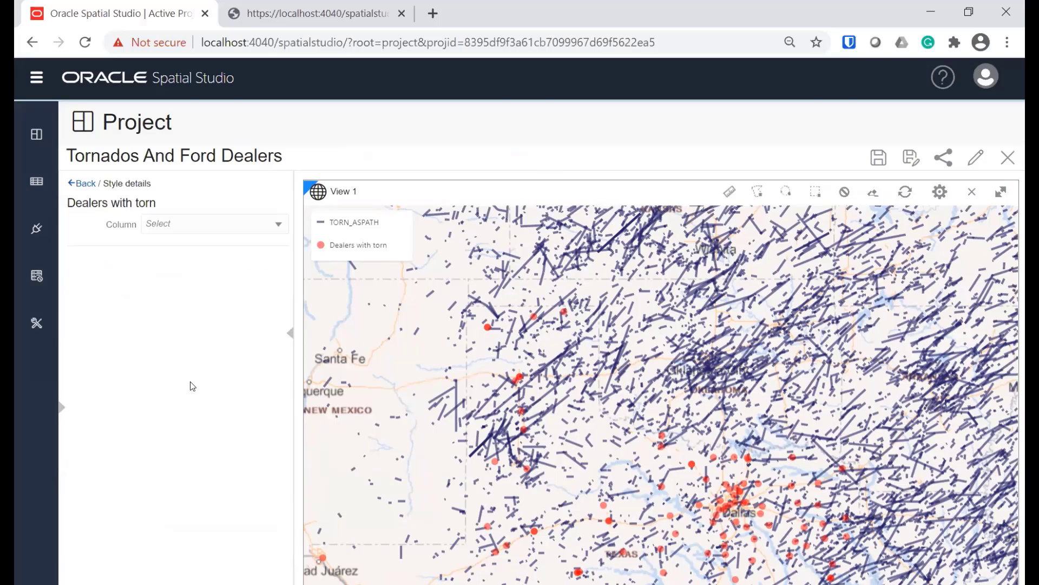
click(274, 232)
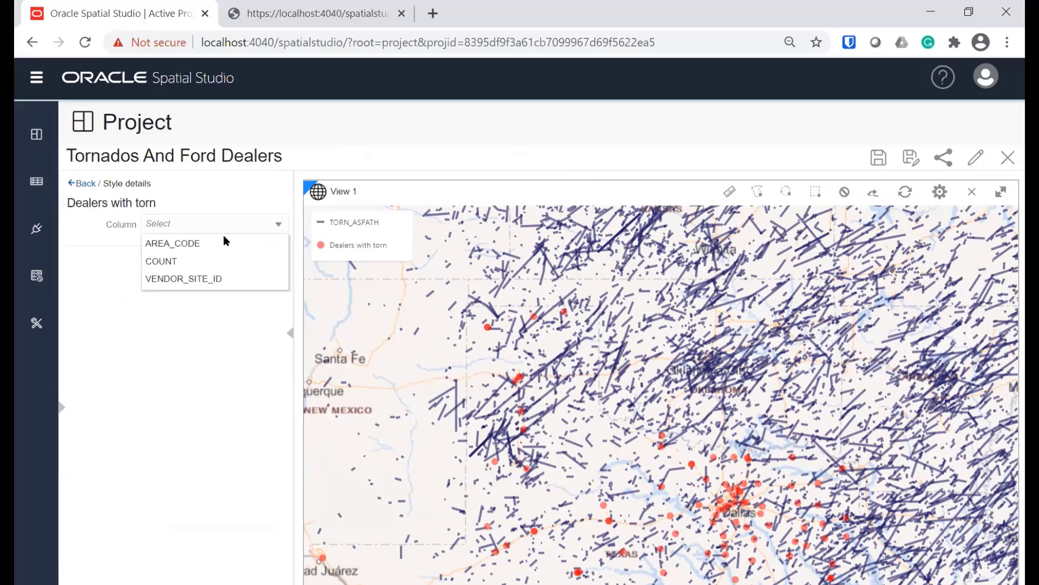
click(177, 262)
- Set the value bin range to minimum 1 and maximum 40
click(190, 266)
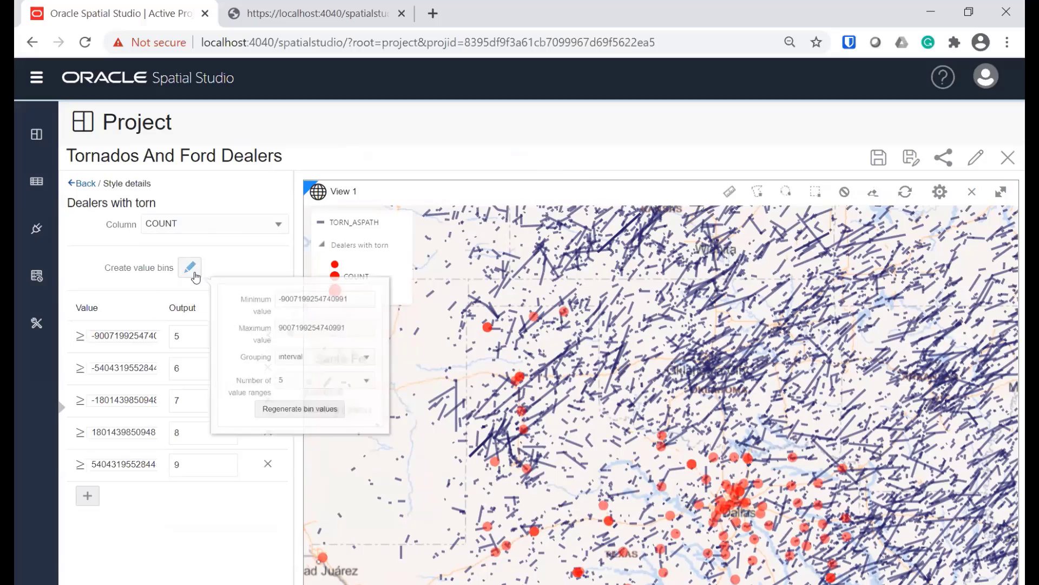
click(265, 307)
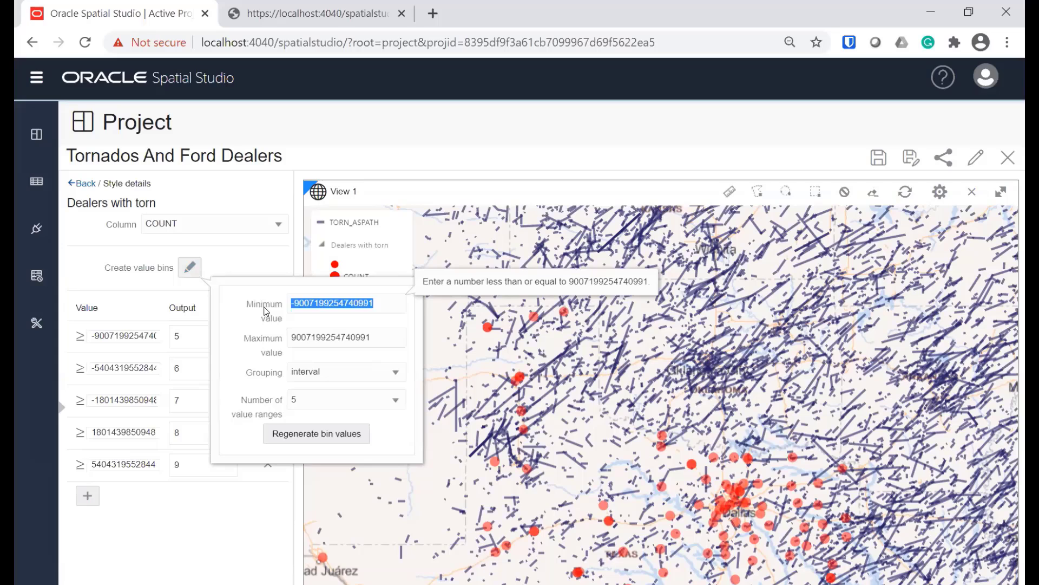
text(1)
key(Tab)
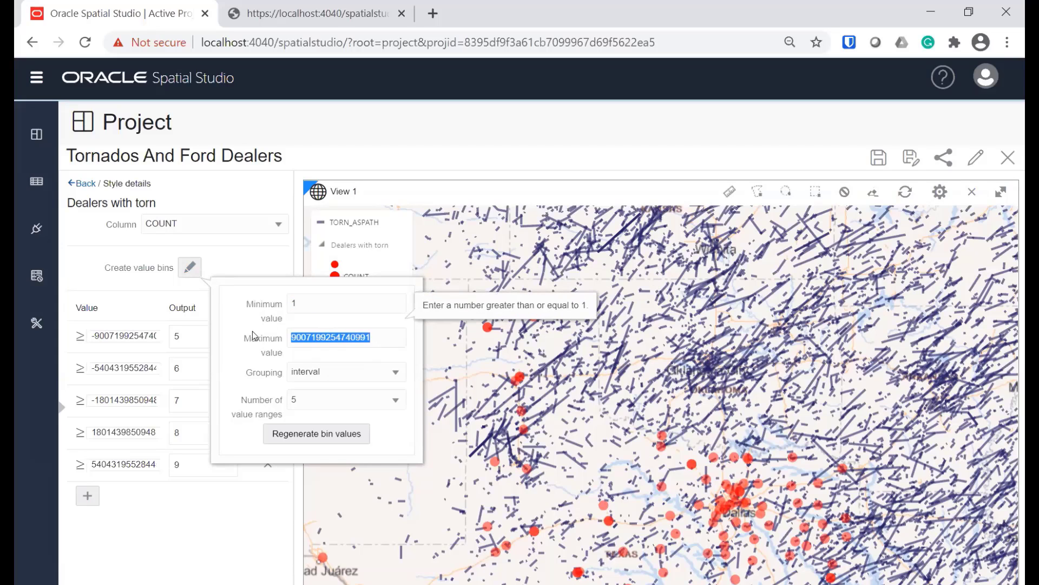
text(40)
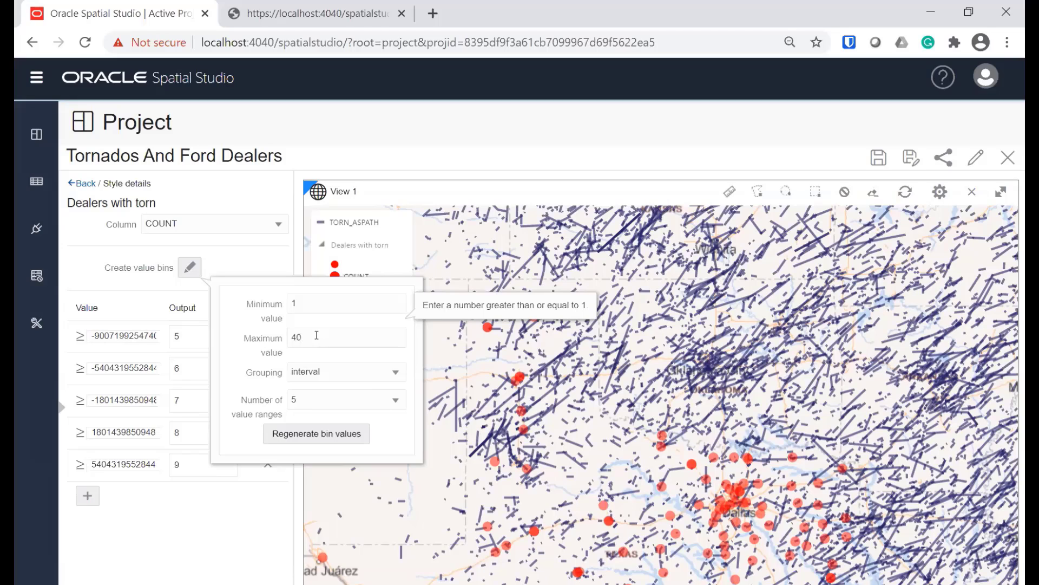
- Regenerate the COUNT bins as five ranges from 1 to 40 and close the bins editor
click(320, 436)
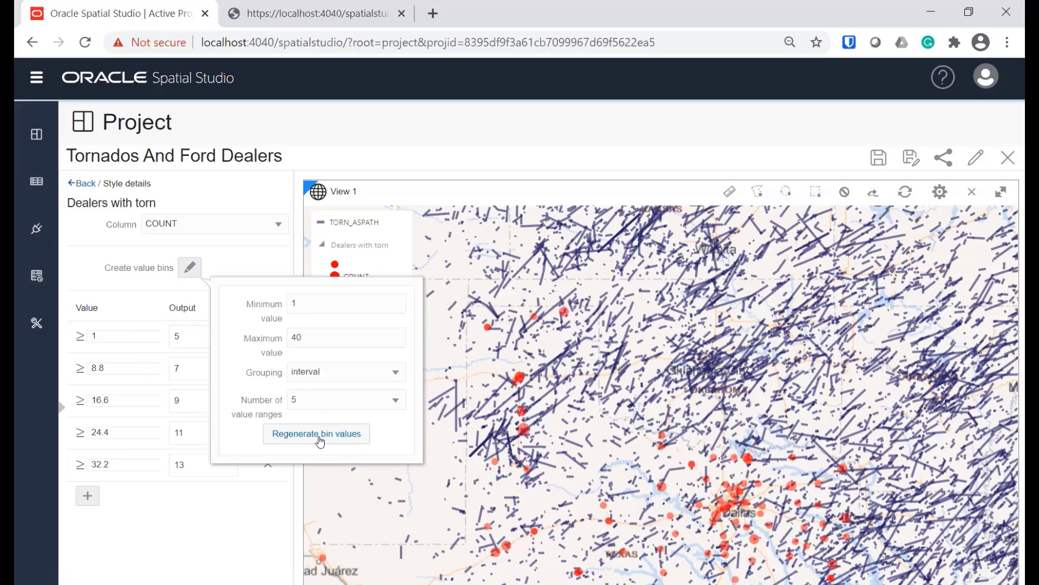
click(199, 523)
scroll(590, 427, up, 1)
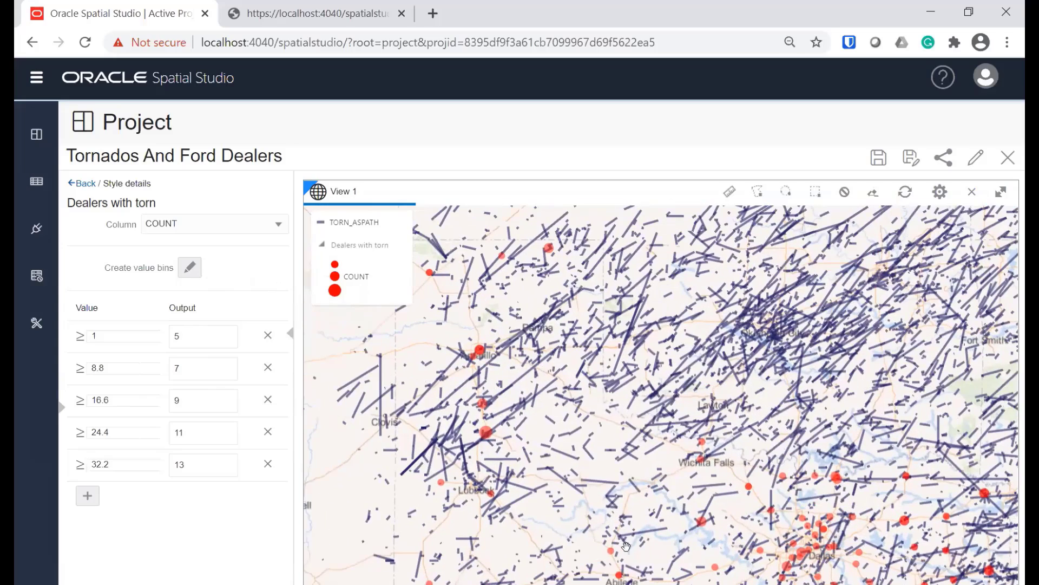
scroll(664, 568, down, 1)
- Pan and zoom the map across central Texas to the Dallas area
drag(646, 564, 622, 527)
drag(701, 563, 662, 521)
drag(719, 580, 658, 533)
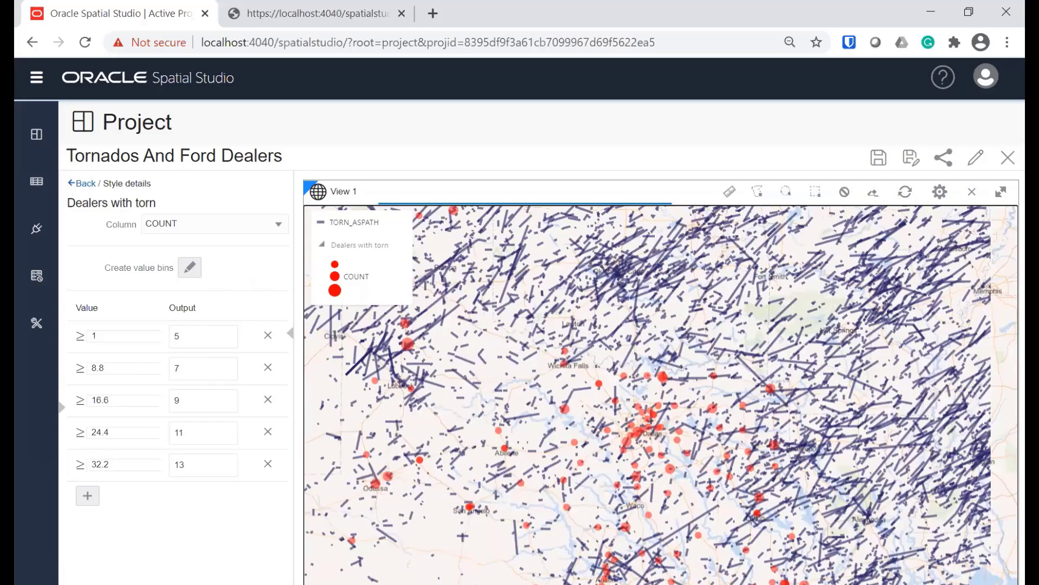
scroll(659, 582, up, 3)
scroll(660, 582, up, 3)
drag(597, 474, 586, 434)
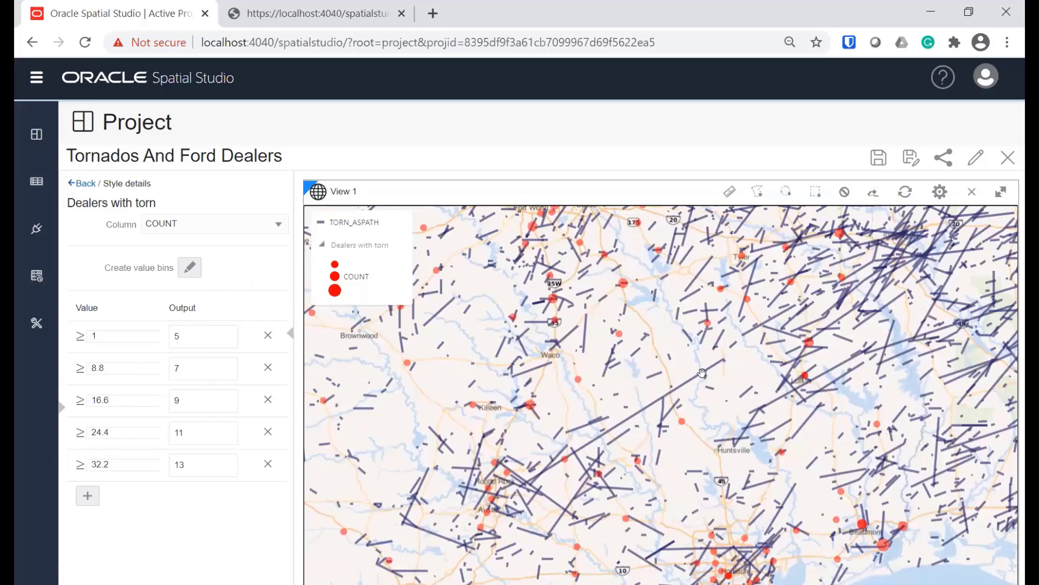
drag(661, 493, 763, 501)
drag(598, 458, 640, 465)
scroll(640, 460, down, 3)
scroll(780, 473, down, 2)
drag(702, 498, 679, 567)
drag(379, 354, 402, 432)
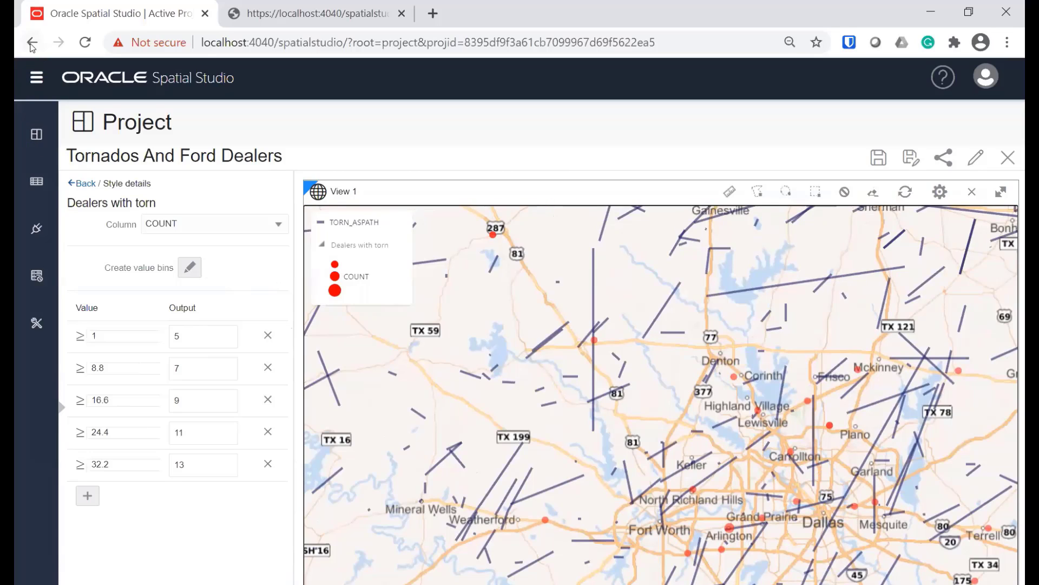
- Leave Tornados And Ford Dealers without saving, cancel an import, and export Major Earthquakes
click(34, 136)
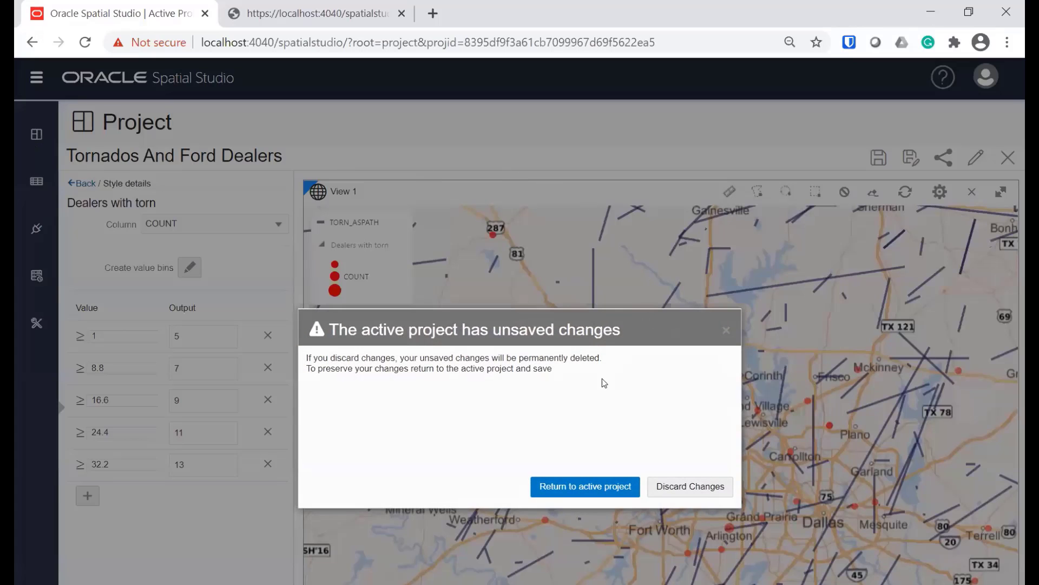
click(672, 489)
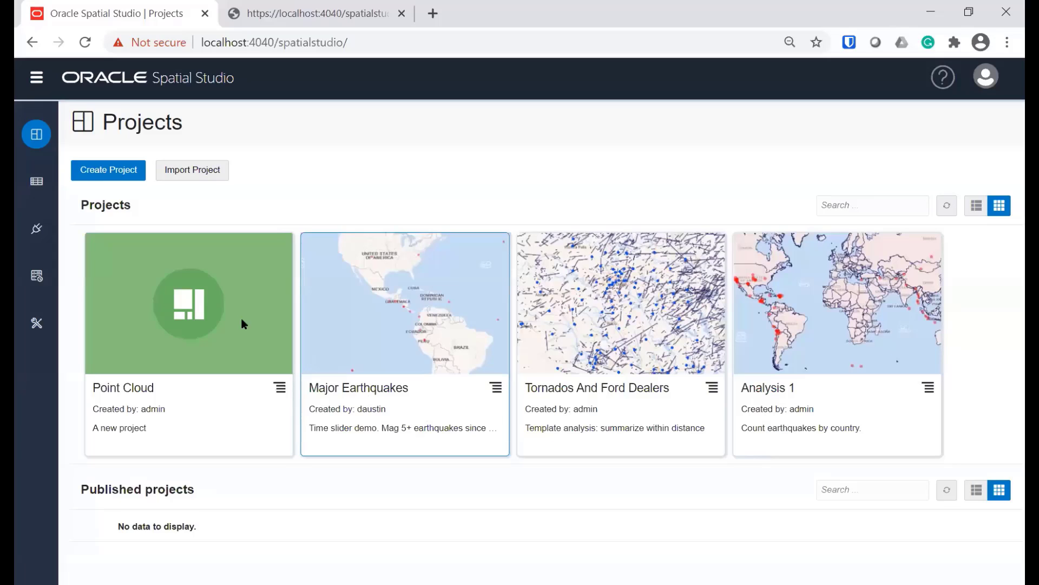
click(194, 174)
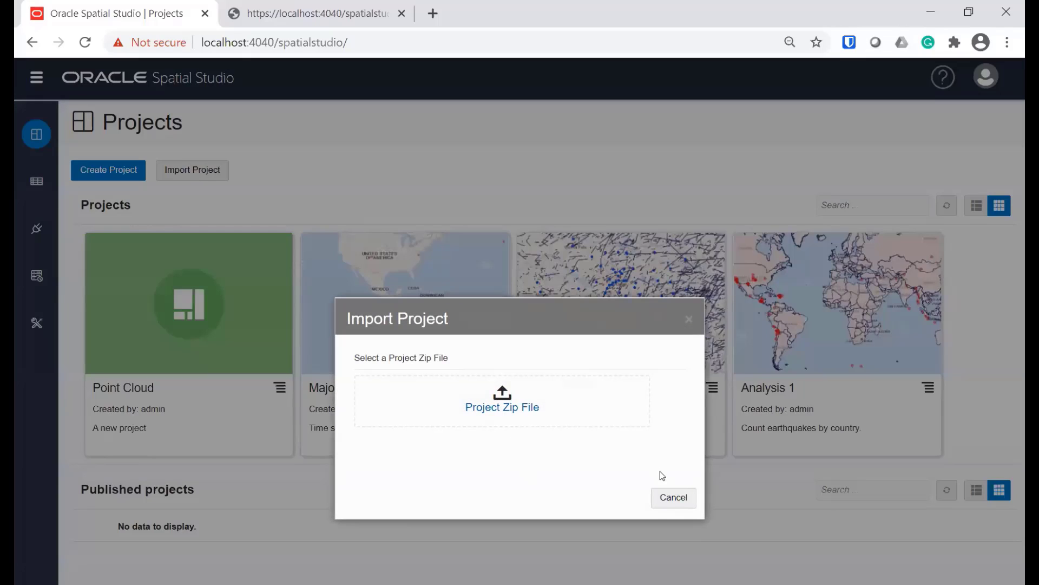
click(676, 501)
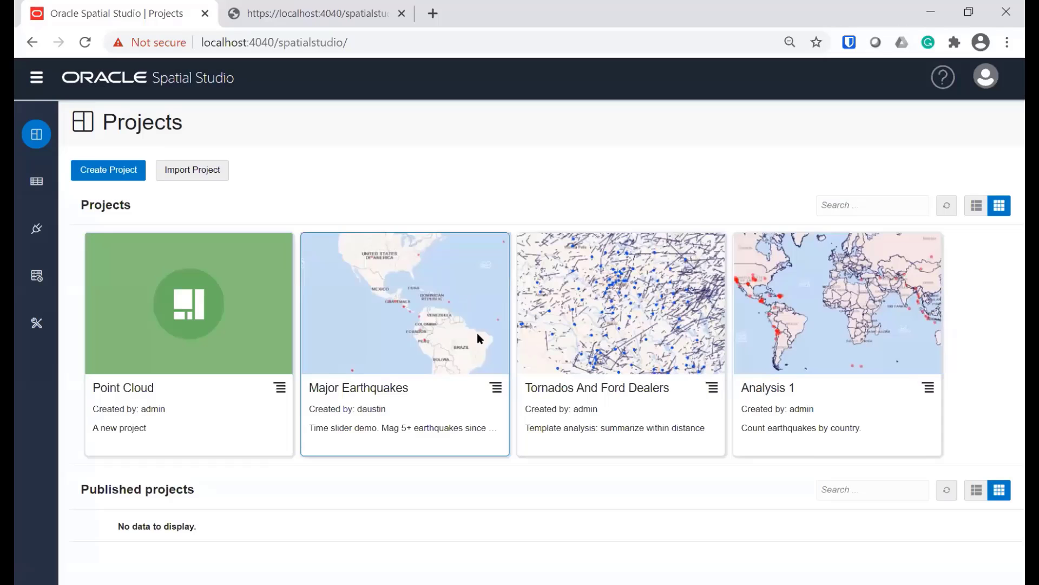
click(494, 387)
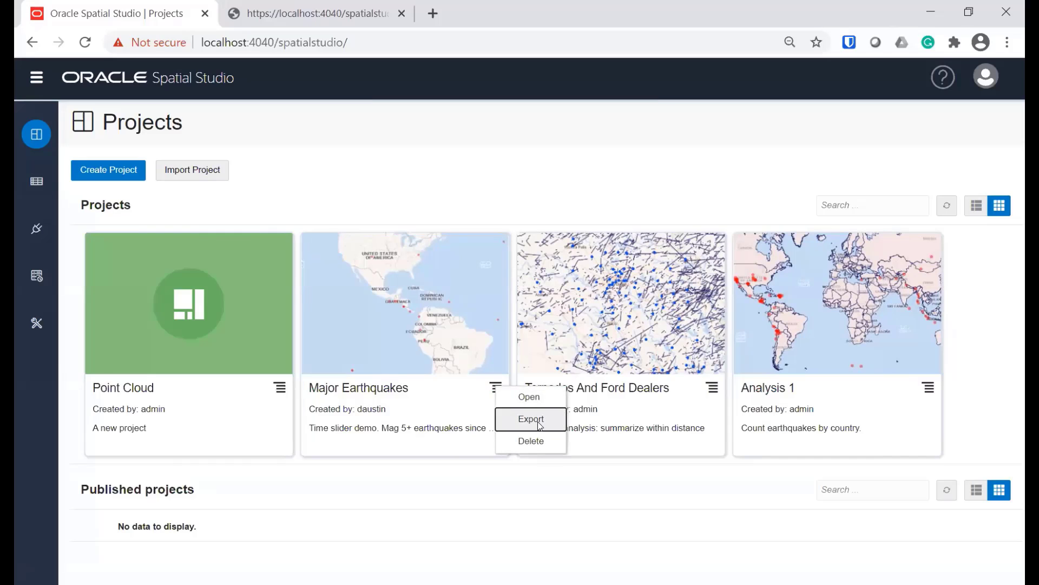
click(538, 423)
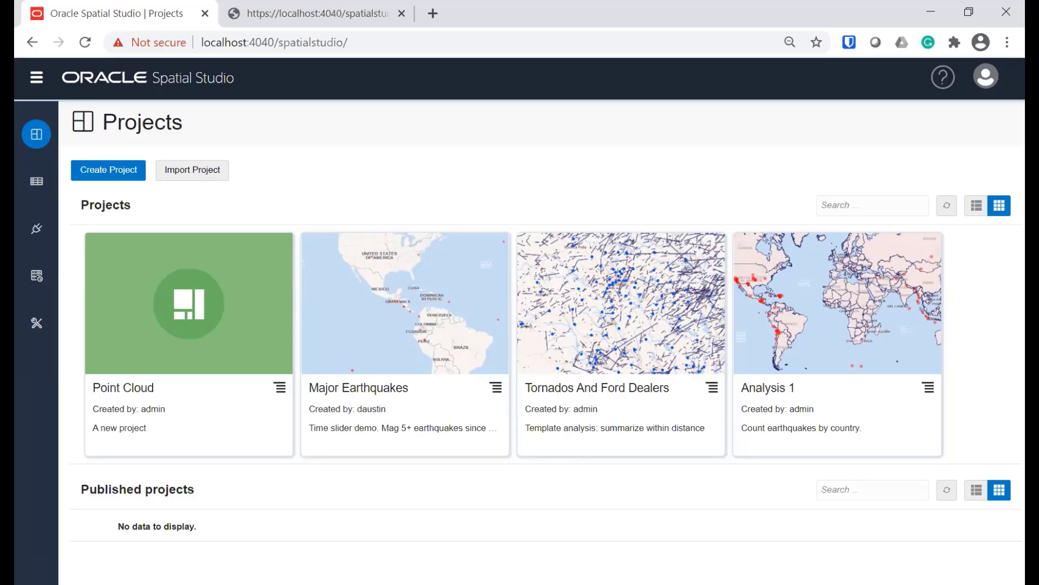
click(194, 170)
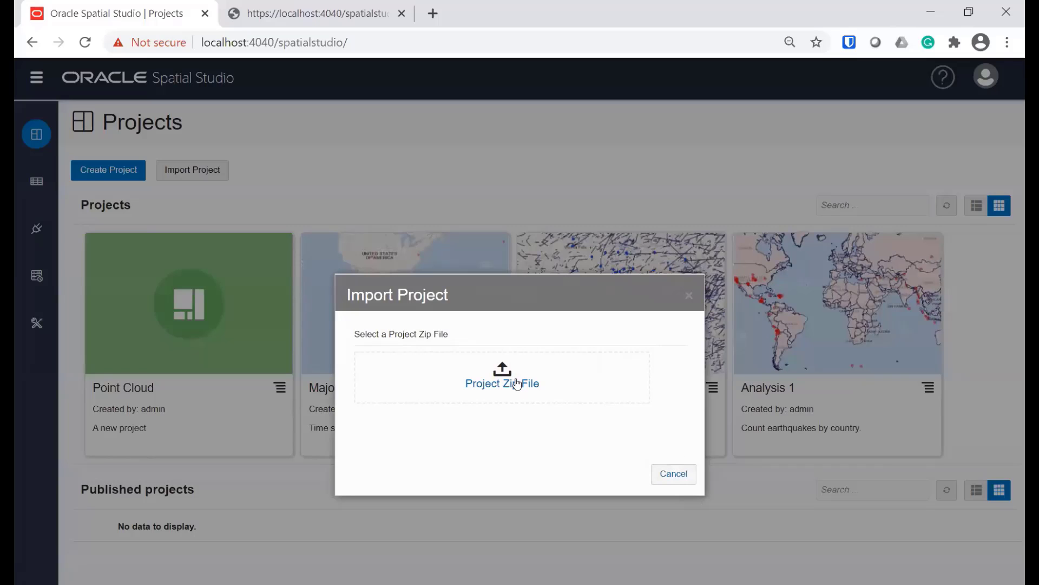
click(655, 478)
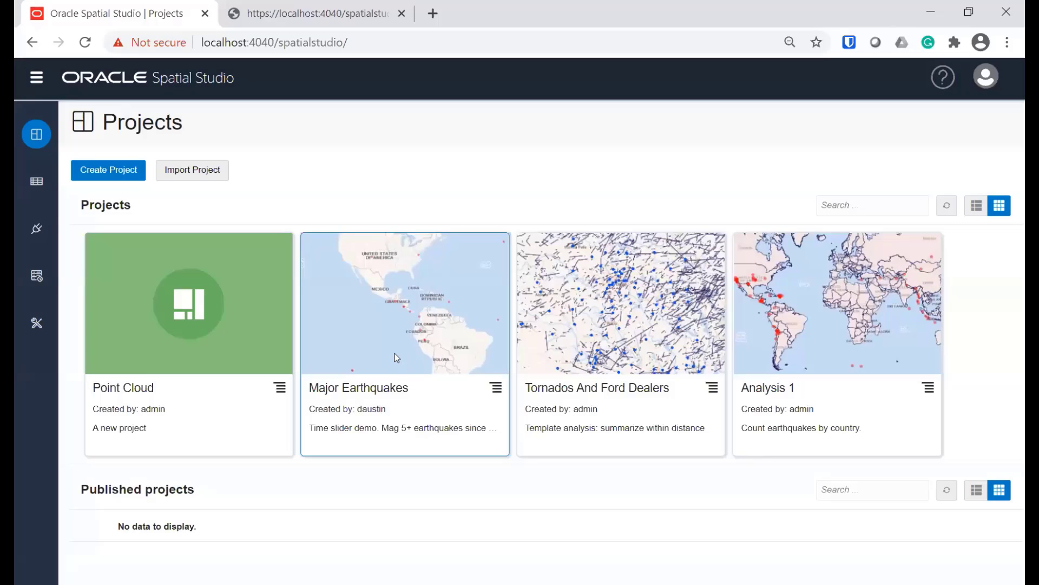
click(396, 356)
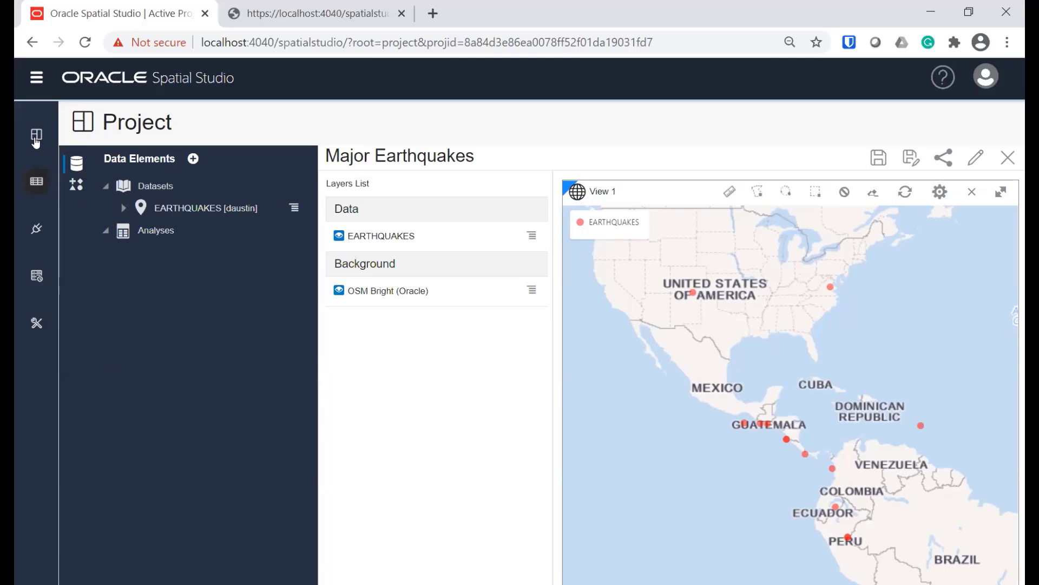
click(36, 134)
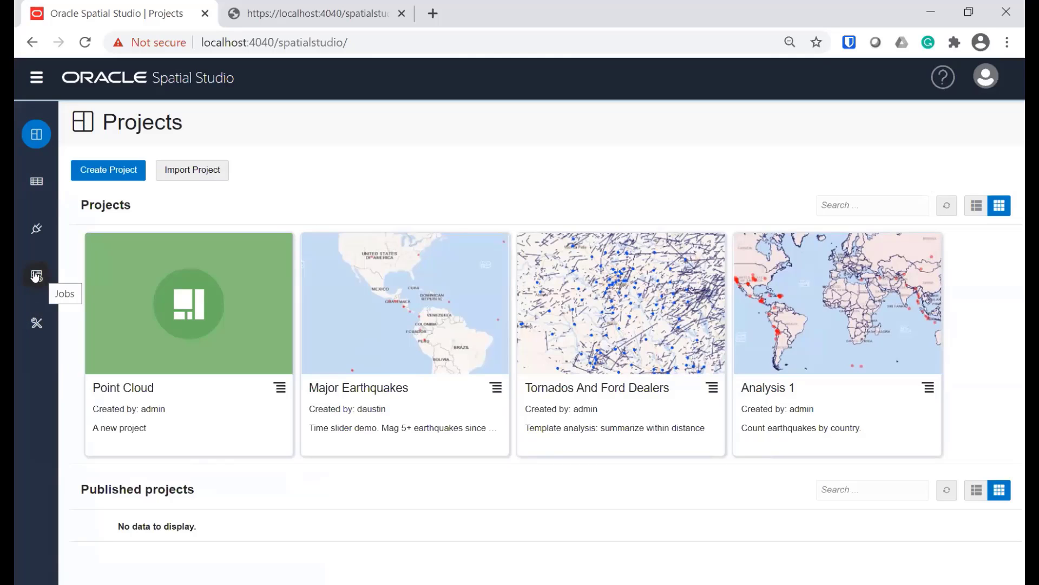
- Open the Administration General settings and scroll down to the Brand Manager section
click(37, 323)
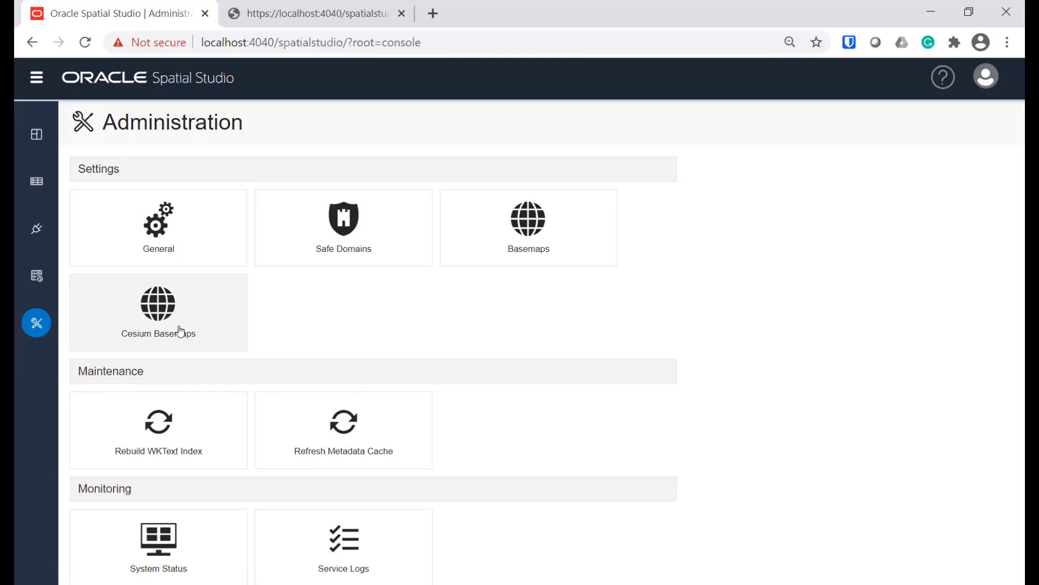
click(164, 230)
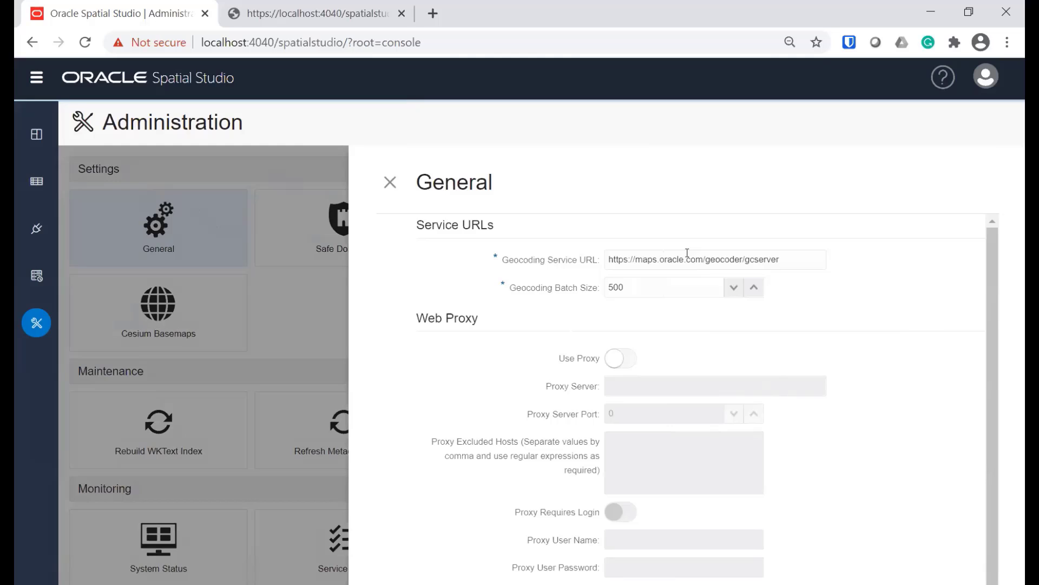
scroll(784, 429, down, 3)
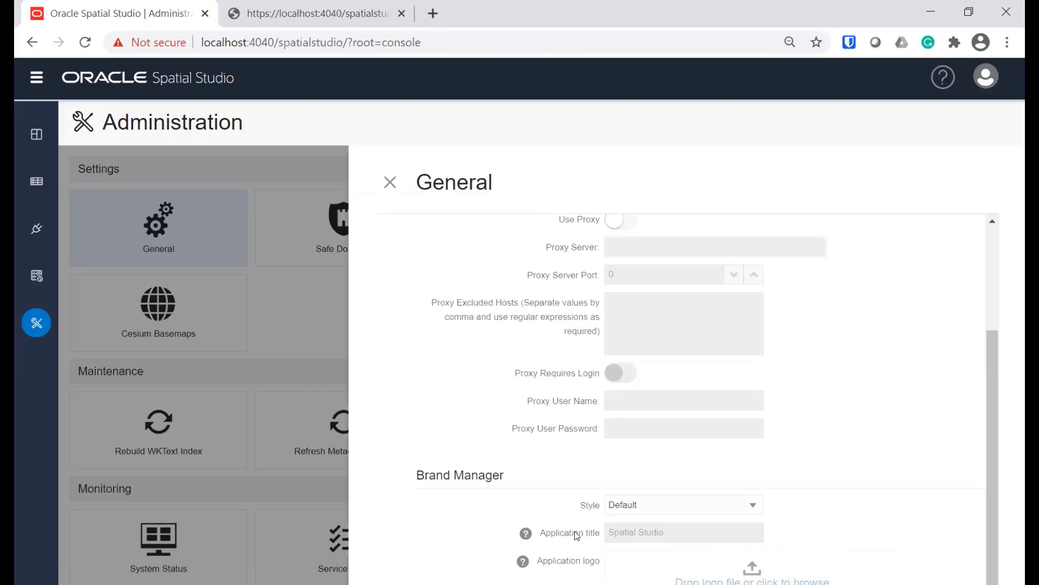
- Set the branding style to Custom with application title 'Iceland Tours'
click(654, 504)
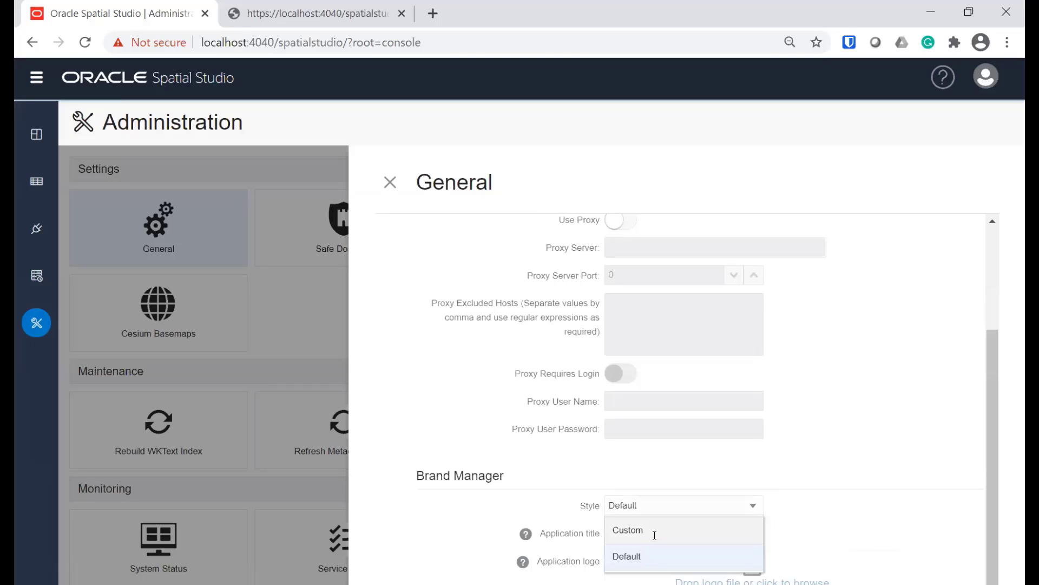
click(656, 531)
drag(669, 532, 624, 528)
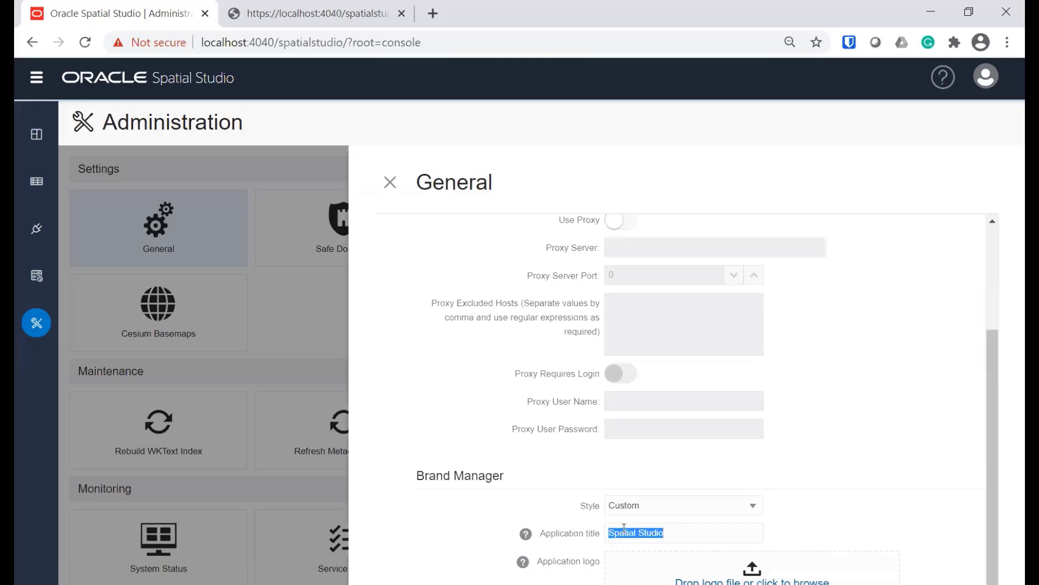
text(Iceland)
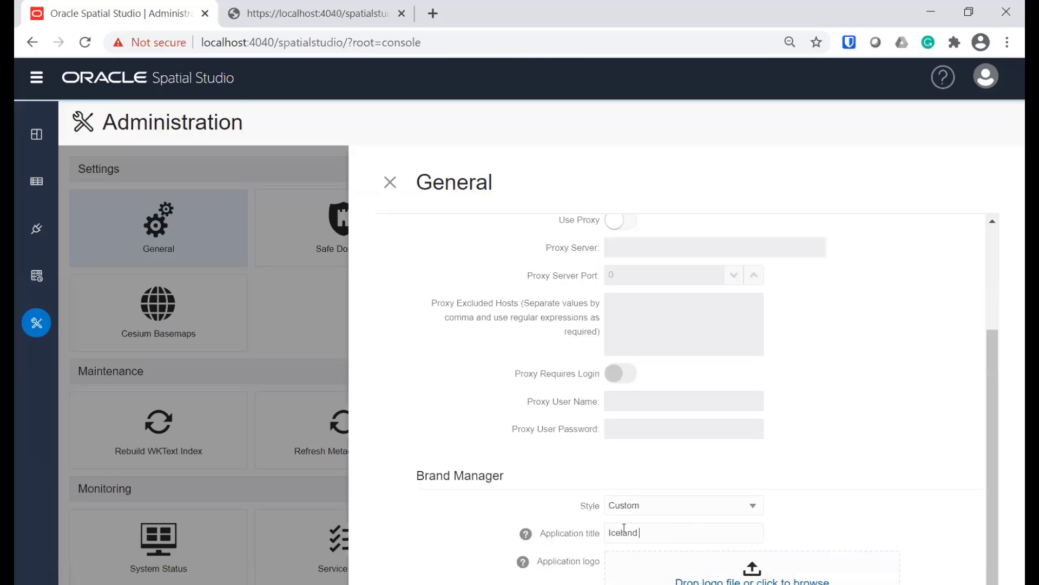
text( Tours)
- Choose iceland.png as the application logo, save the settings, and reload to apply the branding
click(735, 581)
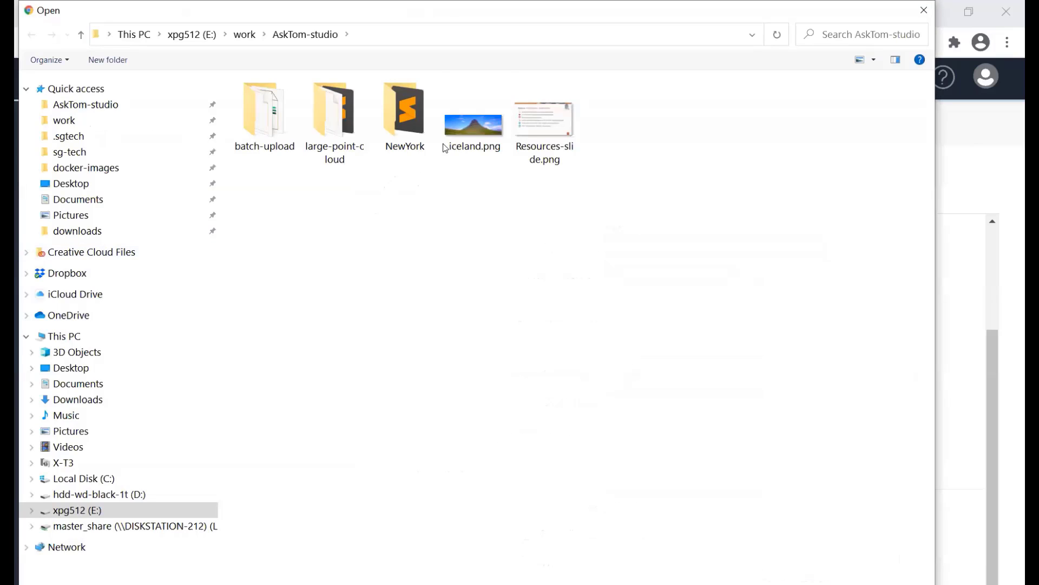
click(479, 134)
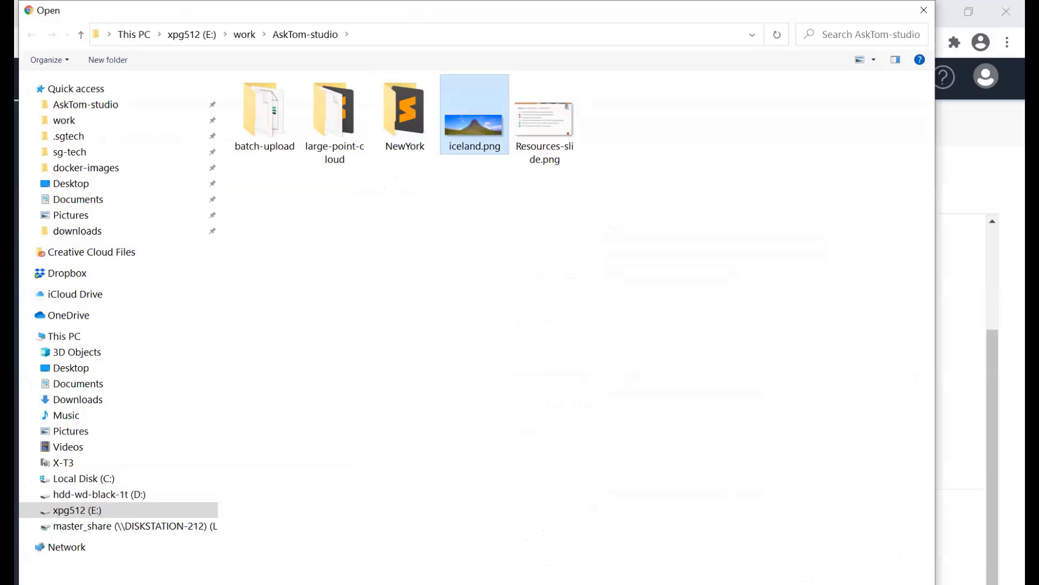
click(822, 584)
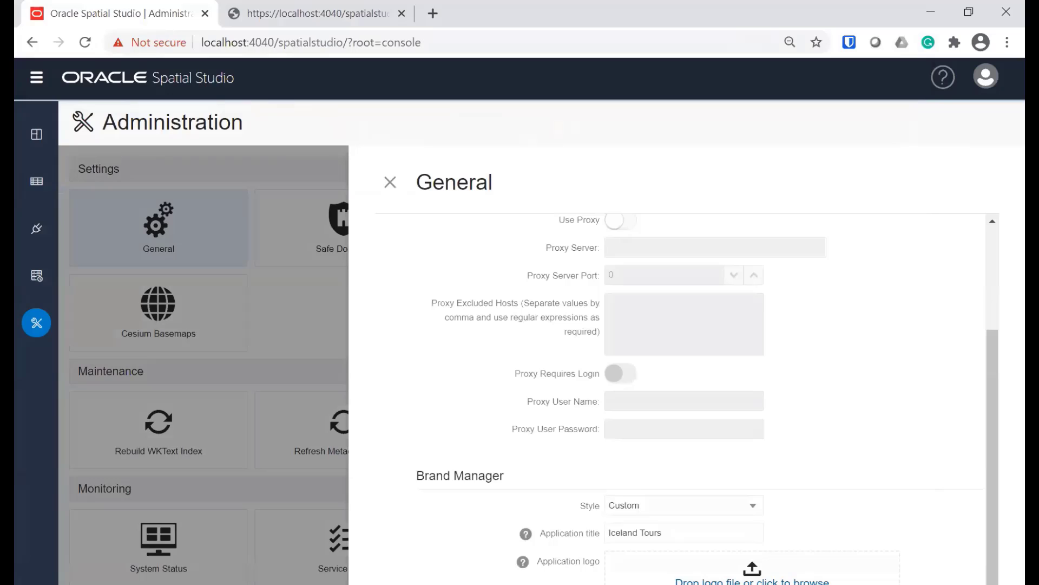
click(969, 584)
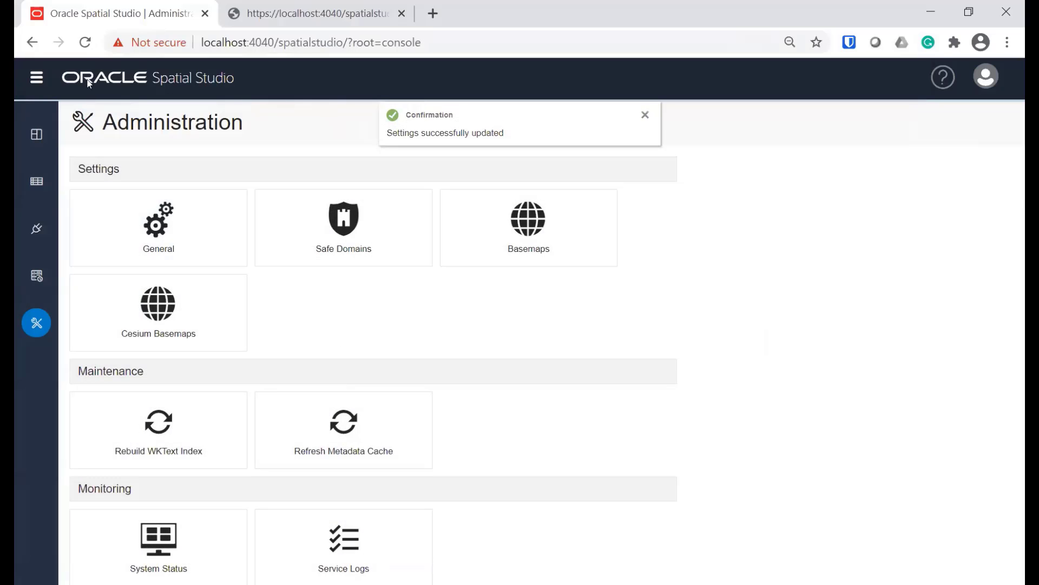
click(84, 46)
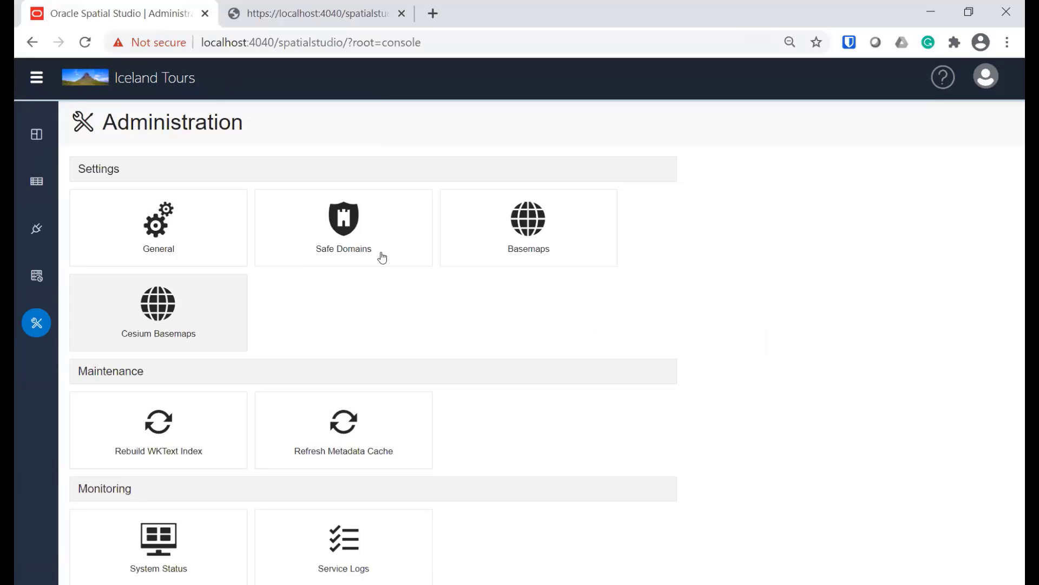
click(161, 226)
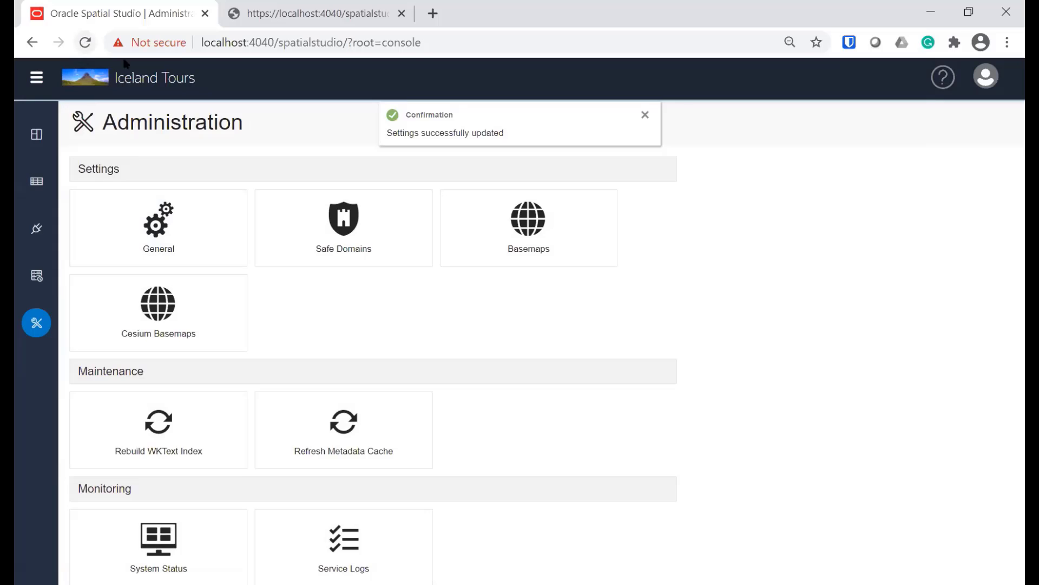
- Reload the Administration page so the default header branding returns
click(85, 42)
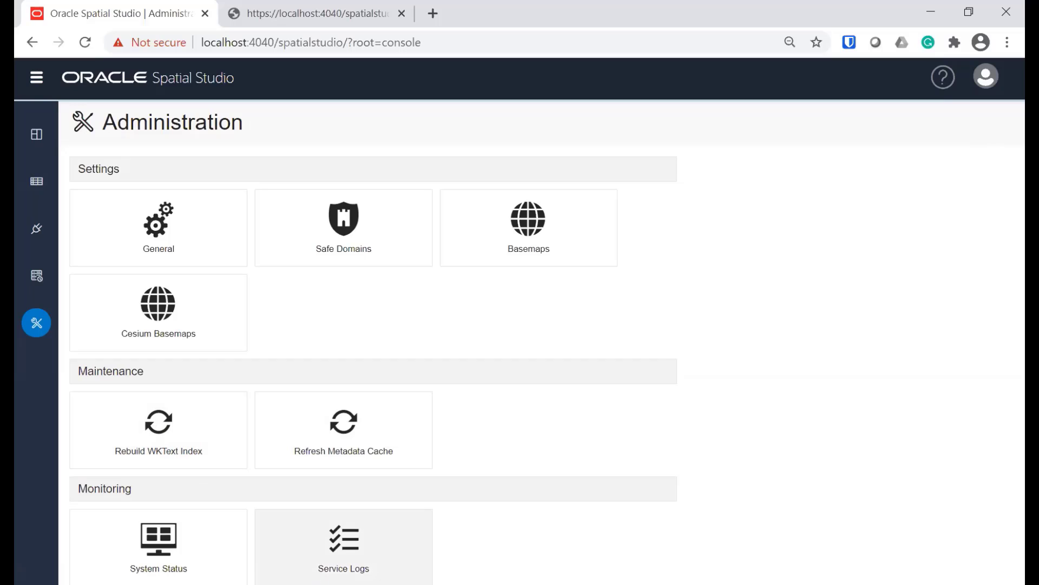
- Browse the System Status properties such as ucpMaxPoolSize 64 and ucpAvailableConnections 7
click(185, 580)
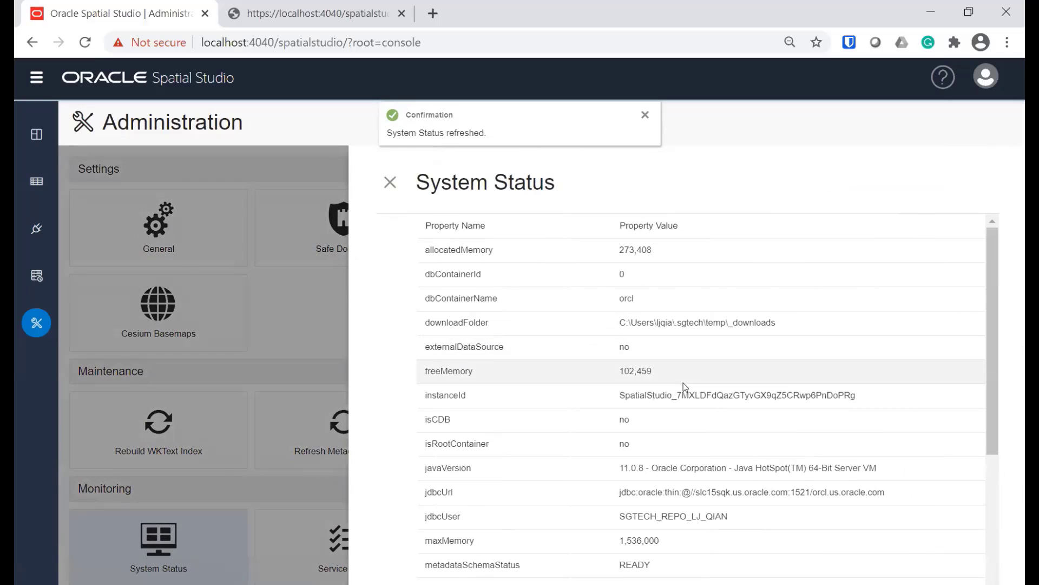
scroll(684, 382, down, 10)
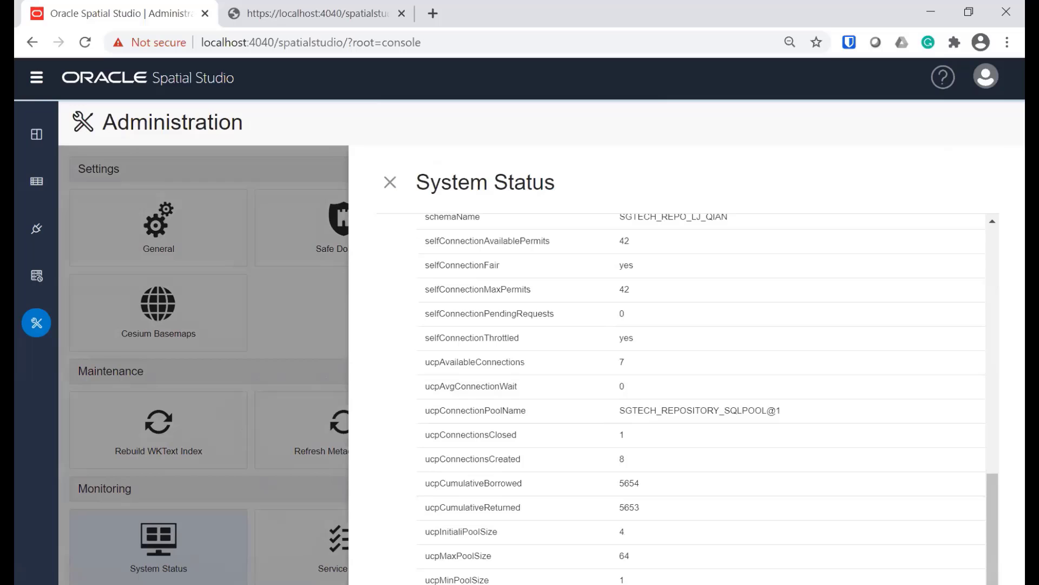
scroll(792, 327, up, 10)
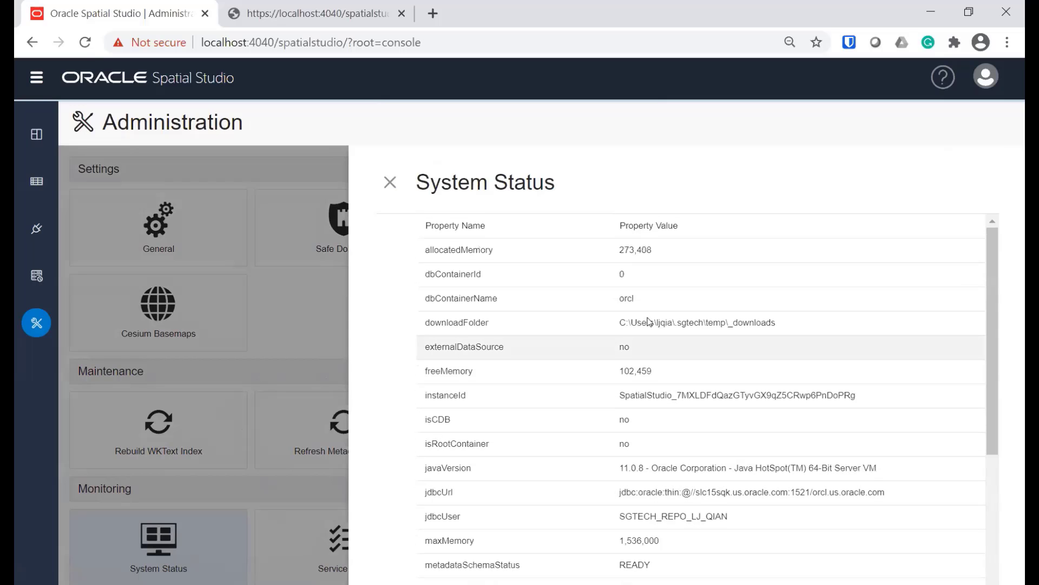
drag(791, 327, 613, 327)
scroll(745, 531, down, 10)
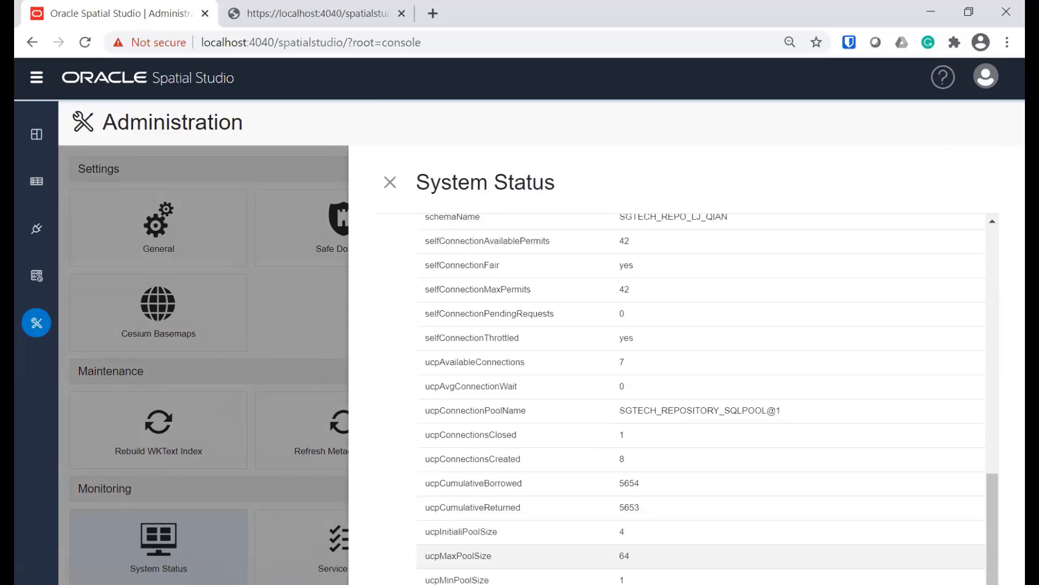
click(181, 560)
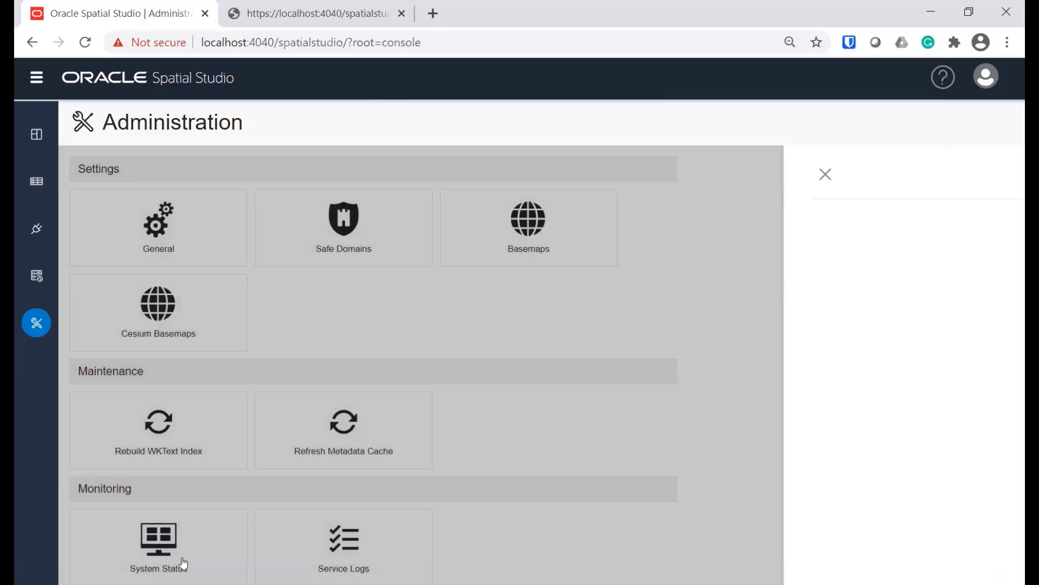
click(355, 544)
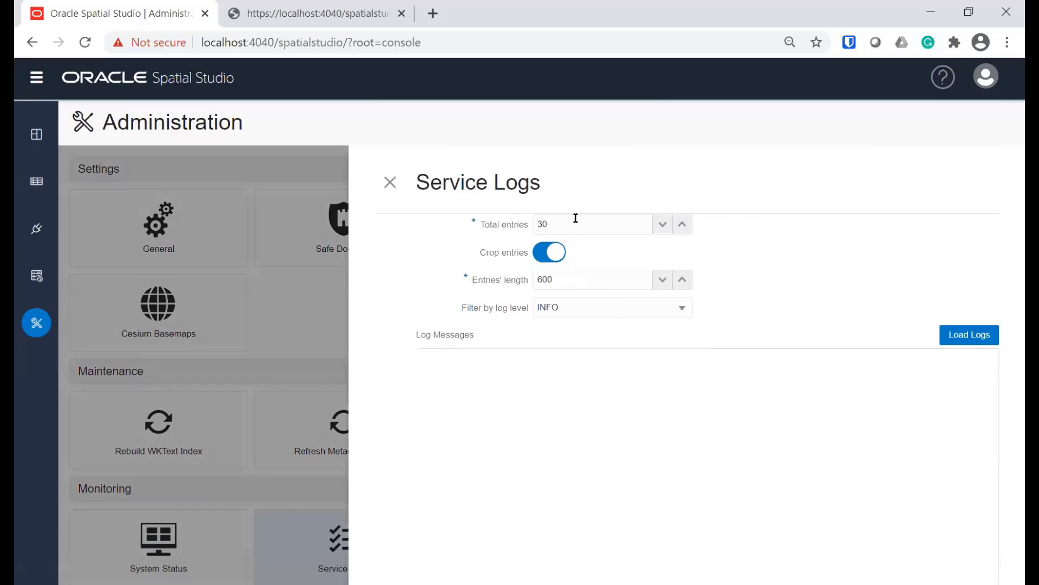
click(971, 334)
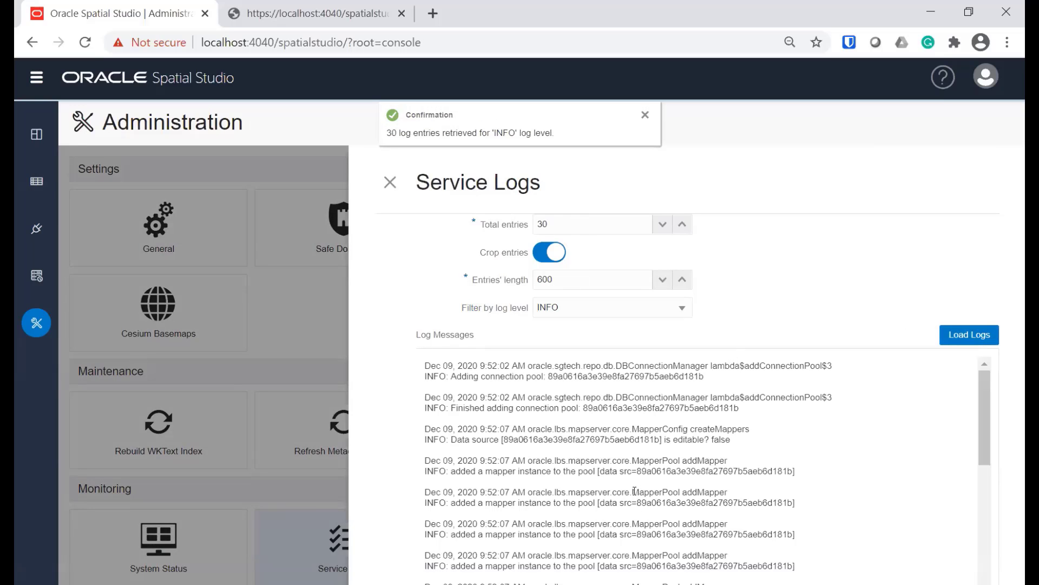
click(645, 114)
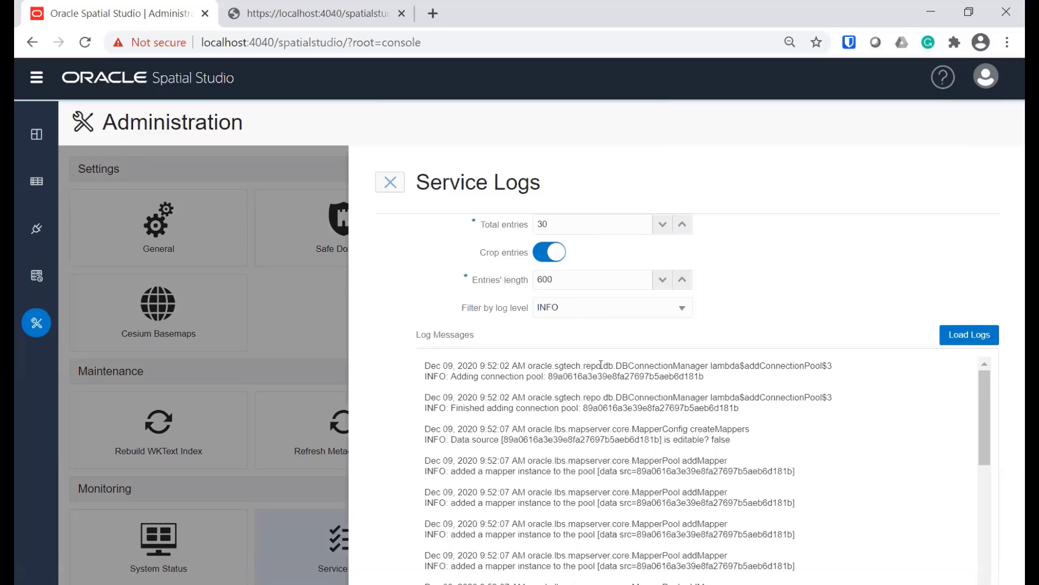
click(390, 183)
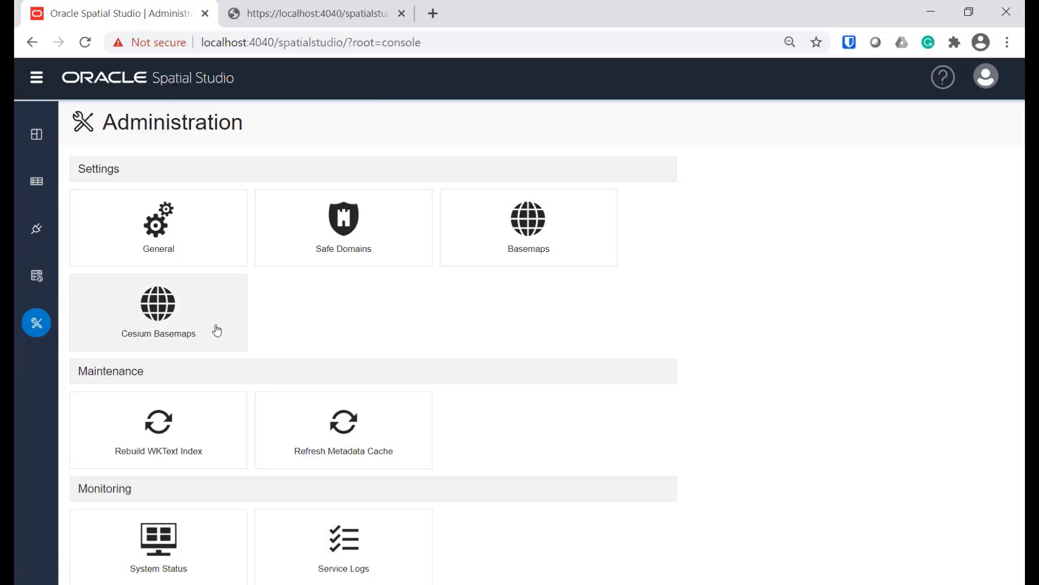
click(182, 315)
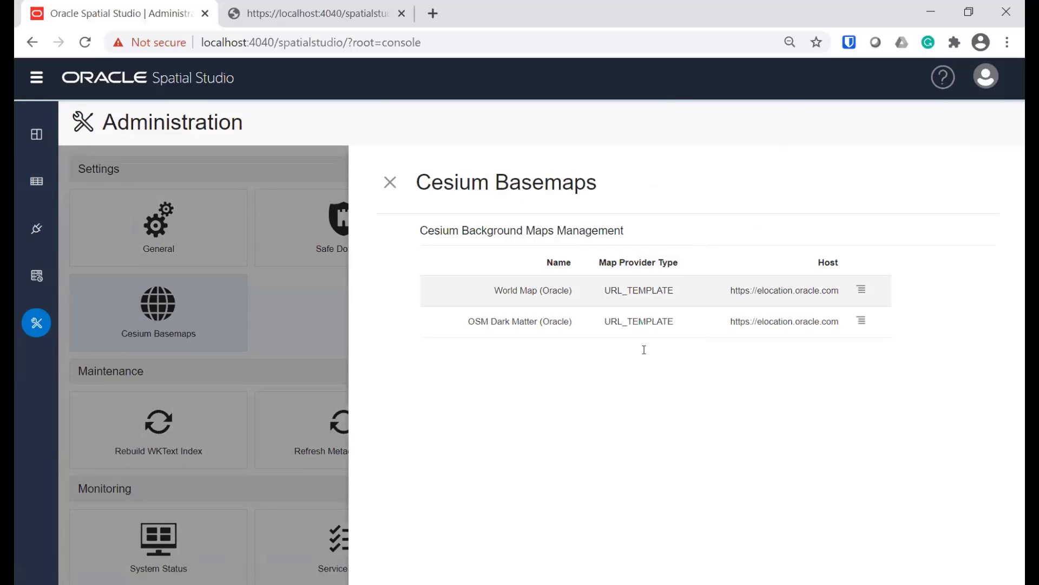
click(389, 185)
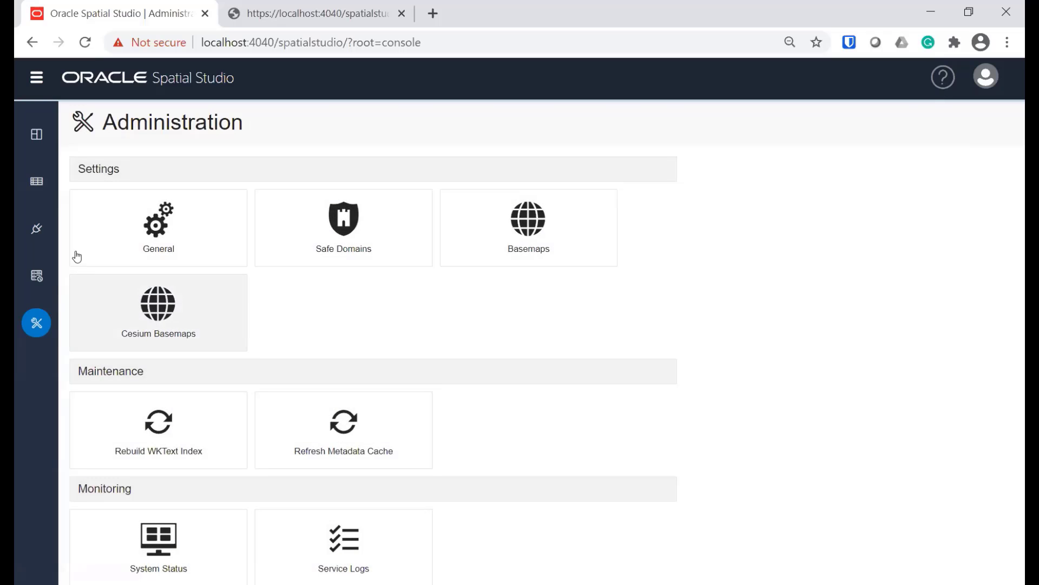
- Open the COUNTRIES dataset's properties from the Datasets list and show its Spatial Validation tab
click(37, 136)
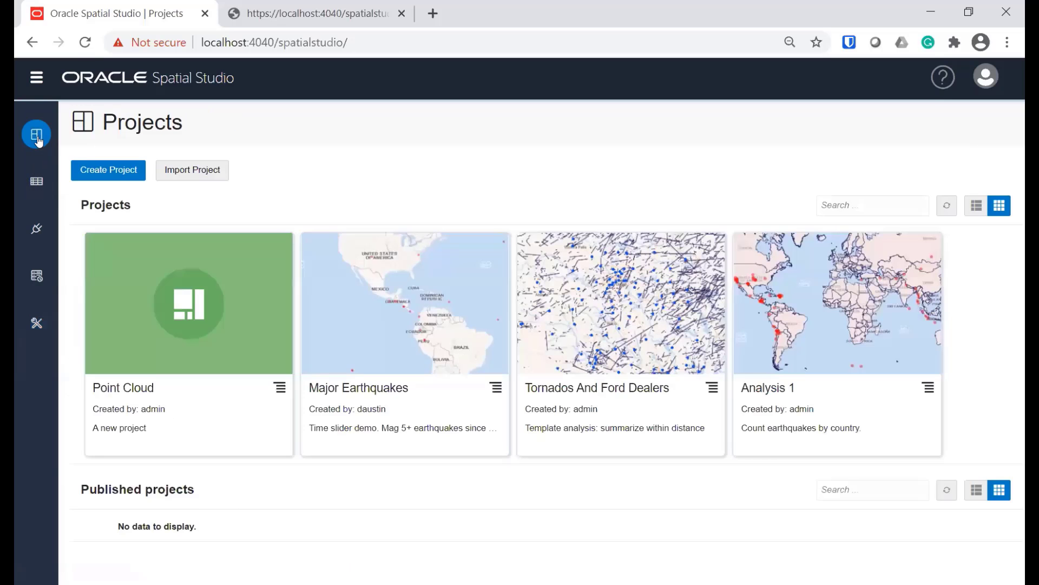
click(39, 187)
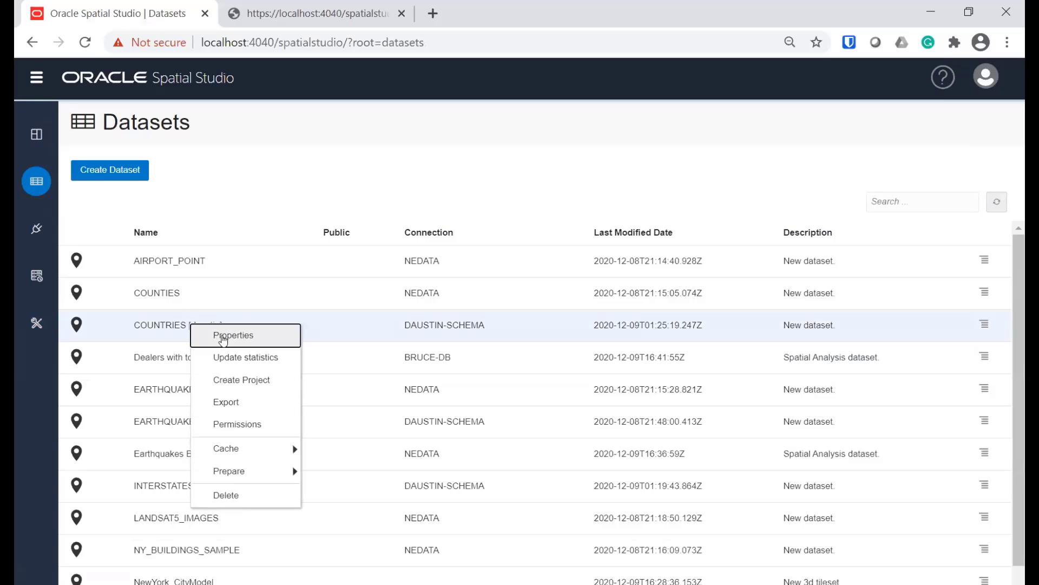
click(221, 336)
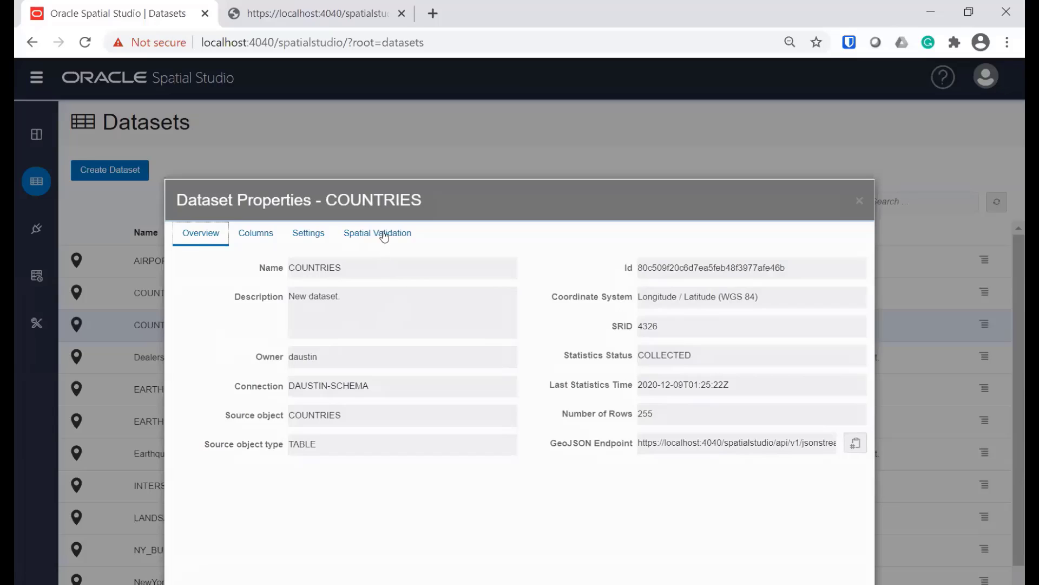
click(384, 237)
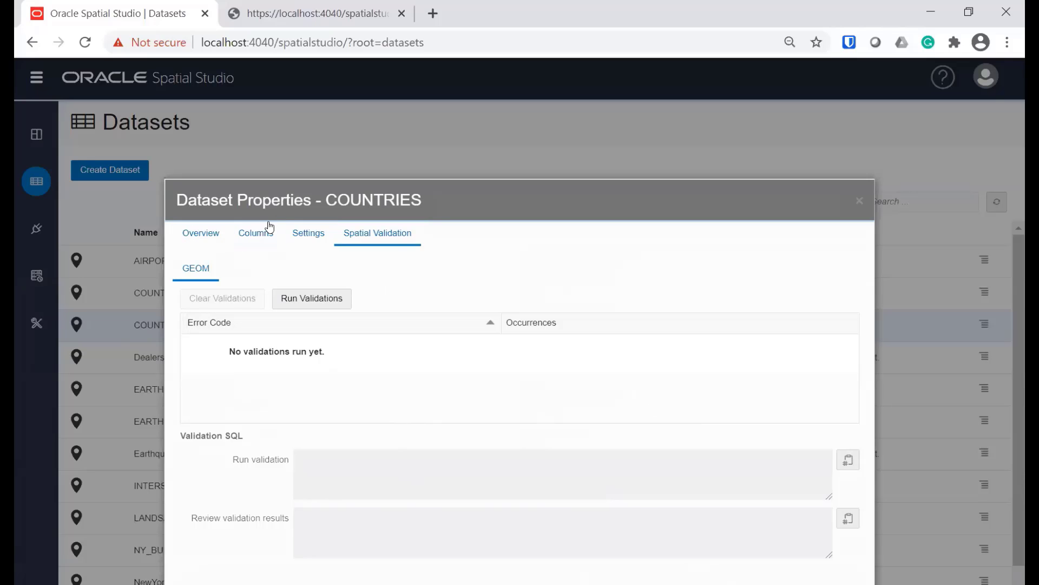
- Run validations on COUNTRIES and inspect the polygon boundary error description
click(320, 299)
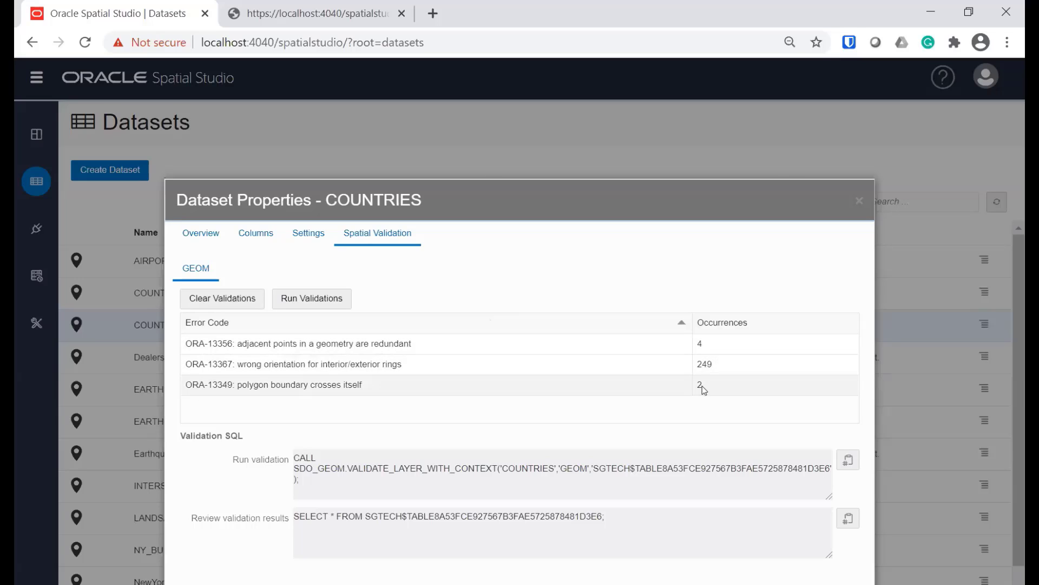
drag(246, 385, 401, 386)
click(401, 385)
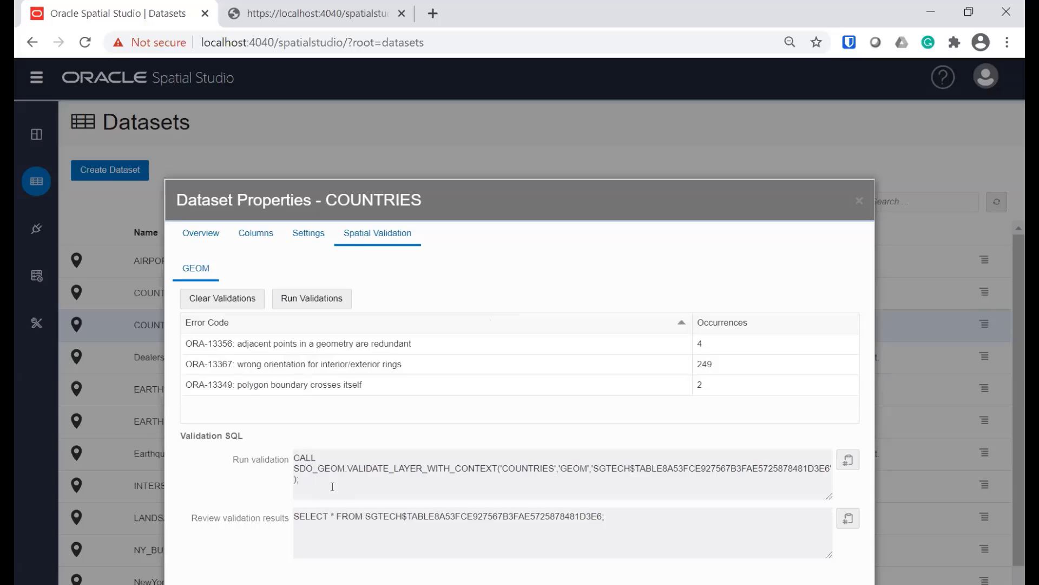
- Review the validation SQL, results query and results table name, then close the properties
drag(319, 483, 280, 463)
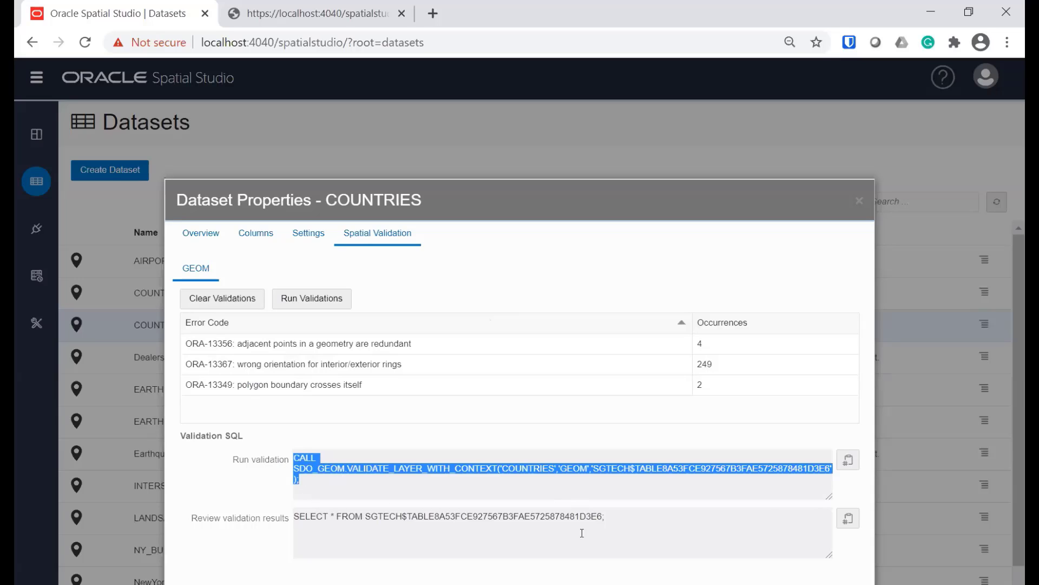
click(558, 520)
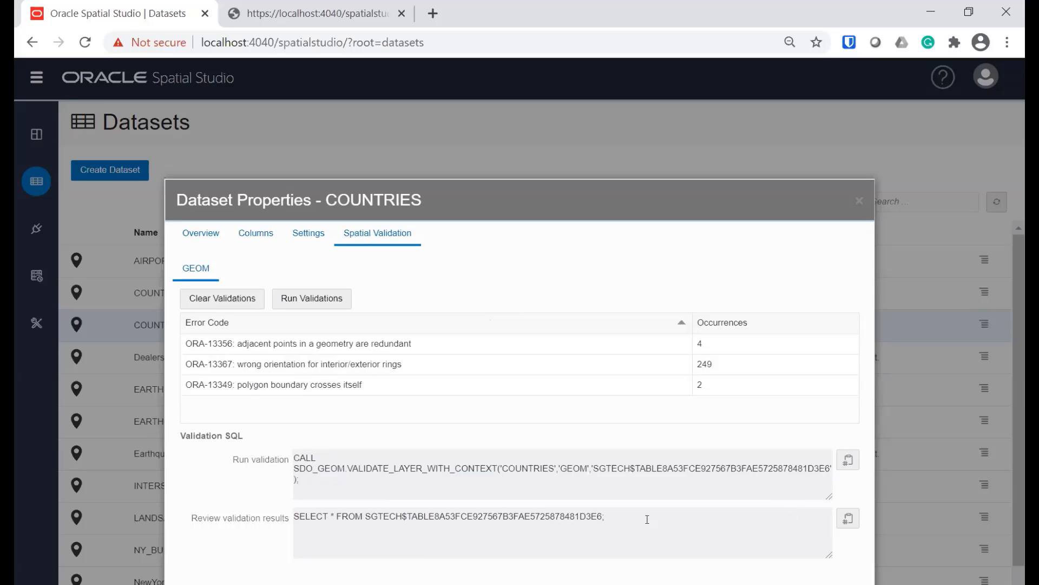
drag(647, 520, 249, 519)
click(417, 516)
drag(364, 516, 648, 514)
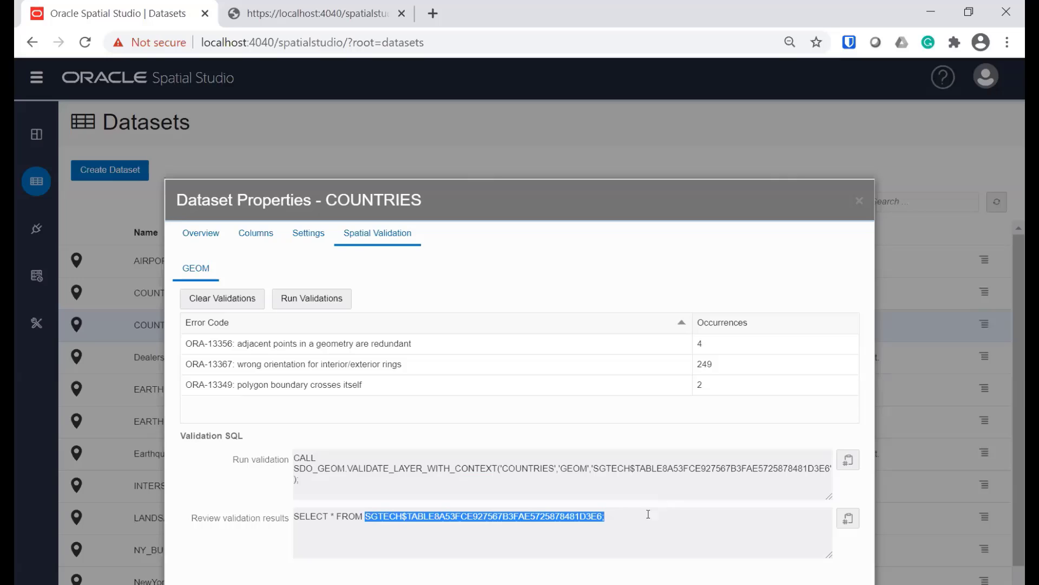
click(652, 528)
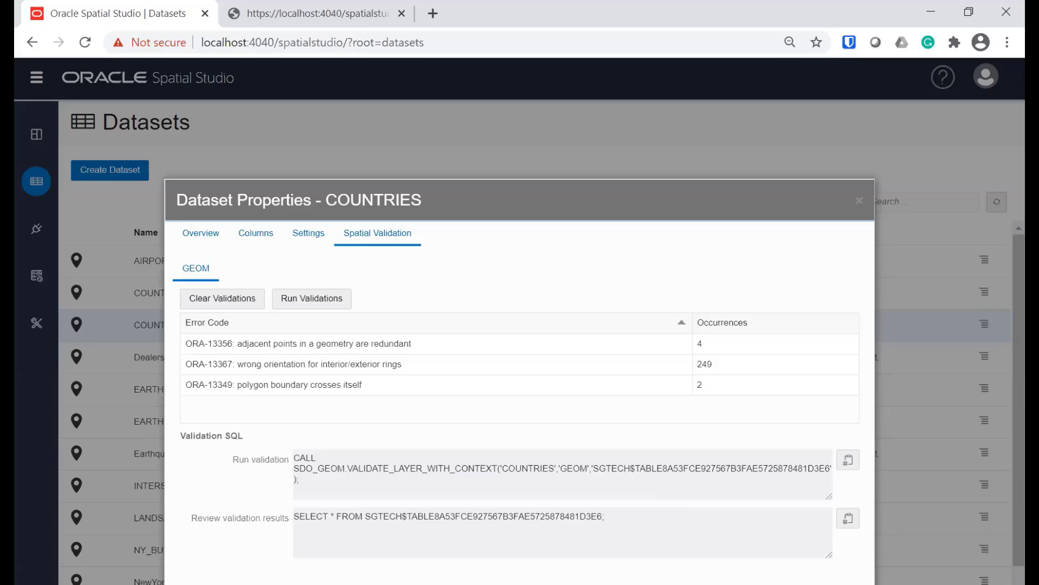
key(Escape)
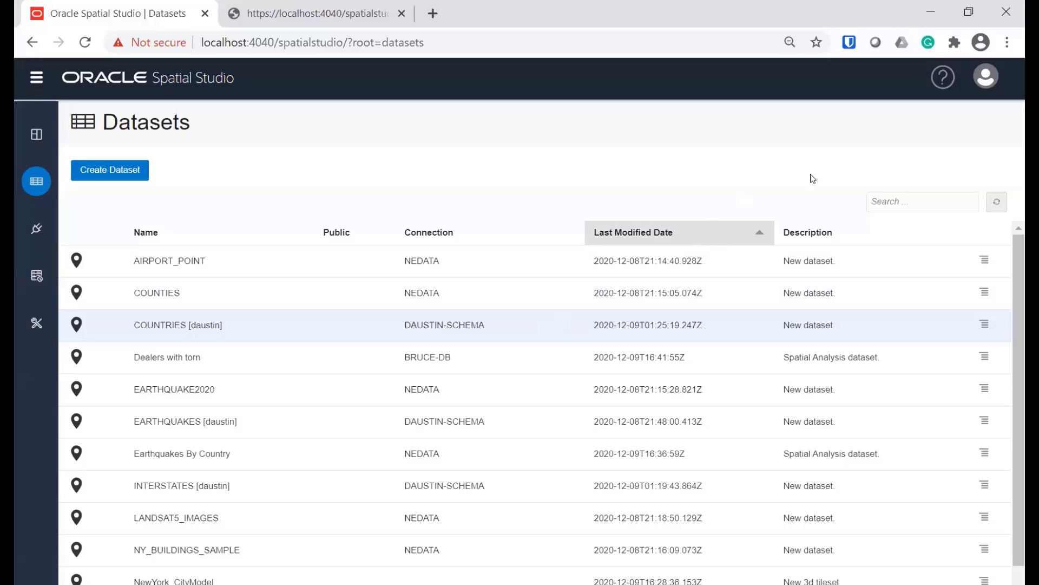
click(988, 81)
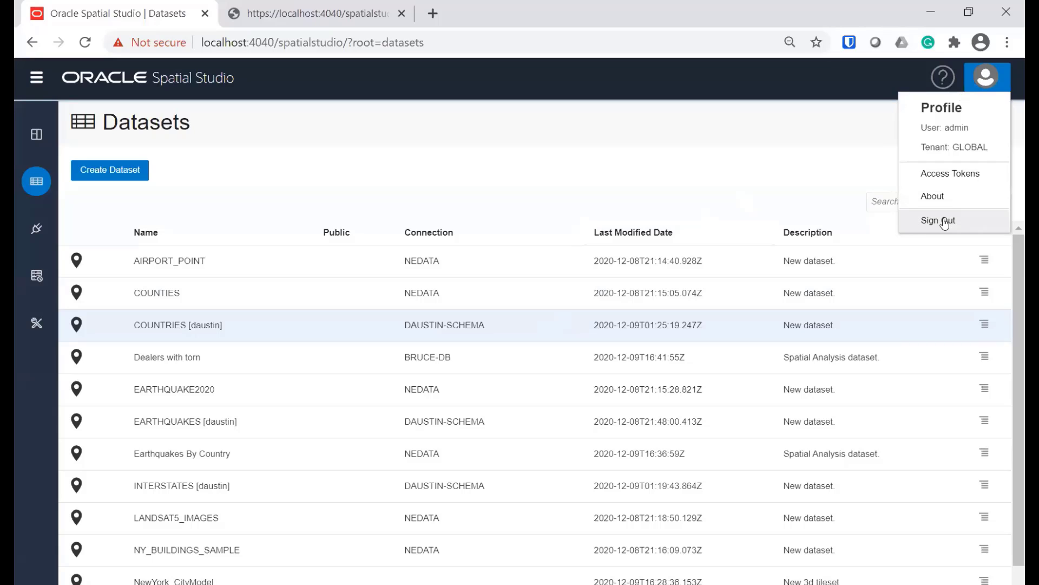
click(410, 197)
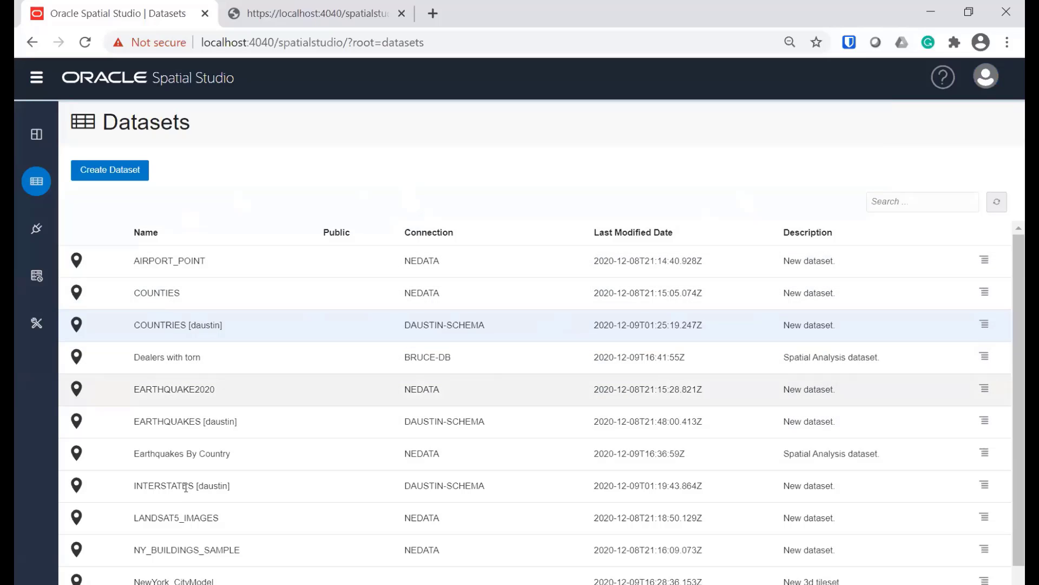
scroll(185, 487, down, 5)
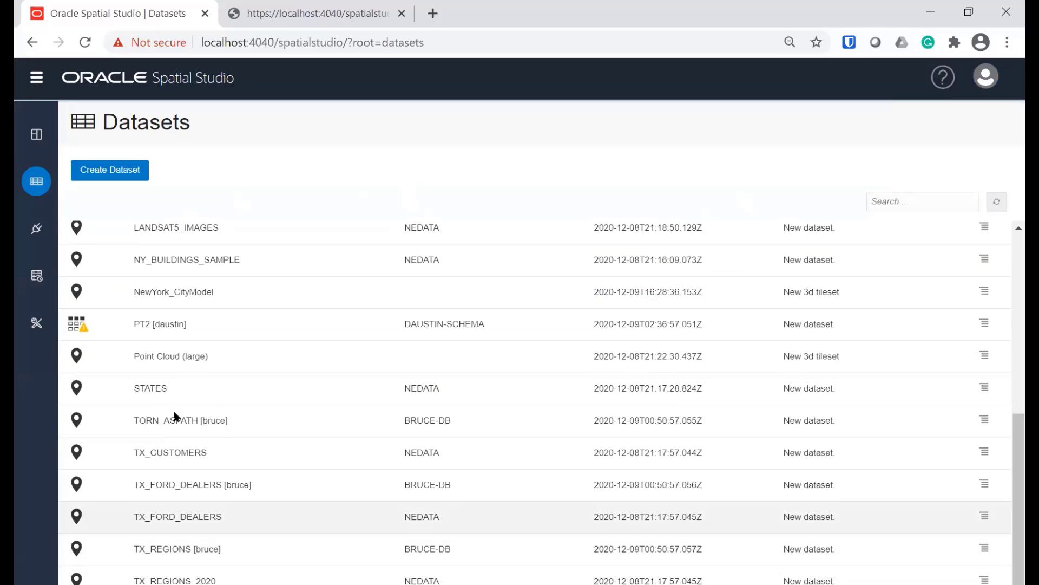
drag(198, 421, 236, 426)
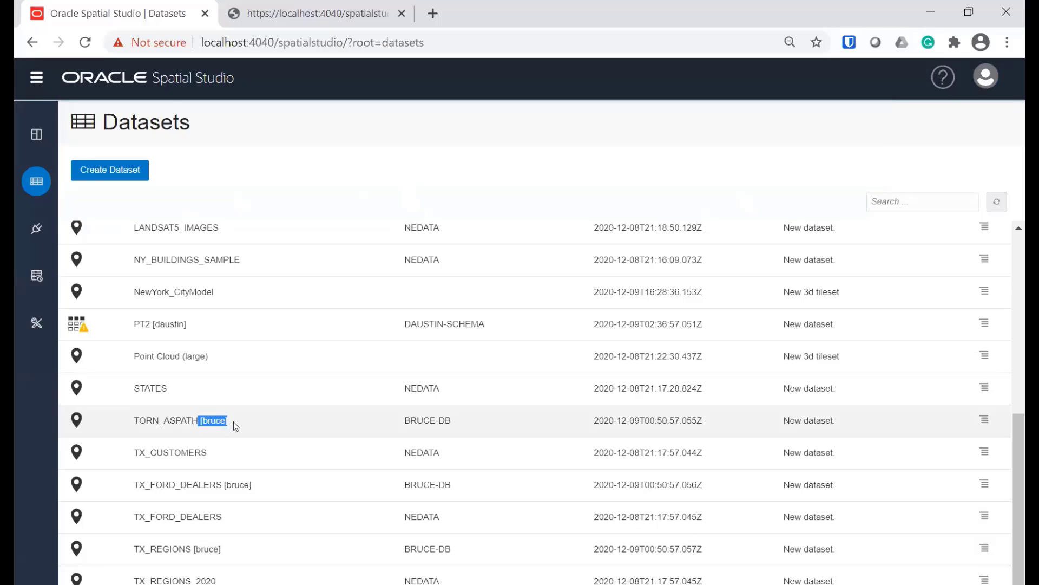
double_click(167, 423)
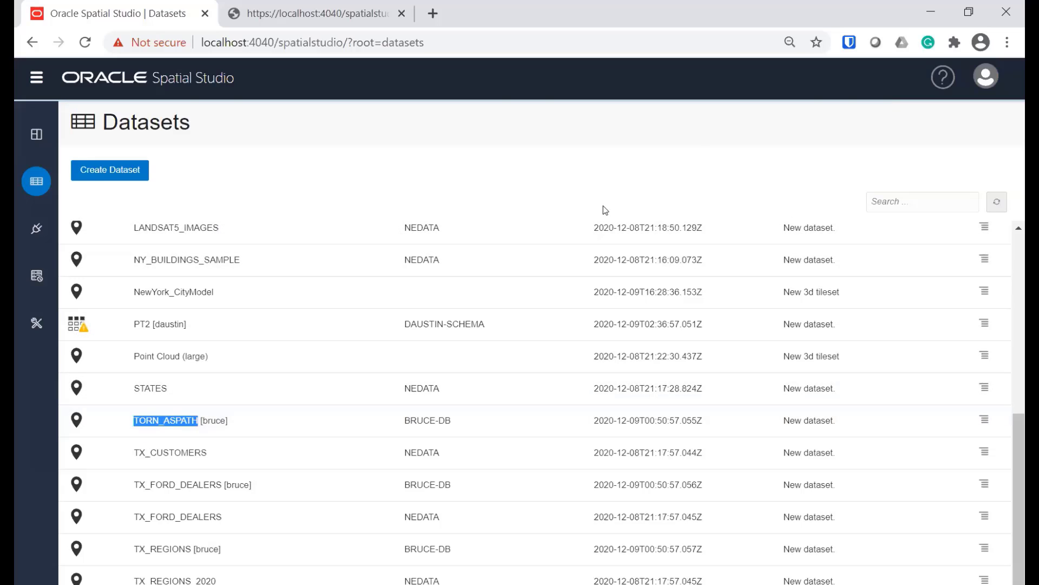
scroll(622, 401, up, 5)
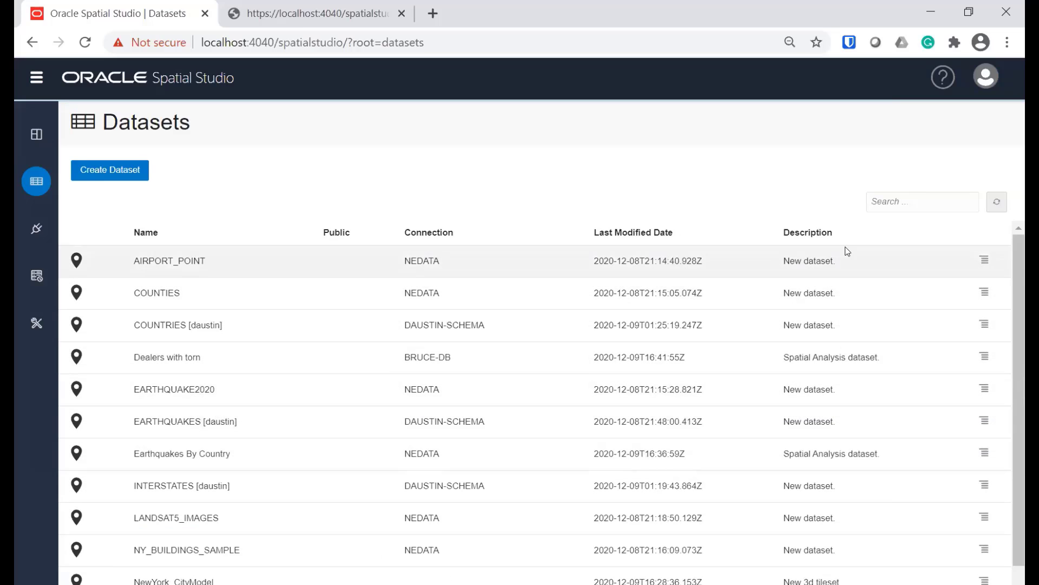
- Sign out of admin and sign back in with the non-admin user's username and password
click(987, 77)
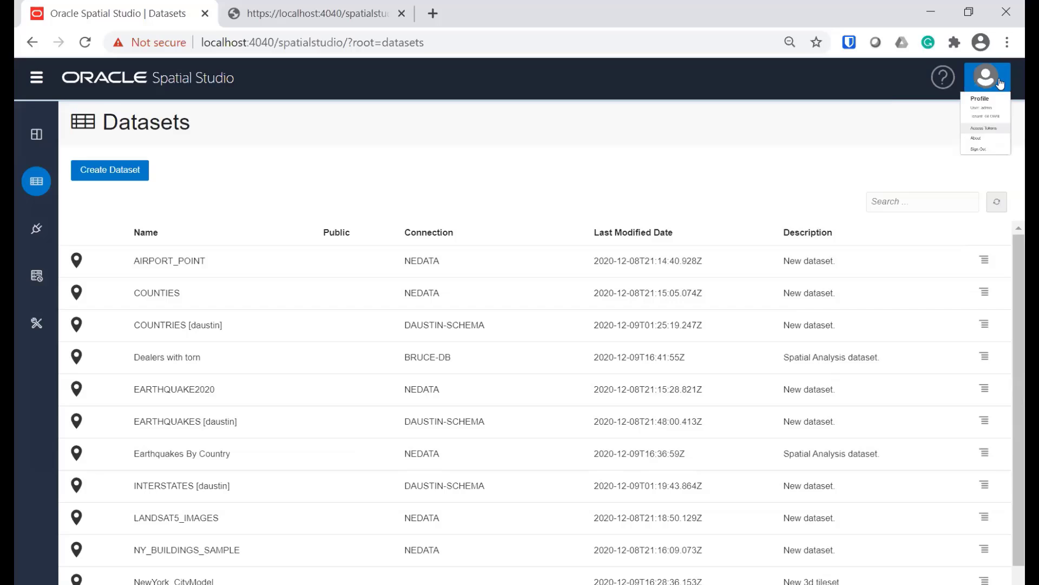
click(942, 220)
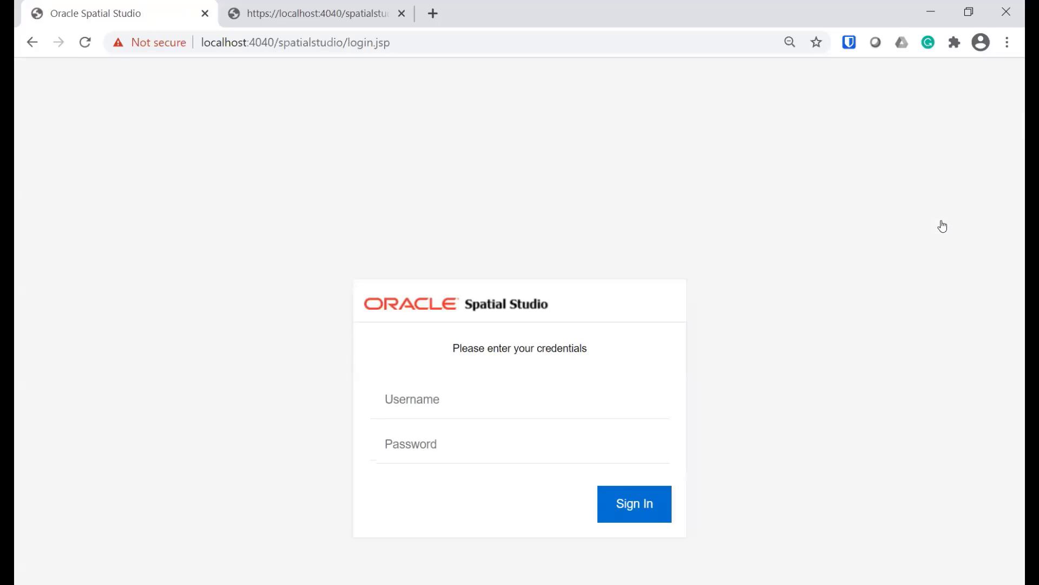
click(505, 406)
text(daustin)
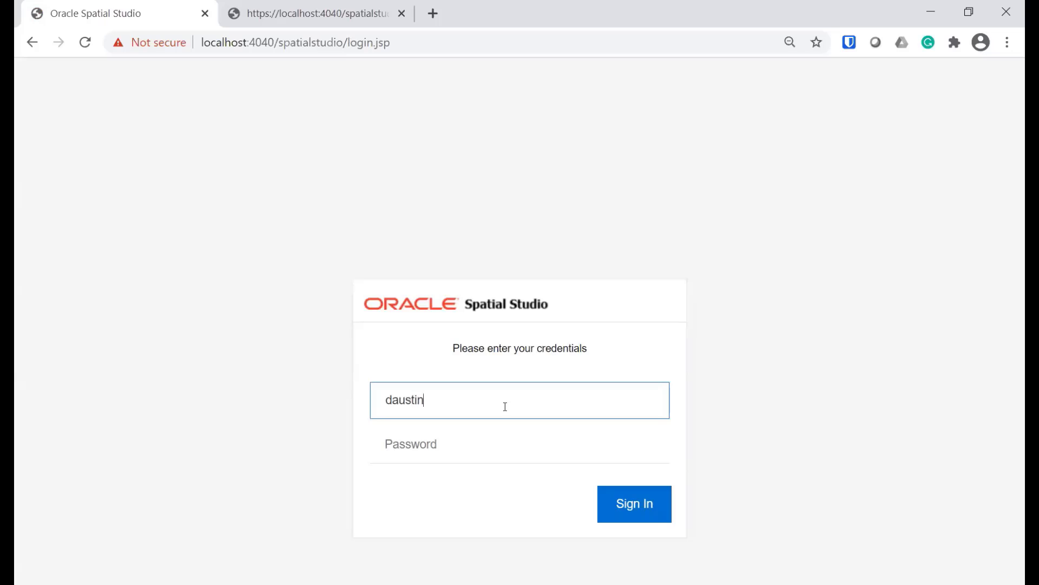
key(Tab)
text(********)
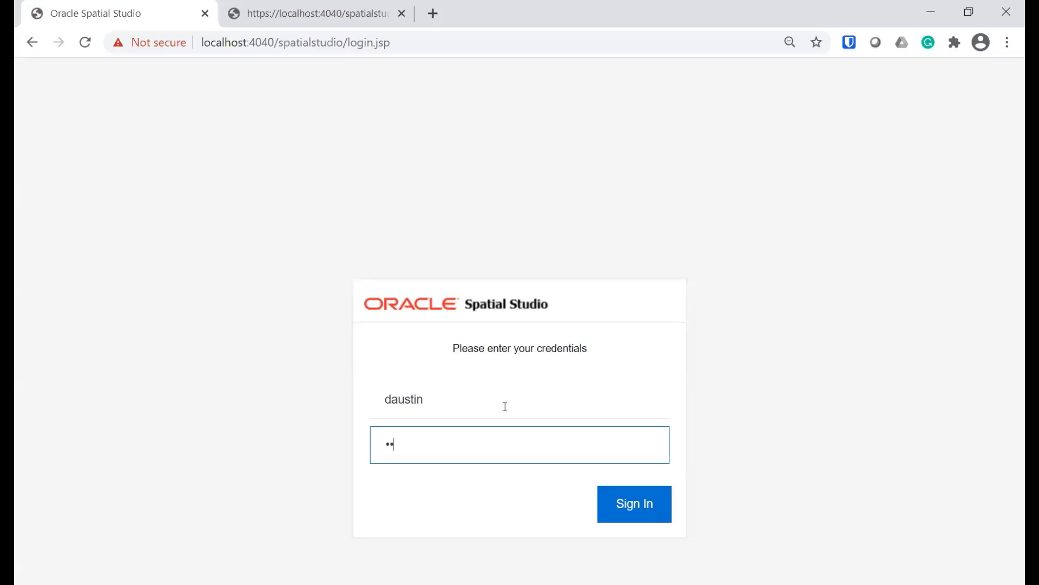
click(640, 497)
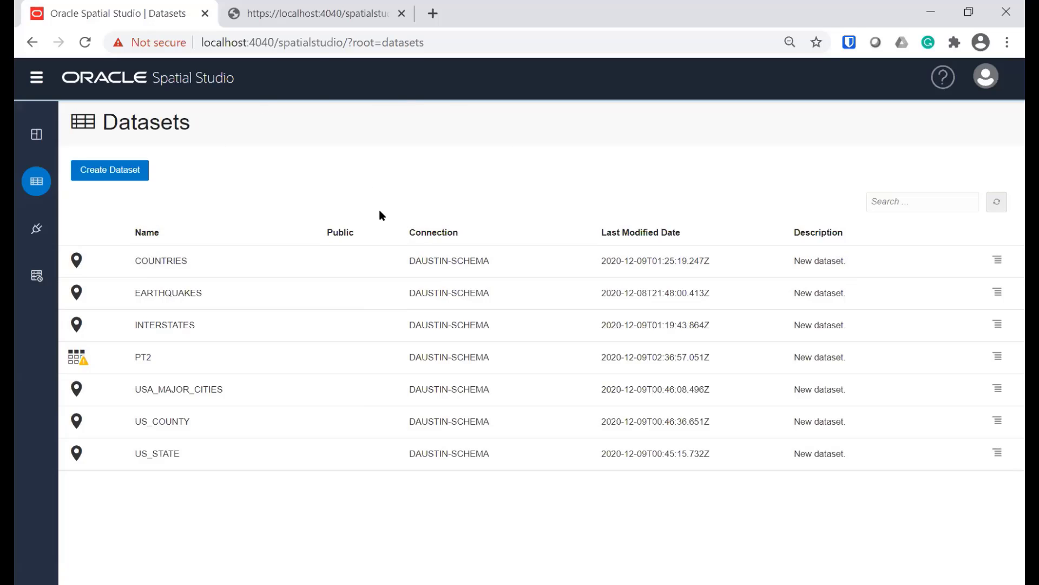
right_click(191, 265)
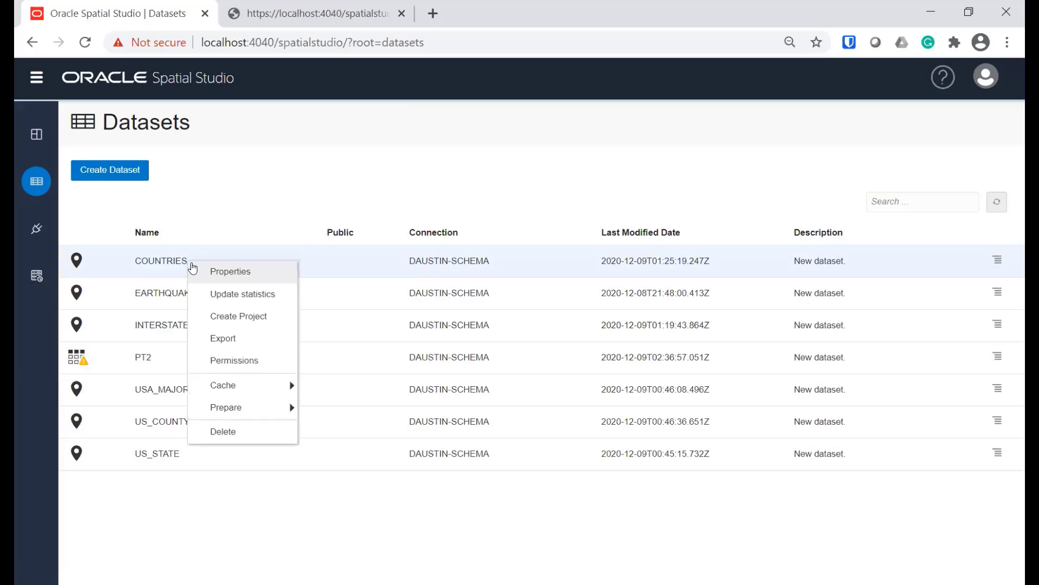
click(222, 273)
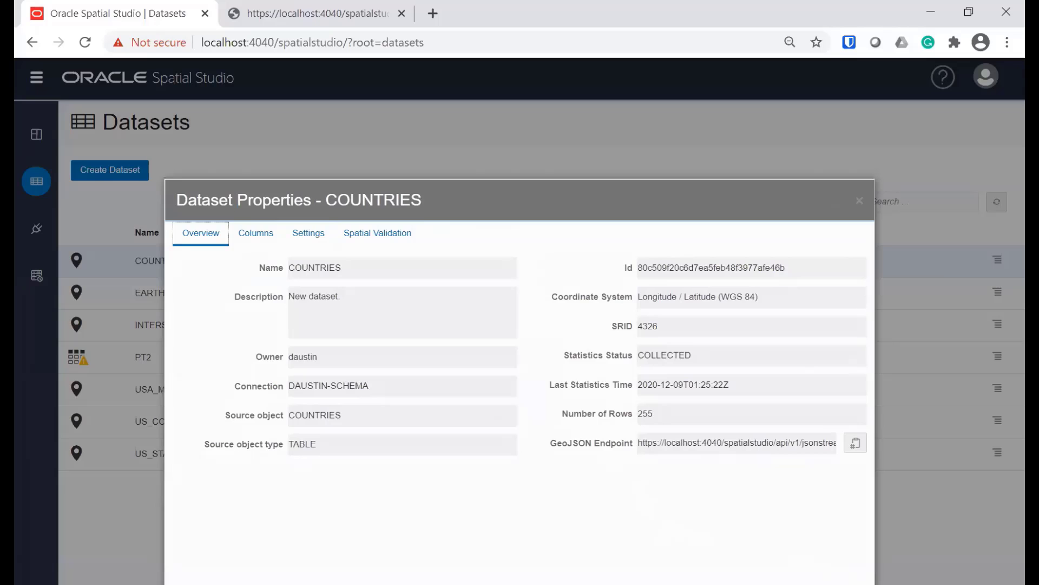
click(564, 582)
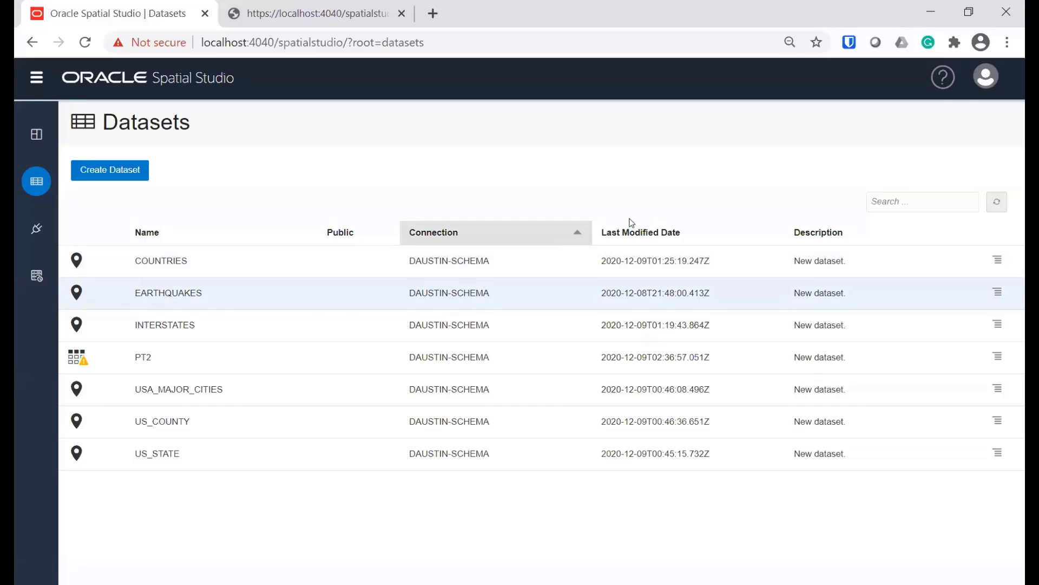
- Create a new access token named 'Token 1' with Read Write scope
click(989, 87)
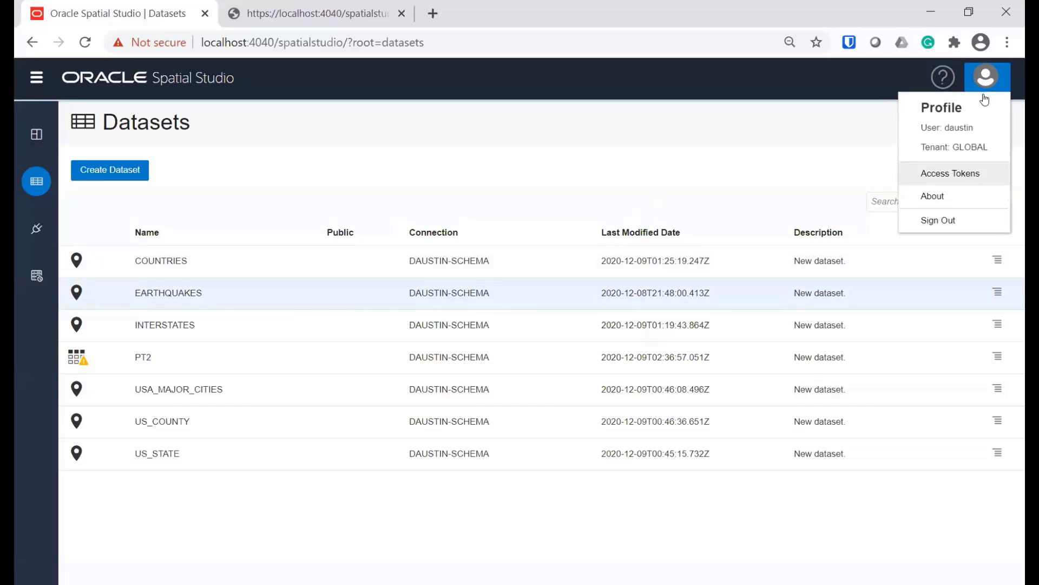
click(946, 176)
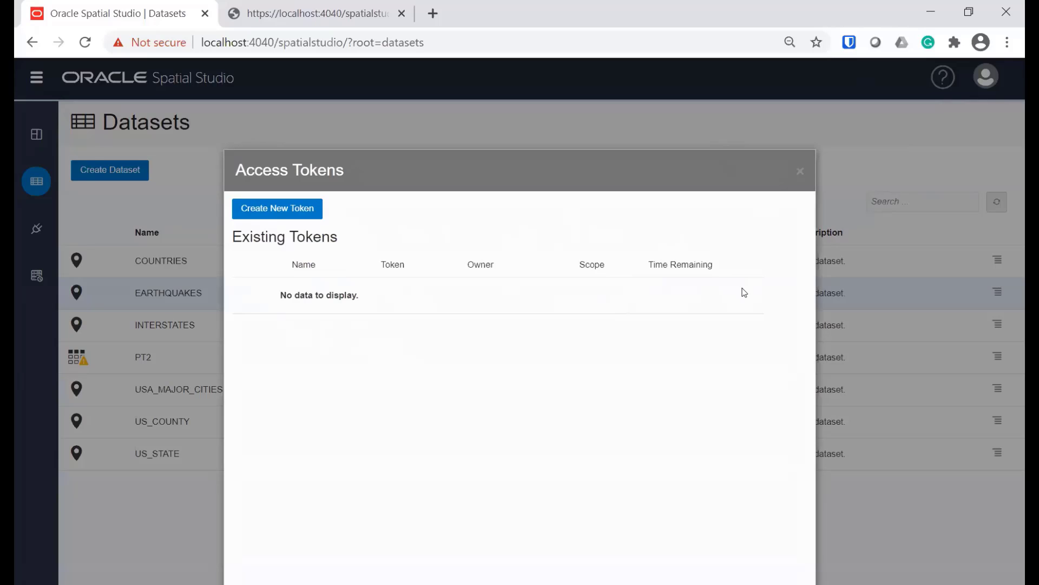
click(282, 208)
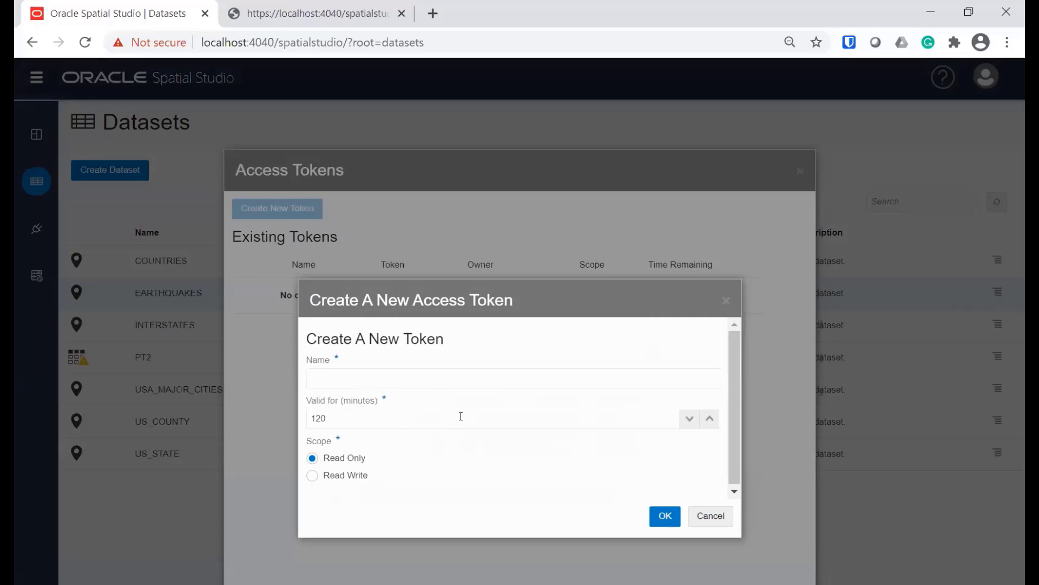
text(Token 1)
click(344, 476)
click(312, 460)
click(312, 476)
click(660, 516)
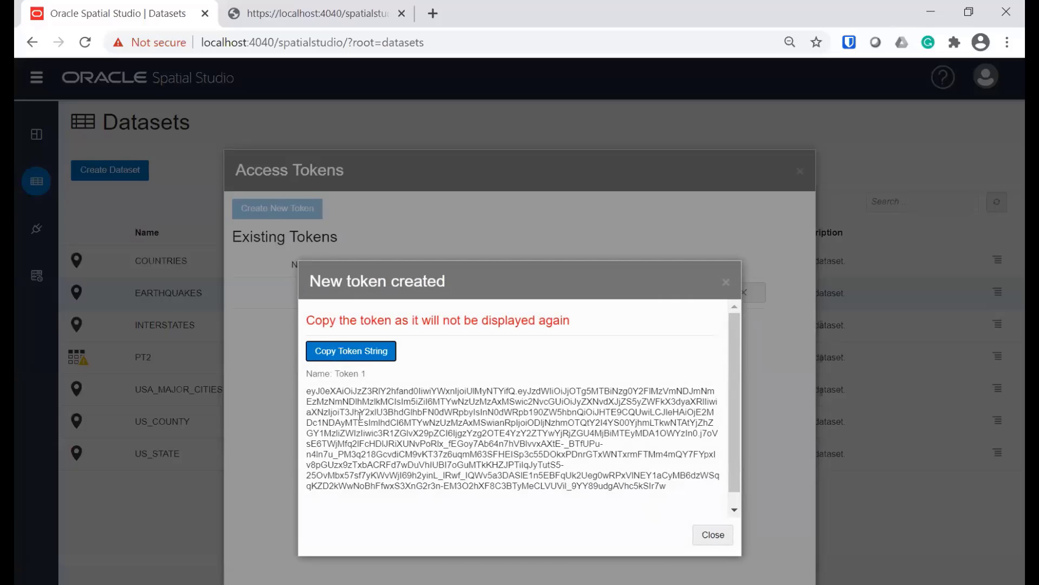
- Copy the new Token 1 token string
drag(307, 398, 675, 491)
click(675, 491)
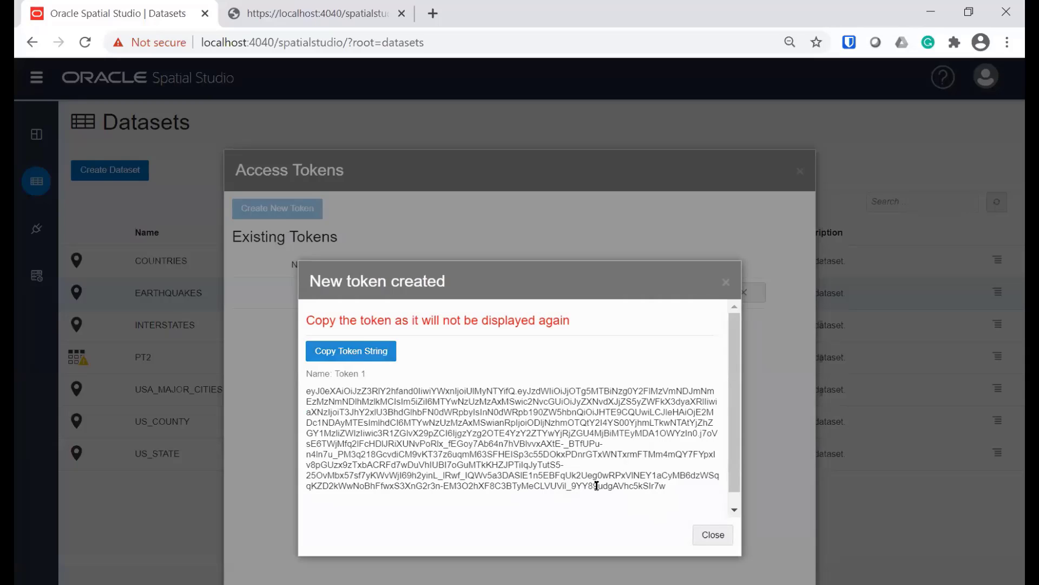
click(345, 356)
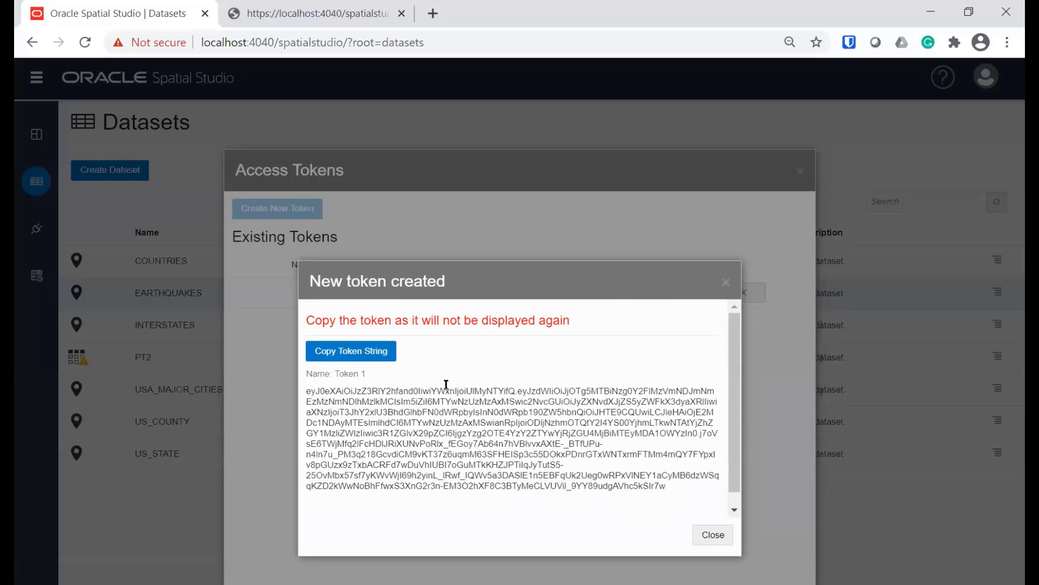
- Dismiss the new token confirmation and go up to the AskTom-studio folder in File Explorer
click(715, 537)
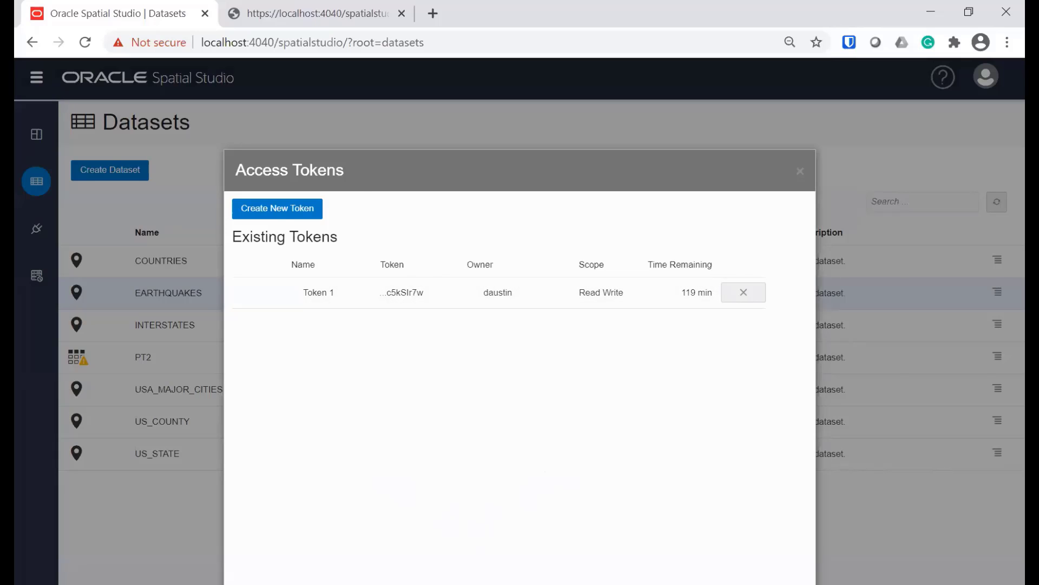
key(alt+Tab)
click(552, 269)
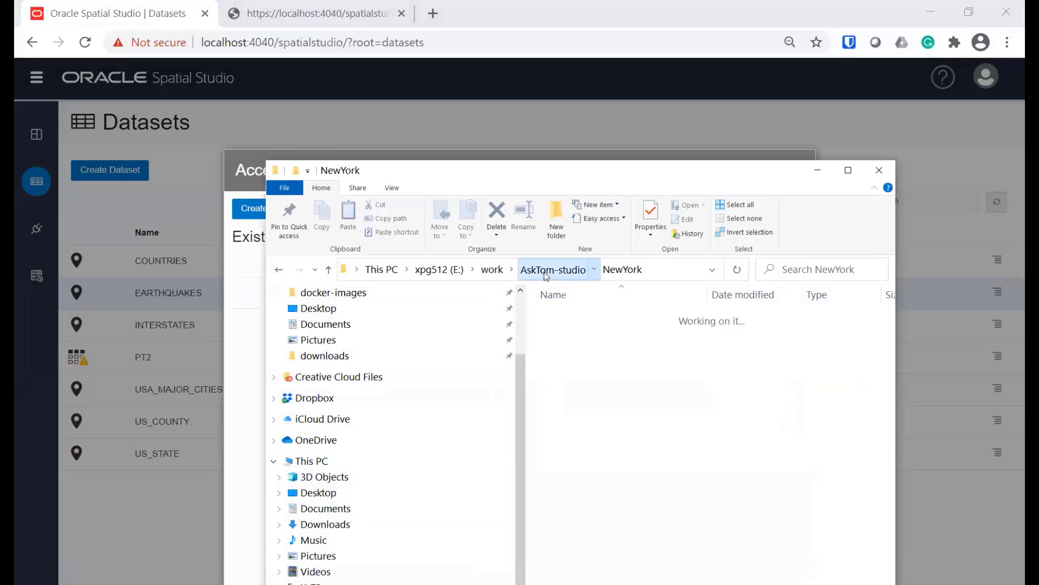
- Open curl.txt, replace the old token under 'DAUSTIN token:' with the new one, and save
double_click(574, 387)
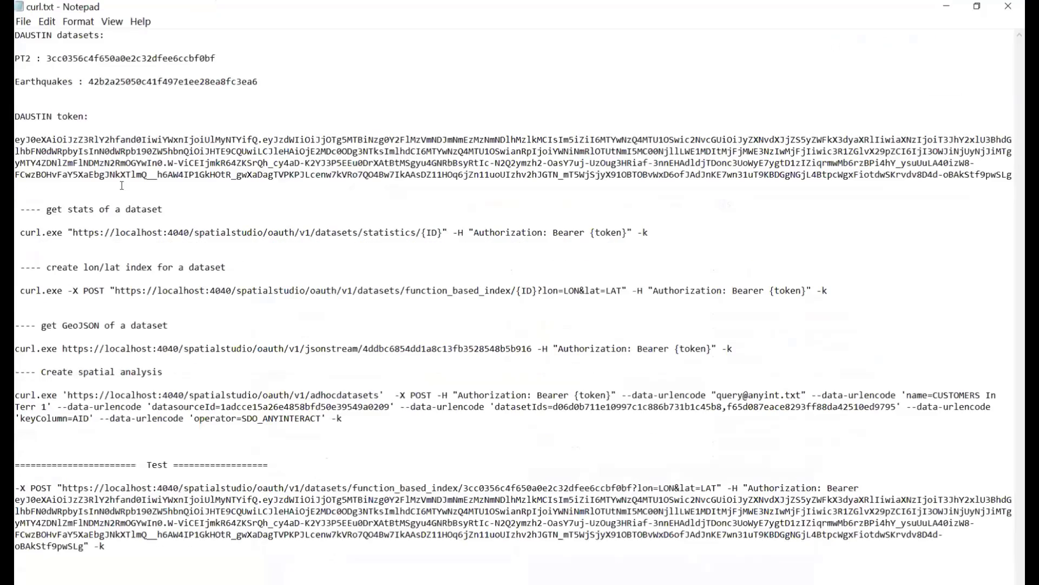
click(949, 85)
drag(20, 187, 20, 142)
key(Delete)
key(ctrl+v)
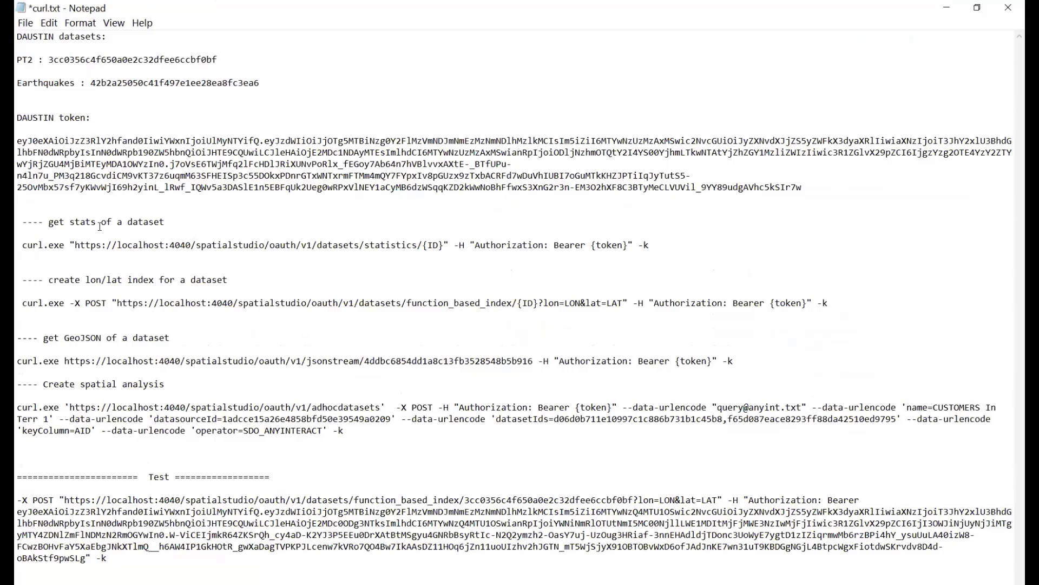
key(ctrl+s)
click(666, 582)
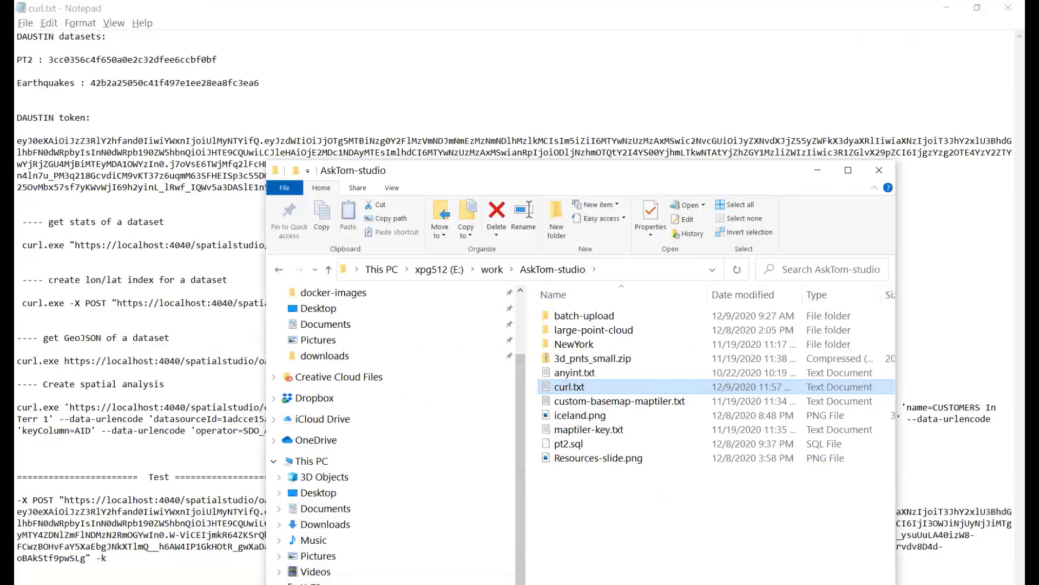
- Check that Token 1 has Read Write scope in Access Tokens, reopening the list once before closing it
click(688, 582)
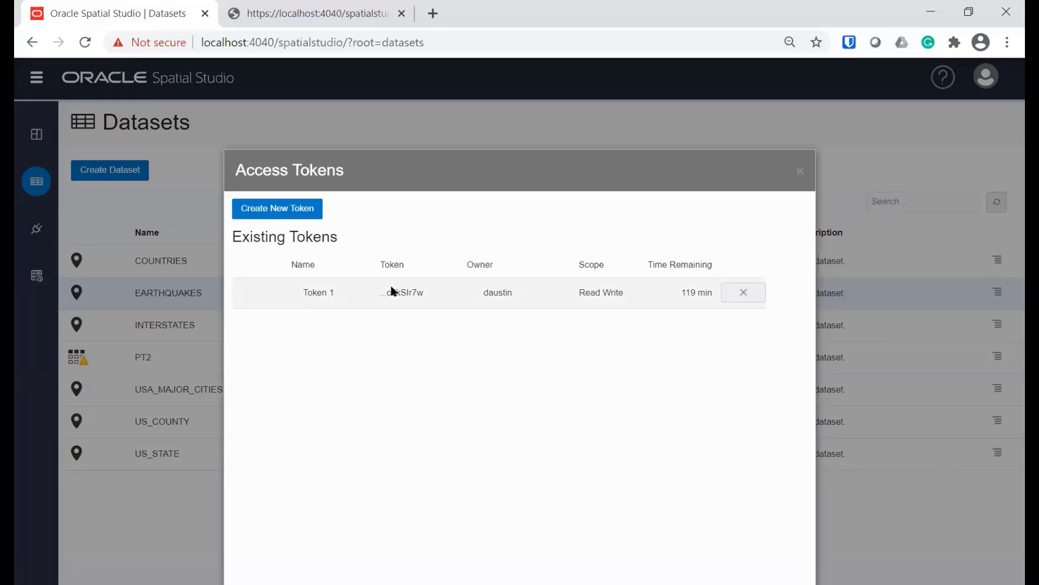
drag(390, 293, 420, 294)
click(399, 294)
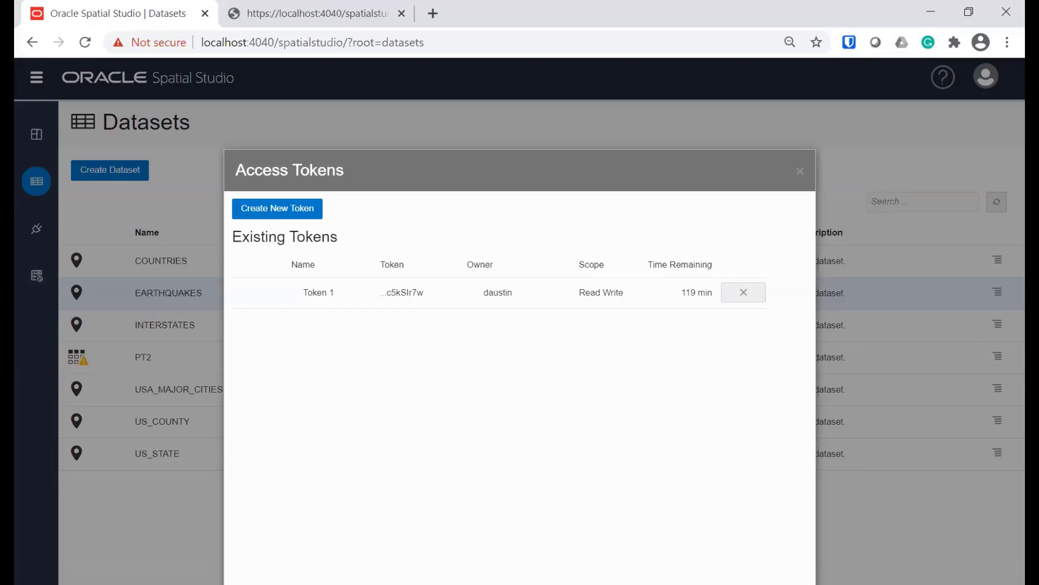
key(Escape)
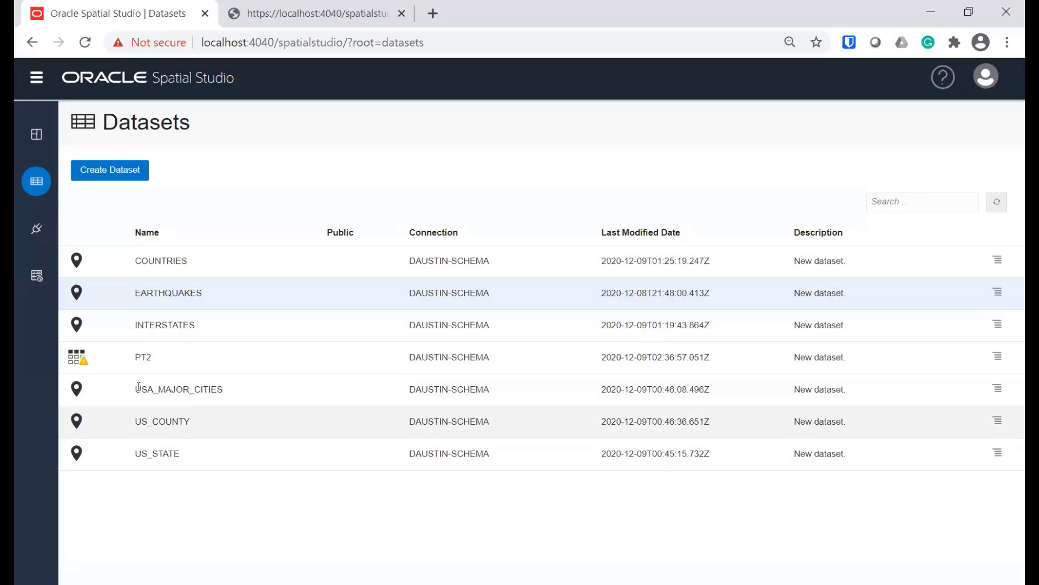
click(986, 76)
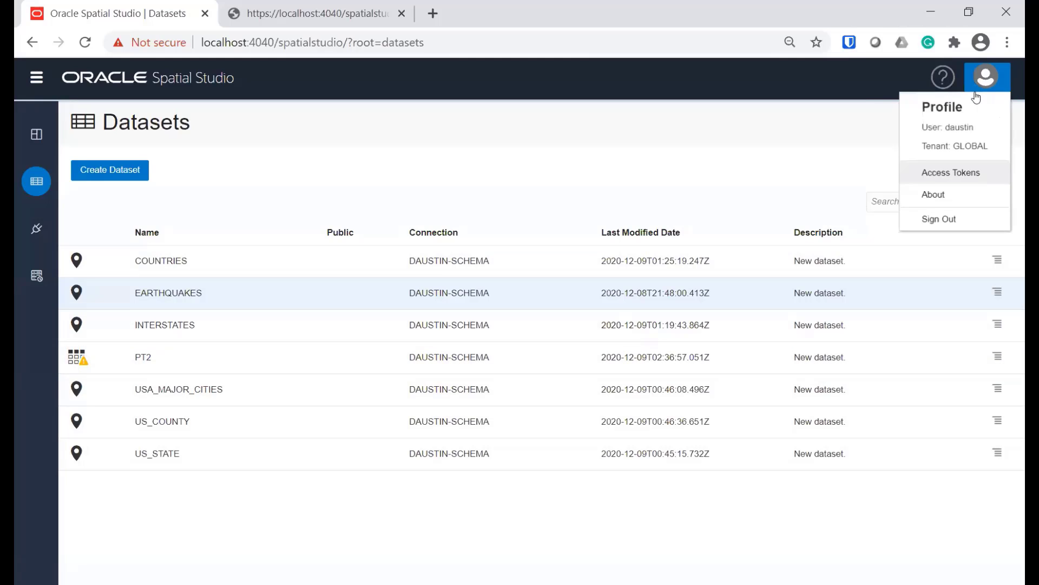
click(956, 174)
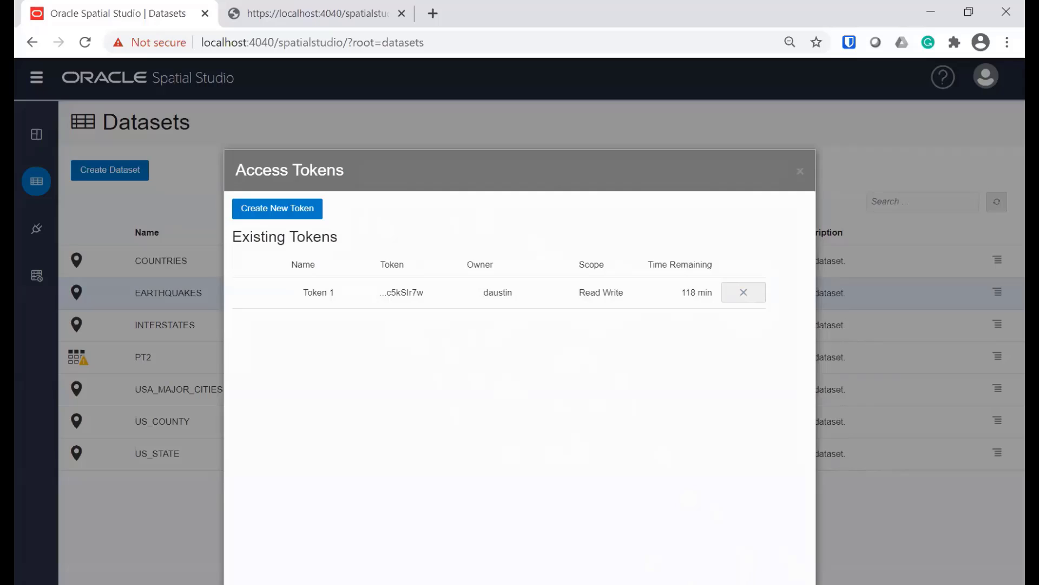
key(Escape)
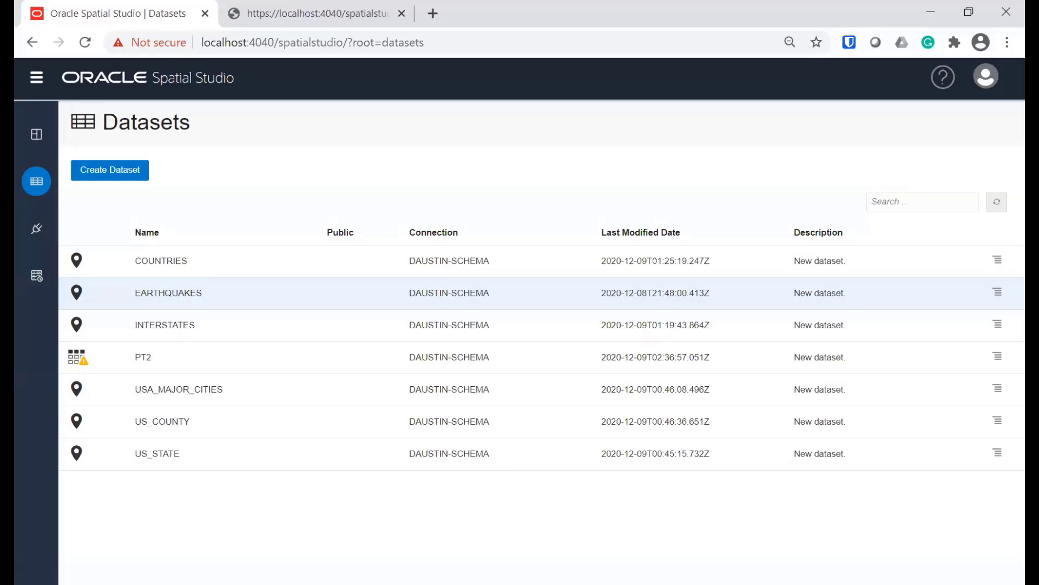
key(alt+Tab)
- Enter curl.exe at the PowerShell prompt and review PT2's columns in its dataset properties
text(c)
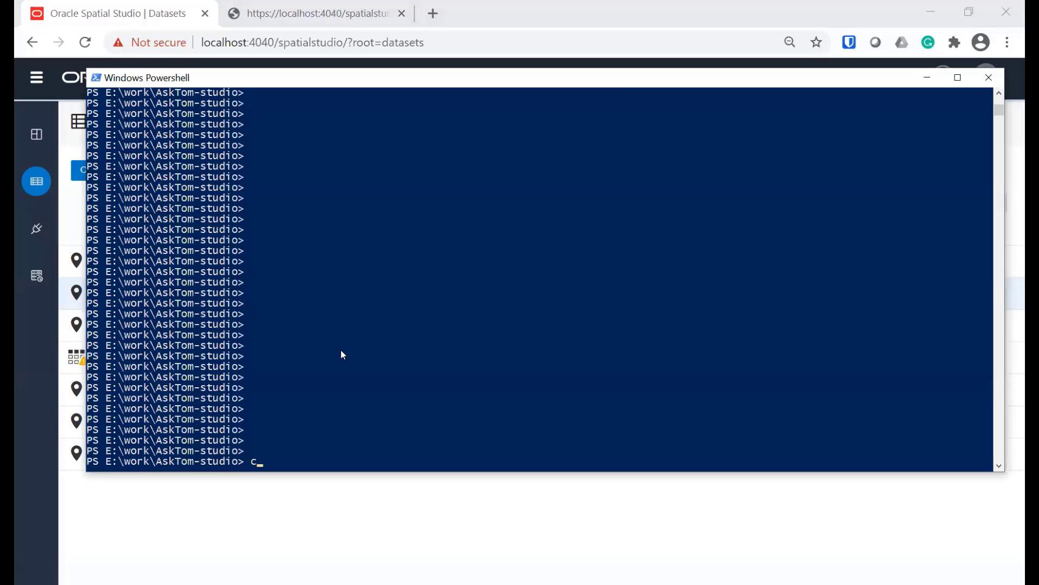
text(url.exe)
click(398, 529)
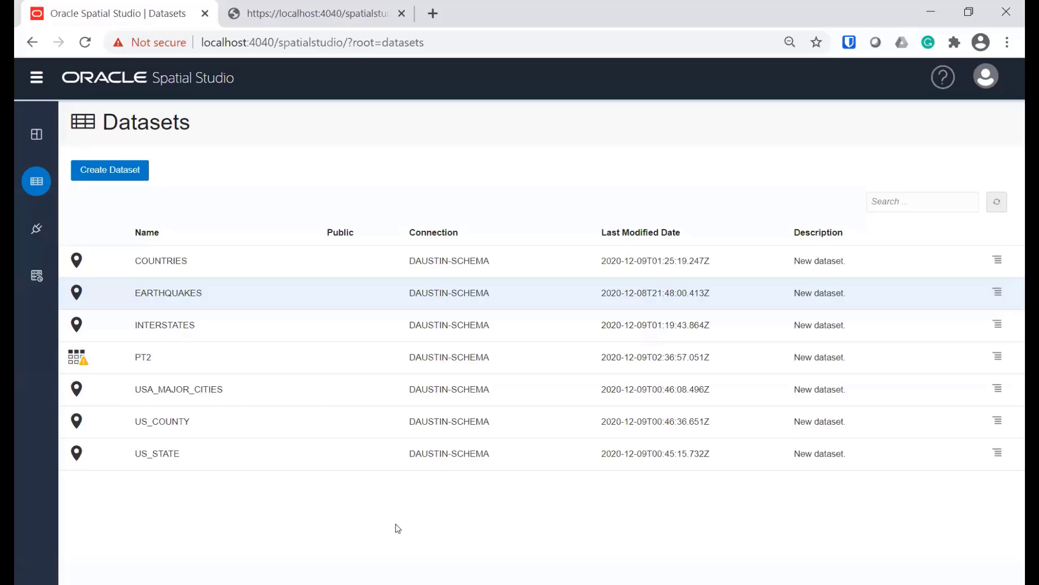
right_click(147, 356)
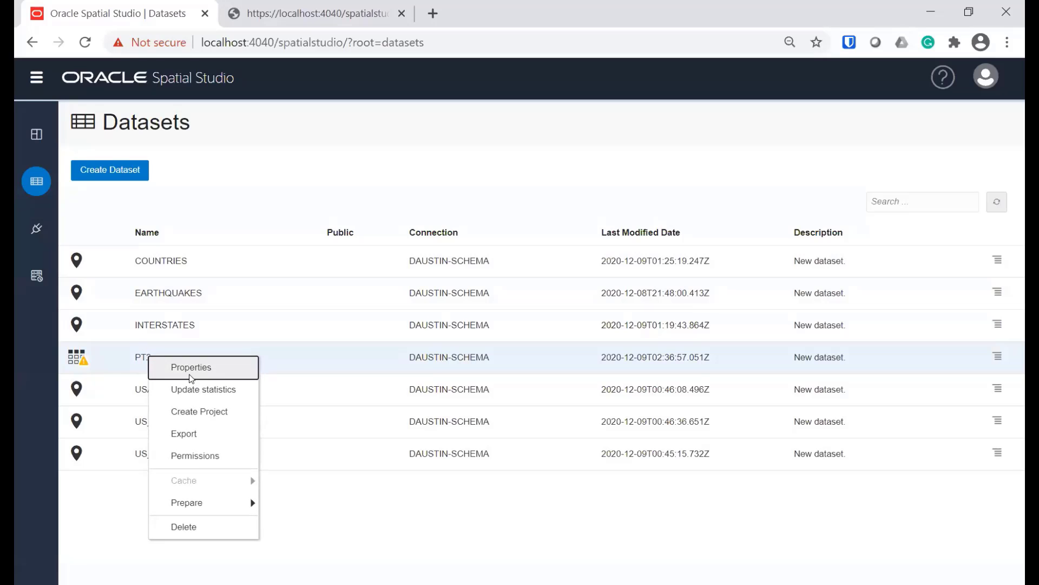
click(191, 368)
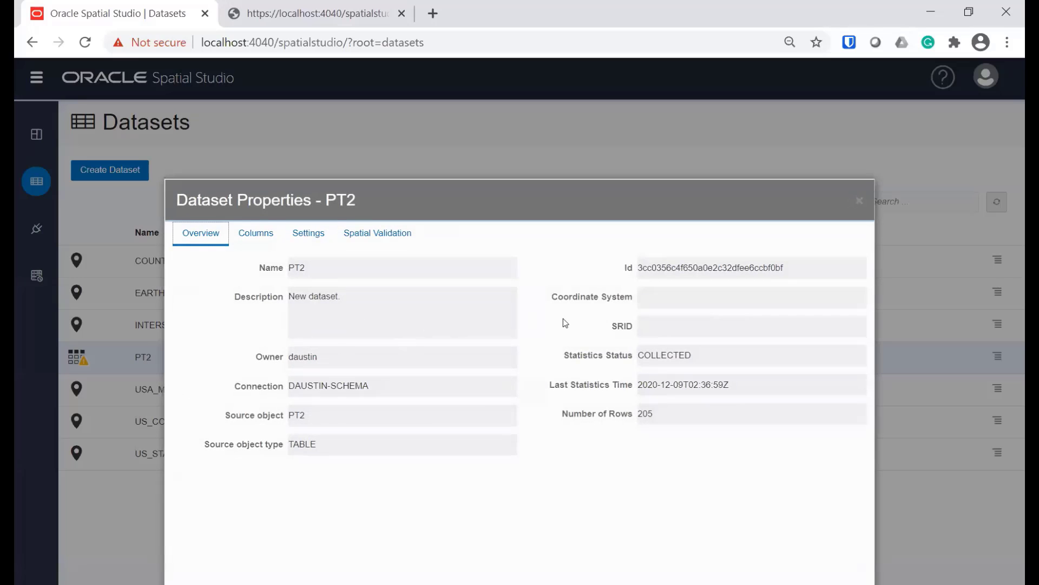
click(244, 232)
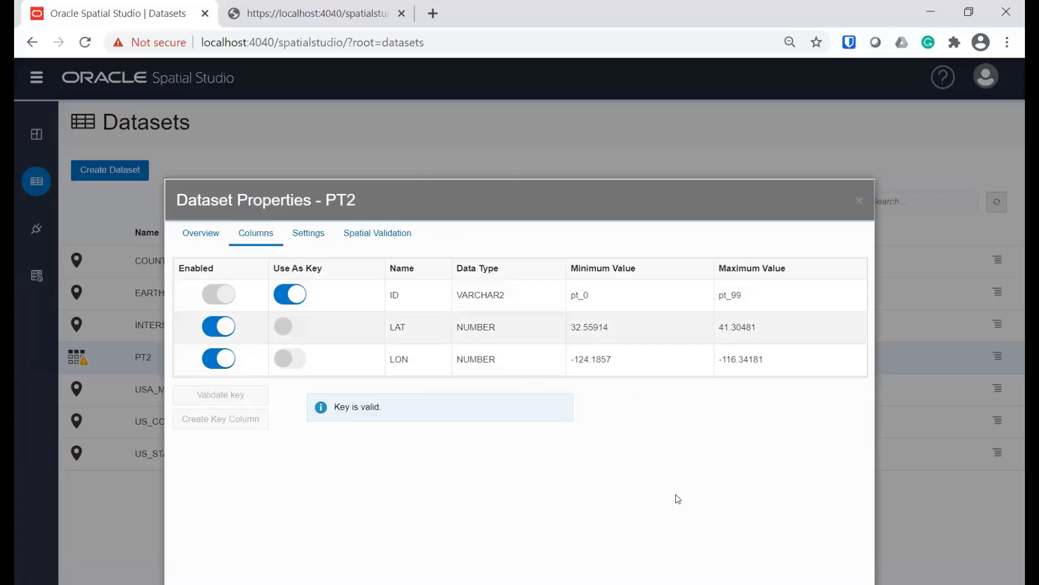
click(566, 574)
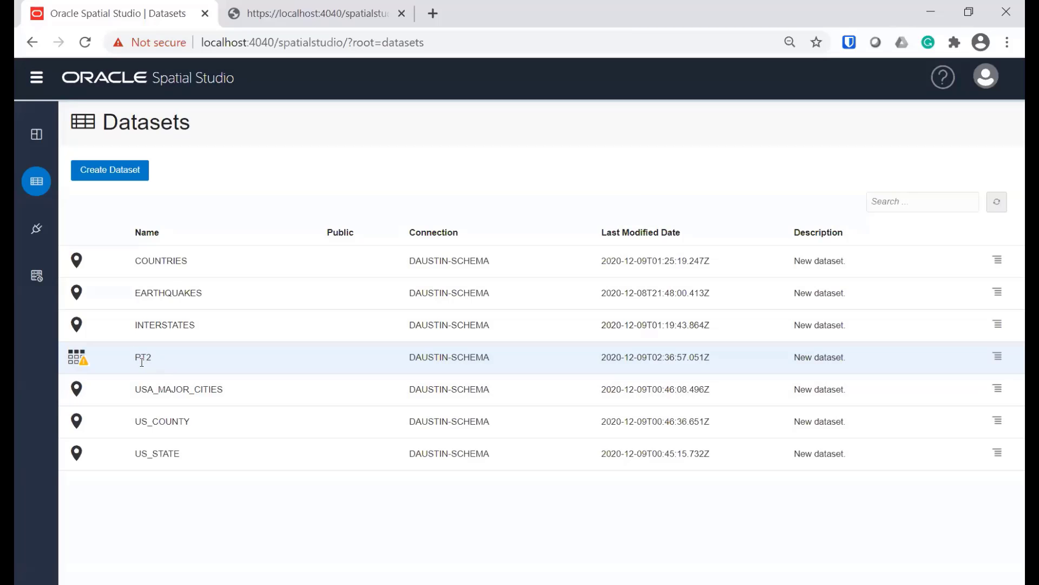
- Open Create Lat/Lon Index for PT2 and cancel it without changes
mouse_move(83, 362)
right_click(154, 362)
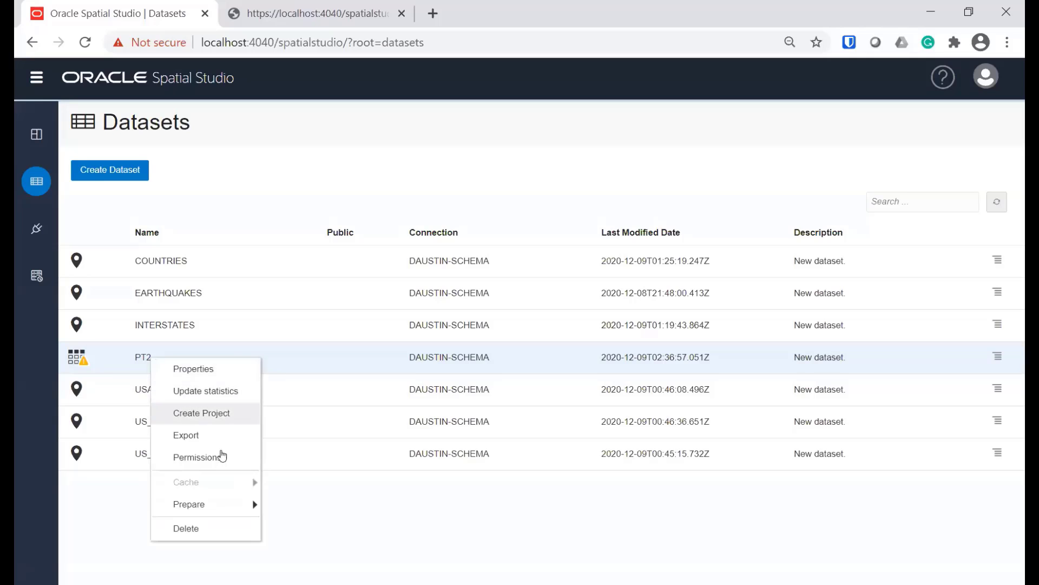
mouse_move(226, 508)
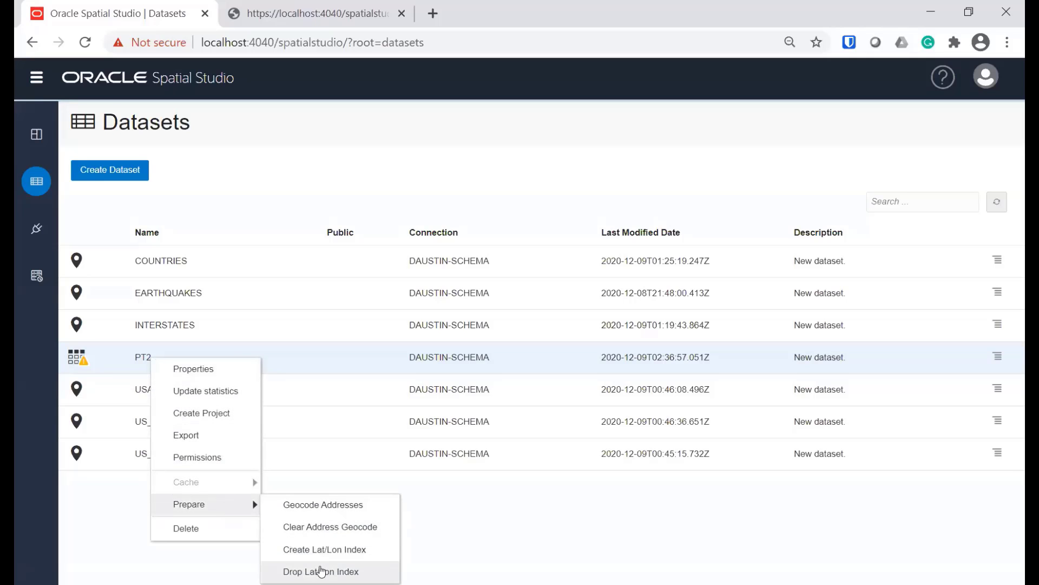
click(327, 551)
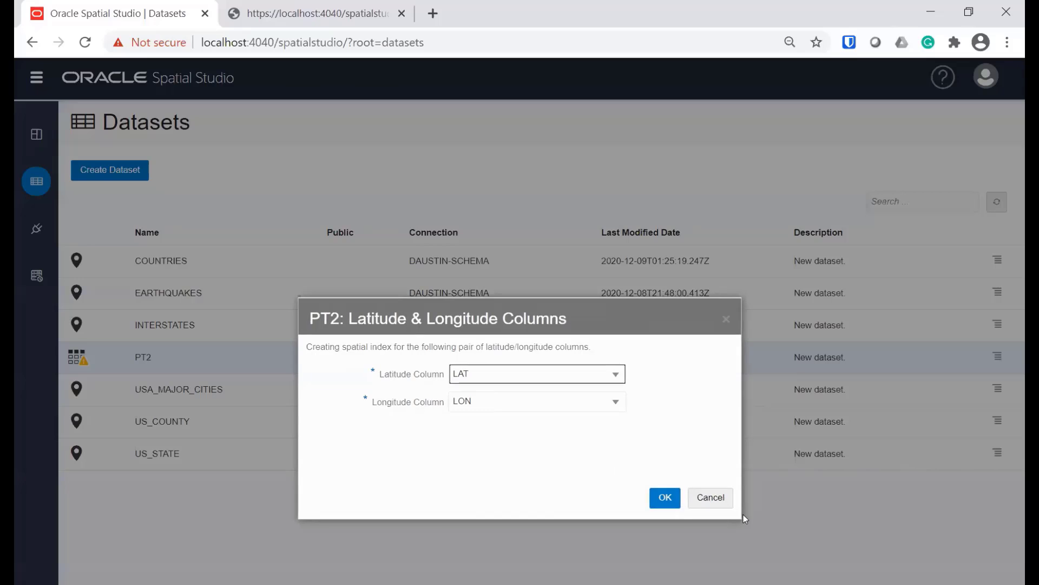
click(714, 498)
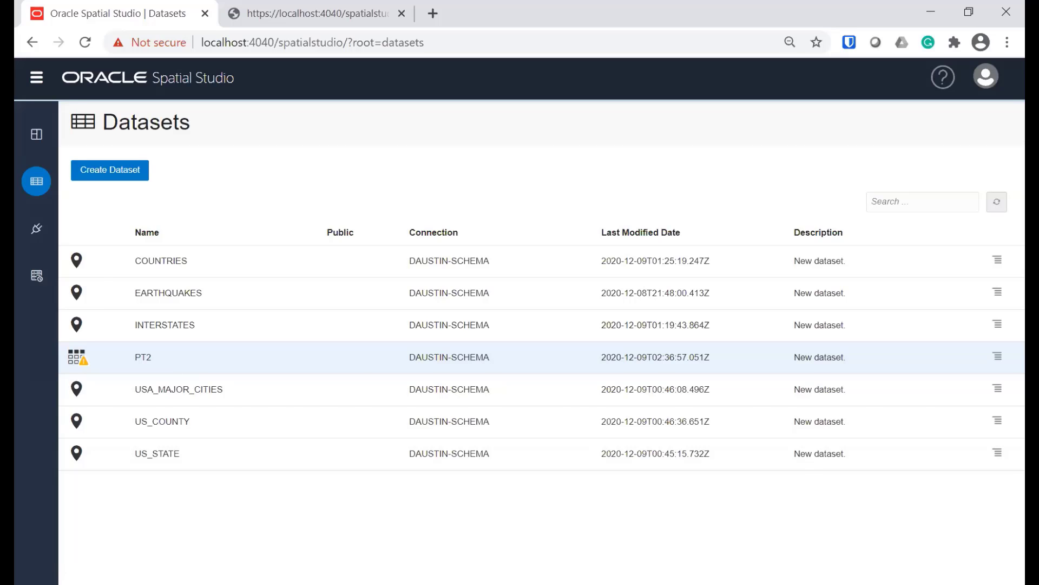
- Change the create-index URL's oauth segment to api in curl.txt, then revert it to oauth
key(alt+Tab)
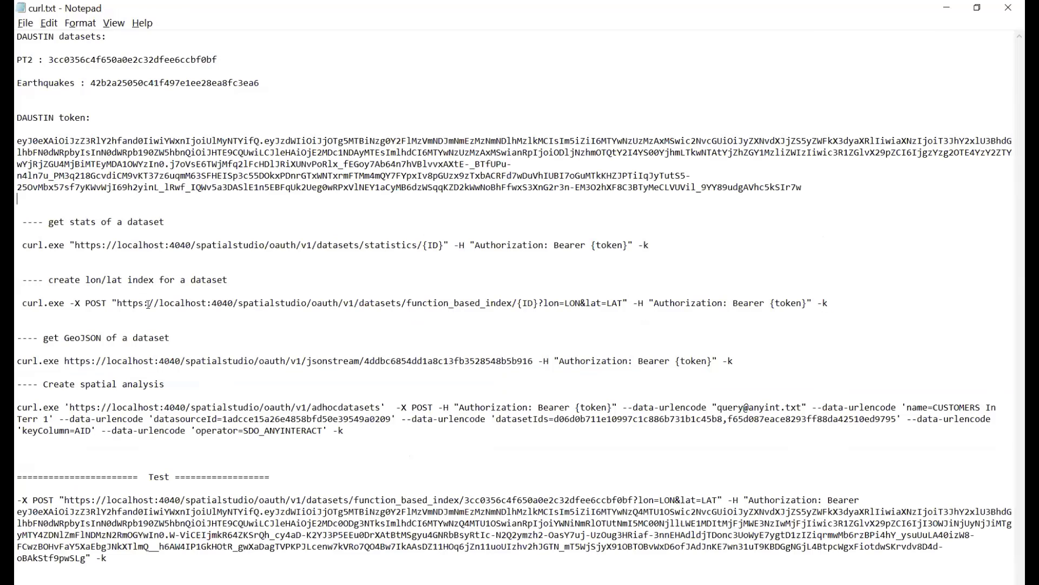
drag(117, 303, 626, 299)
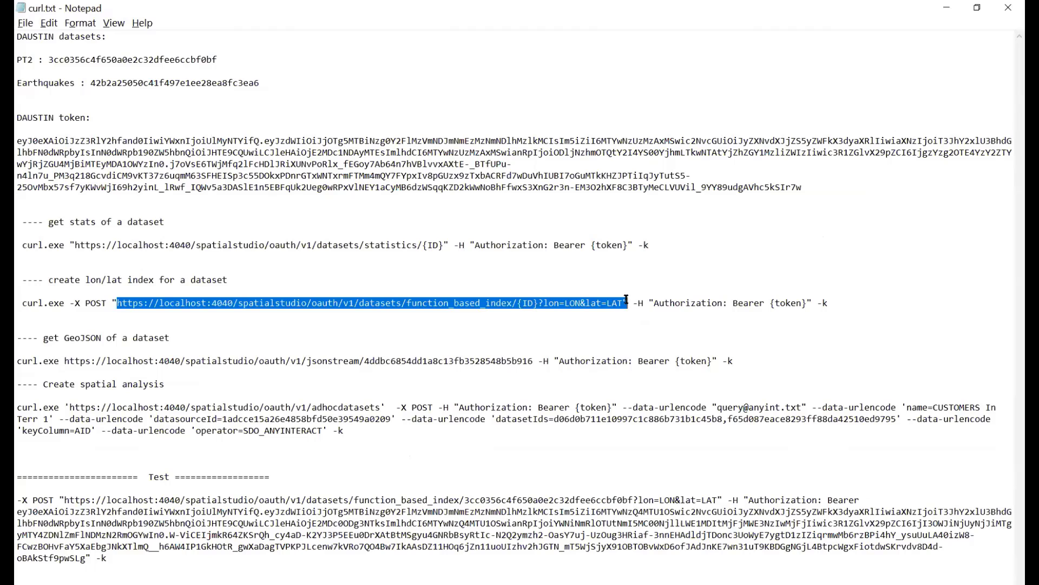
click(340, 279)
double_click(323, 303)
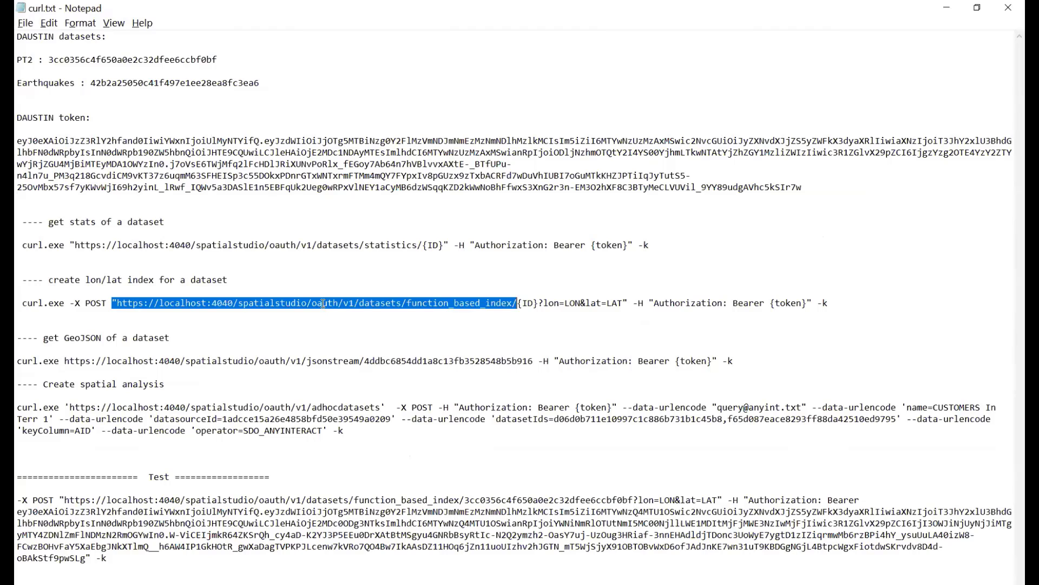
drag(312, 303, 340, 303)
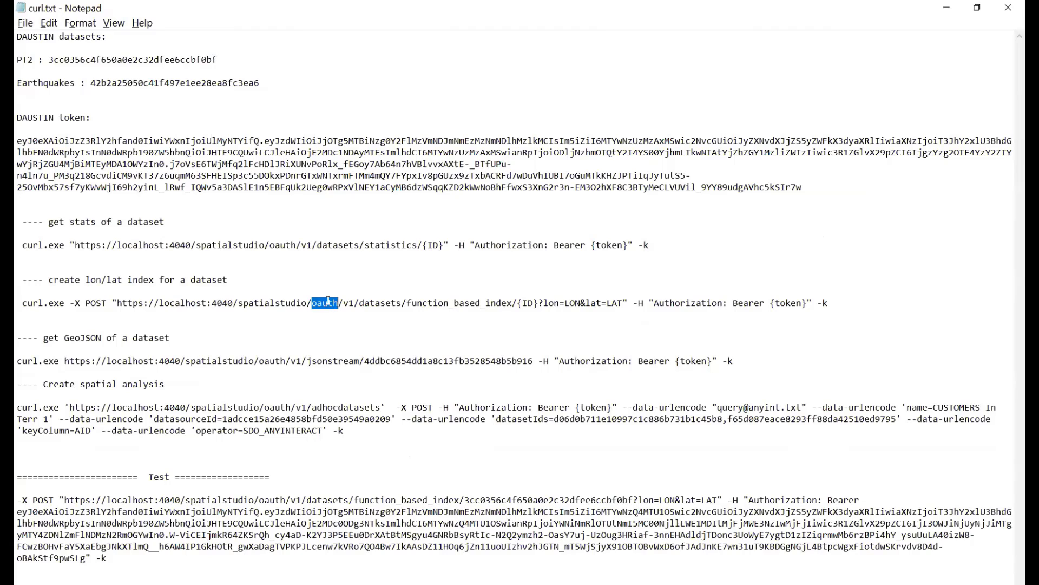
double_click(329, 301)
click(315, 304)
drag(314, 303, 339, 301)
text(a)
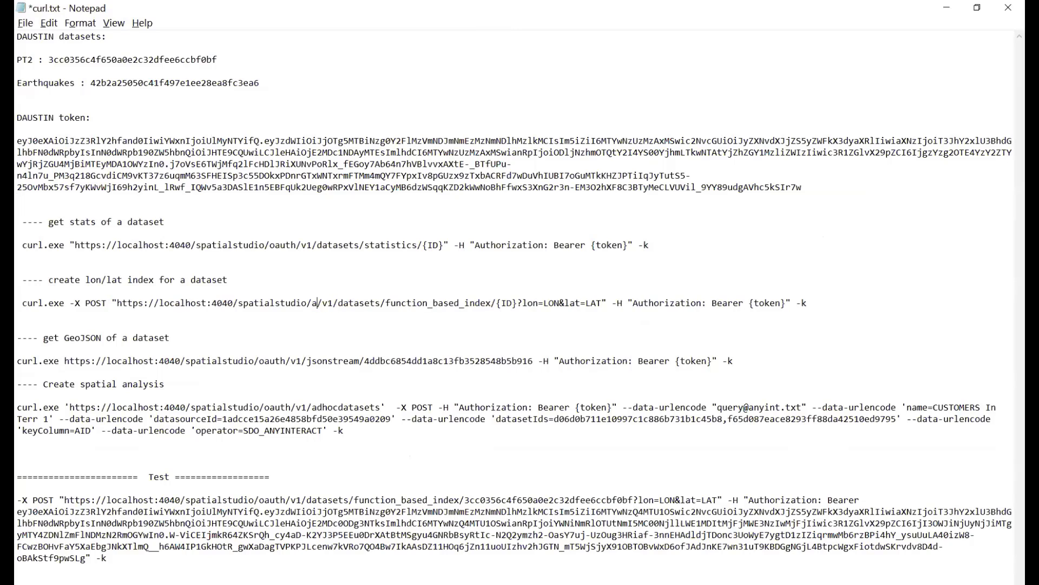
text(pi)
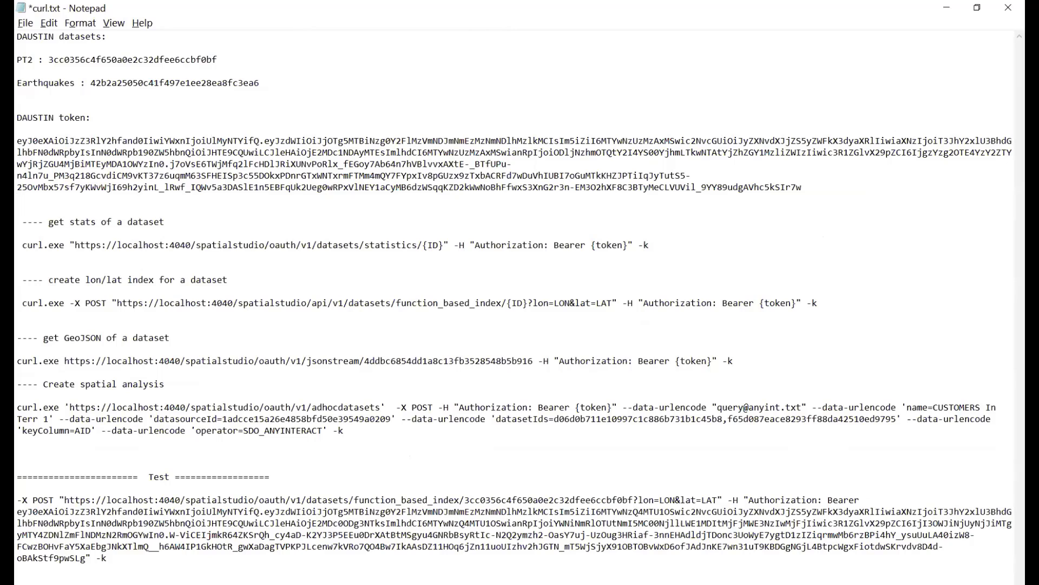
key(BackSpace)
key(BackSpace)
key(BackSpace)
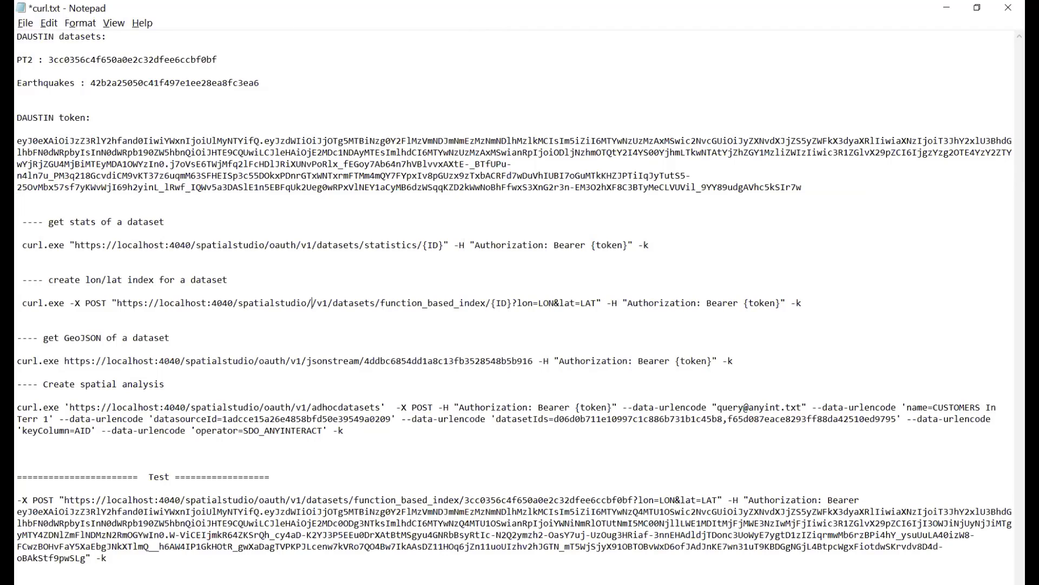
text(oauth)
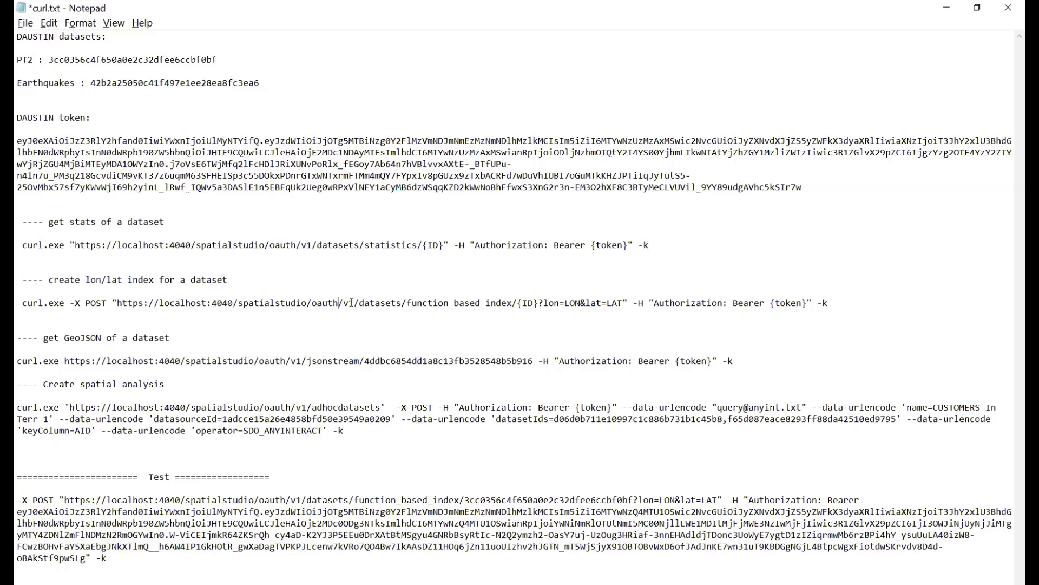
- Review the create-index URL and select PT2's dataset ID 3cc0356c4f650a0e2c32dfee6ccbf0bf
drag(315, 305, 339, 305)
click(352, 305)
drag(118, 304, 627, 306)
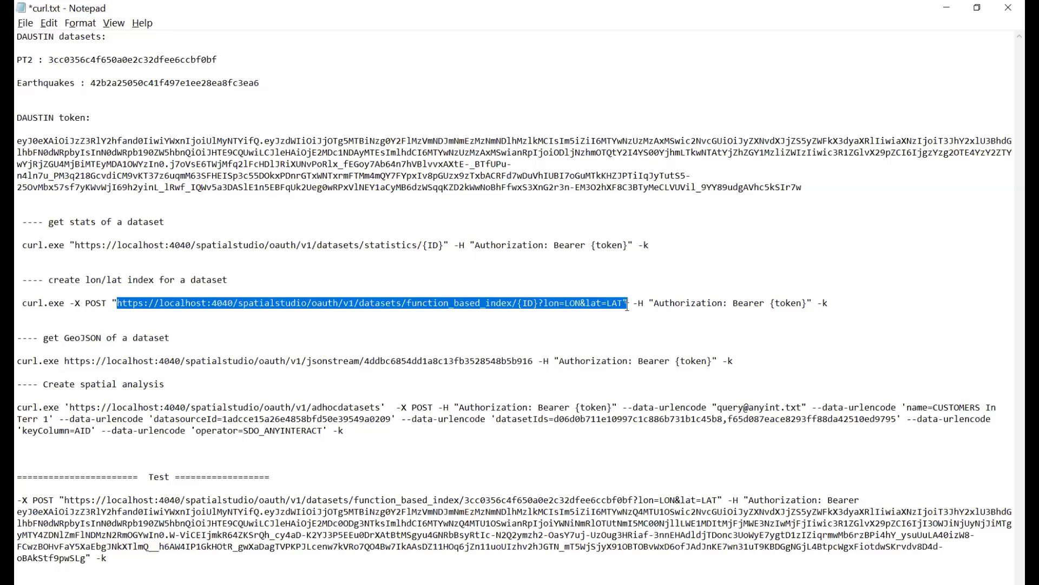
click(528, 302)
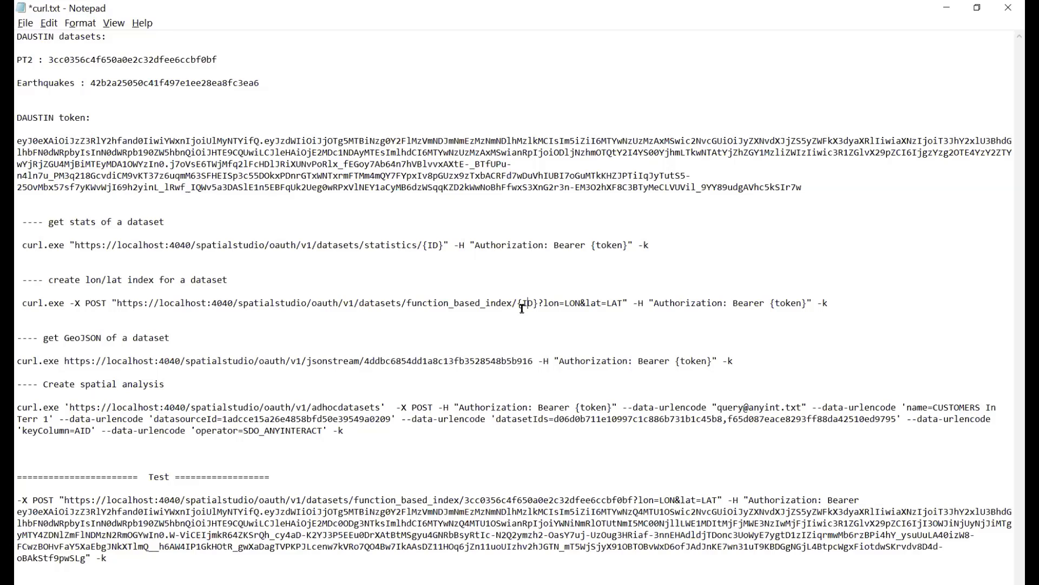
key(alt)
click(460, 305)
drag(49, 59, 224, 66)
key(ctrl+c)
key(alt+Tab)
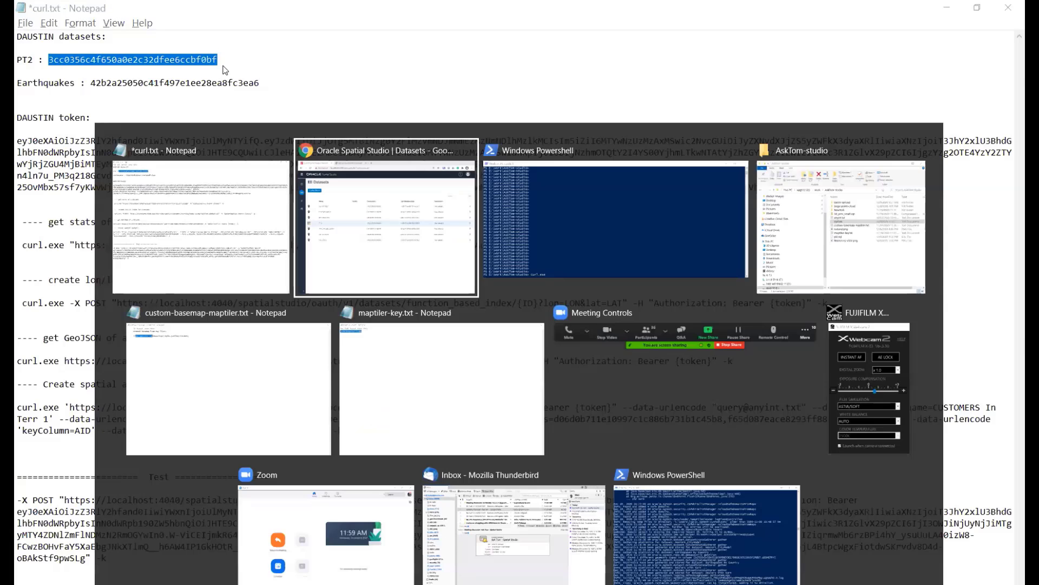
right_click(156, 355)
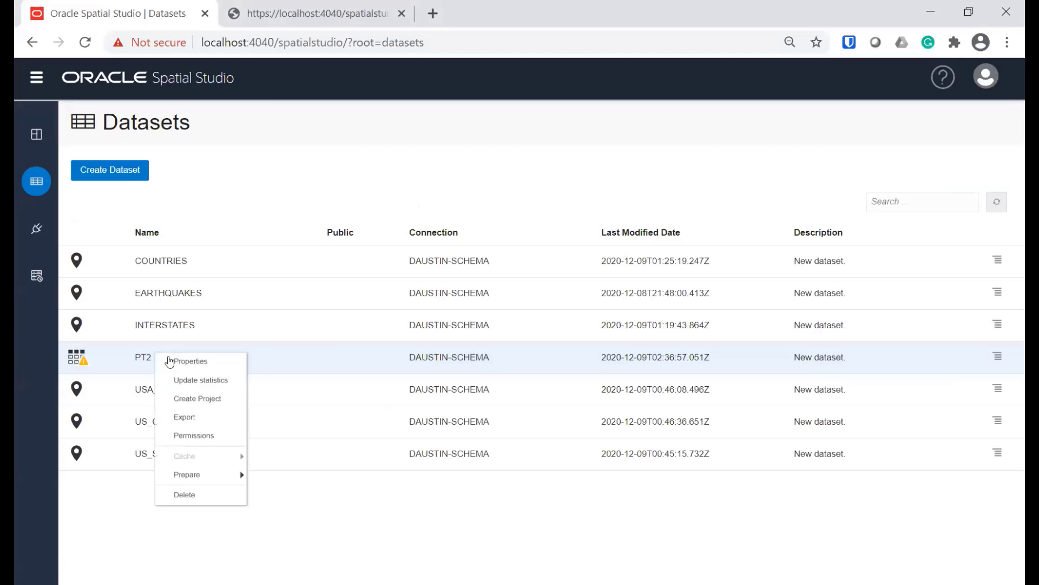
click(200, 364)
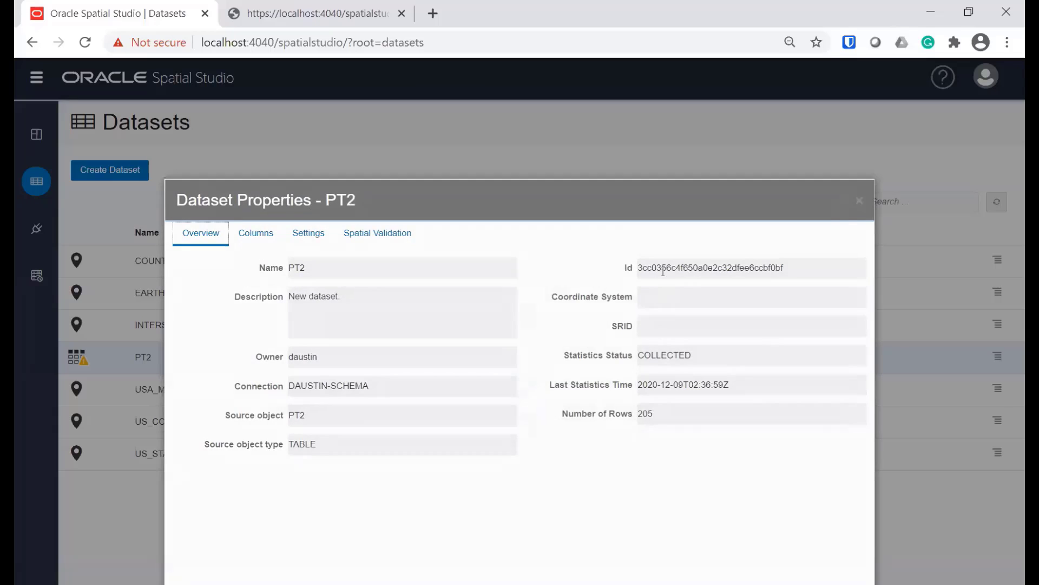
drag(667, 269, 673, 270)
click(859, 202)
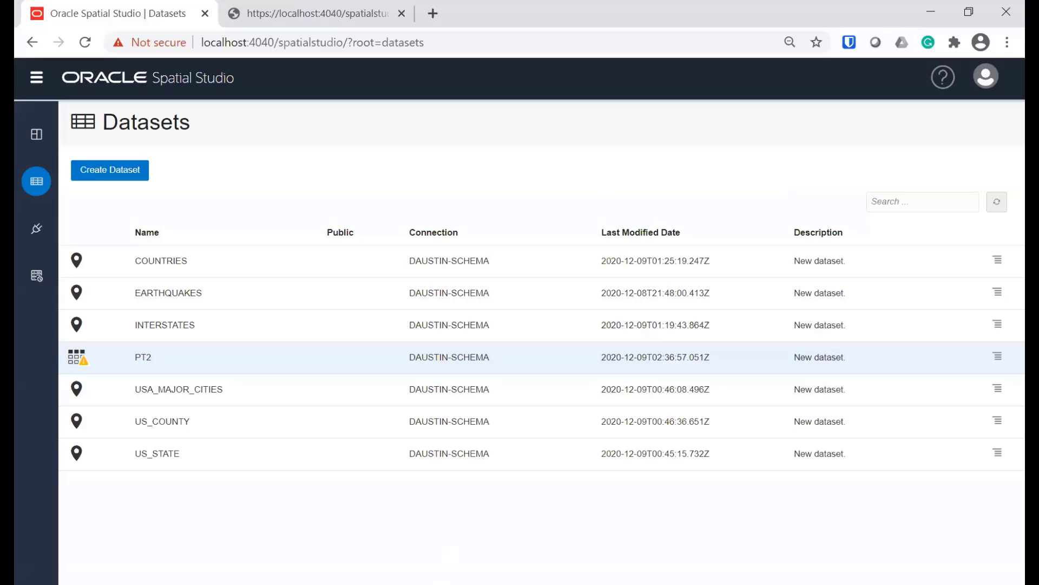
key(alt+Tab)
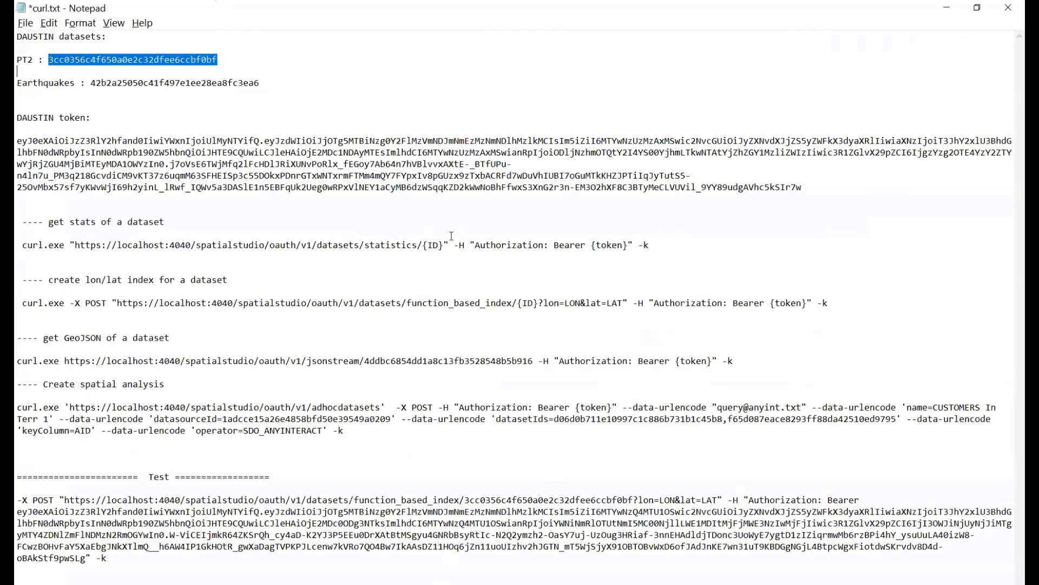
- Paste the PT2 ID over {ID} and the saved access token over {token} in the create-index command
drag(423, 246, 443, 241)
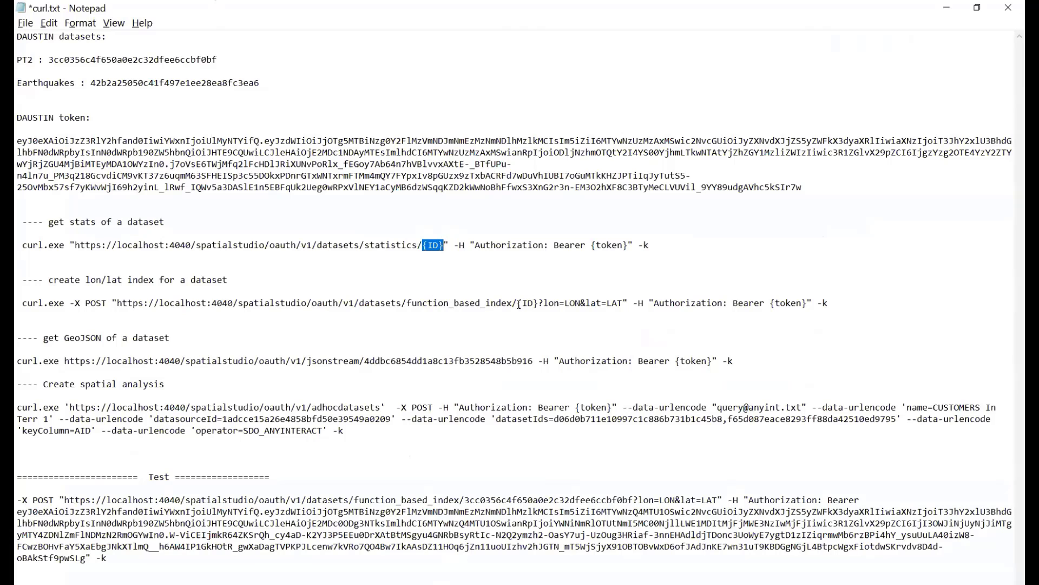
drag(519, 304, 537, 304)
key(ctrl+v)
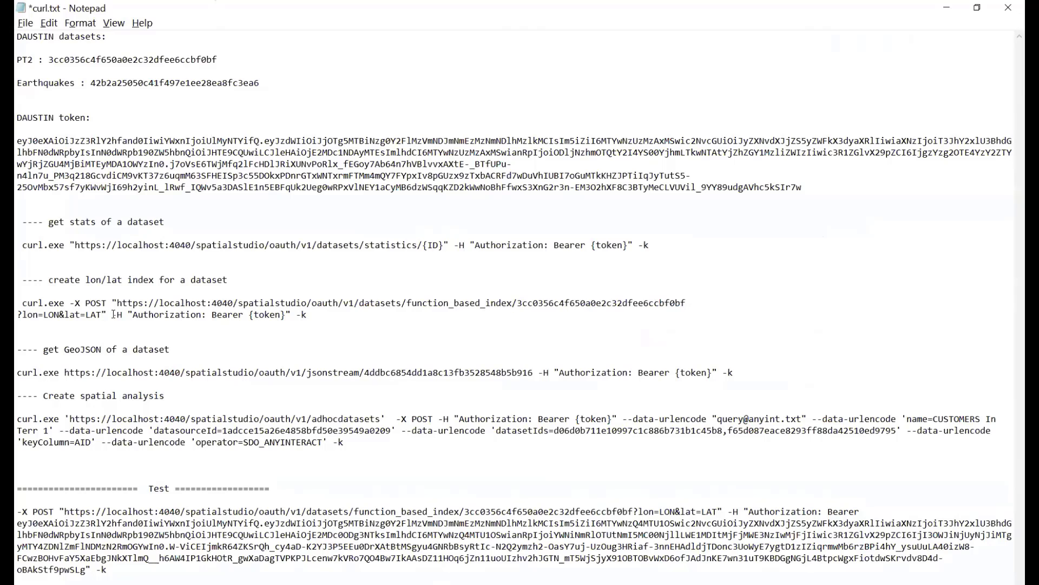
drag(112, 315, 280, 315)
click(265, 321)
drag(20, 144, 809, 182)
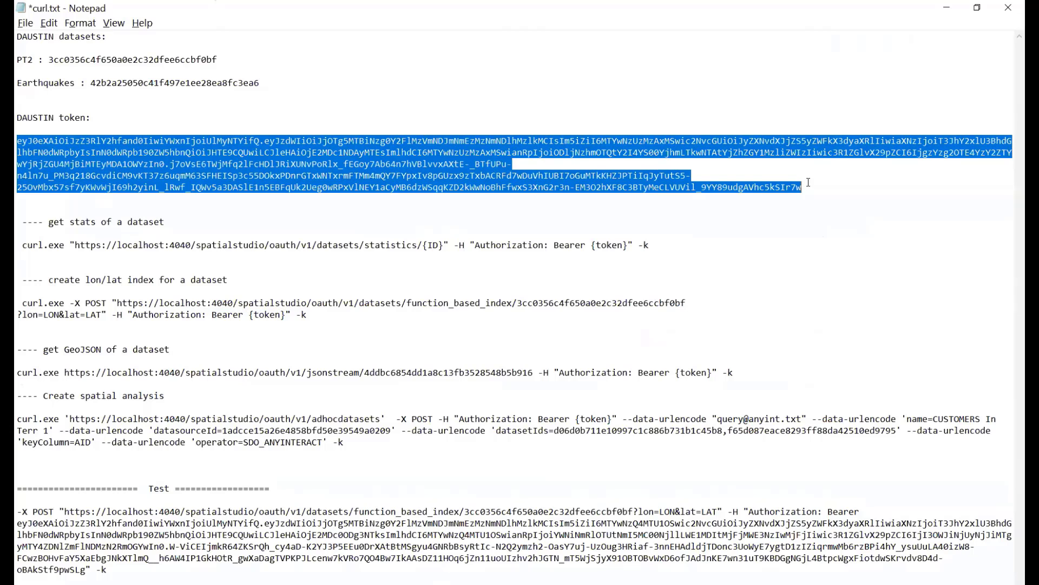
click(265, 316)
drag(249, 315, 284, 312)
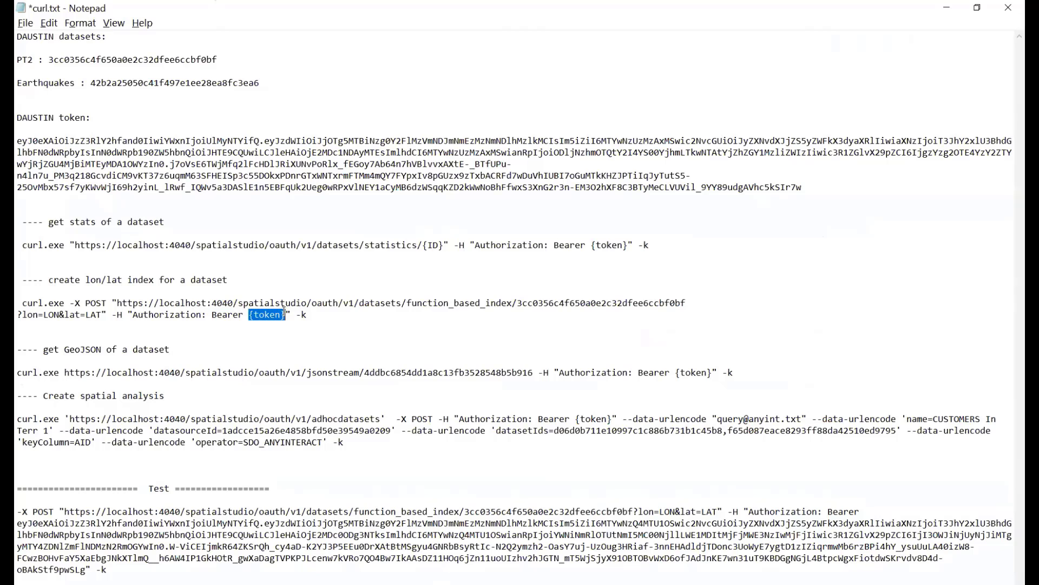
key(ctrl+v)
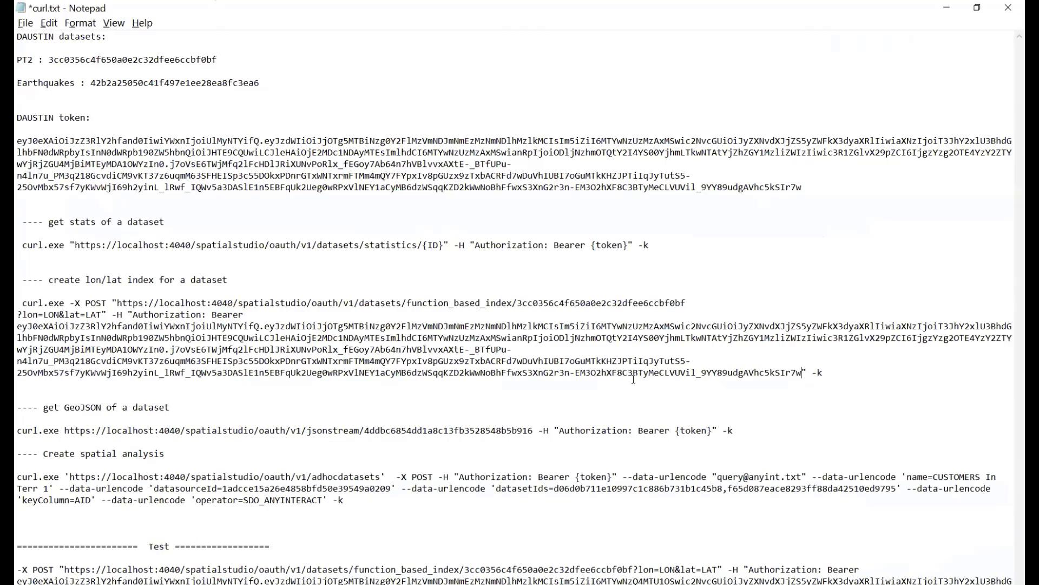
- Select the create-index command arguments from -X POST through -k
drag(170, 370, 107, 302)
click(81, 323)
drag(833, 374, 69, 303)
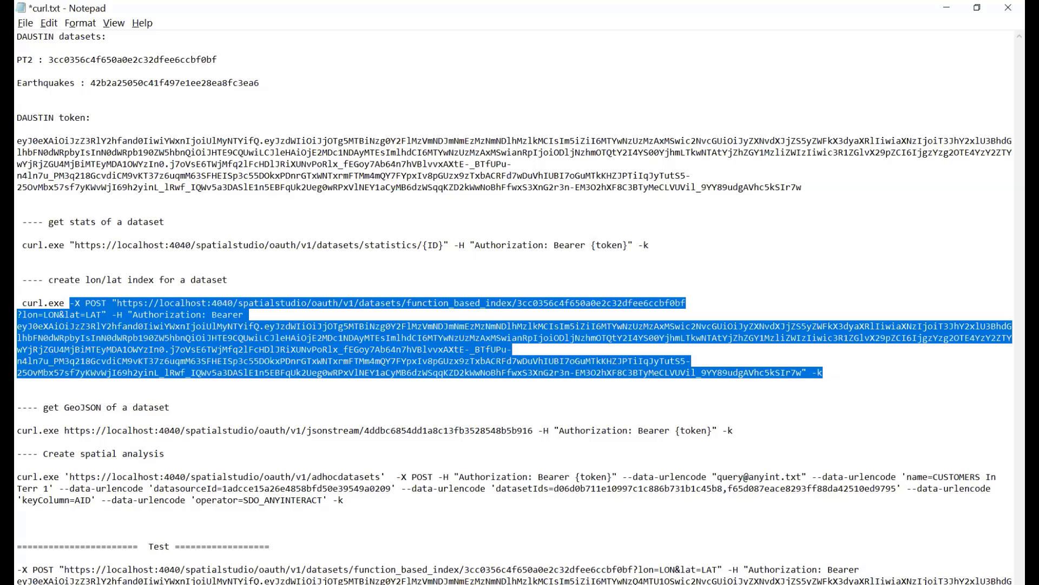
- Run the pasted curl POST in PowerShell, which fails with 'Illegal characters found in URL'
key(alt+Tab)
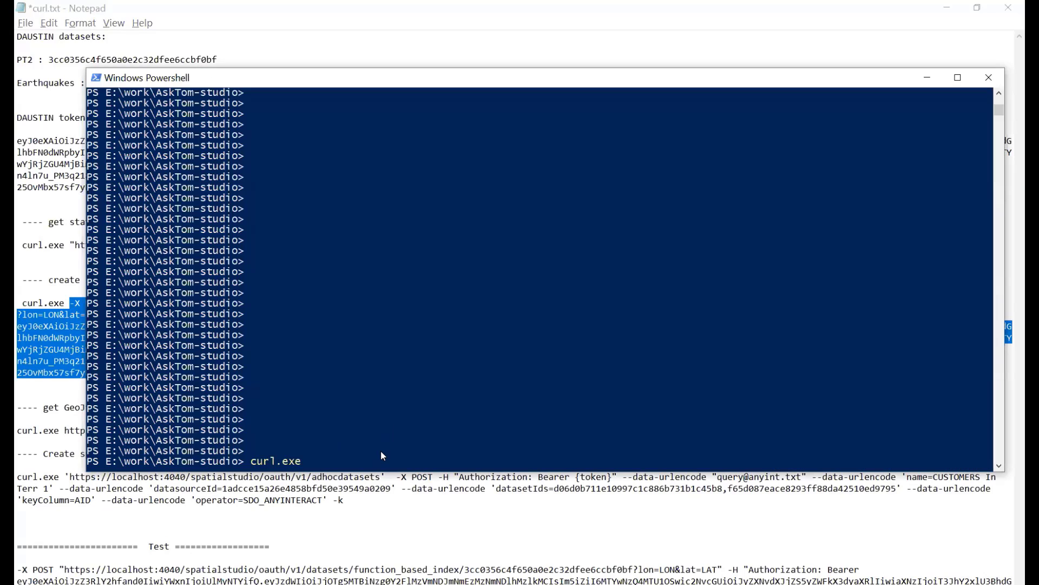
right_click(471, 425)
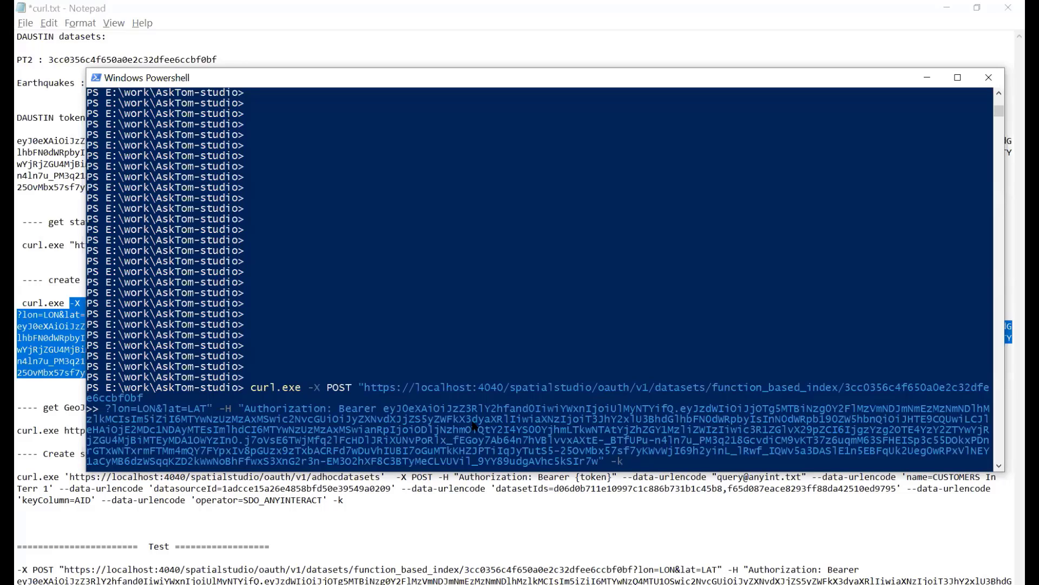
key(Return)
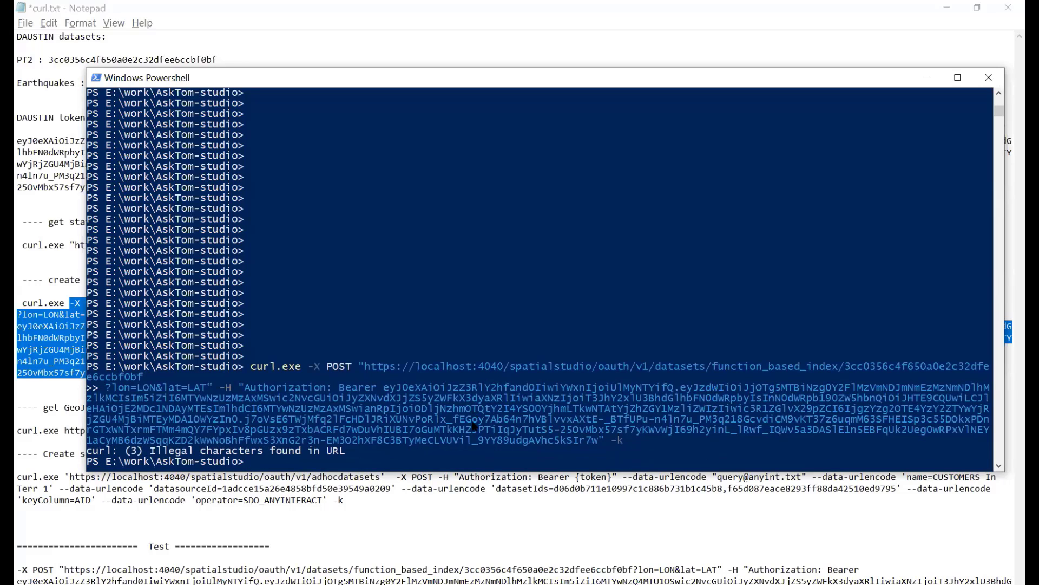
- Run .\curl.txt with the pasted arguments, which opens curl.txt in a new Notepad window
text(.\curl.txt -)
right_click(460, 453)
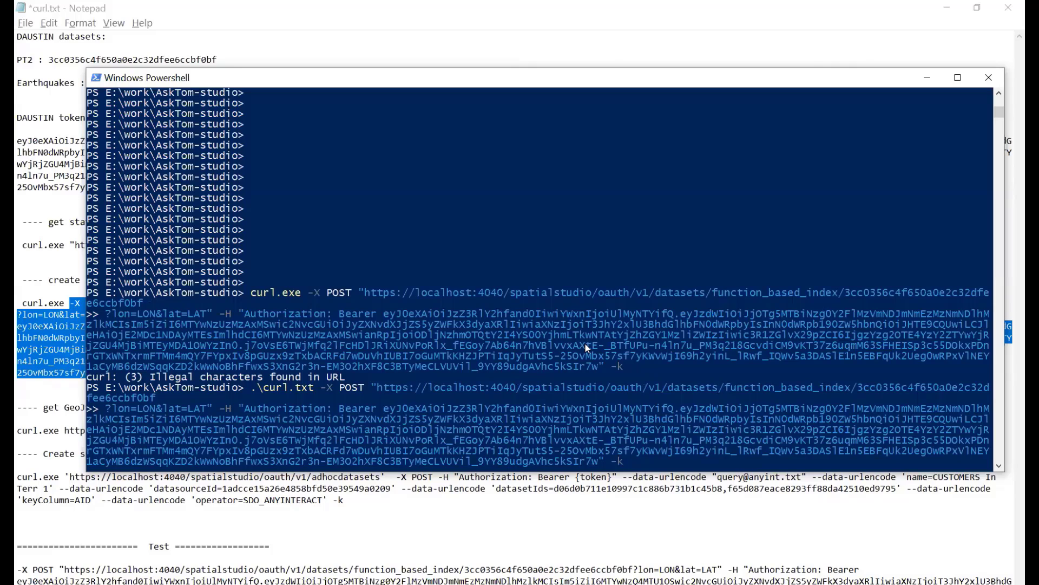
key(Return)
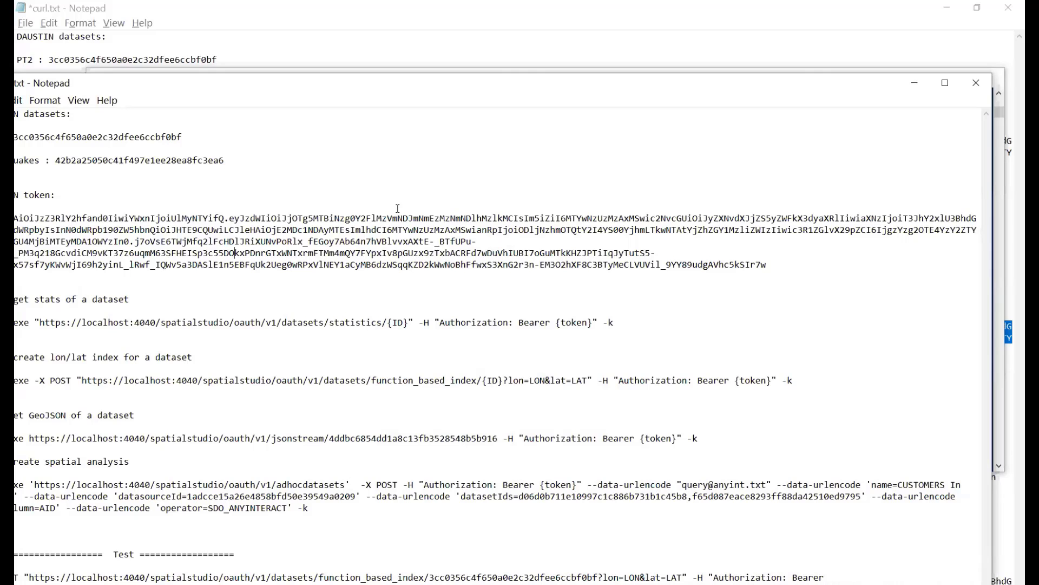
- Move the new curl.txt window aside and look over its saved token text
drag(672, 87, 744, 84)
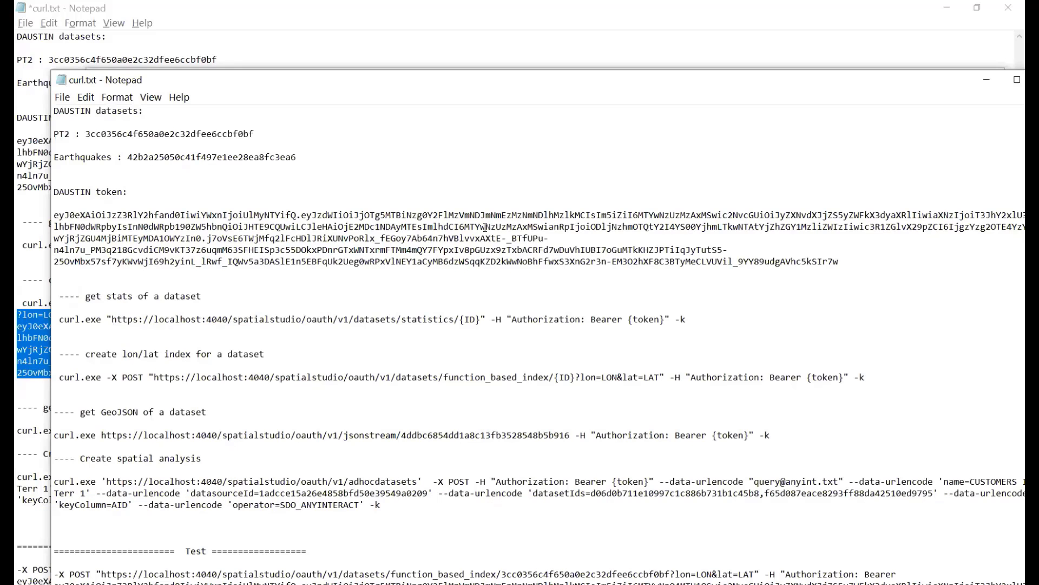
click(600, 238)
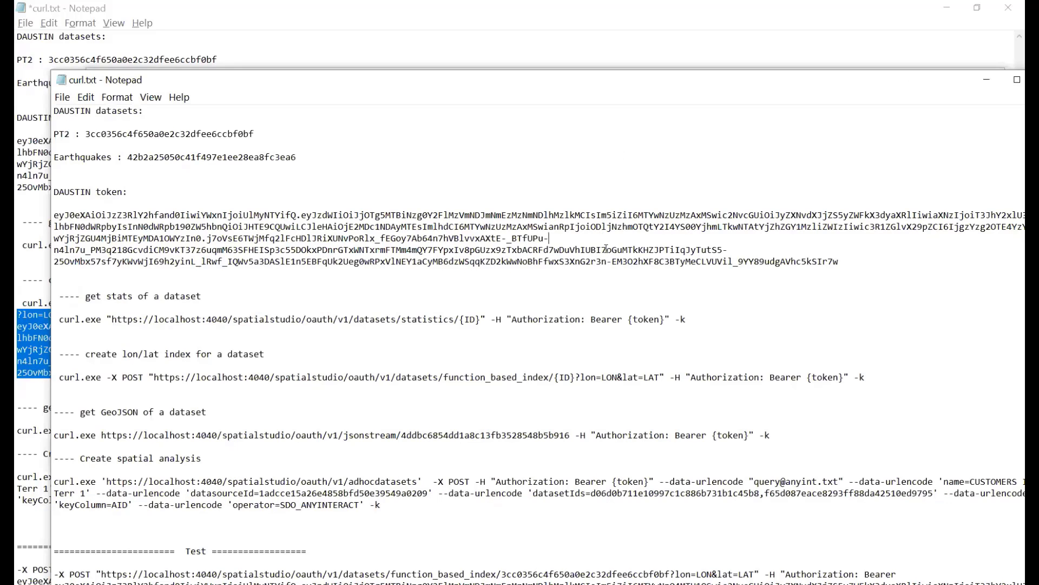
click(850, 261)
drag(851, 261, 107, 238)
click(170, 295)
key(alt+Tab)
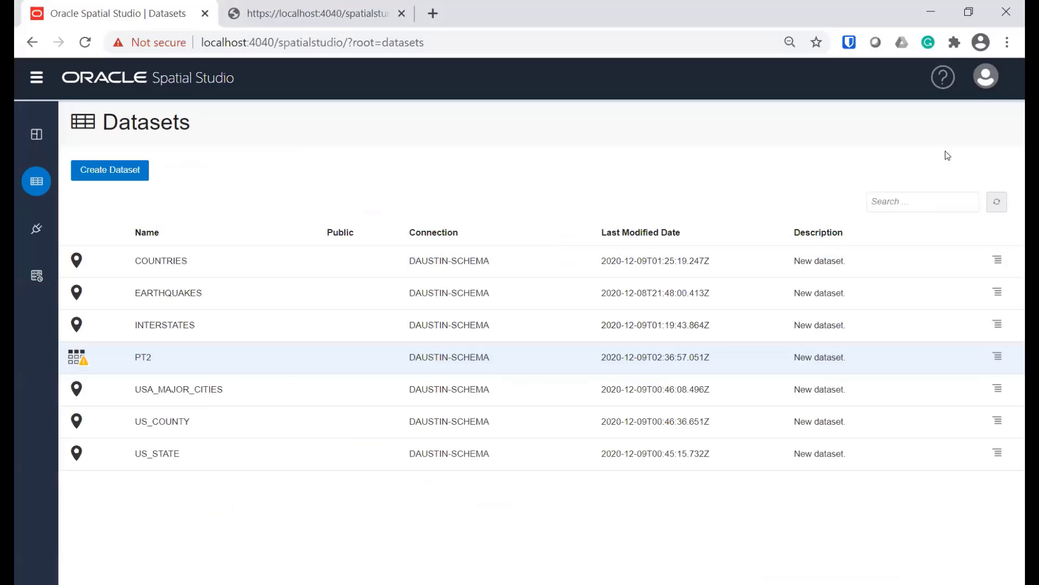
- Revoke Token 1 from the Access Tokens list
click(986, 77)
click(962, 175)
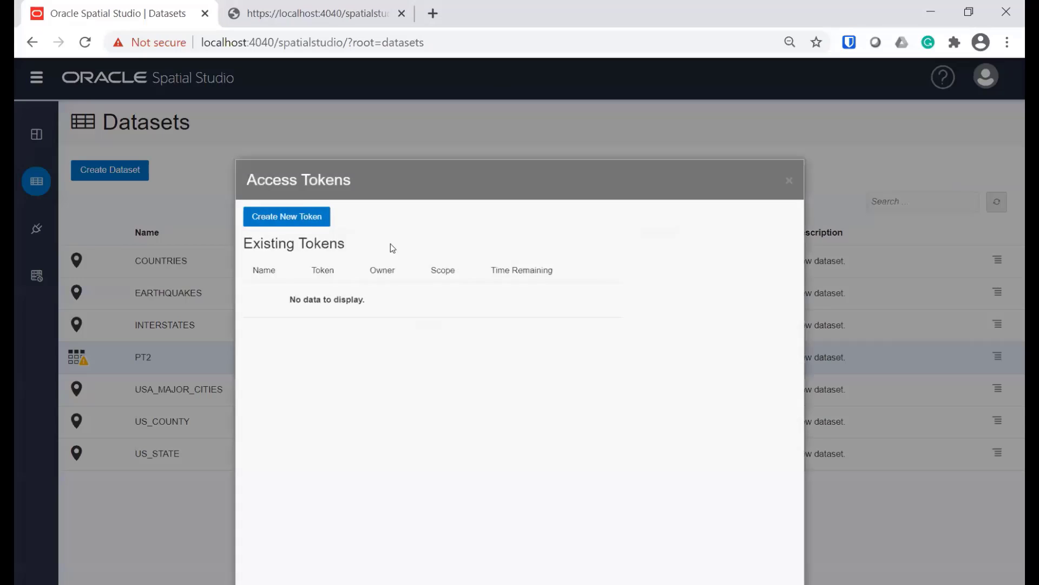
click(743, 295)
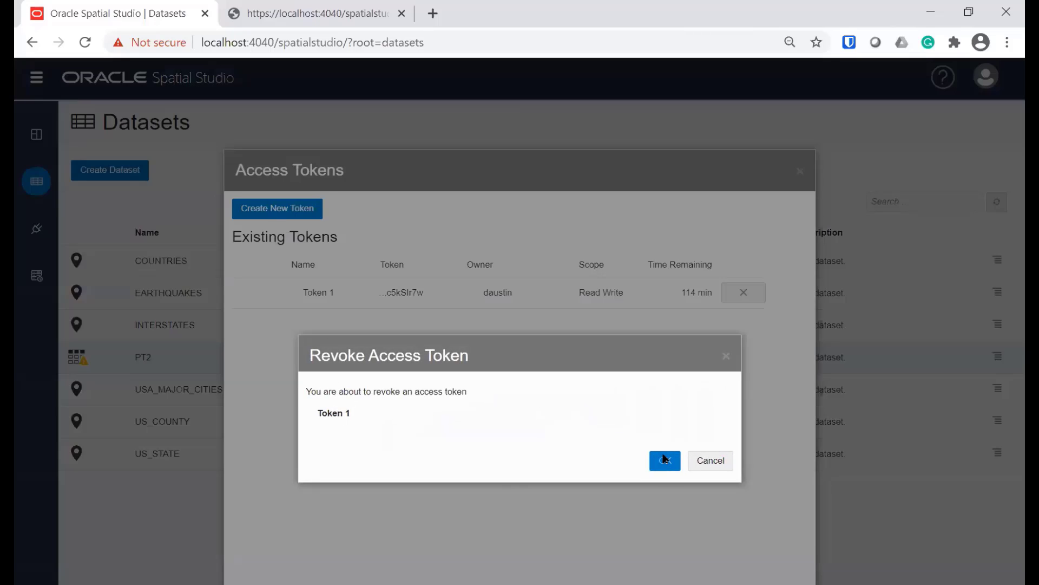
click(664, 460)
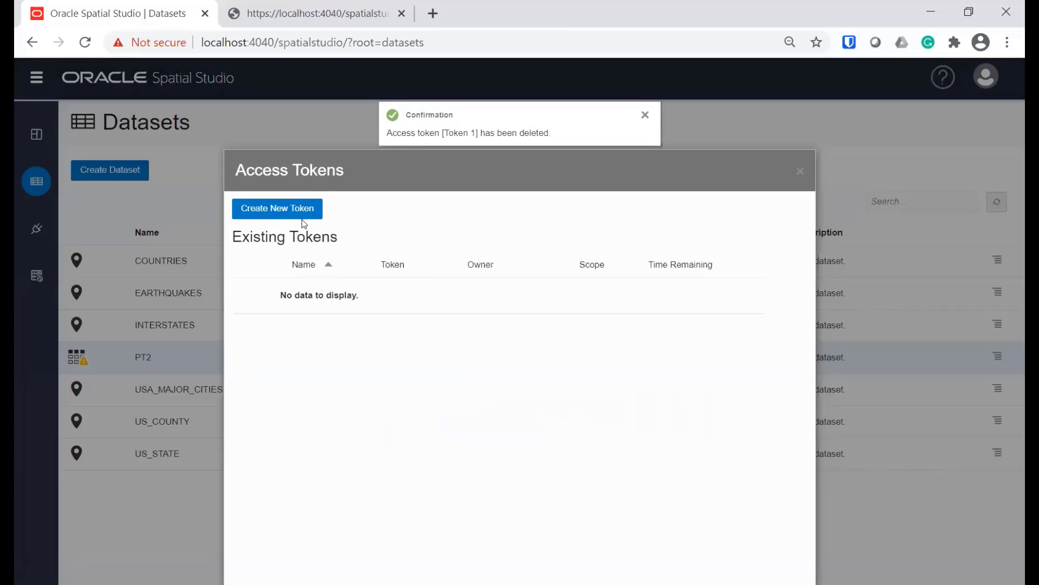
- Create a read-write access token named 'Token 2' and copy its token string
click(275, 213)
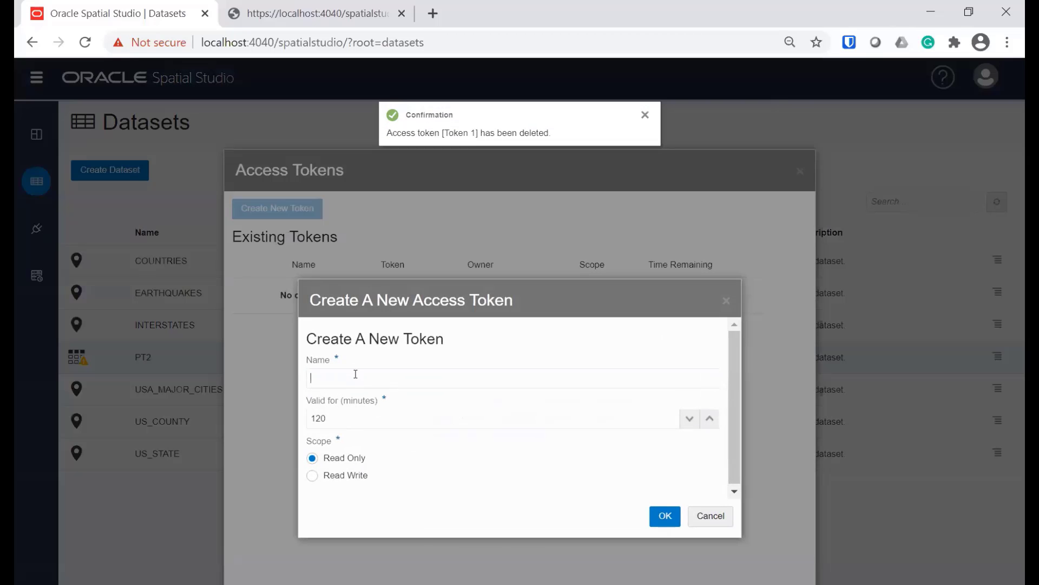
text(Token 2)
click(337, 474)
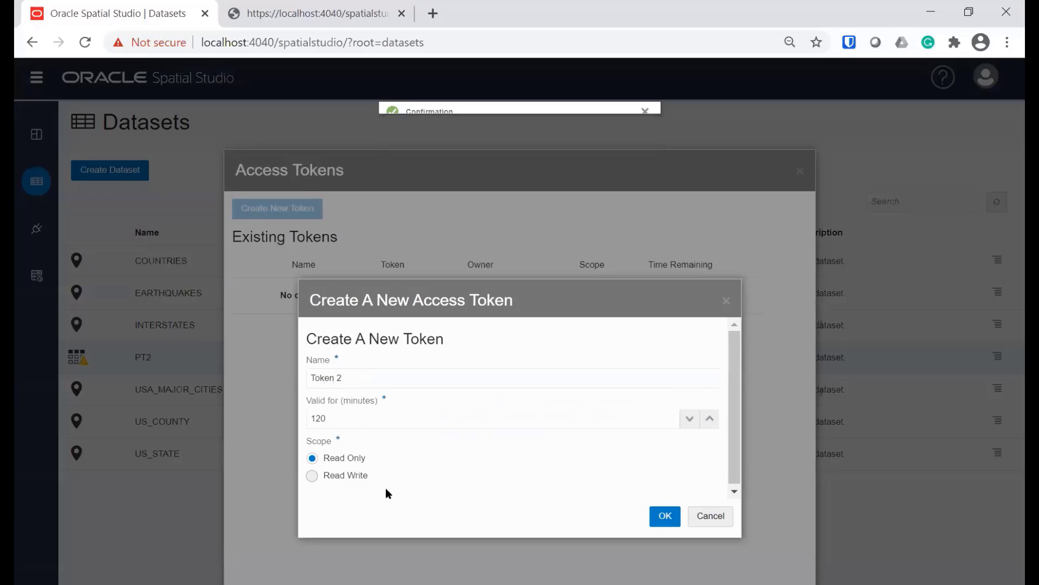
click(667, 517)
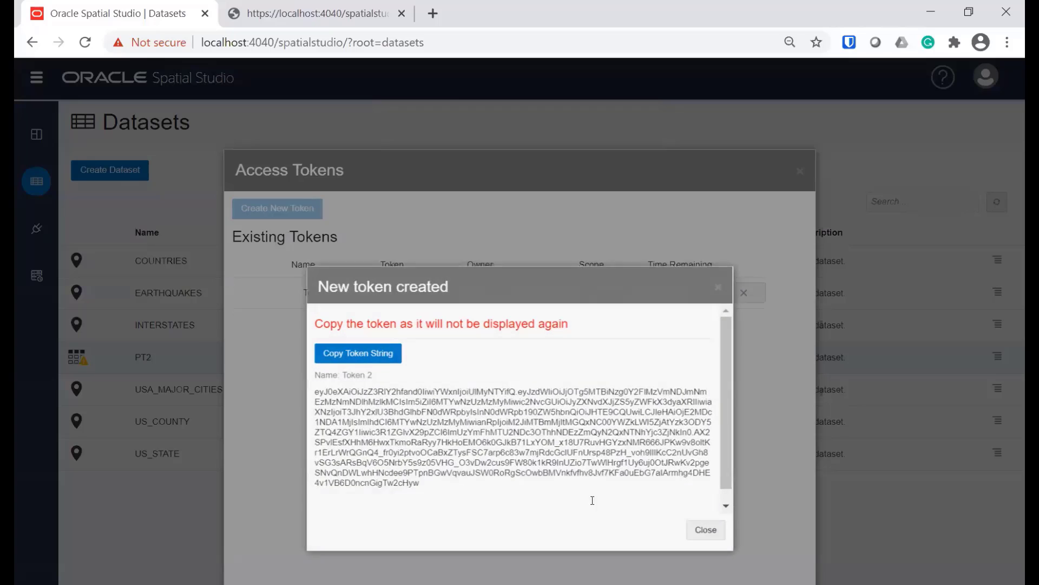
click(361, 355)
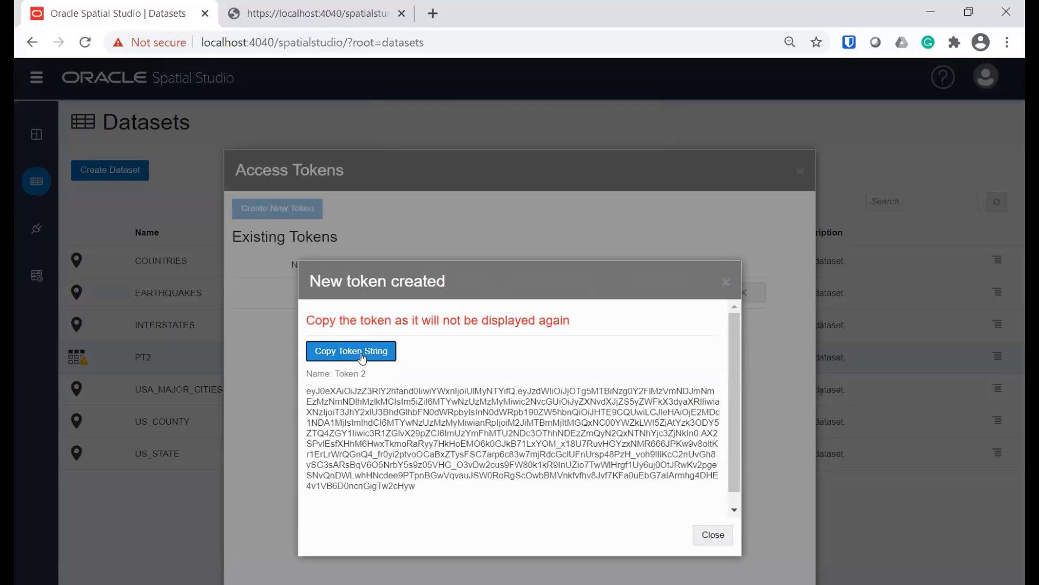
click(714, 535)
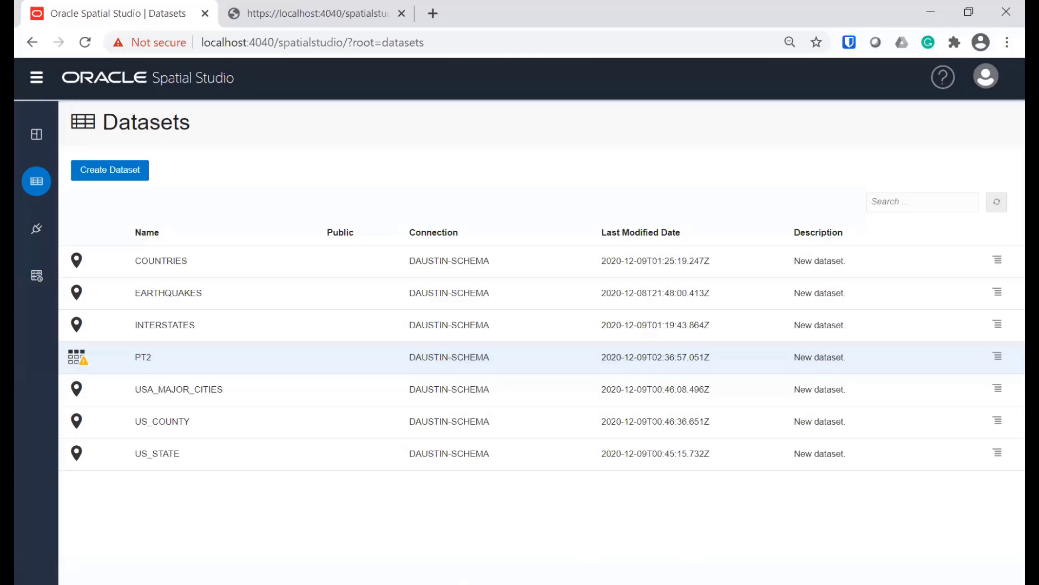
- Add blank prompt lines in PowerShell, then bring the curl.txt notes to the front
key(alt+Tab)
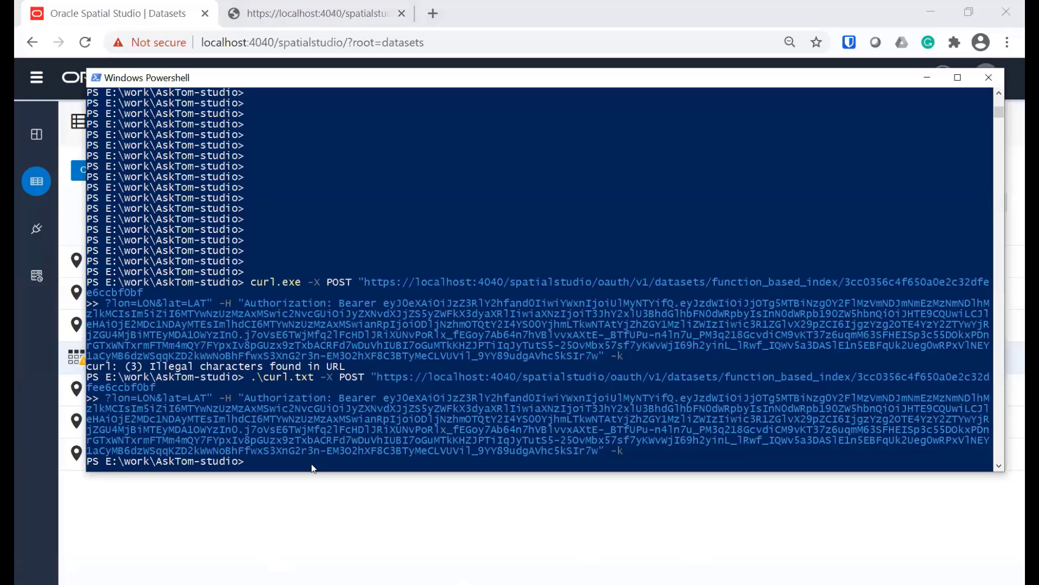
key(Return)
key(Return)
key(Return)
key(Return)
key(Return)
key(Return)
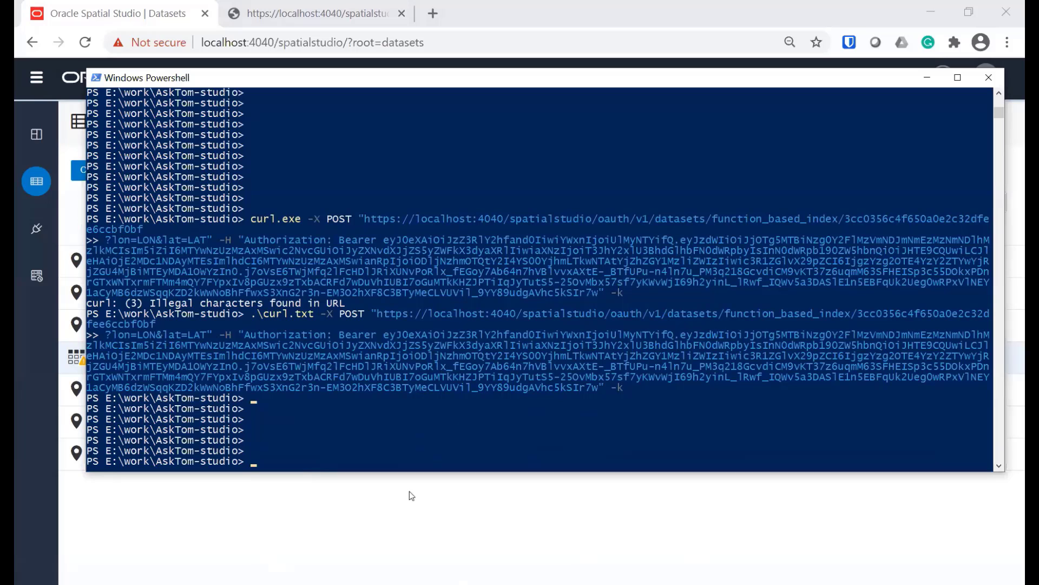
key(alt+Tab)
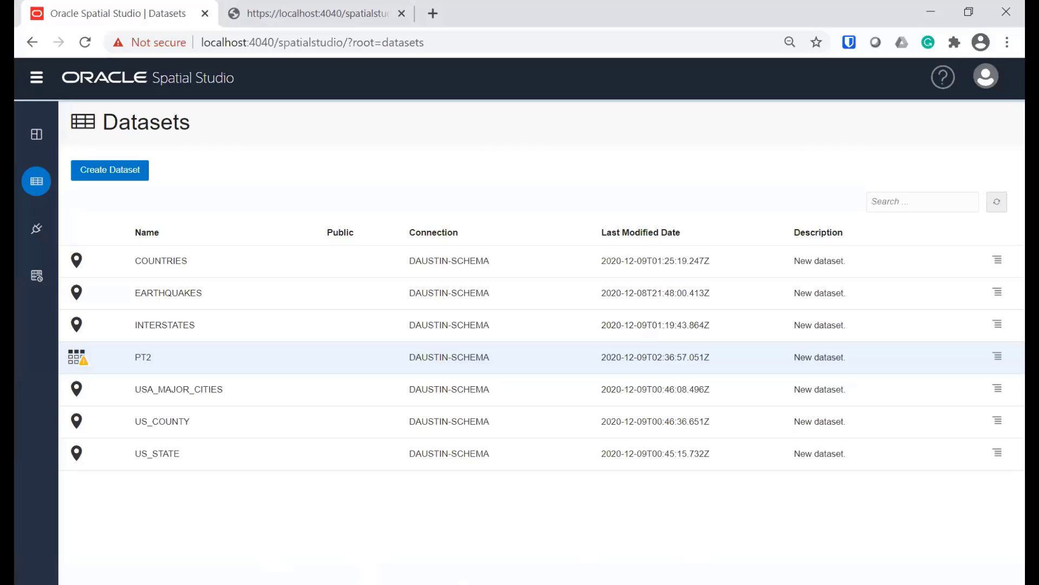
key(alt+Tab)
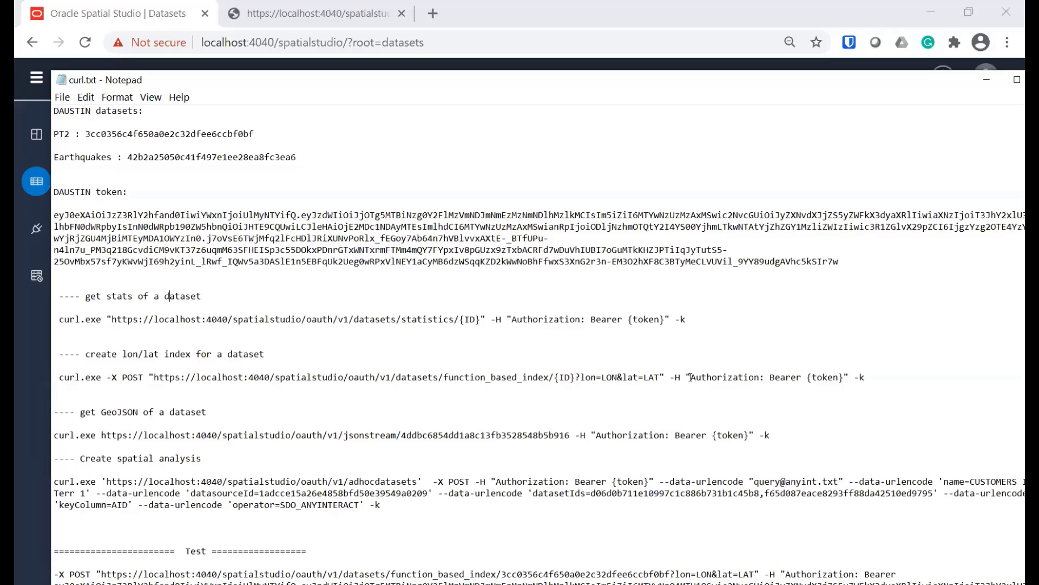
- Fill the lon/lat index curl command with the access token and PT2 ID 3cc0356c4f650a0e2c32dfee6ccbf0bf
drag(811, 375, 844, 380)
key(ctrl+v)
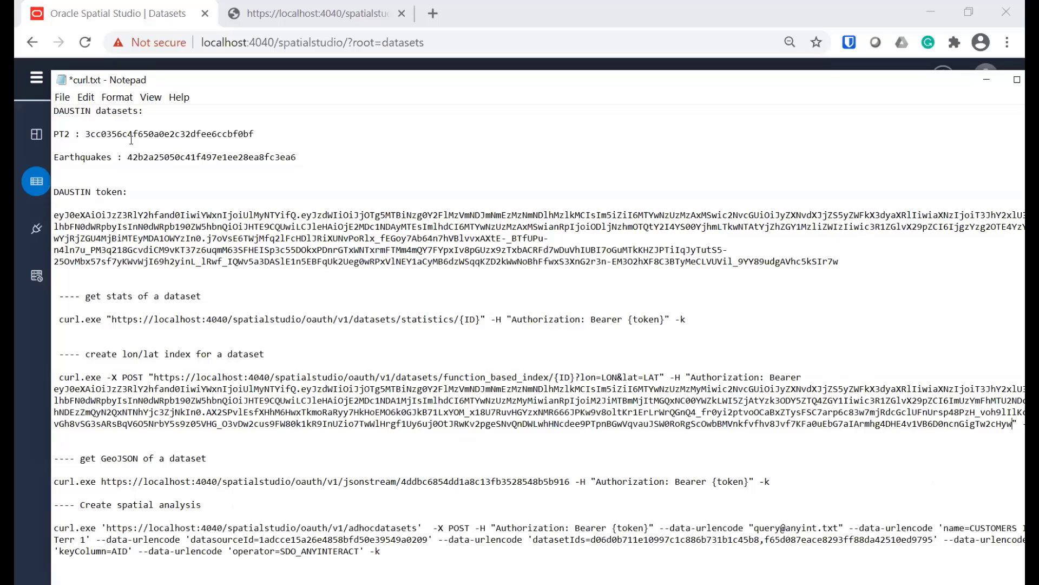
drag(86, 135, 277, 138)
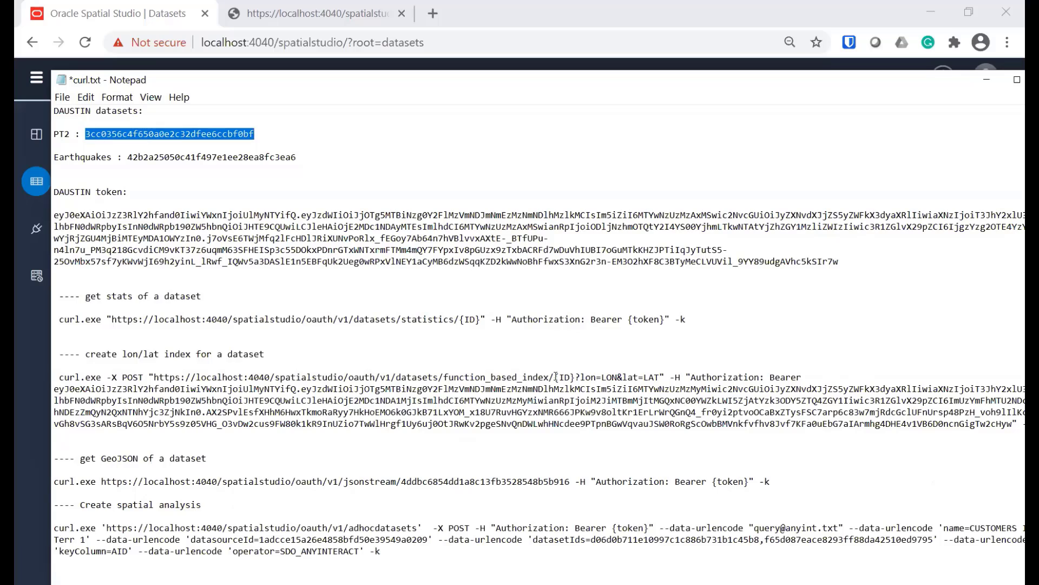
drag(553, 377, 575, 376)
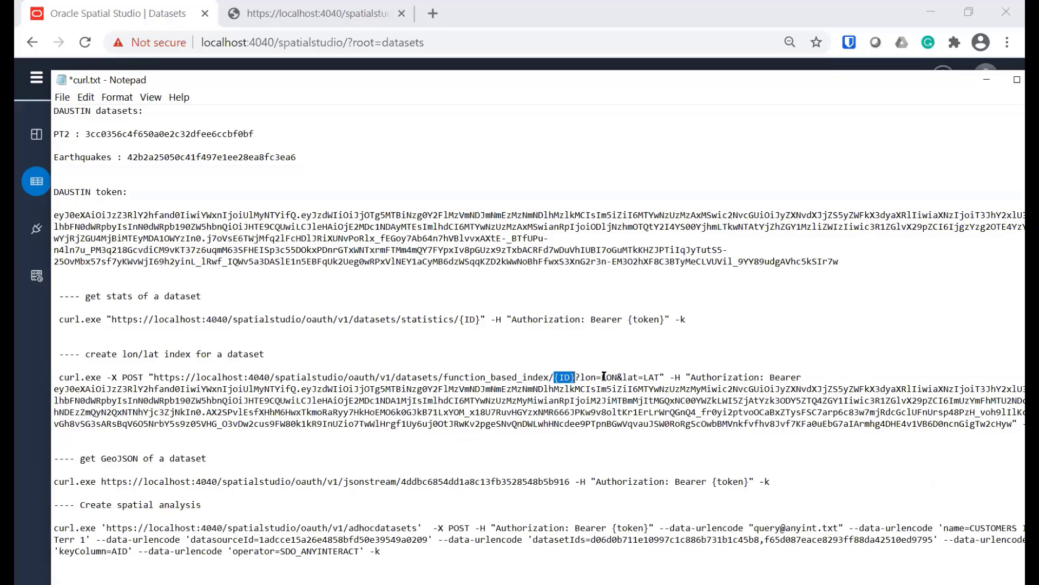
key(ctrl+v)
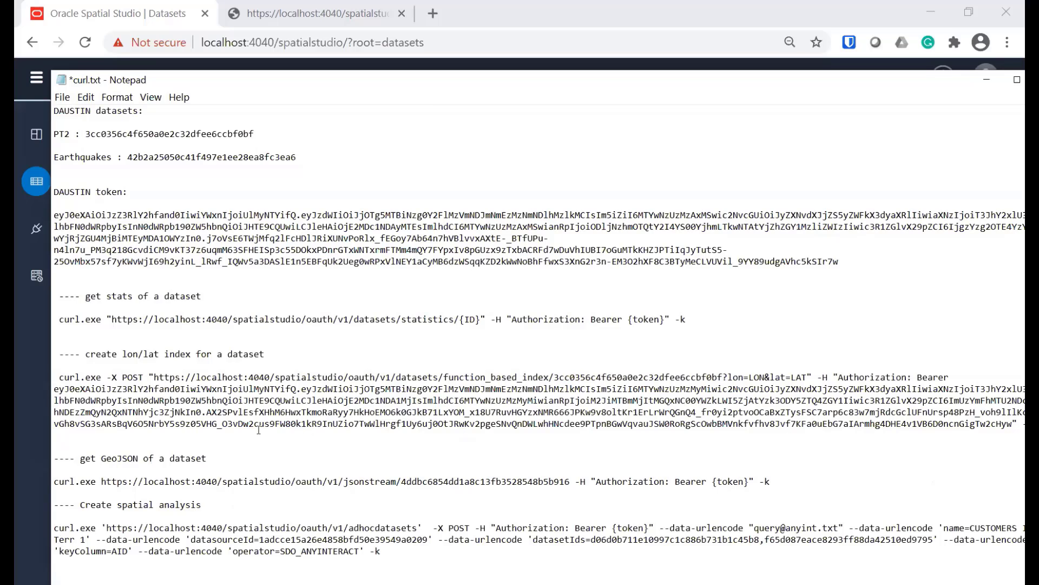
drag(107, 376, 1014, 443)
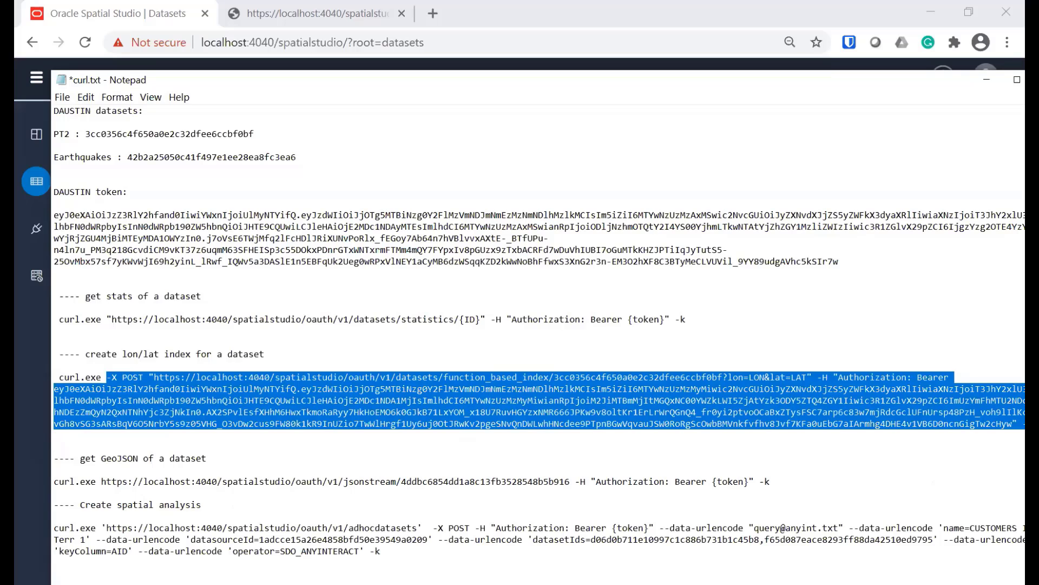
- In PowerShell, clear the mistyped curl attempts and move up to the E:\work folder
key(alt+Tab)
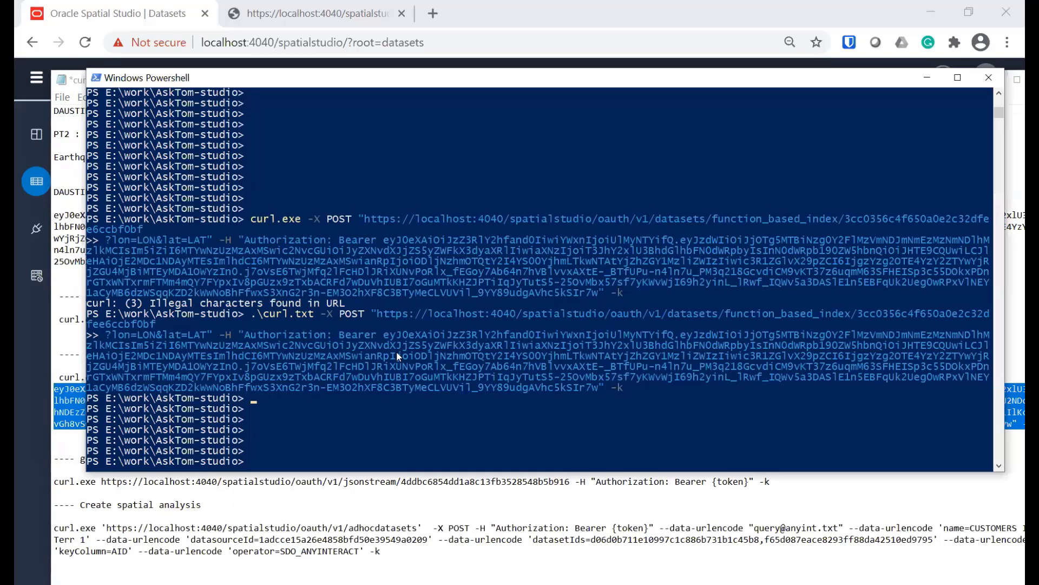
text(curl)
key(Tab)
key(BackSpace)
key(BackSpace)
key(BackSpace)
text(exe)
key(BackSpace)
key(BackSpace)
key(BackSpace)
key(BackSpace)
key(BackSpace)
key(BackSpace)
key(BackSpace)
key(BackSpace)
key(BackSpace)
key(BackSpace)
key(BackSpace)
text(curl)
key(Tab)
key(BackSpace)
key(BackSpace)
key(BackSpace)
key(BackSpace)
key(BackSpace)
key(BackSpace)
key(BackSpace)
key(BackSpace)
key(BackSpace)
key(BackSpace)
text(cd ..)
key(Return)
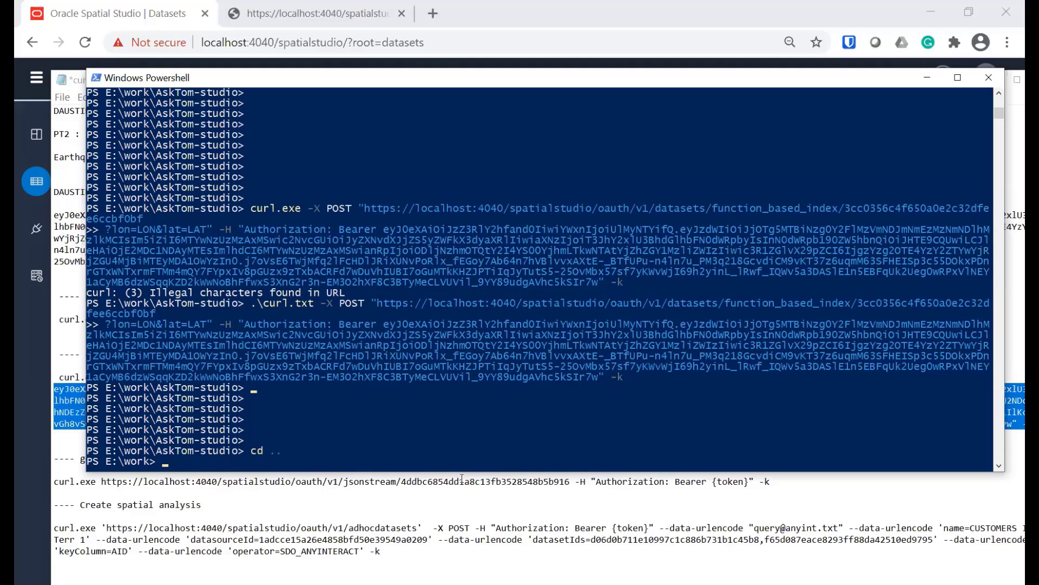
- Run curl.exe with the pasted index arguments to start PT2's lon/lat indexing, then return to the browser
text(curl.exe)
right_click(414, 399)
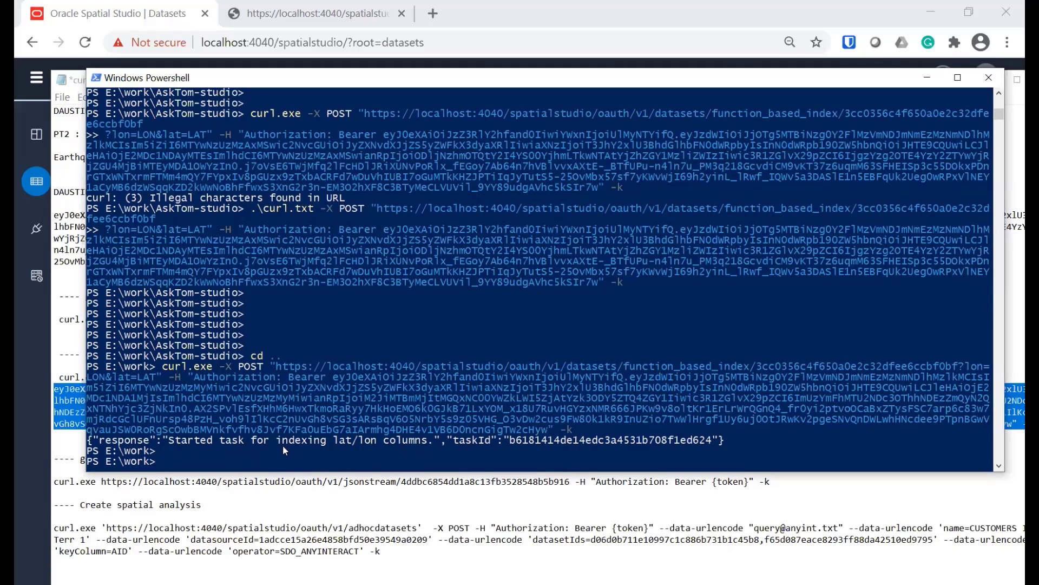
click(155, 12)
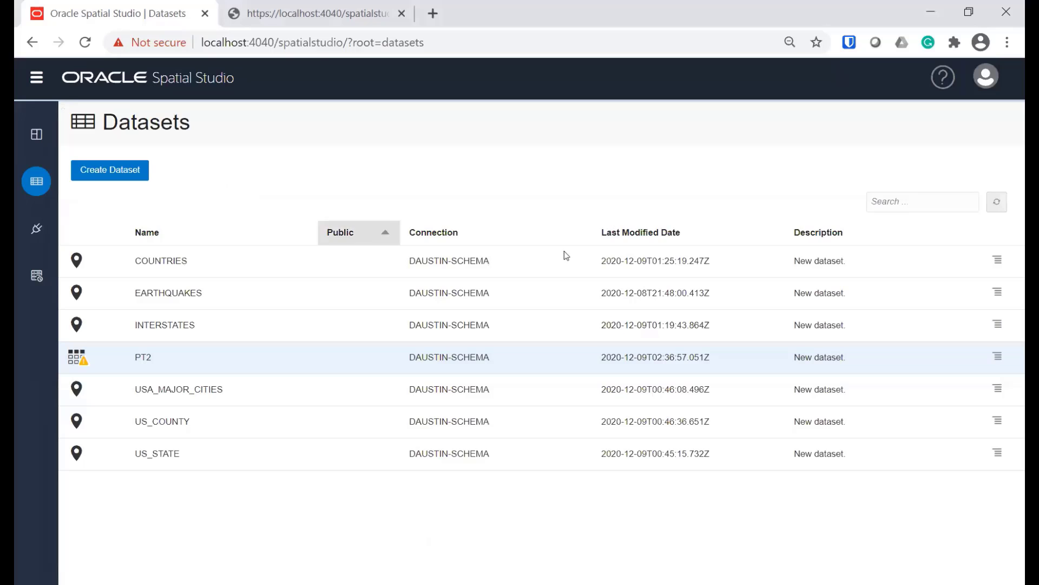
- Refresh the dataset list and create a new project from PT2 showing its points
click(997, 205)
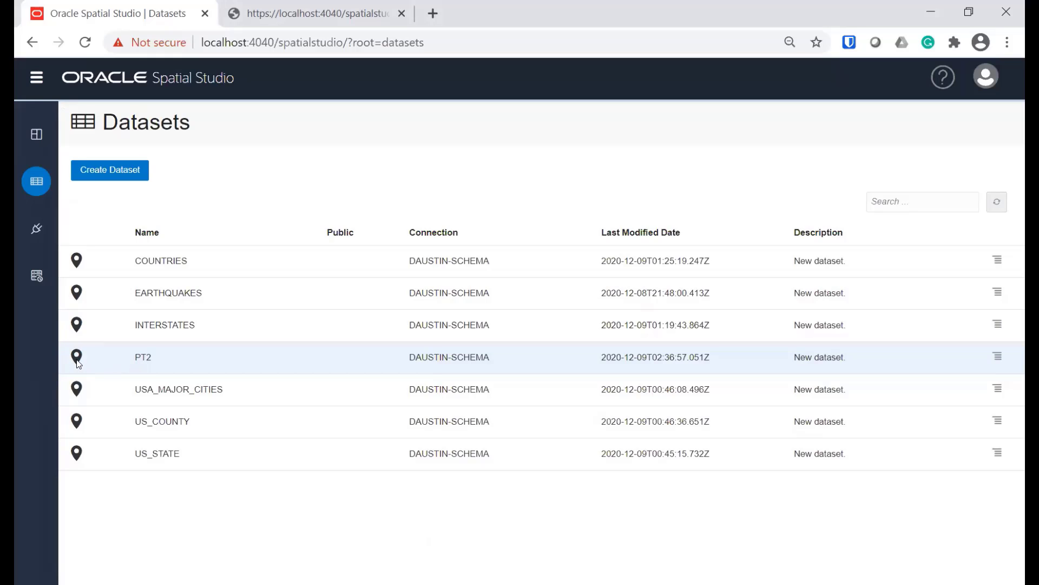
right_click(144, 357)
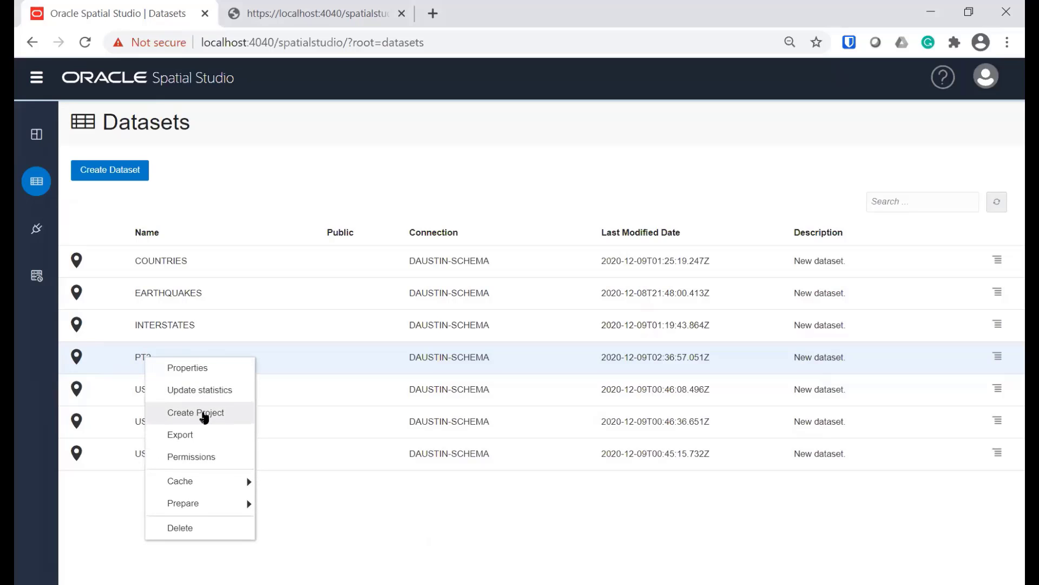
click(203, 414)
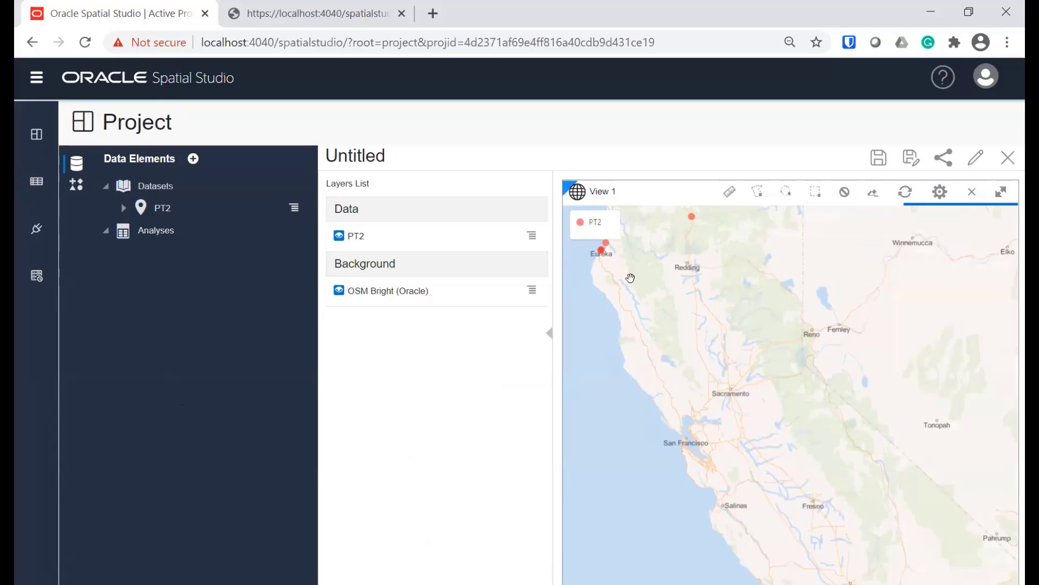
- Discard the untitled PT2 project, return to Datasets and select EARTHQUAKES
click(37, 182)
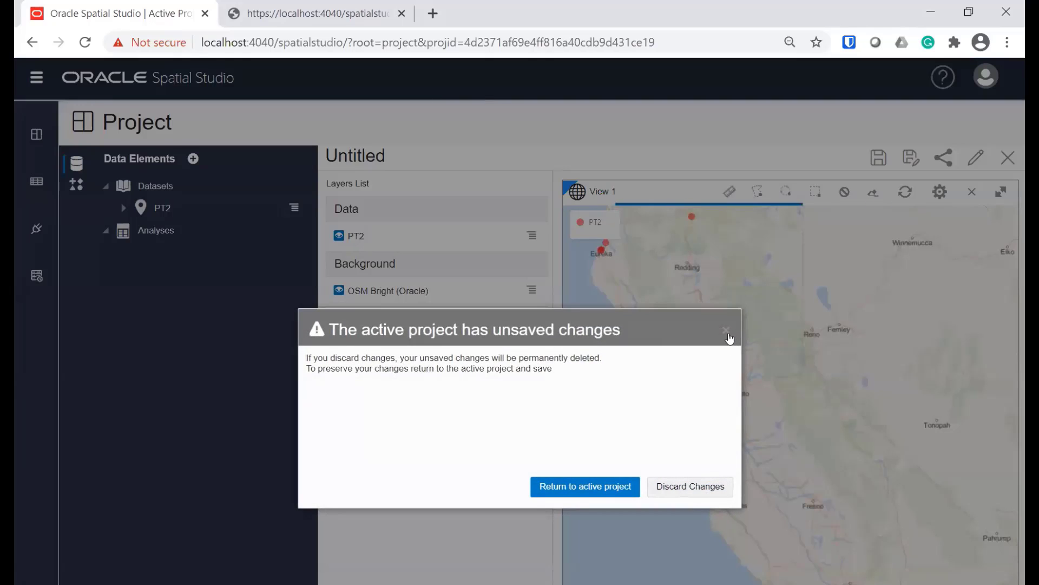
click(726, 331)
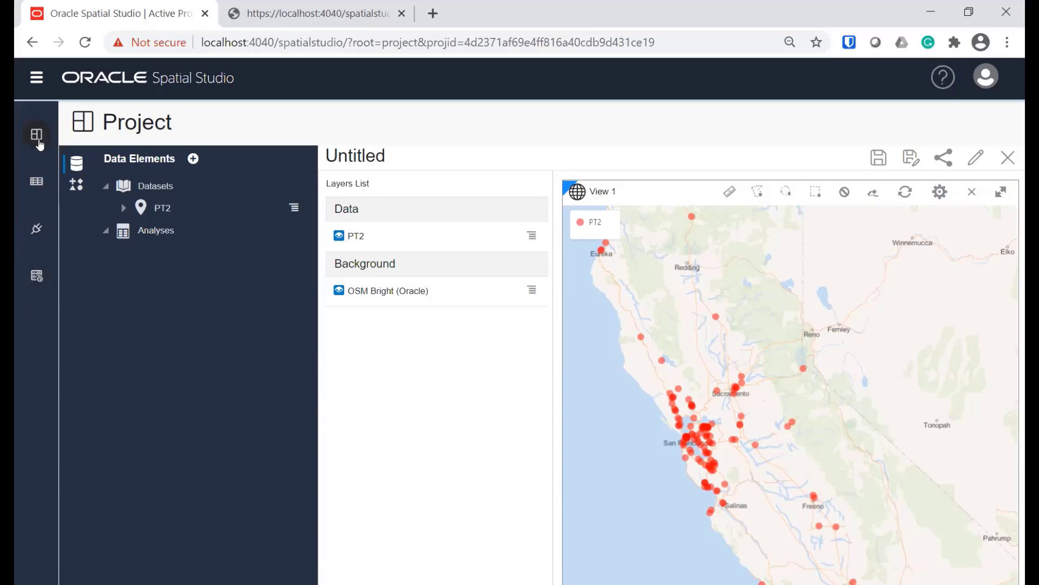
click(37, 181)
click(691, 489)
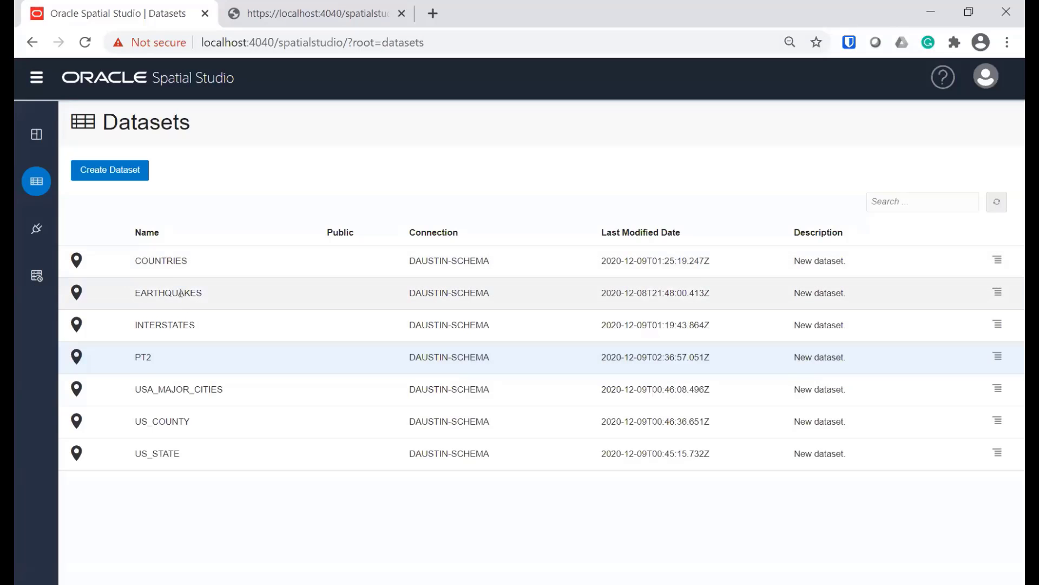
click(181, 293)
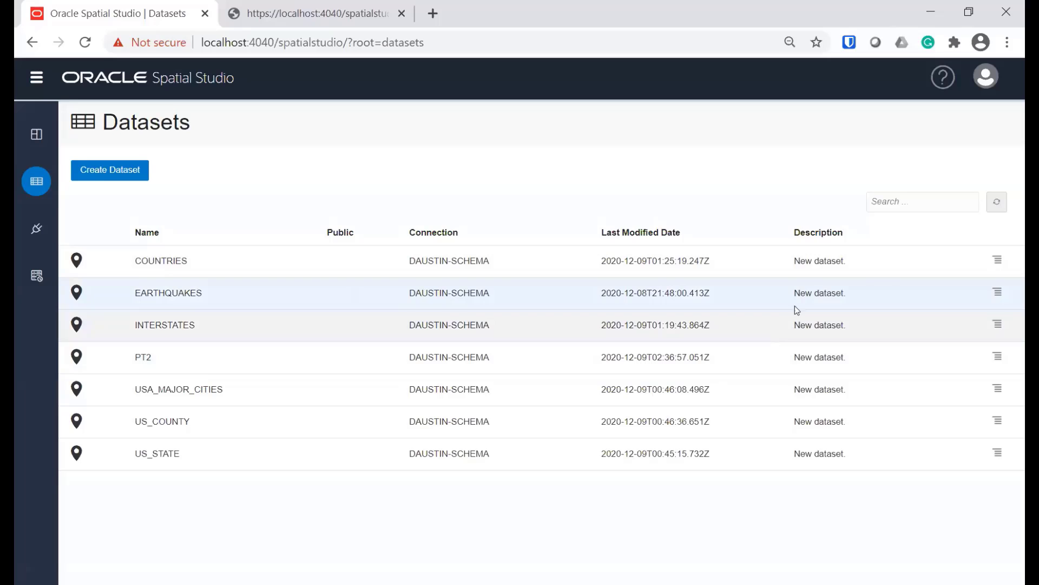
- Check the EARTHQUAKES dataset properties
click(986, 77)
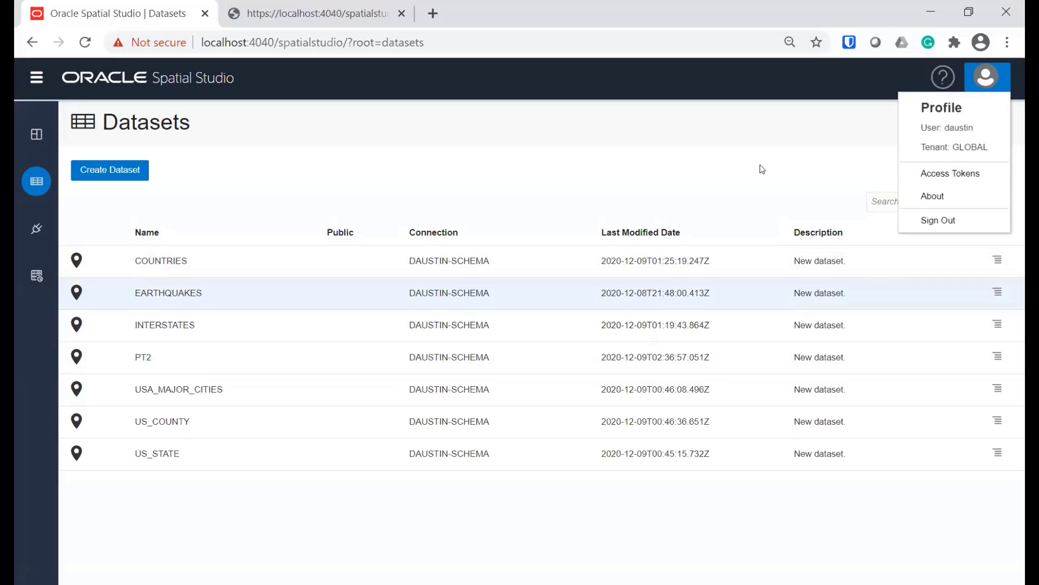
click(193, 293)
right_click(177, 295)
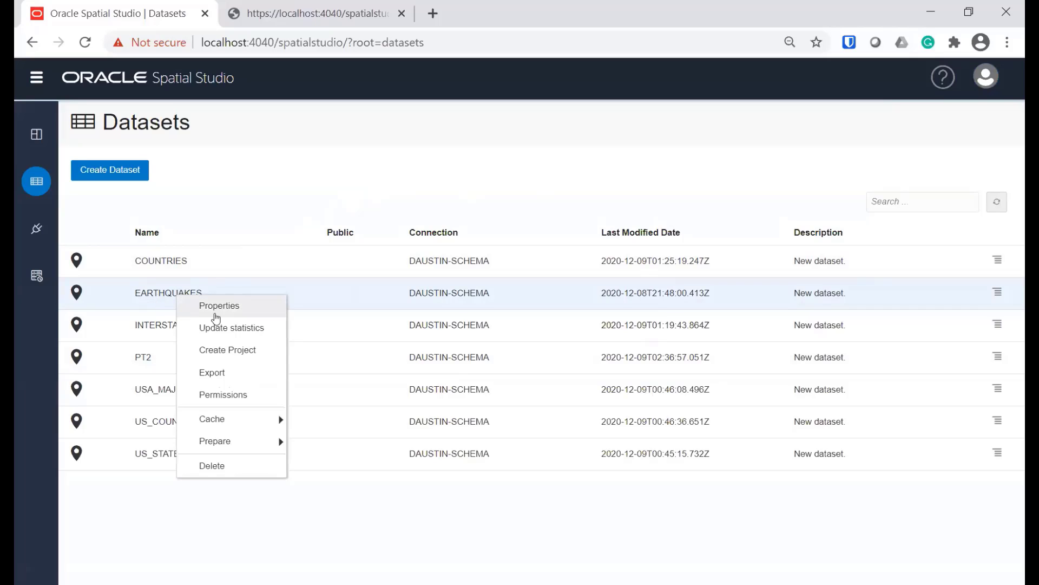
click(215, 307)
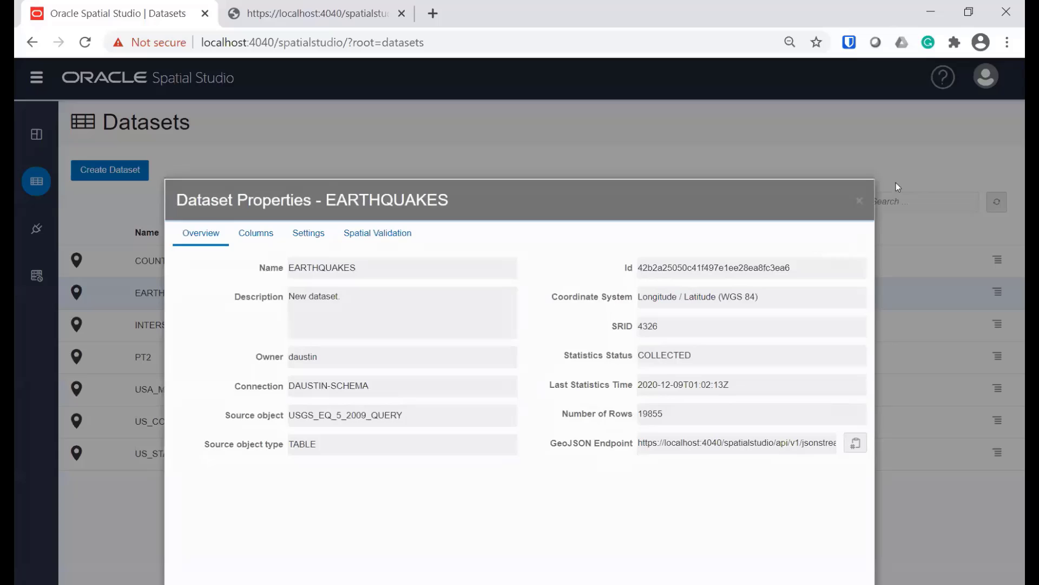
click(858, 203)
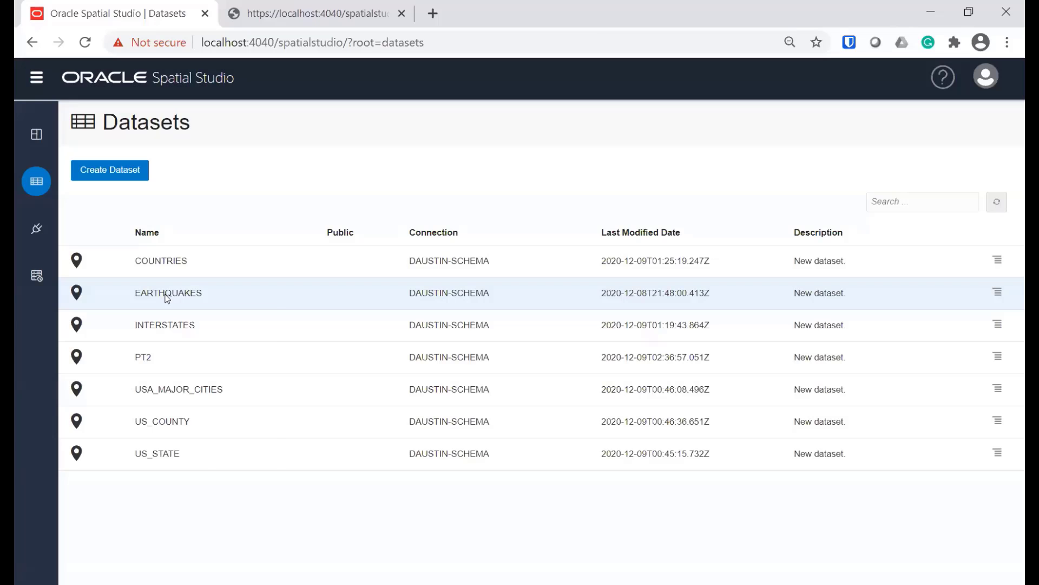
- Make EARTHQUAKES public through its sharing settings and bring its actions menu back up
right_click(164, 295)
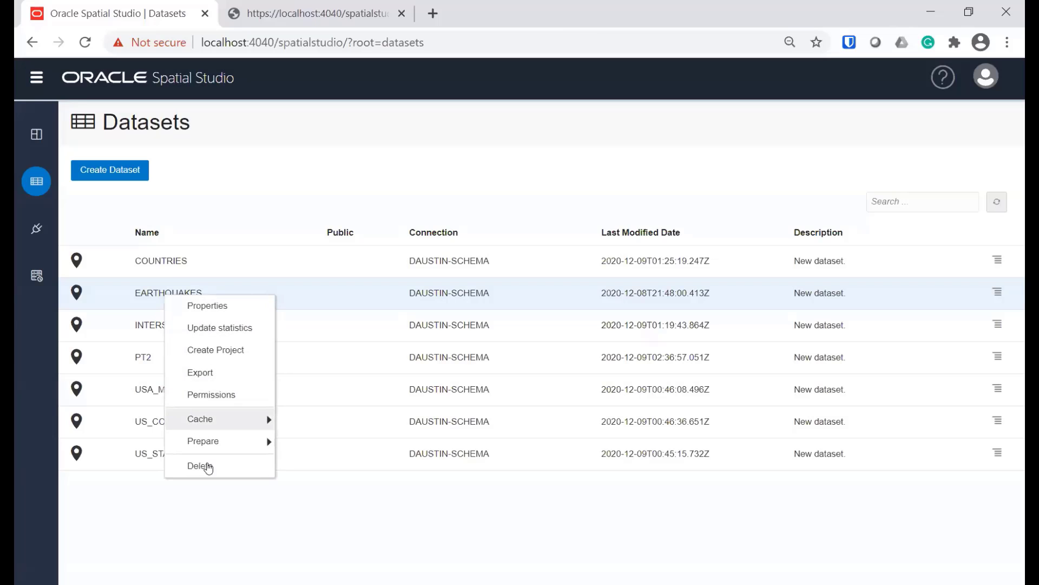
click(220, 395)
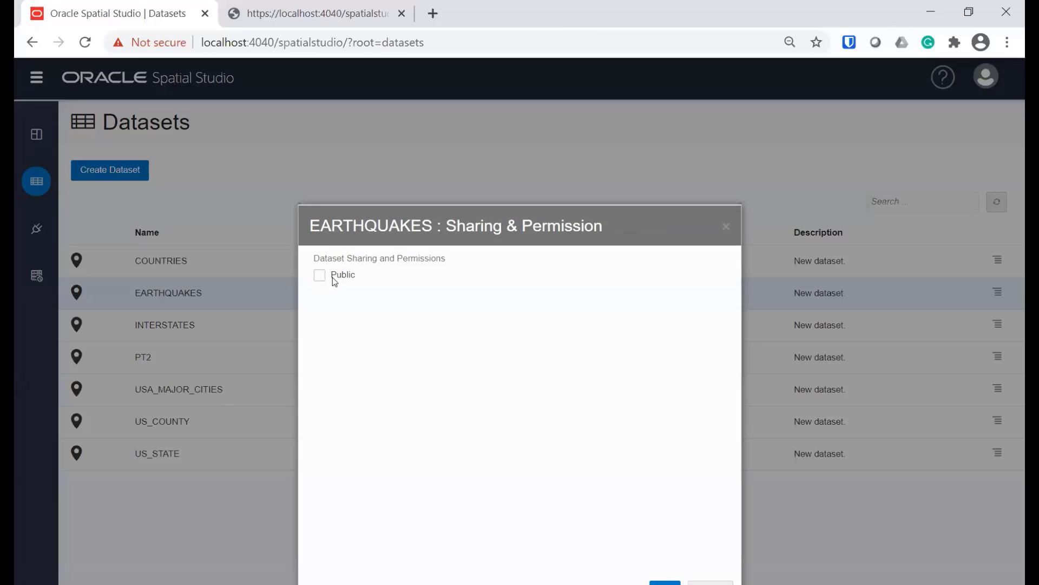
click(665, 583)
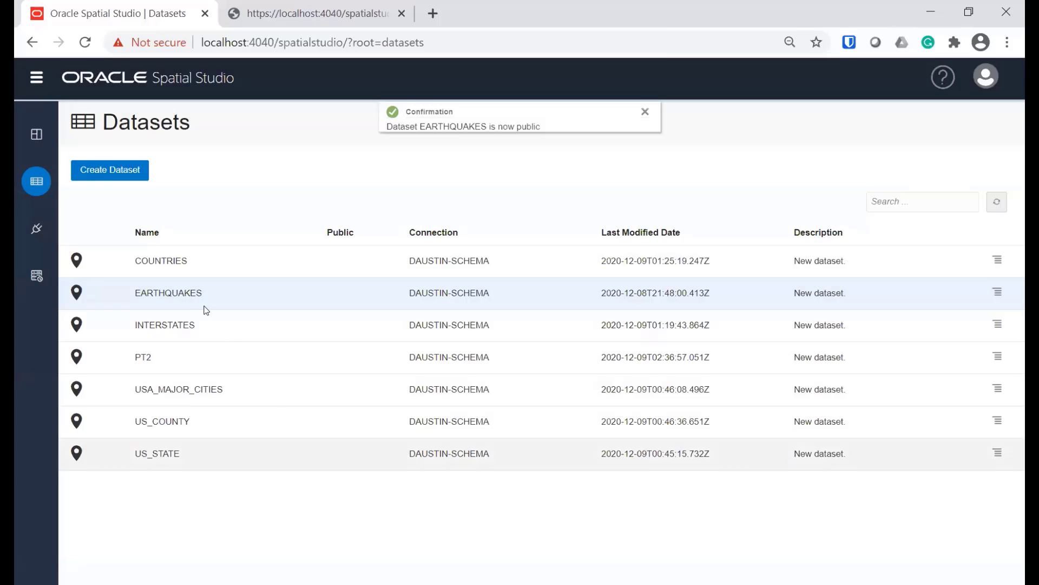
right_click(174, 288)
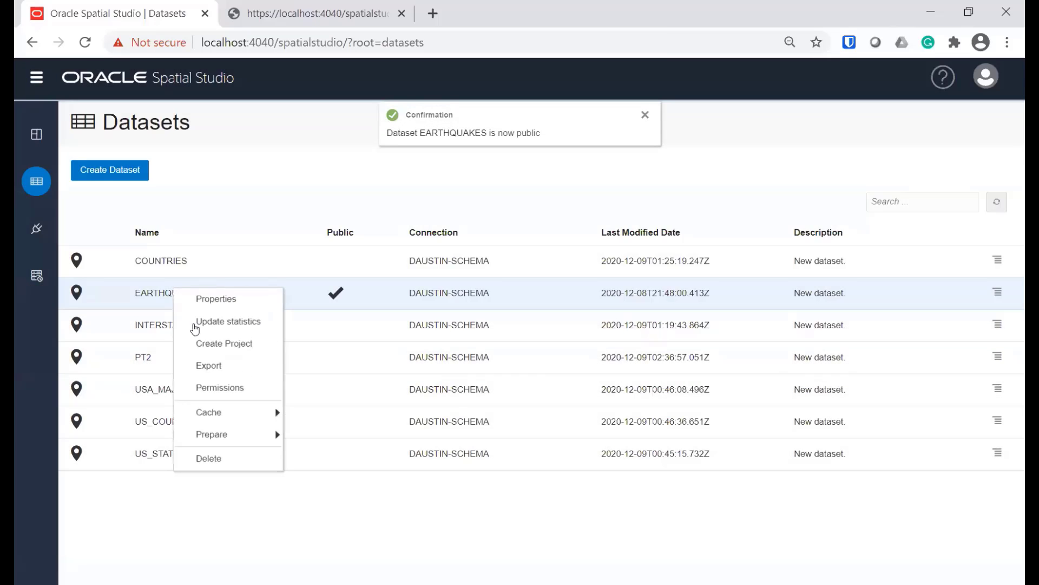
- Create a project from EARTHQUAKES and save it with the name 'Pub EQ'
click(234, 352)
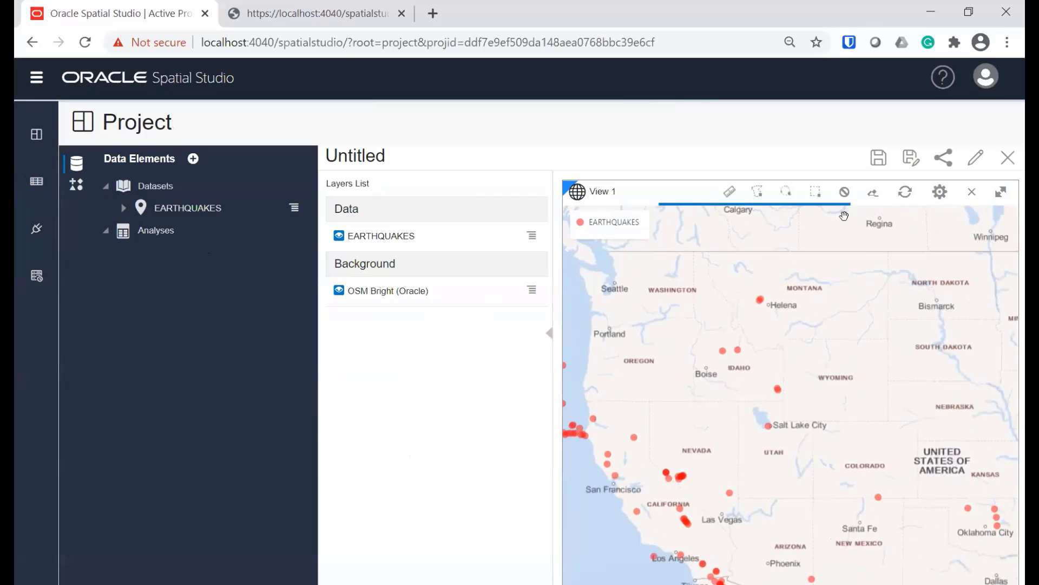
click(880, 160)
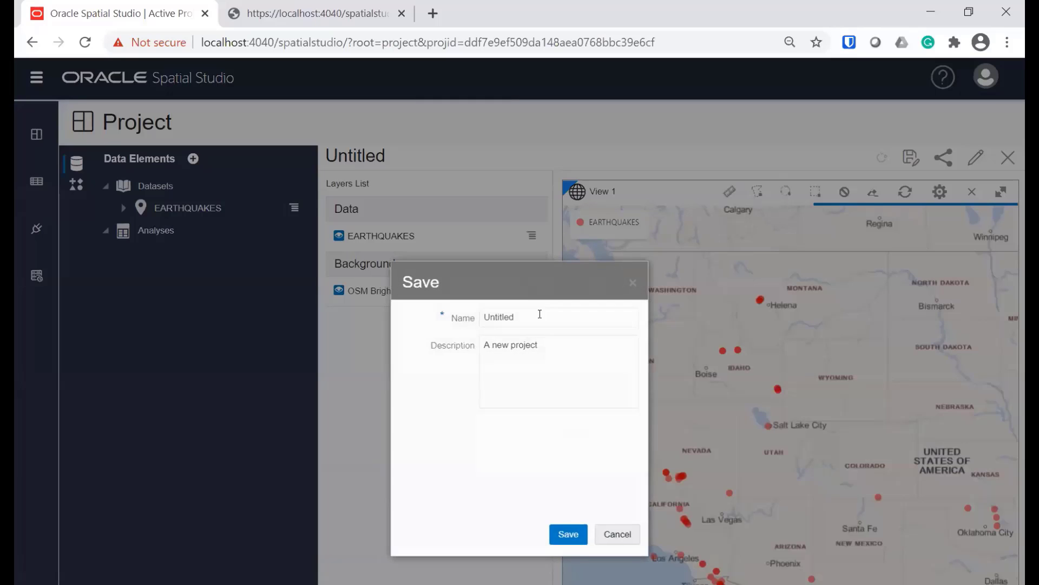
drag(538, 315, 455, 318)
text(Pub EQ)
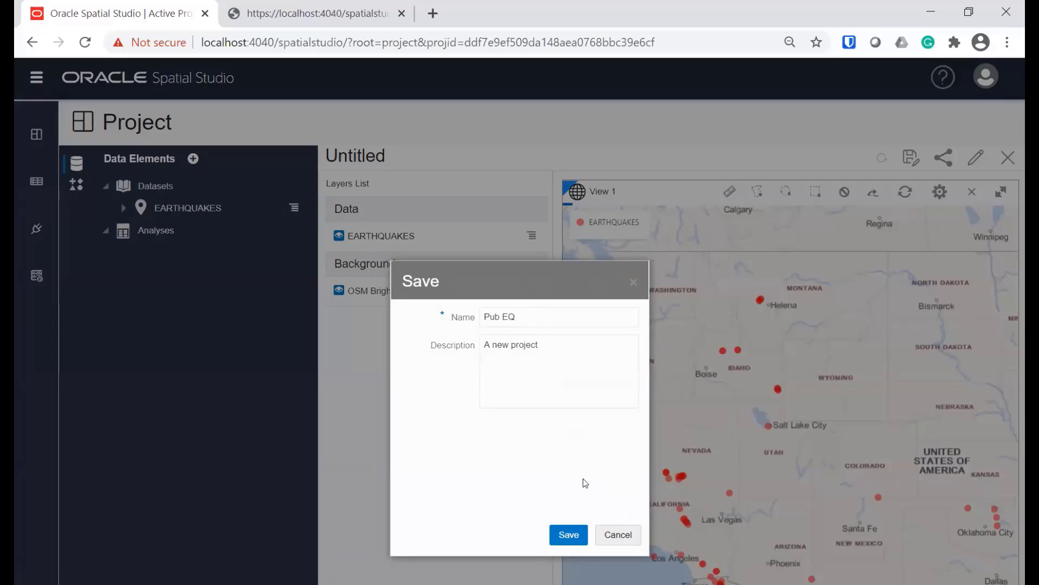
click(572, 536)
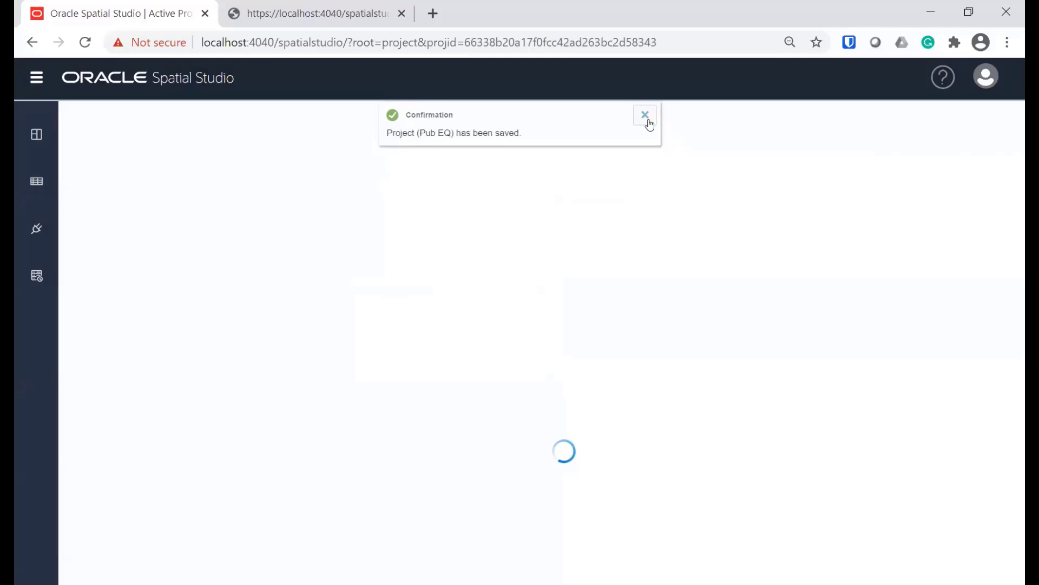
- Publish and share Pub EQ, then go to Projects discarding unsaved changes
click(645, 117)
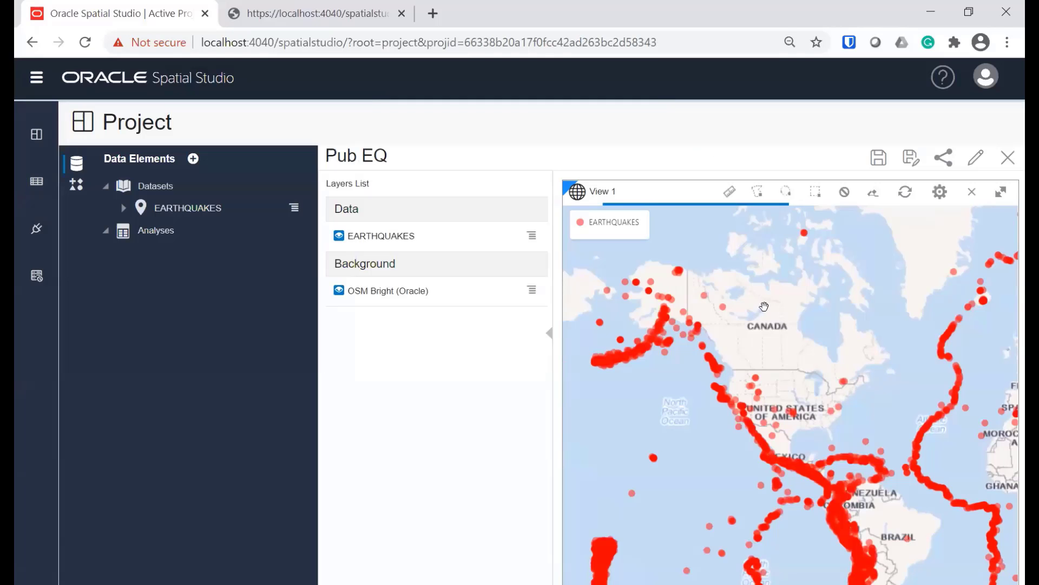
click(944, 158)
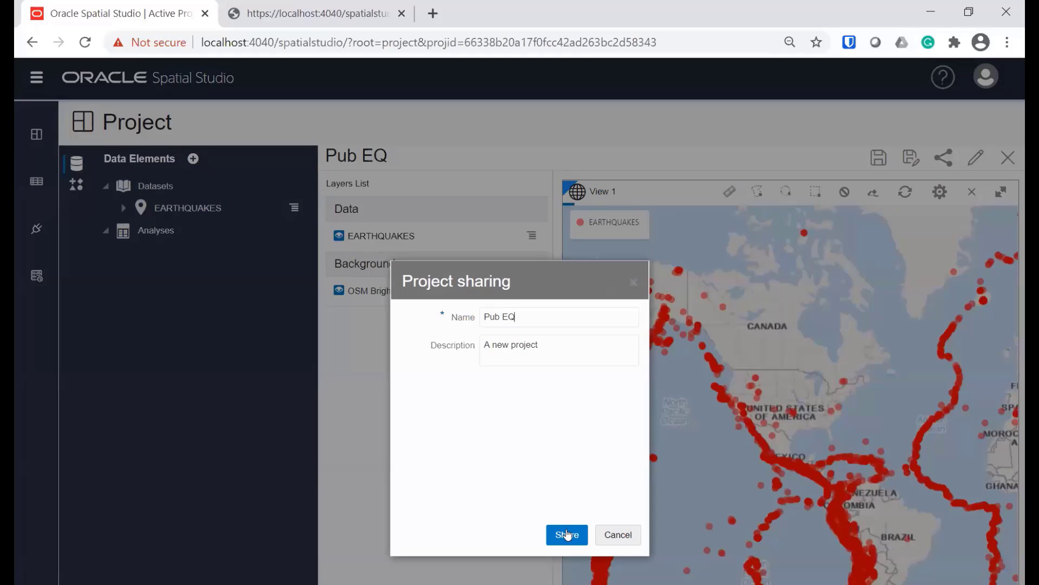
click(567, 534)
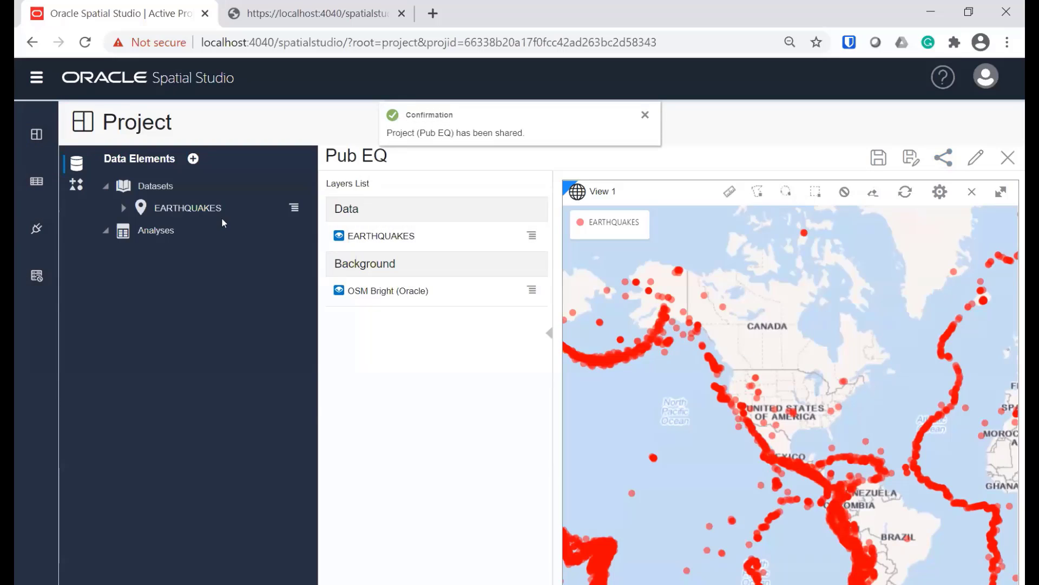
click(41, 138)
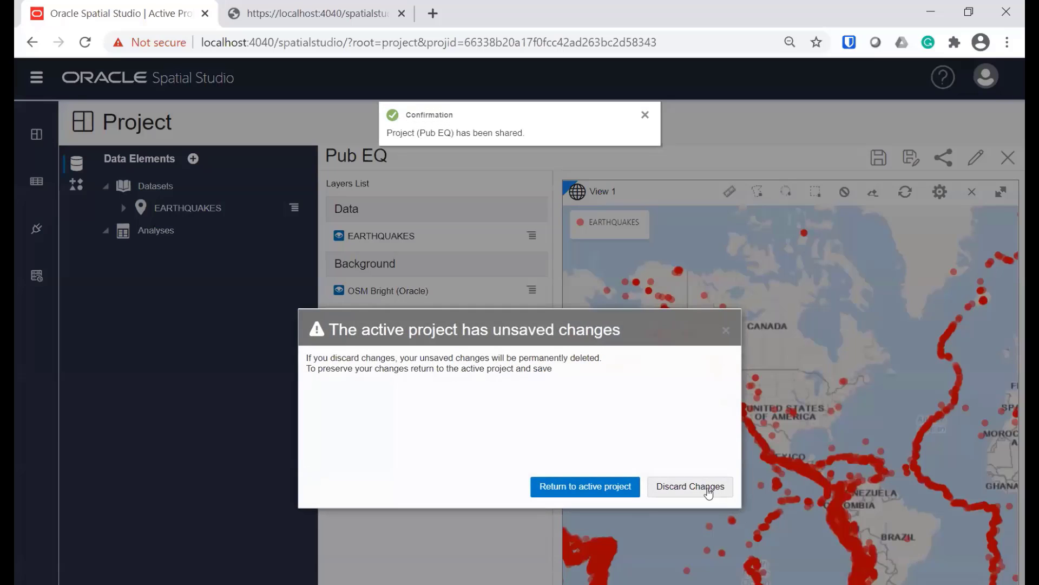
click(690, 486)
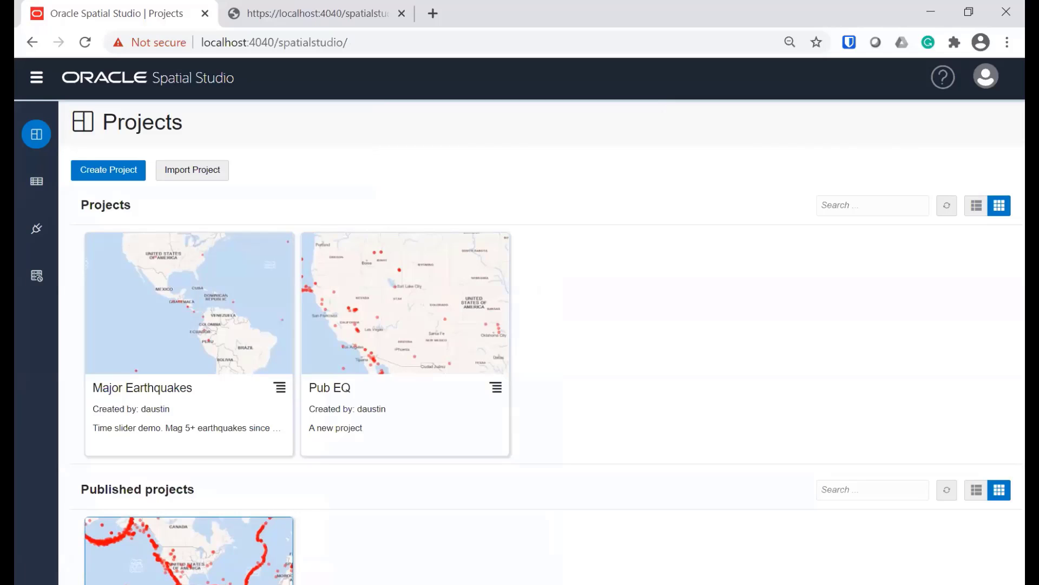
- Tick Public in the published project's Sharing & Permissions and confirm with OK
right_click(279, 540)
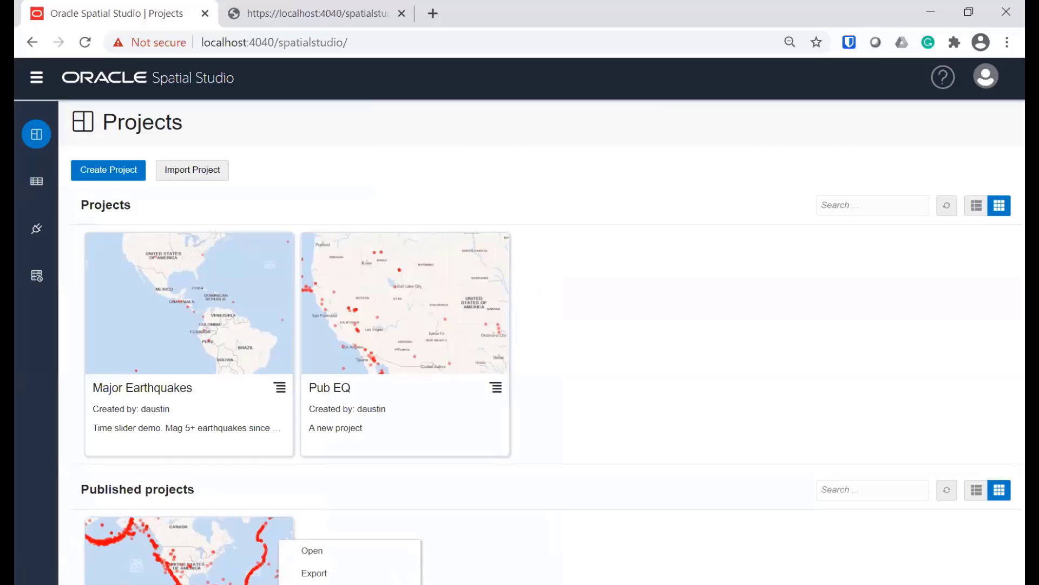
click(308, 584)
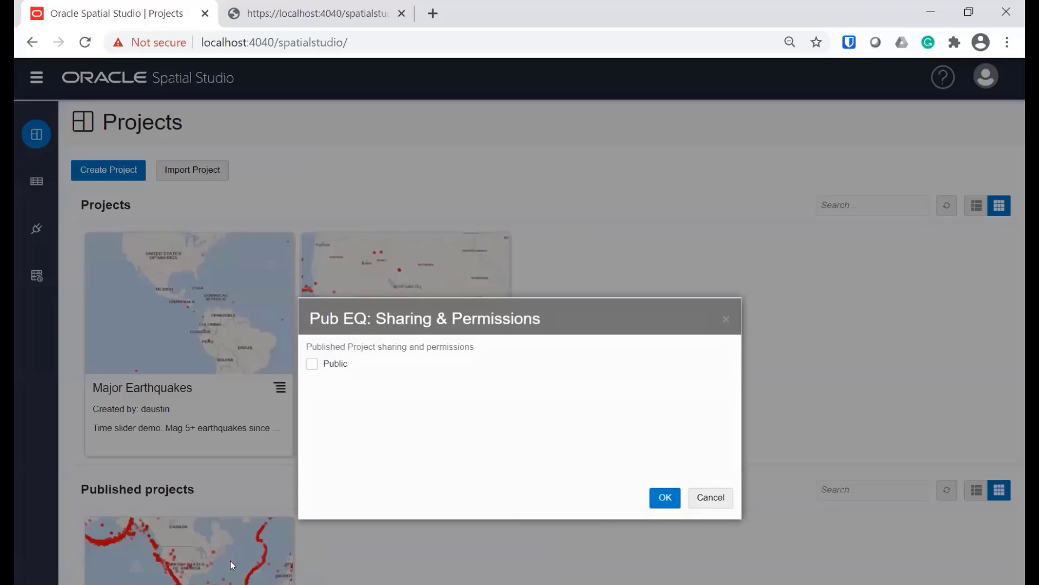
click(312, 364)
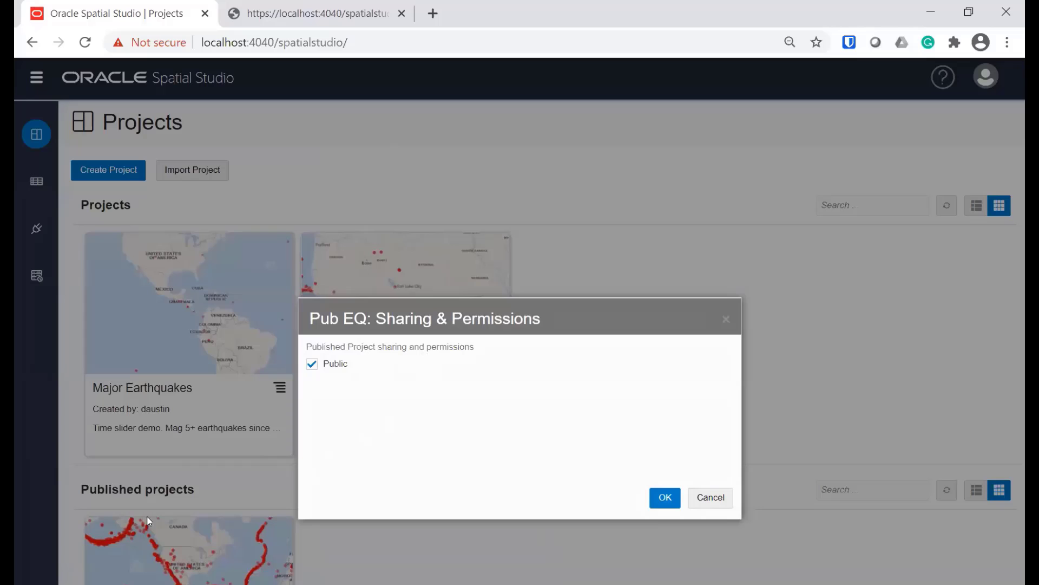
click(663, 496)
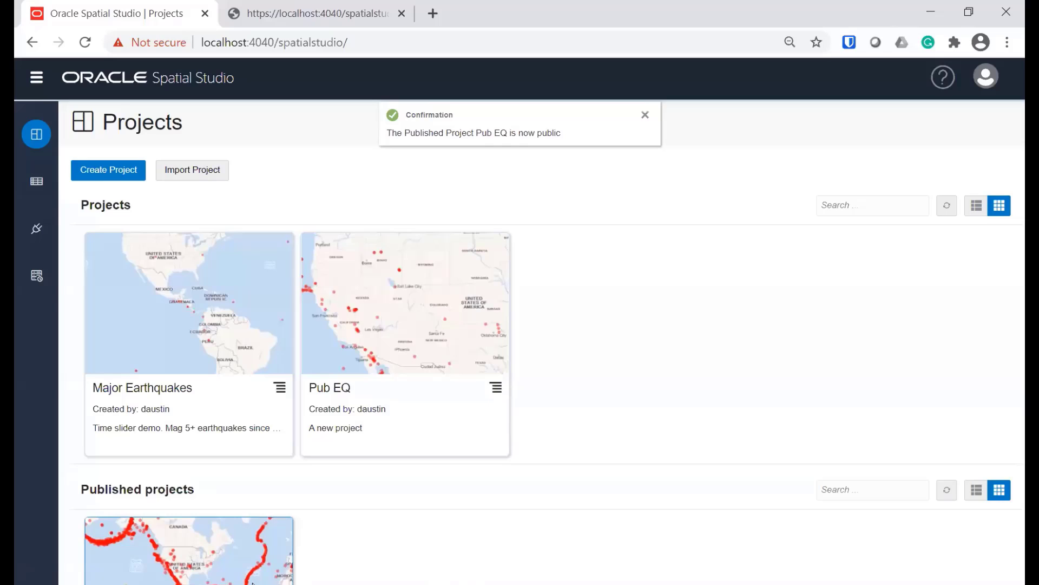
click(279, 583)
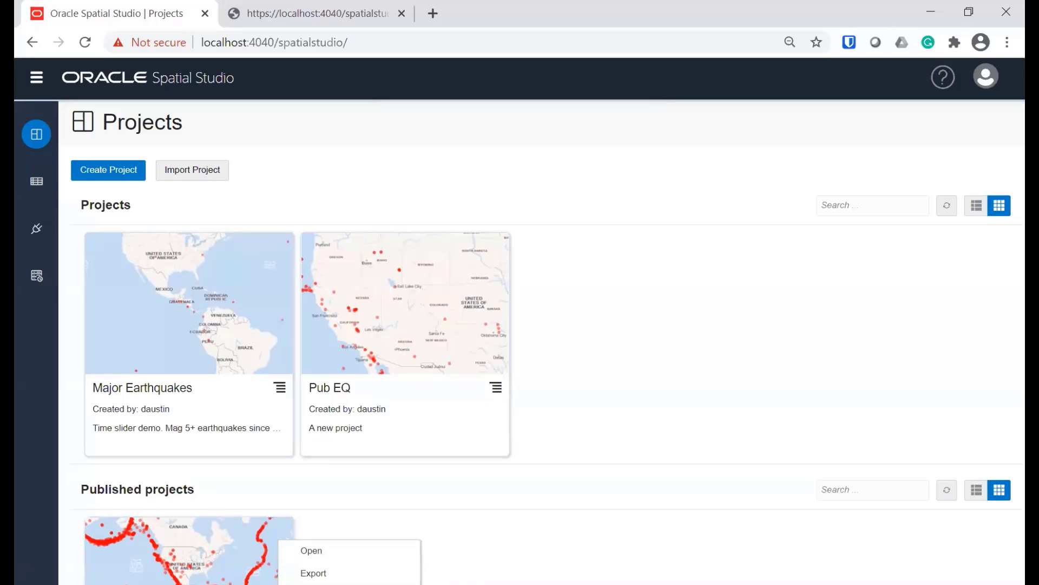
- Copy the published project URL with Project Header and Layers List unchecked
click(325, 583)
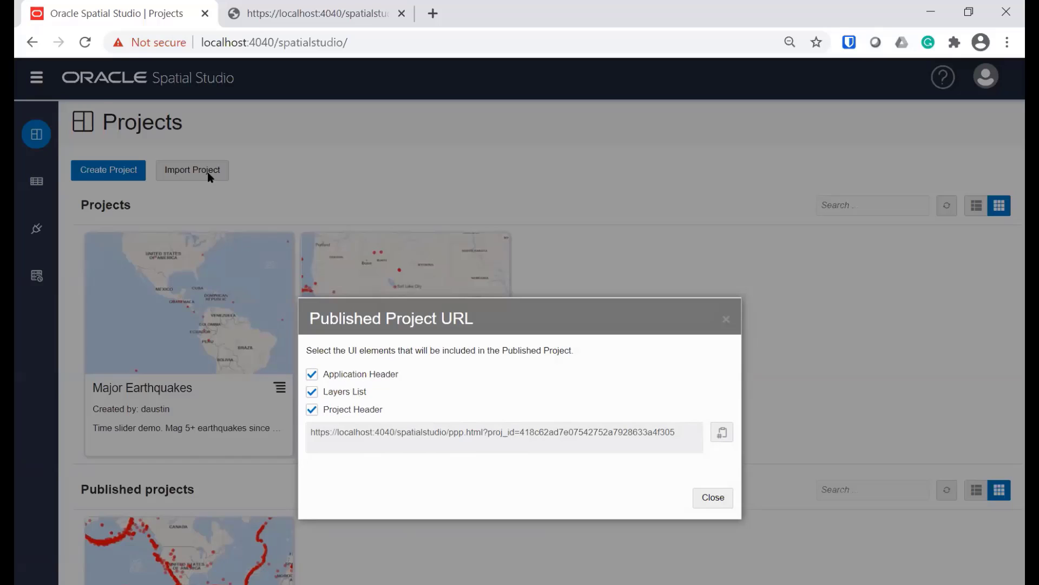
click(311, 410)
click(313, 393)
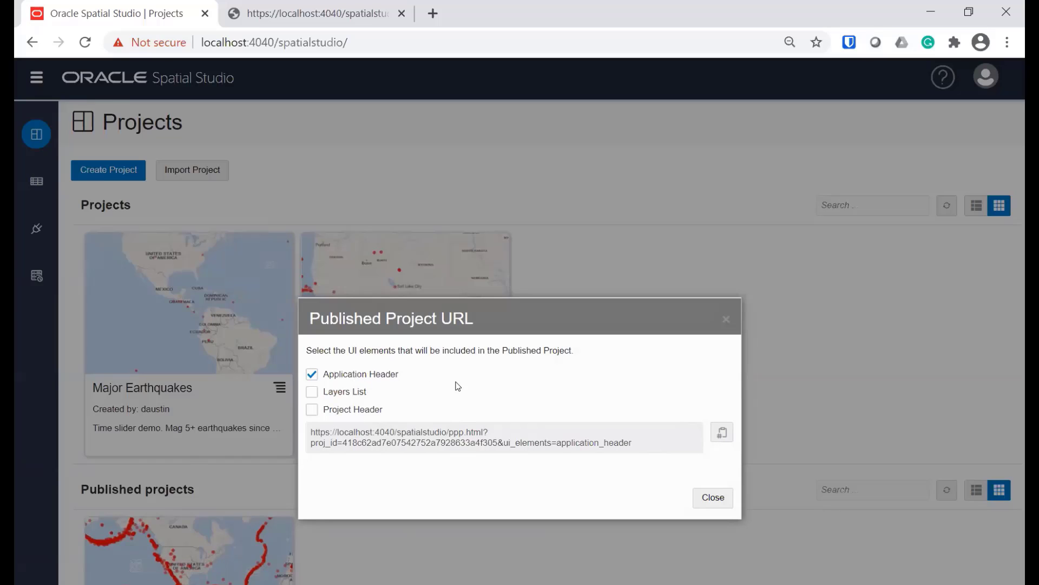
click(728, 433)
click(708, 502)
- Load the copied Pub EQ URL in a new Chrome incognito window
click(1007, 42)
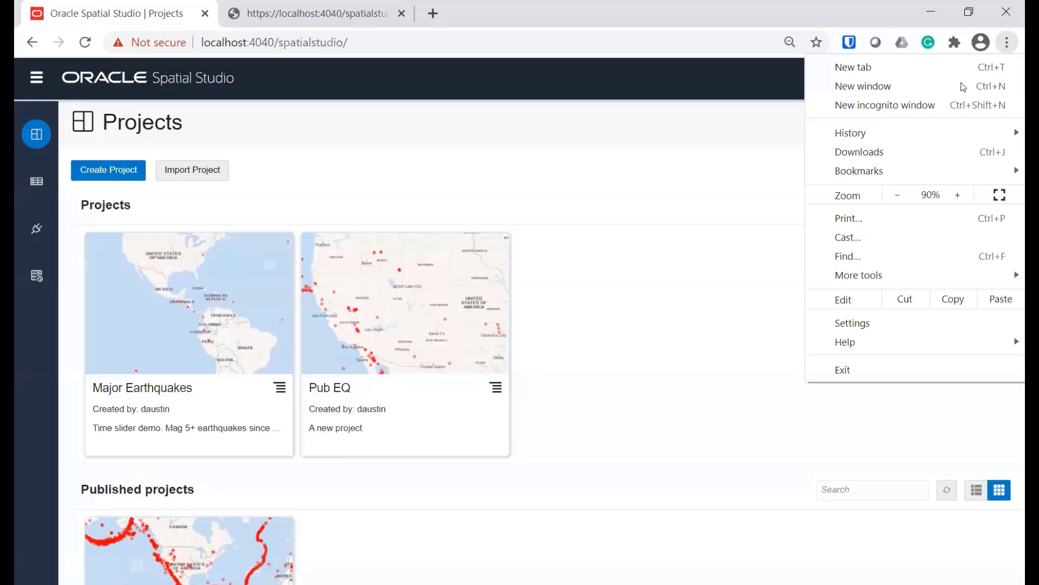
click(913, 105)
text(https://localhost:4040/spatialstudio/ppp.html?proj_id=418c62ad7e07542752a7928633a4f305&ui_elements=application_header)
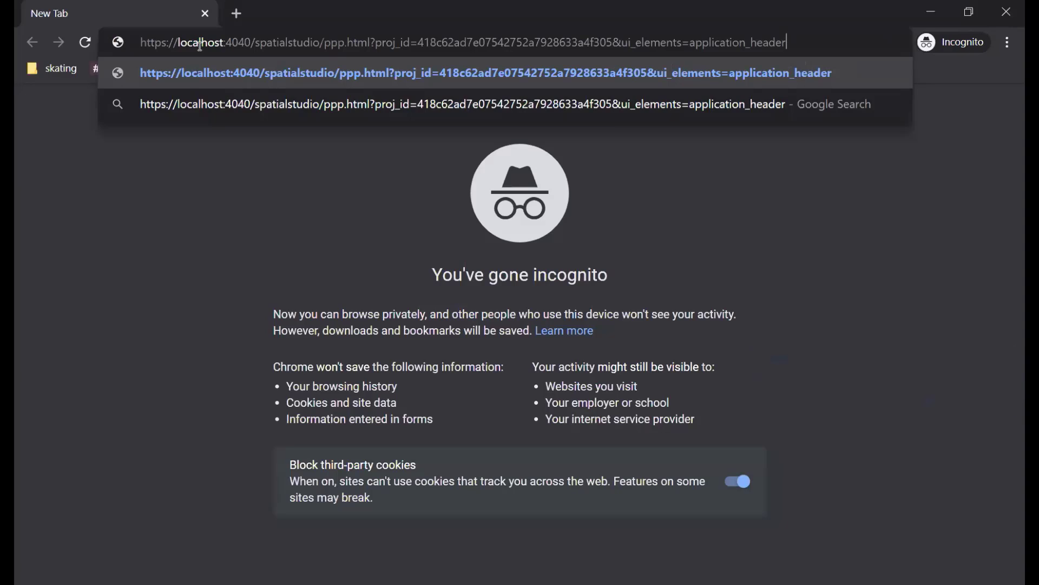
key(Return)
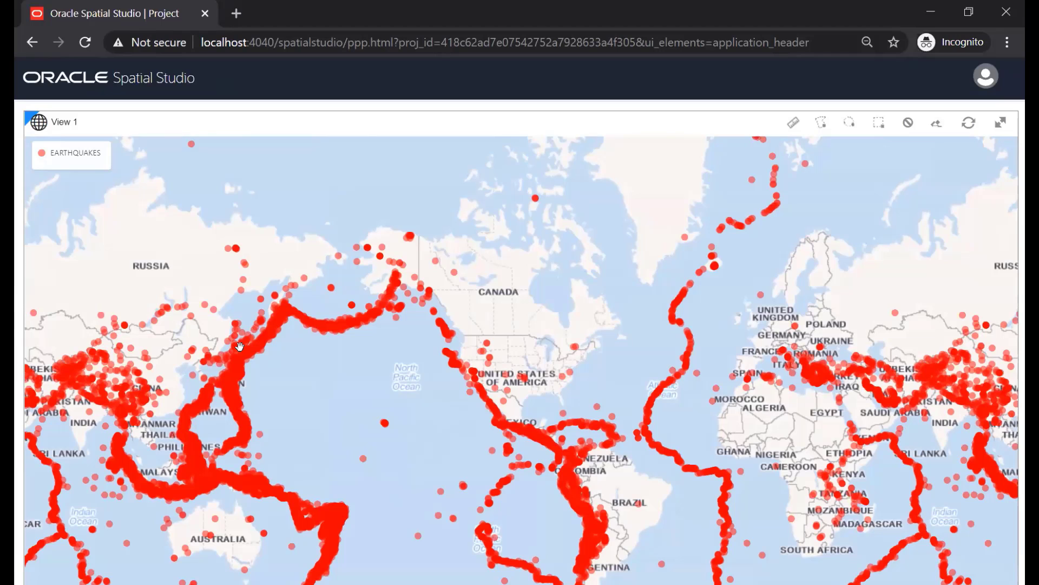
drag(239, 347, 265, 404)
scroll(269, 410, up, 4)
scroll(266, 406, down, 4)
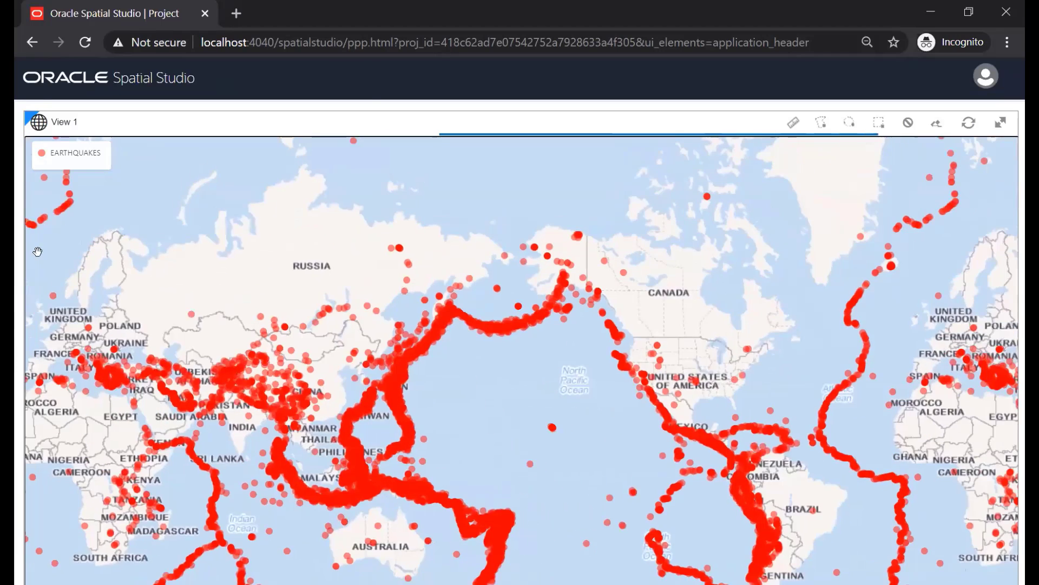
scroll(257, 425, up, 4)
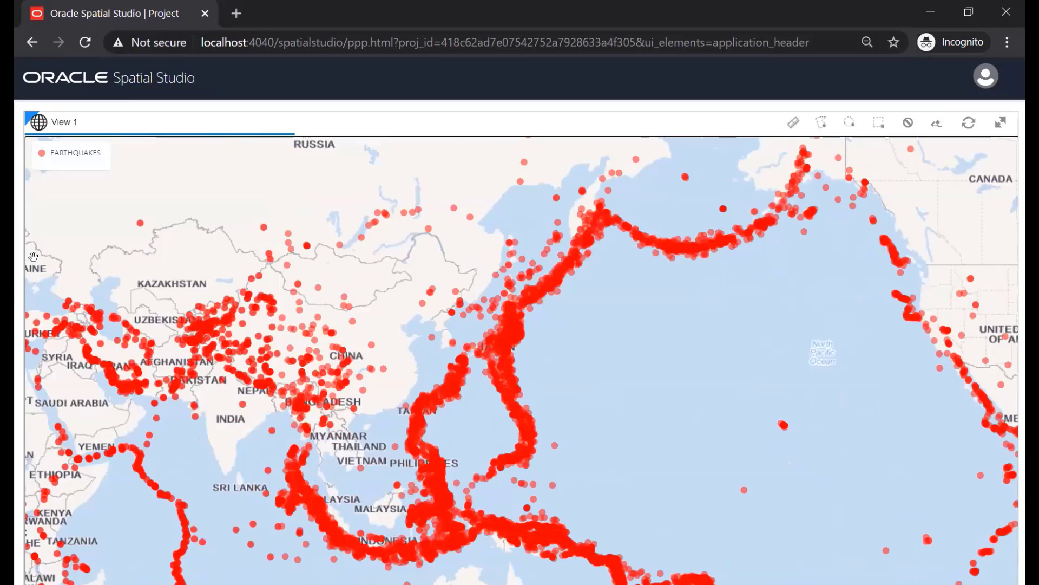
triple_click(47, 81)
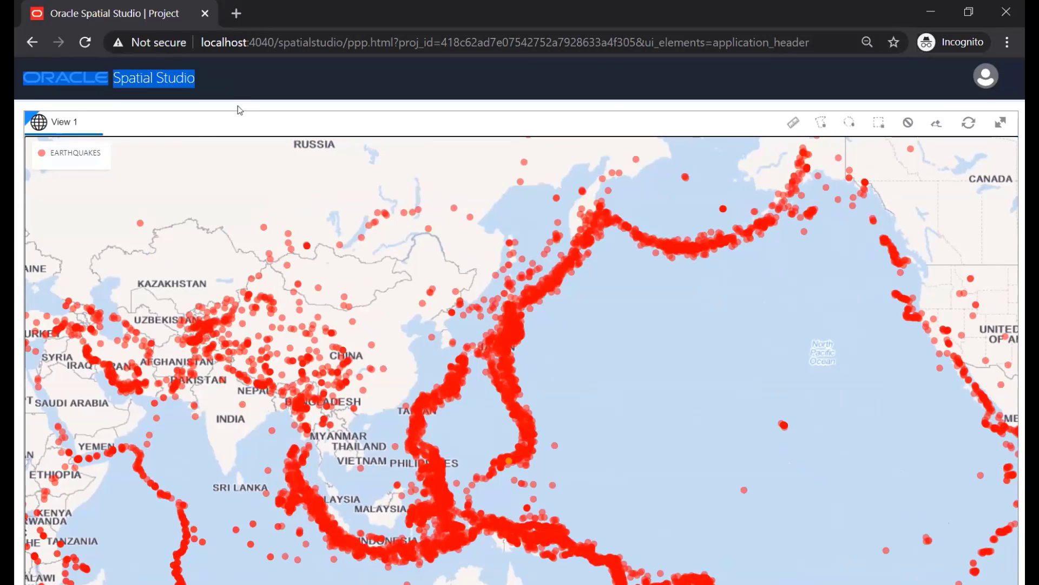
click(656, 542)
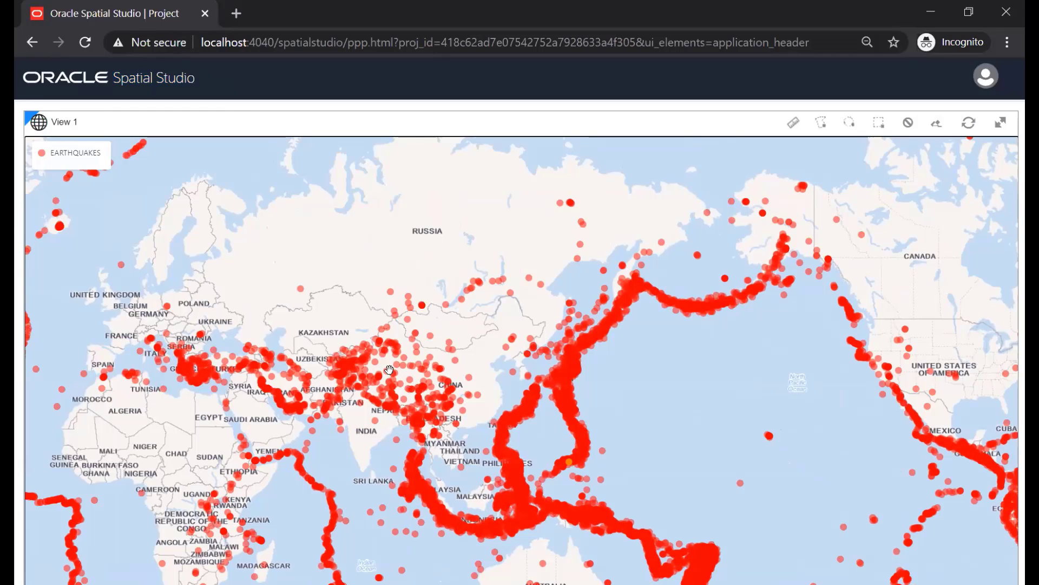
scroll(389, 370, up, 2)
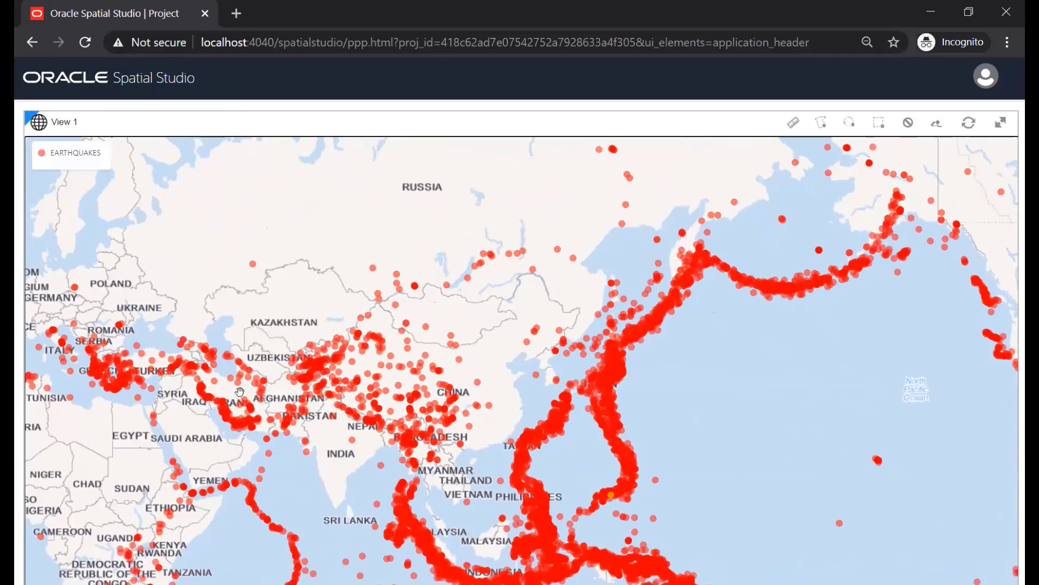
scroll(218, 405, up, 1)
scroll(218, 405, up, 2)
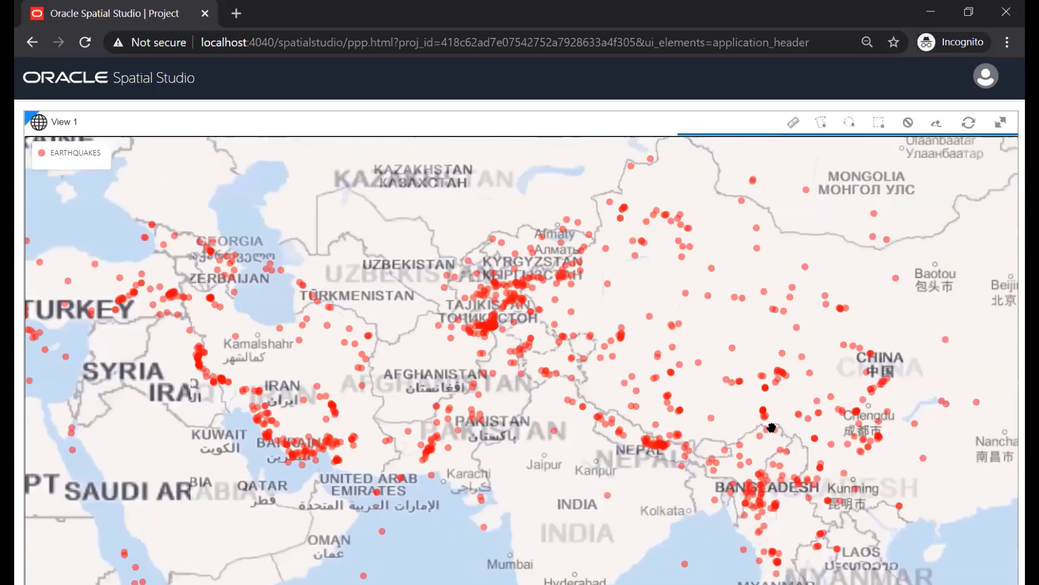
scroll(517, 377, down, 4)
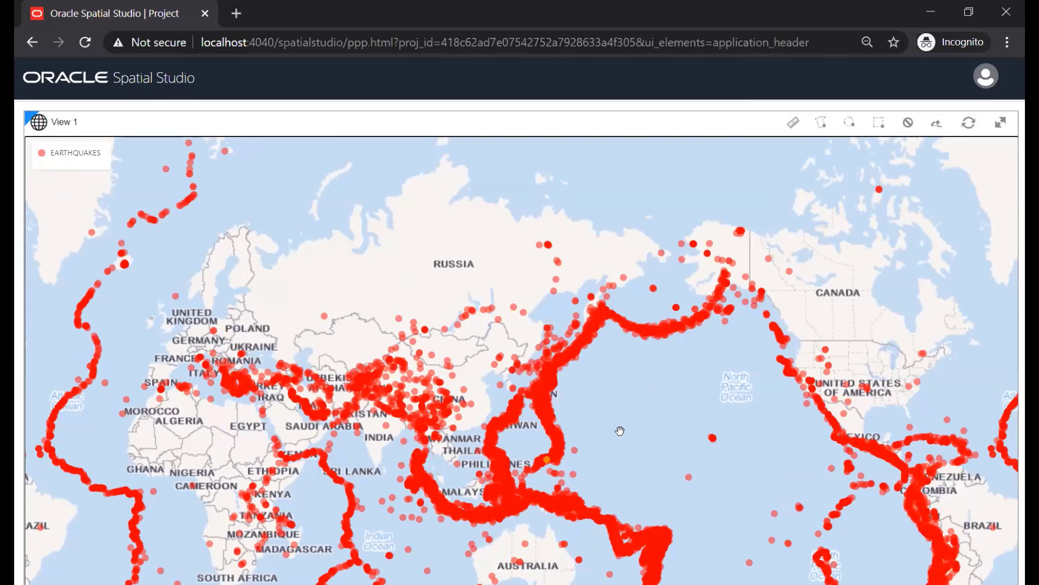
scroll(620, 430, down, 1)
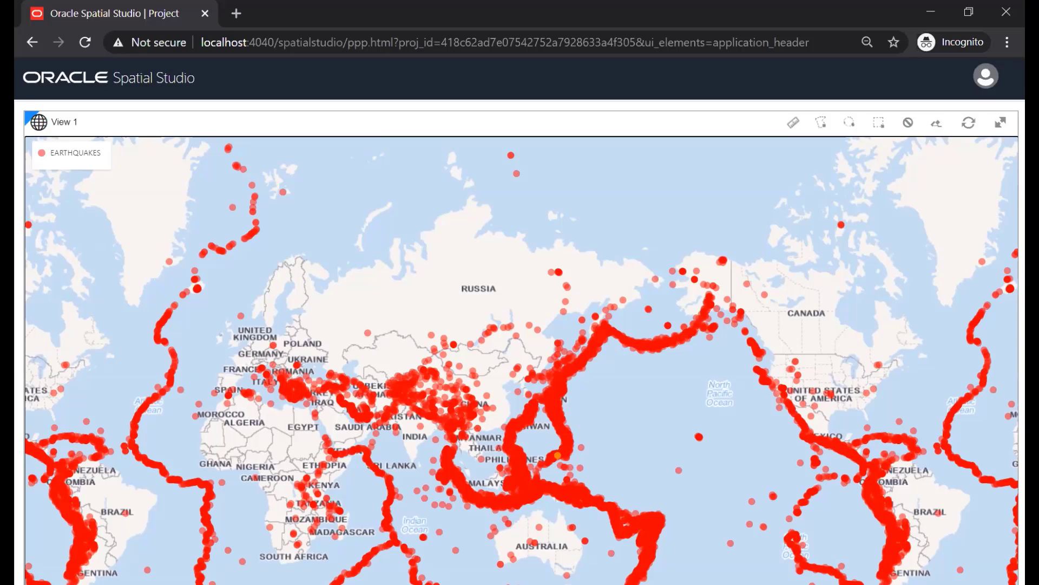
- Open Resources-slide.png from the AskTom-studio folder in File Explorer
key(alt+Tab)
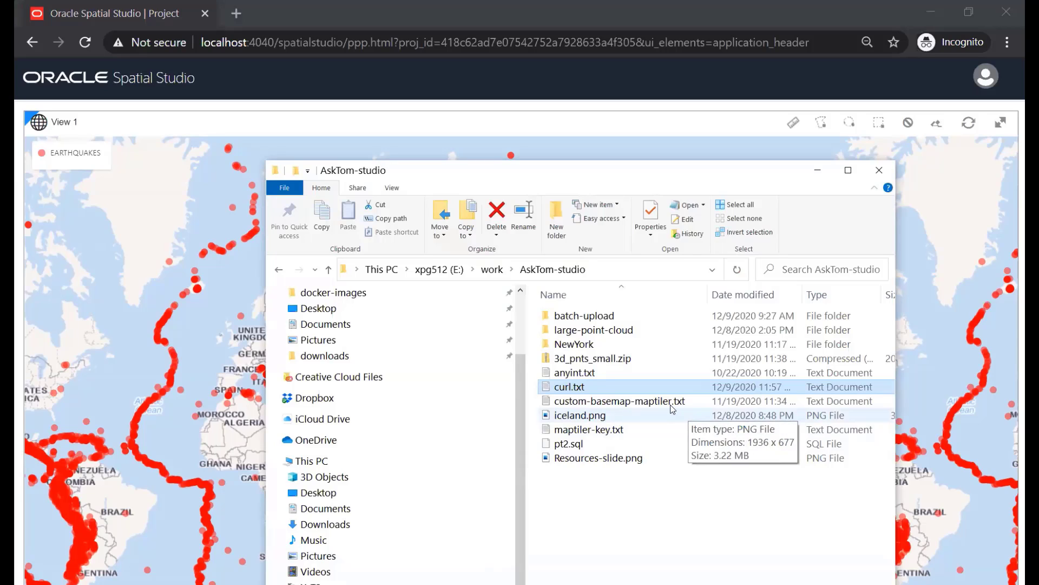
double_click(599, 457)
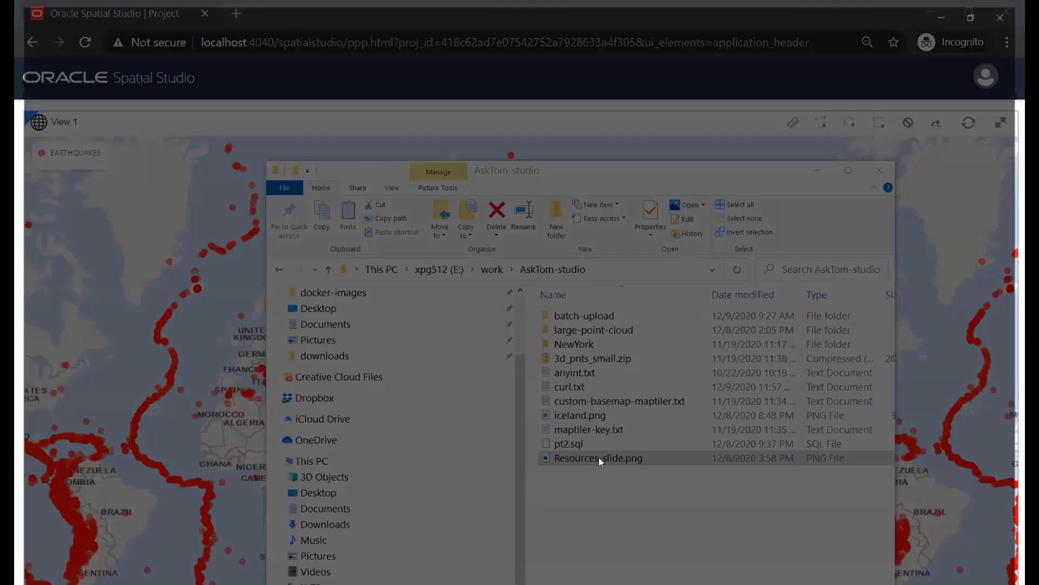